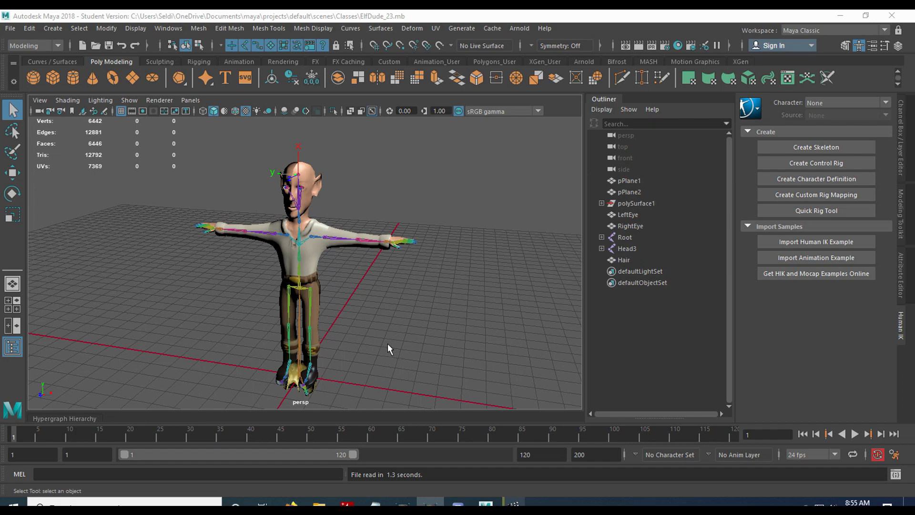
Hide the Hair_Layer and Hair_Skeleton display layers
{"action": "mouse_move", "coordinate": [225, 307]}
{"action": "left_mouse_down", "text": "alt"}
{"action": "mouse_move", "coordinate": [448, 291]}
{"action": "mouse_move", "coordinate": [186, 297]}
{"action": "mouse_move", "coordinate": [210, 306]}
{"action": "left_mouse_up", "text": "alt"}
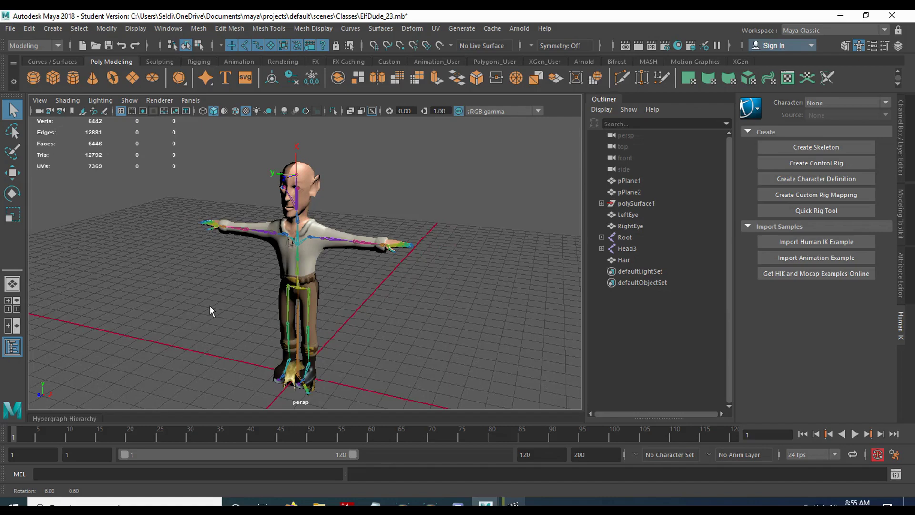
{"action": "left_click_drag", "start_coordinate": [353, 336], "coordinate": [443, 285], "text": "alt"}
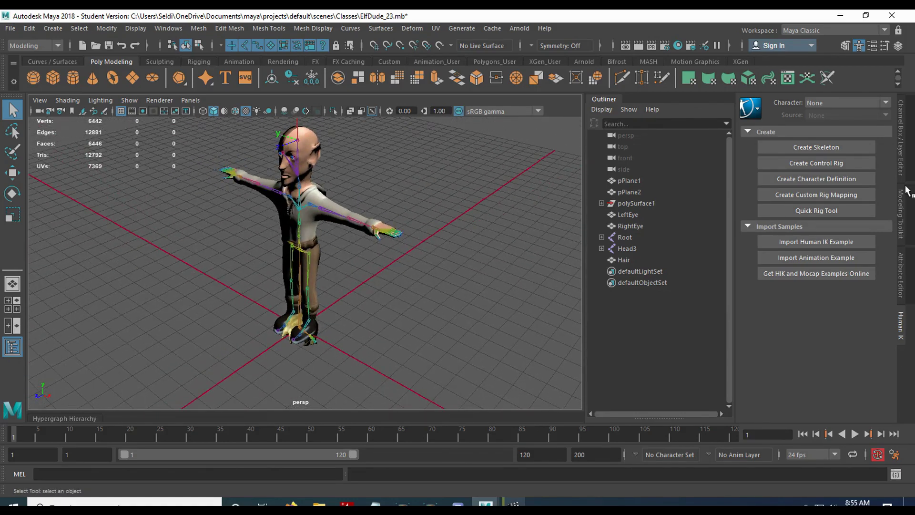
{"action": "left_click", "coordinate": [901, 136]}
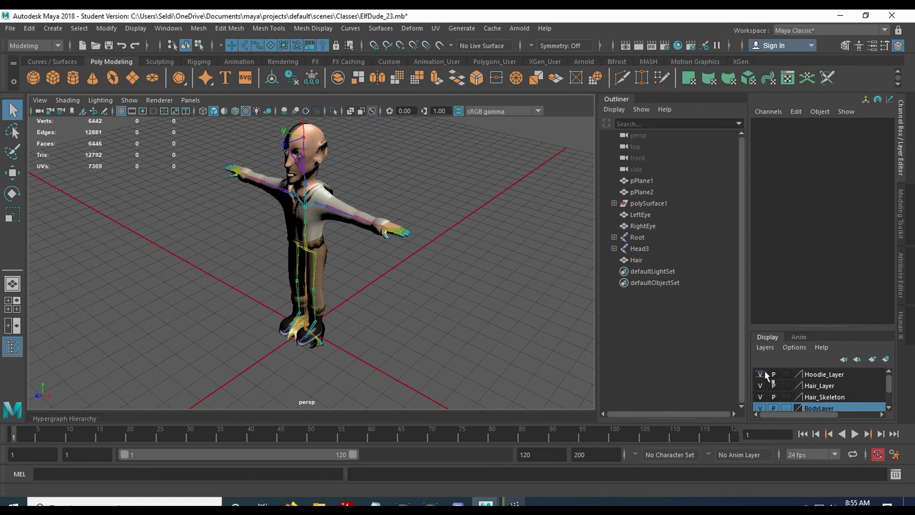
{"action": "left_click", "coordinate": [759, 385]}
{"action": "left_click", "coordinate": [761, 396]}
{"action": "left_click_drag", "start_coordinate": [359, 340], "coordinate": [453, 322], "text": "alt"}
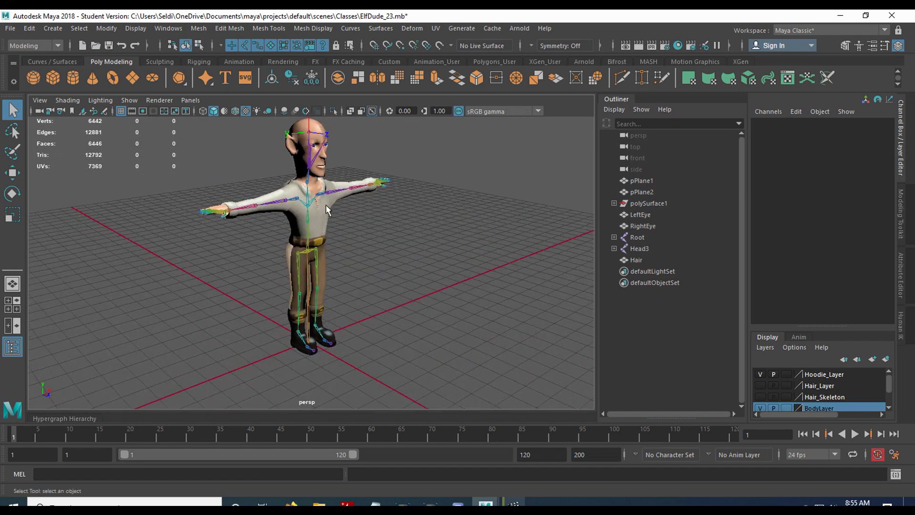
{"action": "left_click_drag", "start_coordinate": [469, 246], "coordinate": [439, 245], "text": "alt"}
{"action": "middle_click_drag", "start_coordinate": [433, 228], "coordinate": [430, 263], "text": "alt"}
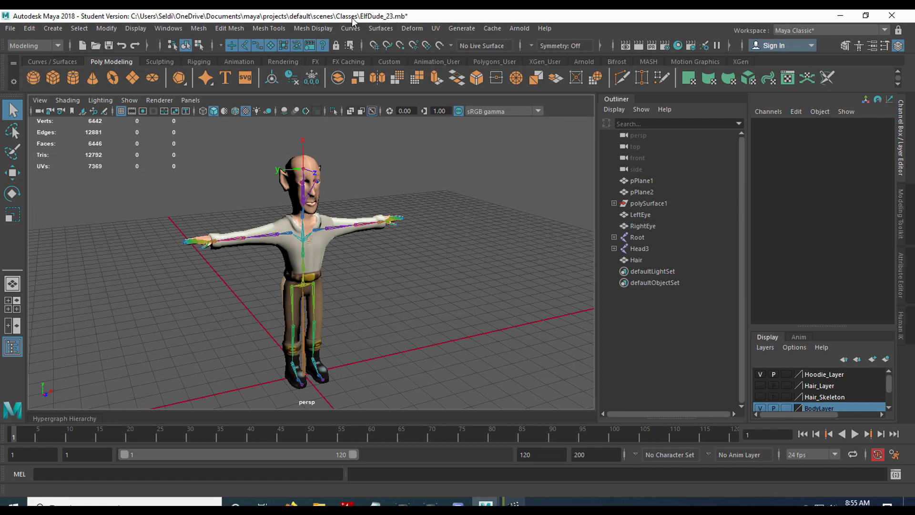
Save the scene under the new name ElfDude_BindPose.mb in the Classes folder
{"action": "left_click", "coordinate": [9, 28]}
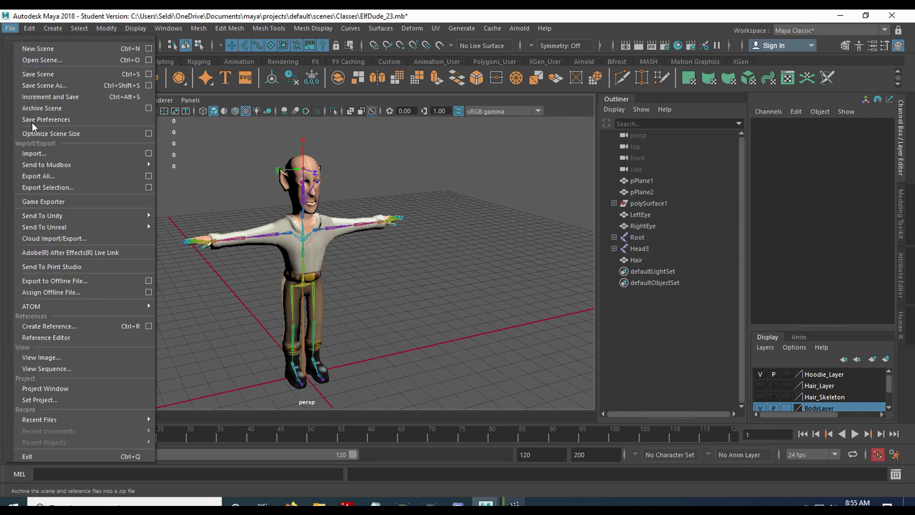
{"action": "left_click", "coordinate": [35, 88]}
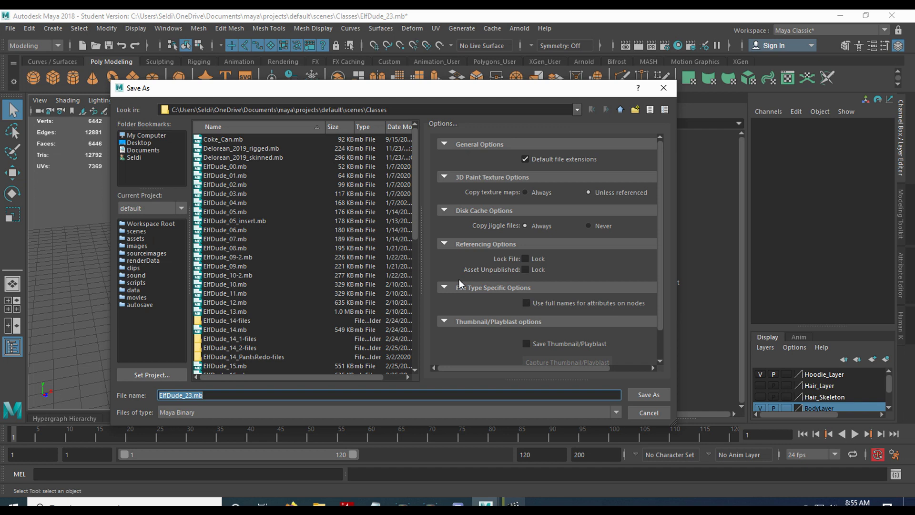
{"action": "key", "text": "End"}
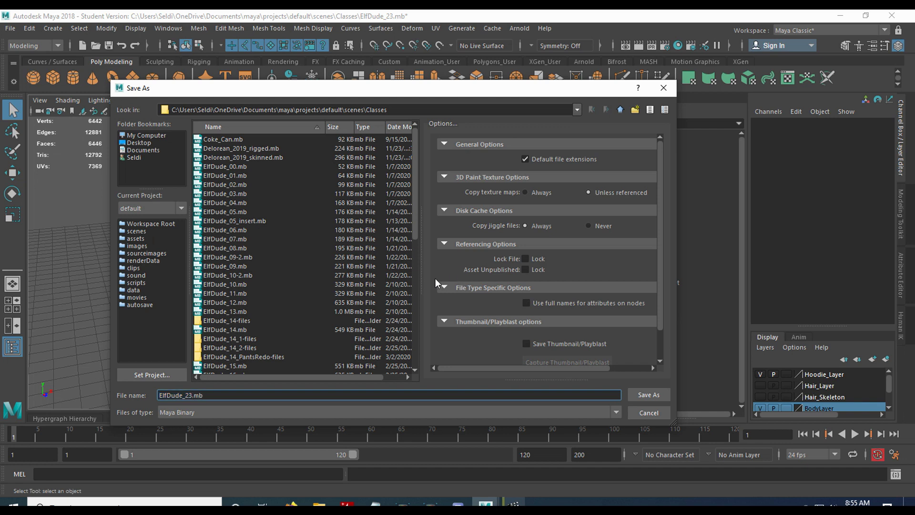
{"action": "scroll", "coordinate": [235, 267], "scroll_direction": "down", "scroll_amount": 3}
{"action": "key", "text": "Left"}
{"action": "key", "text": "Left"}
{"action": "key", "text": "Left"}
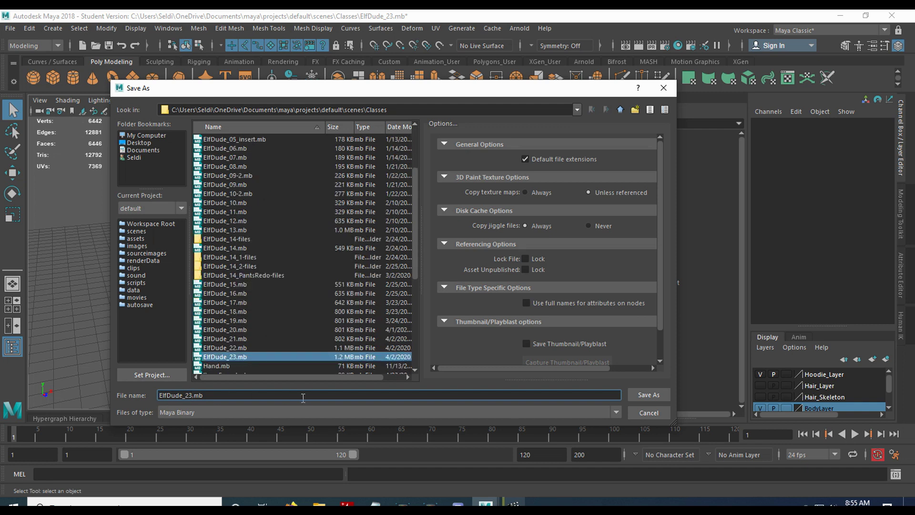
{"action": "key", "text": "BackSpace"}
{"action": "key", "text": "BackSpace"}
{"action": "type", "text": "Bind"}
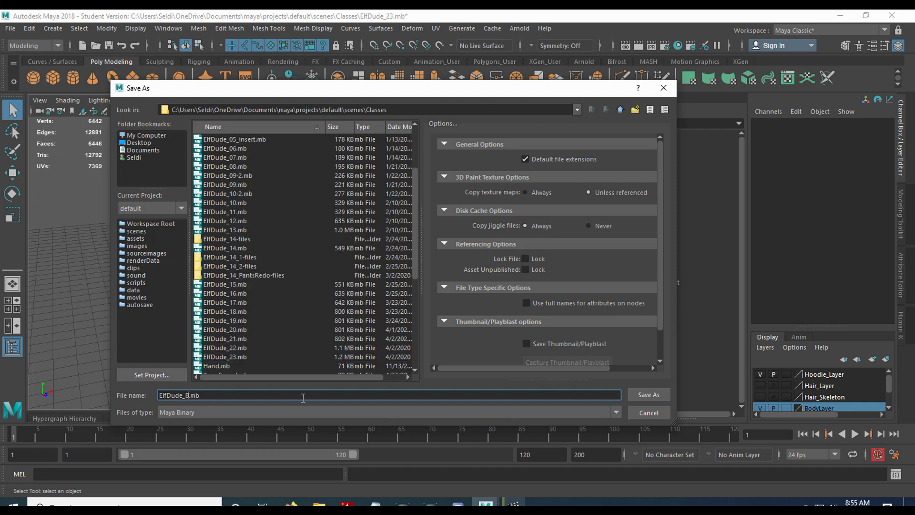
{"action": "type", "text": "Pose"}
{"action": "left_click", "coordinate": [643, 398]}
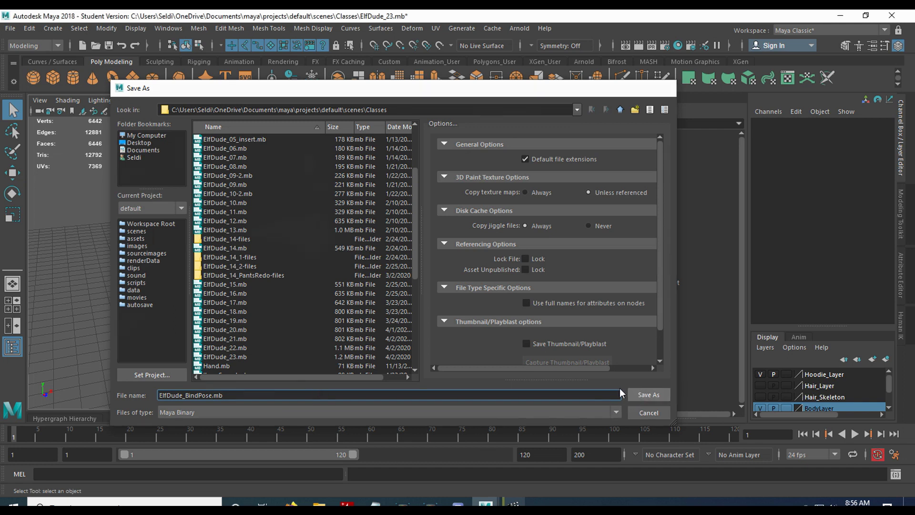
Select L_Pinky1, the base joint of the left hand's little finger
{"action": "left_click", "coordinate": [421, 266]}
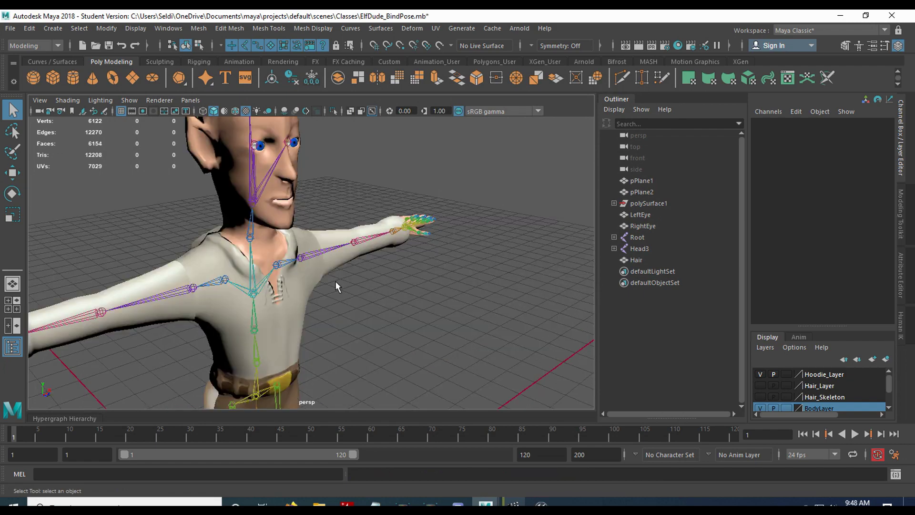
{"action": "scroll", "coordinate": [336, 282], "scroll_direction": "down", "scroll_amount": 5}
{"action": "left_click_drag", "start_coordinate": [356, 320], "coordinate": [371, 236], "text": "alt"}
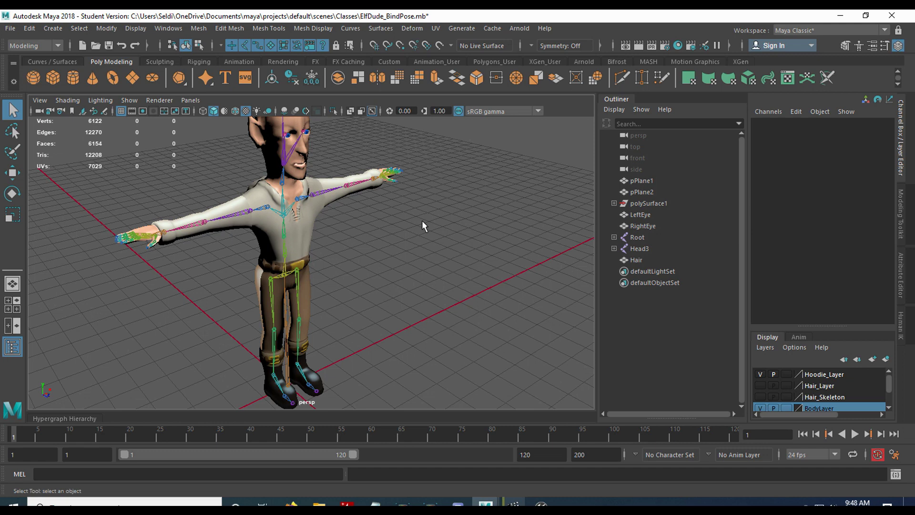
{"action": "scroll", "coordinate": [422, 220], "scroll_direction": "up", "scroll_amount": 6}
{"action": "left_click_drag", "start_coordinate": [422, 220], "coordinate": [302, 239], "text": "alt"}
{"action": "middle_click_drag", "start_coordinate": [216, 234], "coordinate": [175, 242], "text": "alt"}
{"action": "right_click_drag", "start_coordinate": [175, 242], "coordinate": [290, 239], "text": "alt"}
{"action": "left_click_drag", "start_coordinate": [291, 239], "coordinate": [223, 237], "text": "alt"}
{"action": "middle_click_drag", "start_coordinate": [222, 236], "coordinate": [261, 242], "text": "alt"}
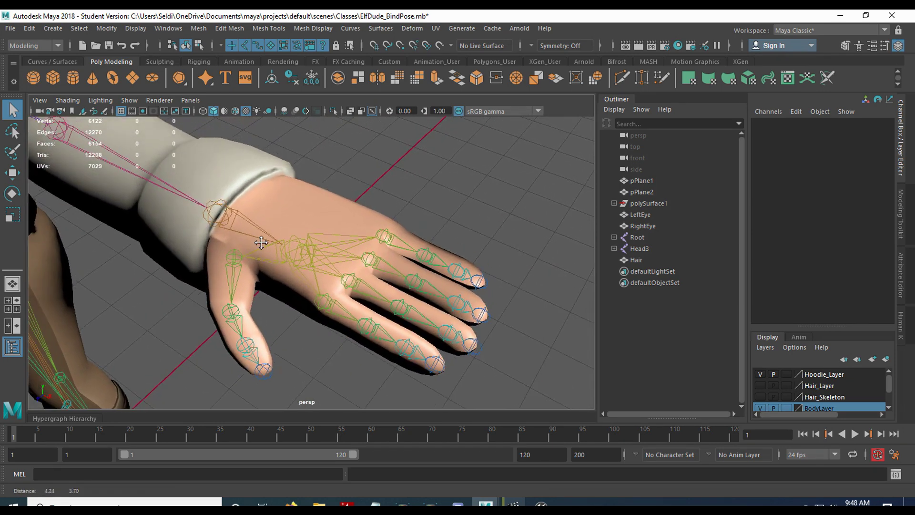
{"action": "left_click", "coordinate": [379, 240]}
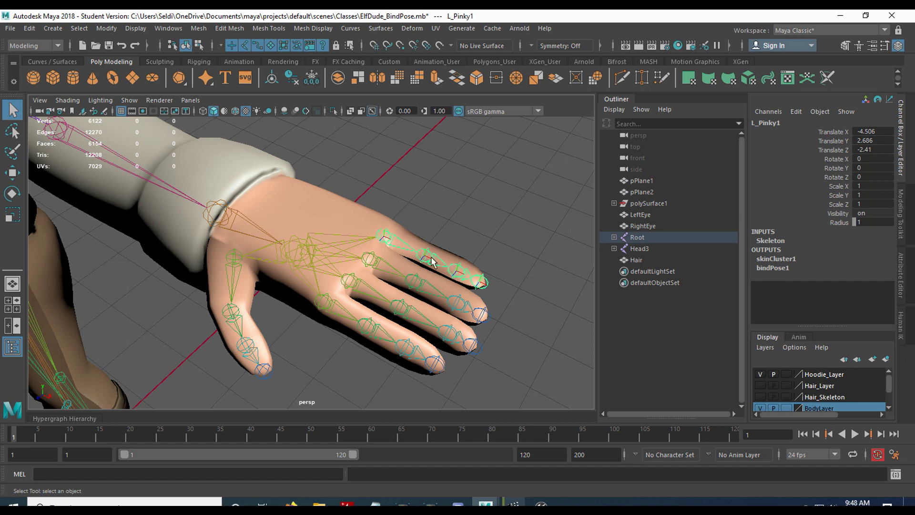
{"action": "left_click", "coordinate": [482, 283]}
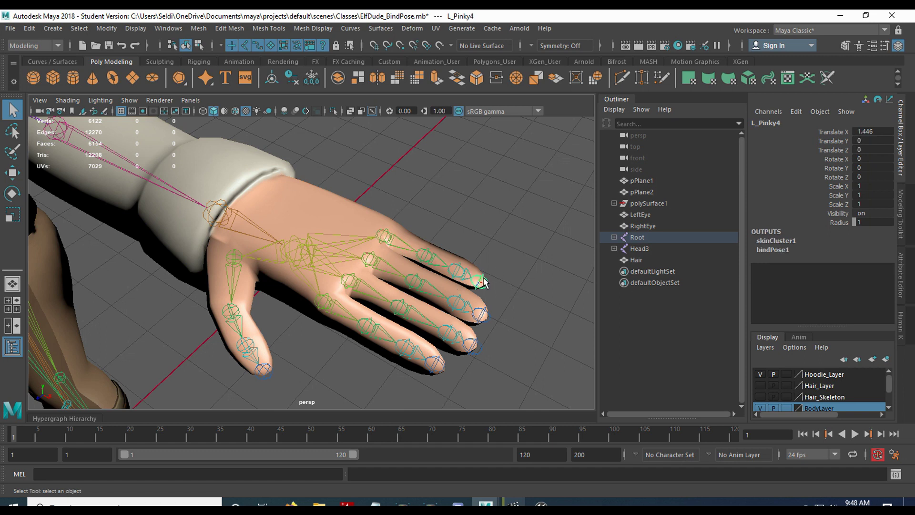
{"action": "left_click", "coordinate": [394, 237]}
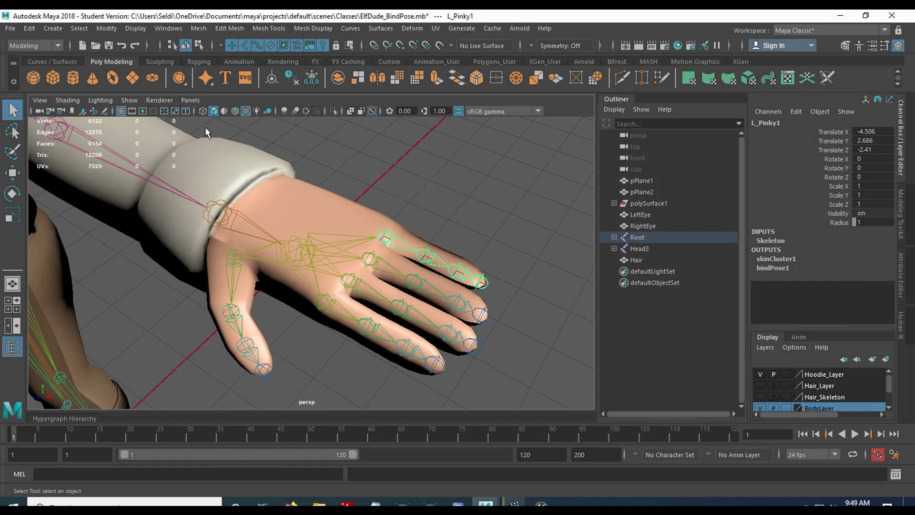
Open the Connection Editor and place its window clear of the left hand
{"action": "left_click", "coordinate": [164, 29]}
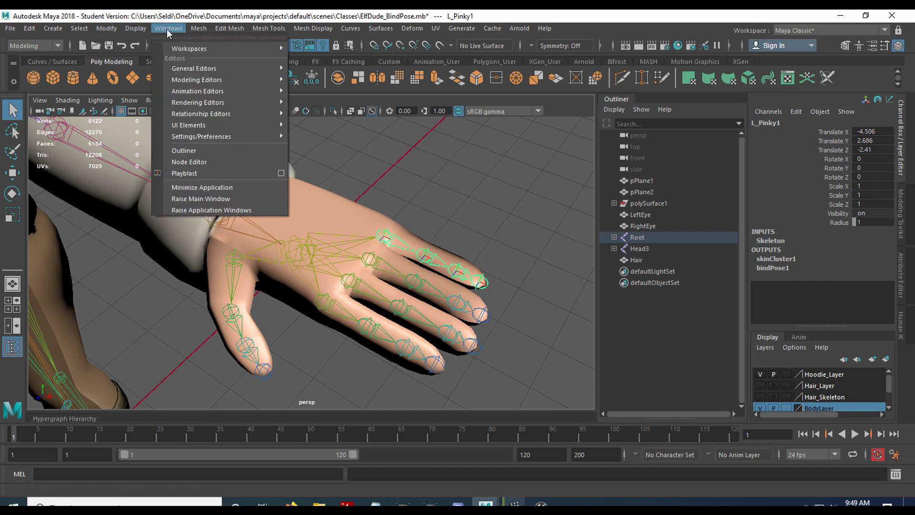
{"action": "mouse_move", "coordinate": [214, 68]}
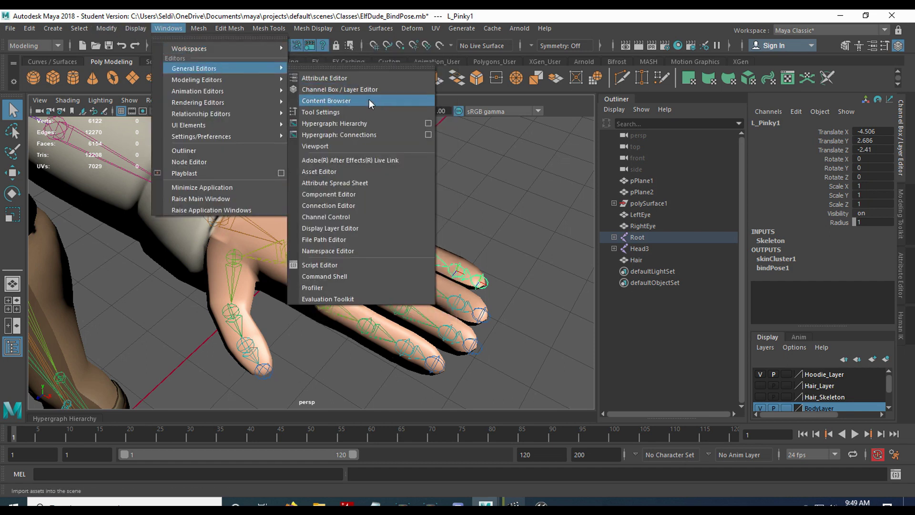
{"action": "left_click", "coordinate": [385, 206]}
{"action": "mouse_move", "coordinate": [581, 81]}
{"action": "left_mouse_down"}
{"action": "mouse_move", "coordinate": [594, 78]}
{"action": "mouse_move", "coordinate": [581, 69]}
{"action": "left_mouse_up"}
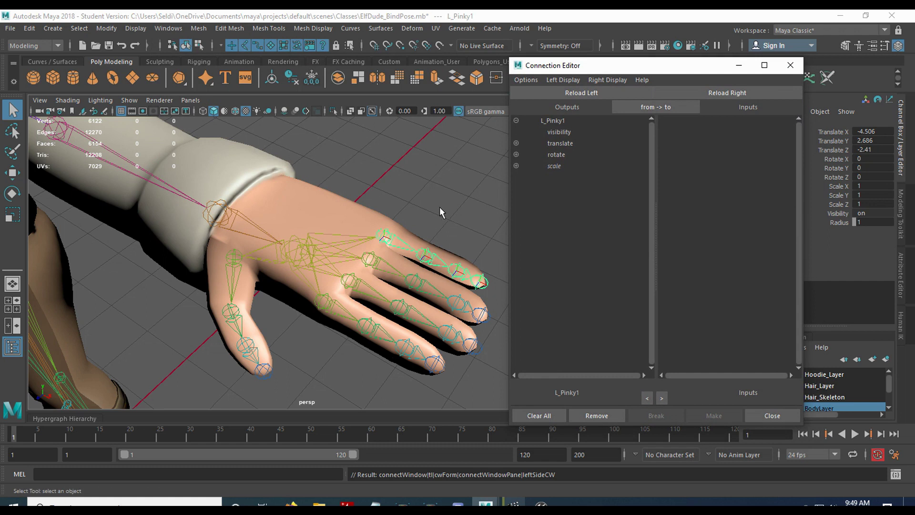
Load L_Index1, the index finger's base joint, as the source object in the Connection Editor
{"action": "left_click", "coordinate": [321, 304]}
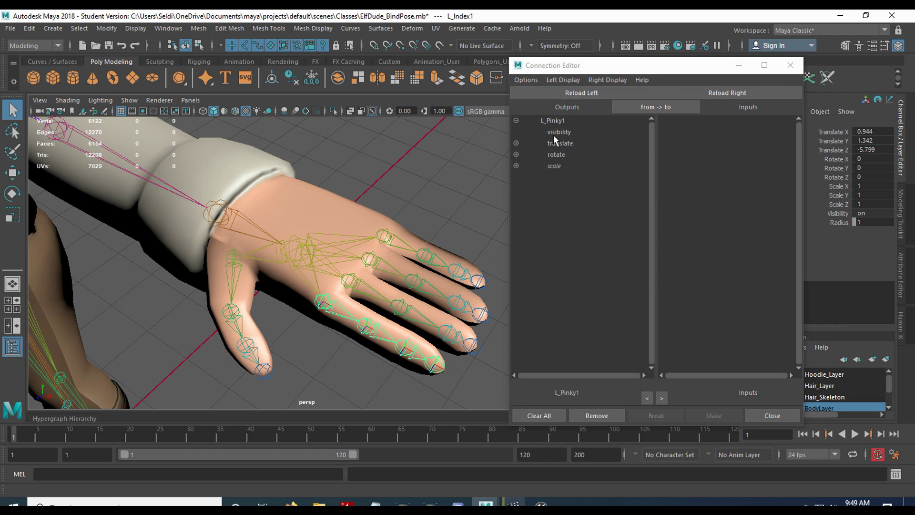
{"action": "left_click", "coordinate": [563, 79]}
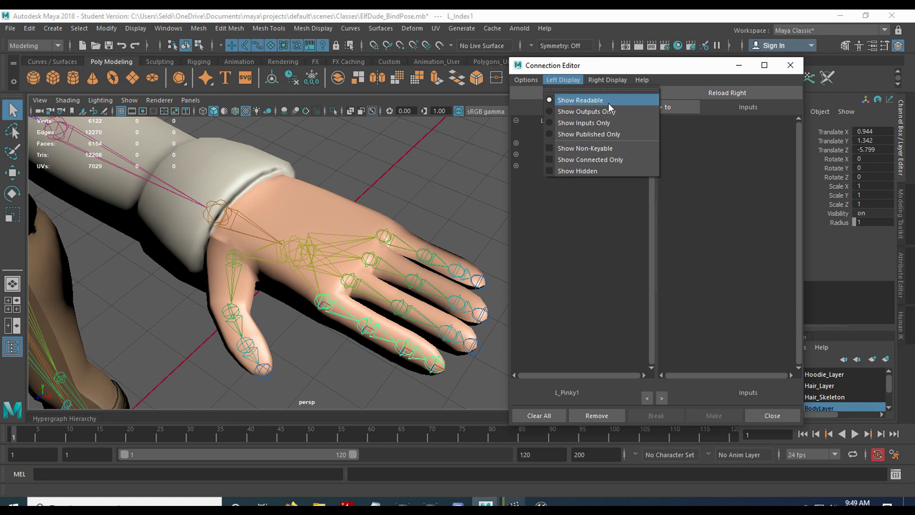
{"action": "left_click", "coordinate": [600, 79]}
{"action": "left_click", "coordinate": [600, 80]}
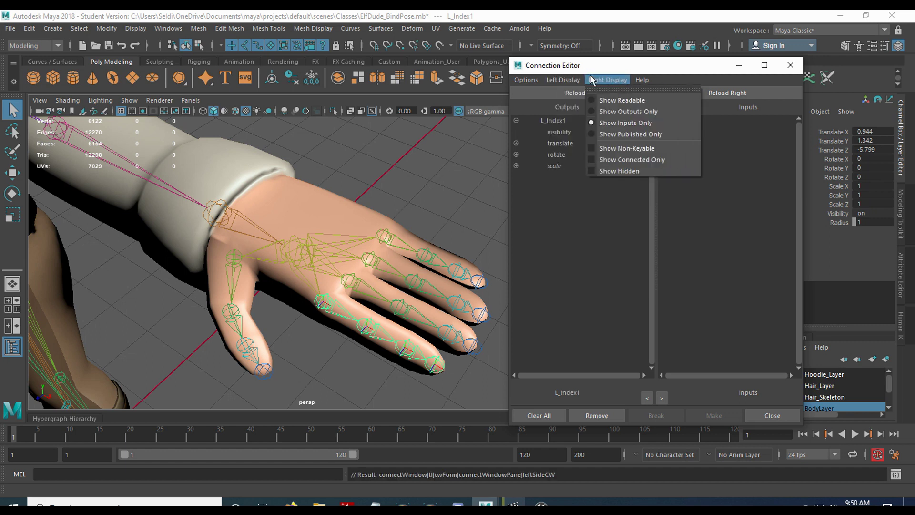
{"action": "left_click", "coordinate": [591, 80]}
{"action": "left_click", "coordinate": [562, 80]}
{"action": "mouse_move", "coordinate": [580, 82]}
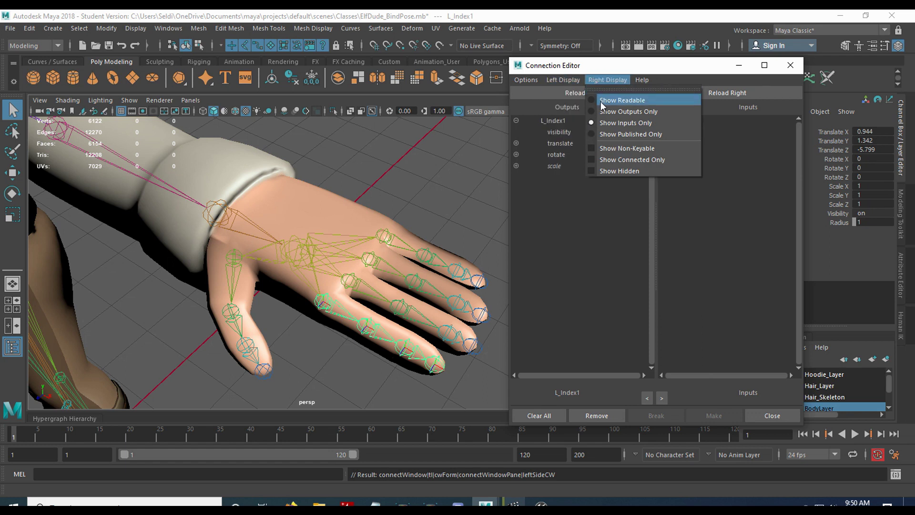
{"action": "left_click", "coordinate": [573, 79]}
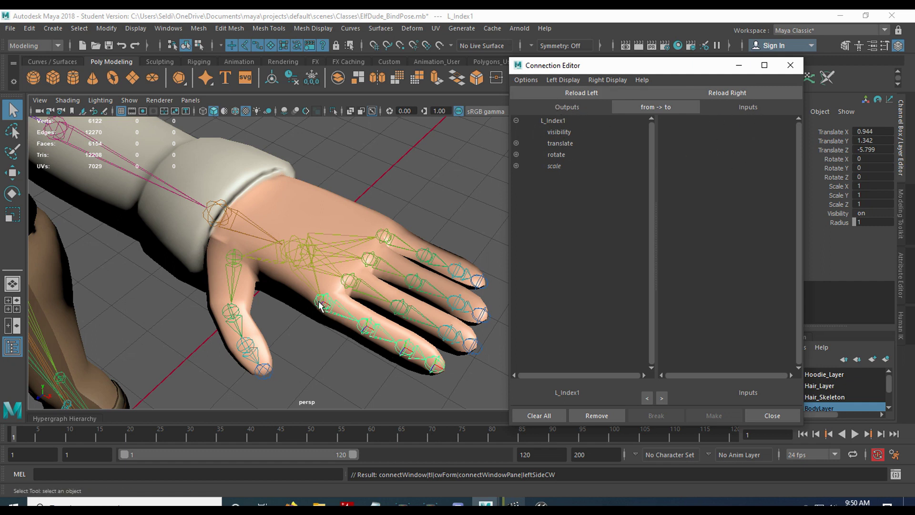
{"action": "left_click", "coordinate": [569, 97]}
Load L_Index2 as the target object in the Connection Editor and expand the rotate attributes of both joints
{"action": "left_click", "coordinate": [367, 334]}
{"action": "left_click", "coordinate": [367, 334]}
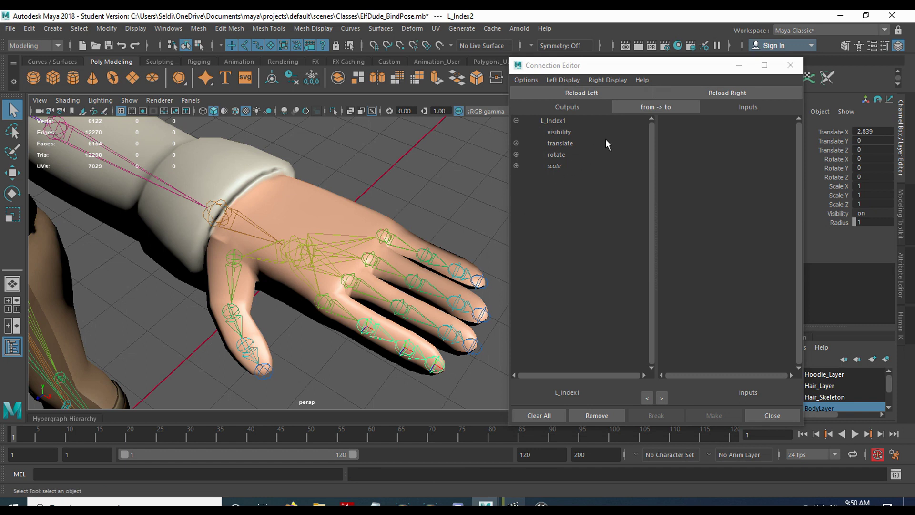
{"action": "left_click", "coordinate": [689, 94]}
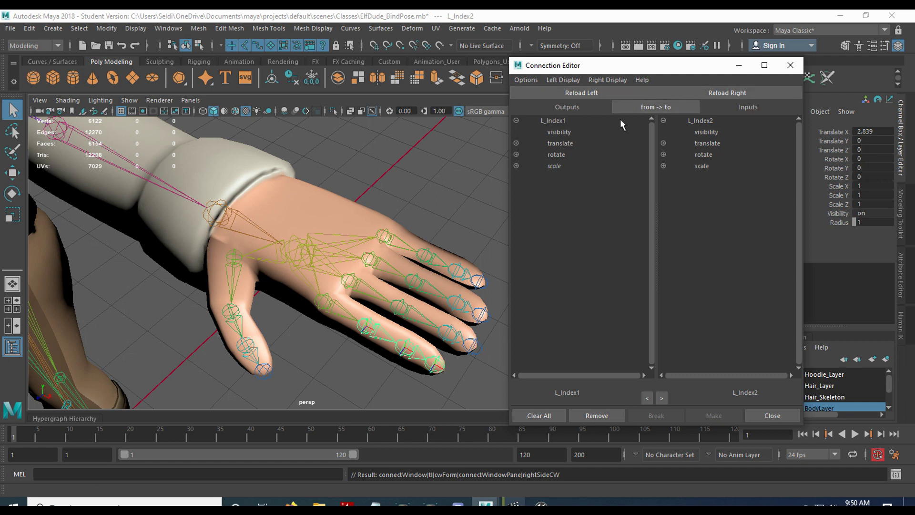
{"action": "left_click", "coordinate": [515, 154]}
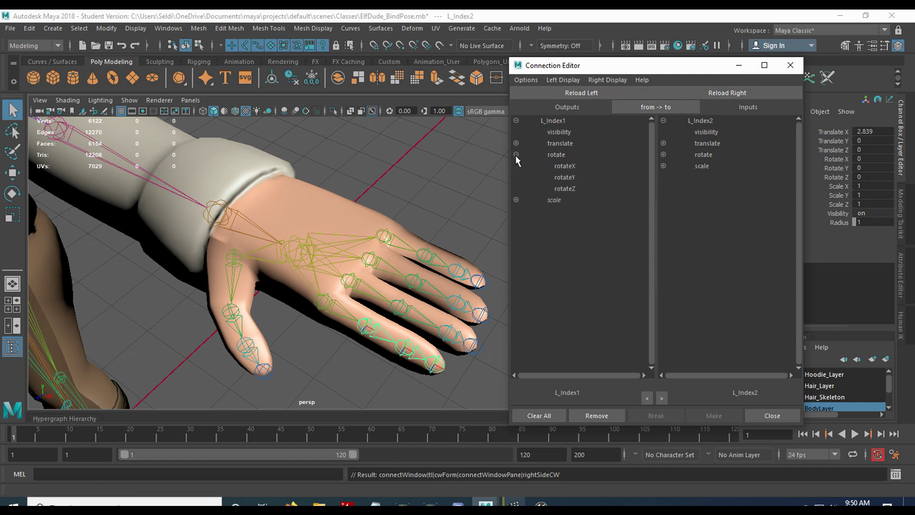
{"action": "left_click", "coordinate": [663, 155]}
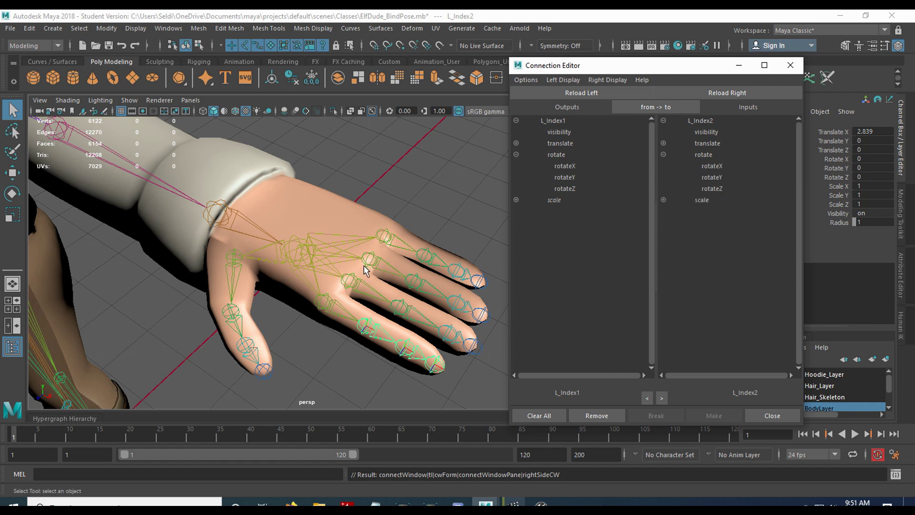
Try rotating L_Index1 about its Z axis by about -80 degrees to test the finger bend, and undo it
{"action": "left_click", "coordinate": [321, 304]}
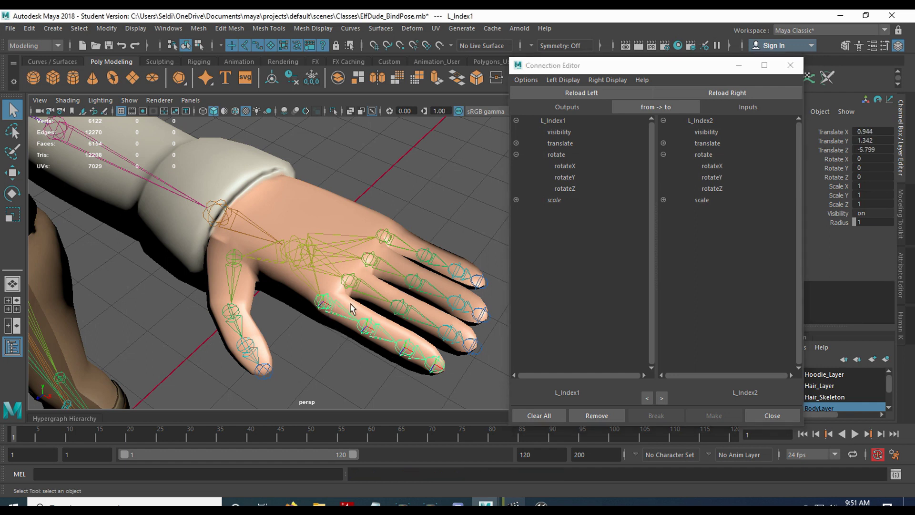
{"action": "key", "text": "e"}
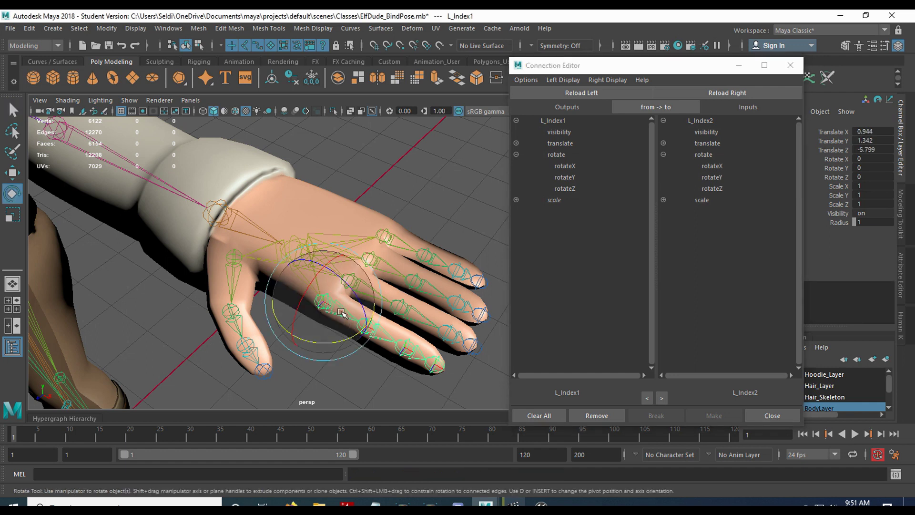
{"action": "left_click", "coordinate": [334, 274]}
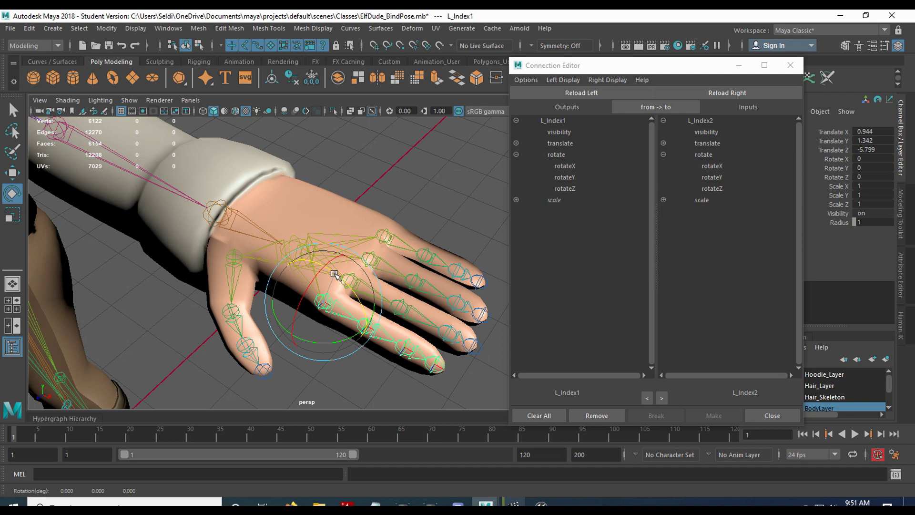
{"action": "left_click_drag", "start_coordinate": [334, 274], "coordinate": [326, 343]}
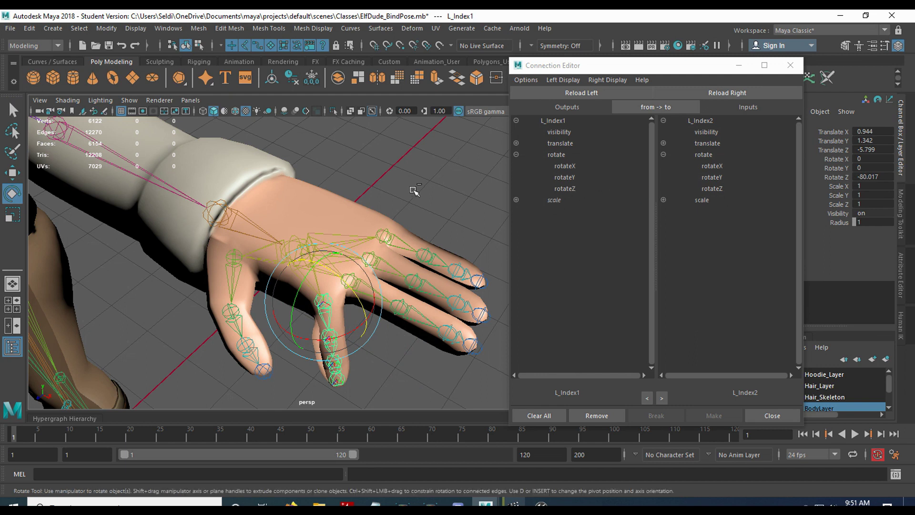
{"action": "key", "text": "ctrl+z"}
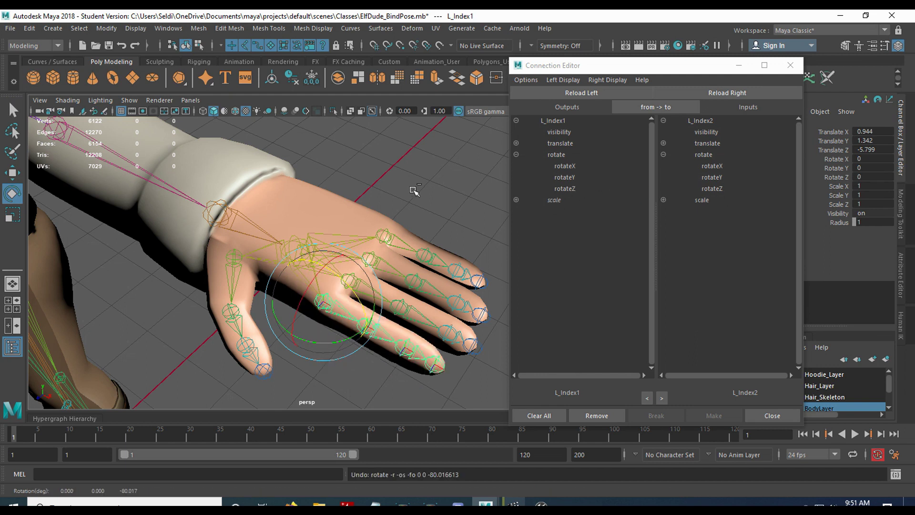
Connect the rotateZ output of L_Index1 to the rotateZ input of L_Index2 in the Connection Editor
{"action": "left_click", "coordinate": [566, 189]}
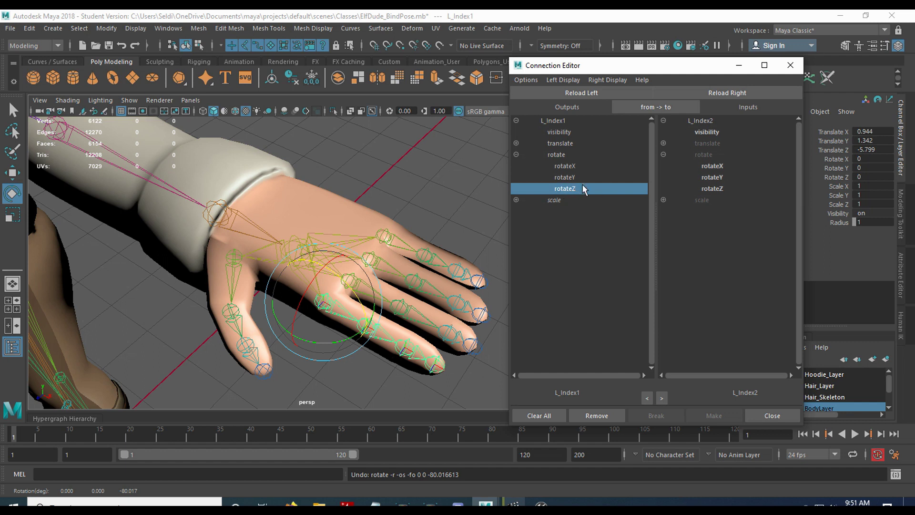
{"action": "left_click", "coordinate": [663, 143]}
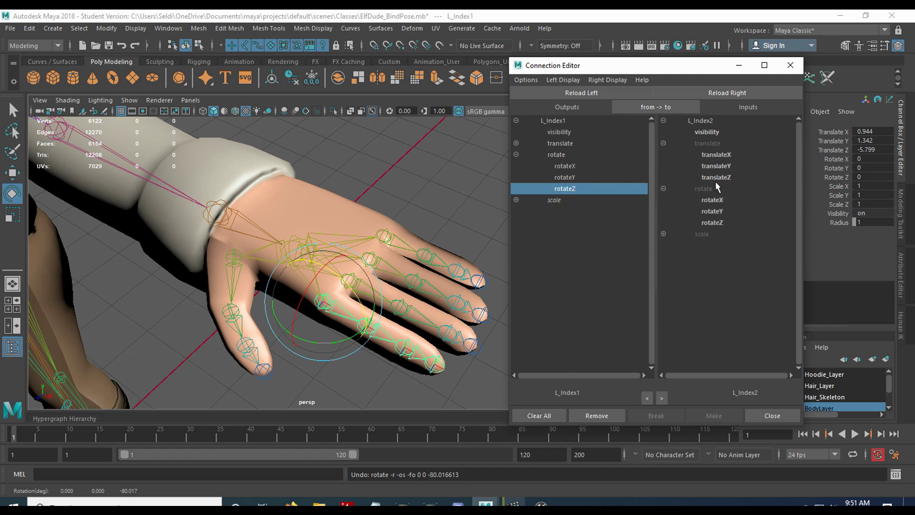
{"action": "left_click", "coordinate": [662, 143]}
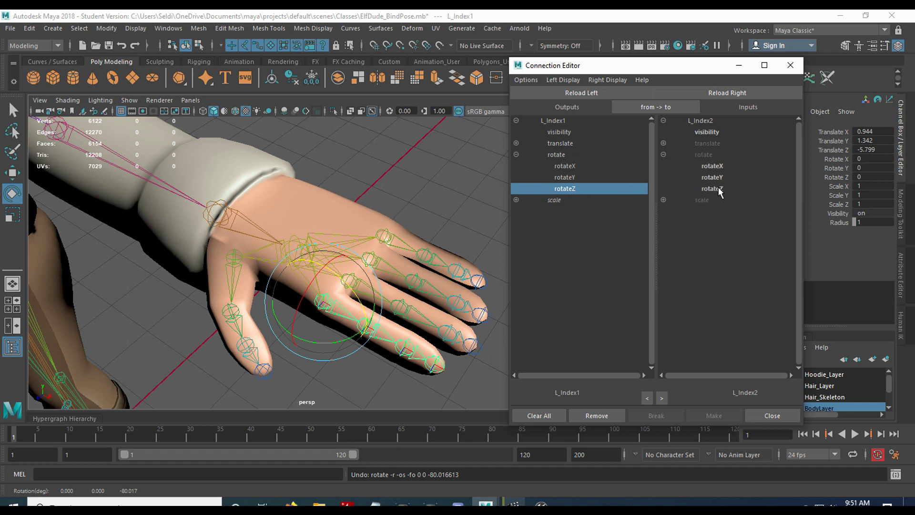
{"action": "left_click", "coordinate": [713, 188]}
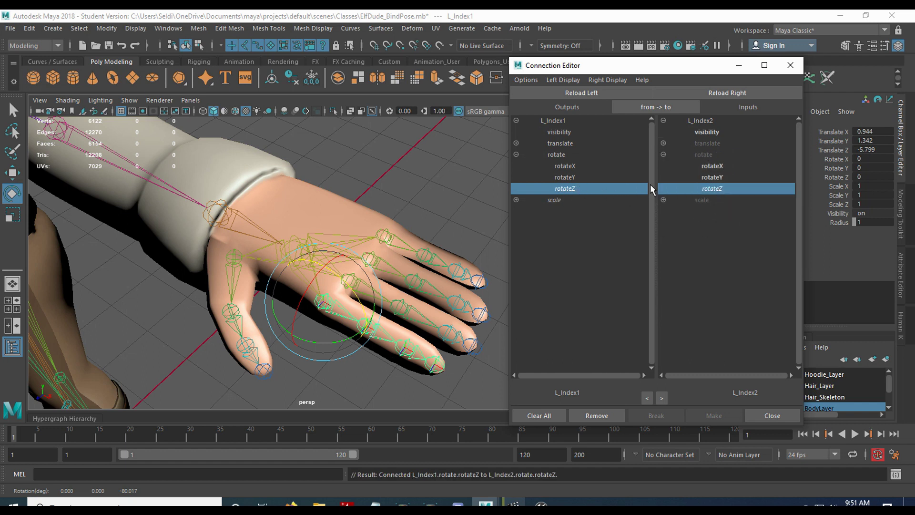
Test the index finger bend by rotating L_Index1 about its Z axis by about -71 degrees, and undo the rotation
{"action": "left_click", "coordinate": [341, 278]}
{"action": "left_click_drag", "start_coordinate": [341, 279], "coordinate": [358, 335]}
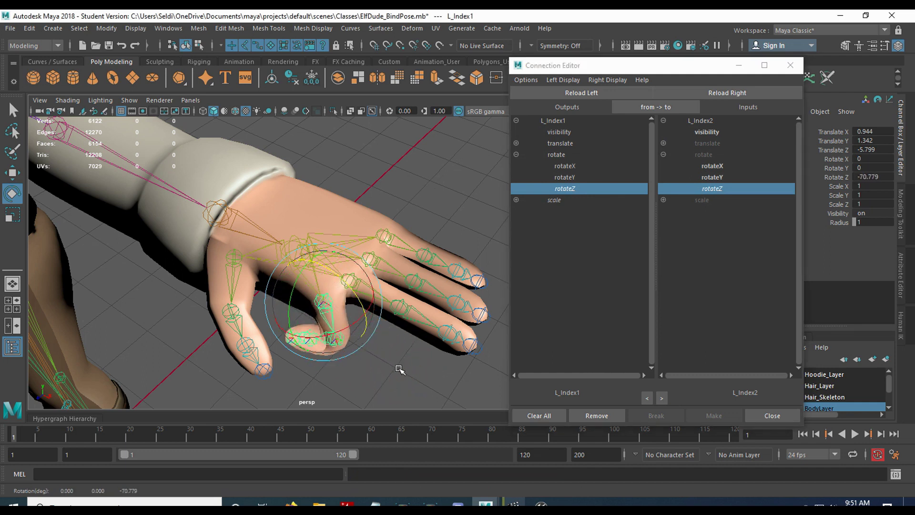
{"action": "key", "text": "ctrl+z"}
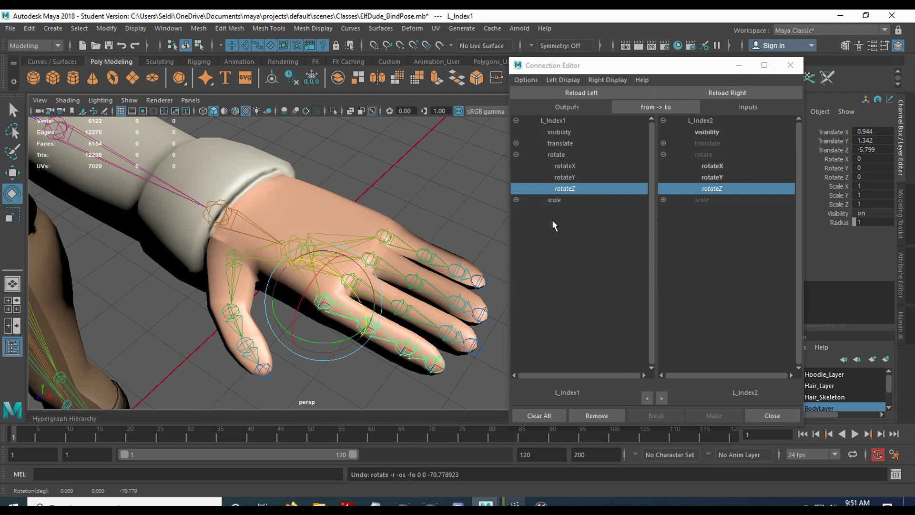
{"action": "left_click", "coordinate": [604, 265]}
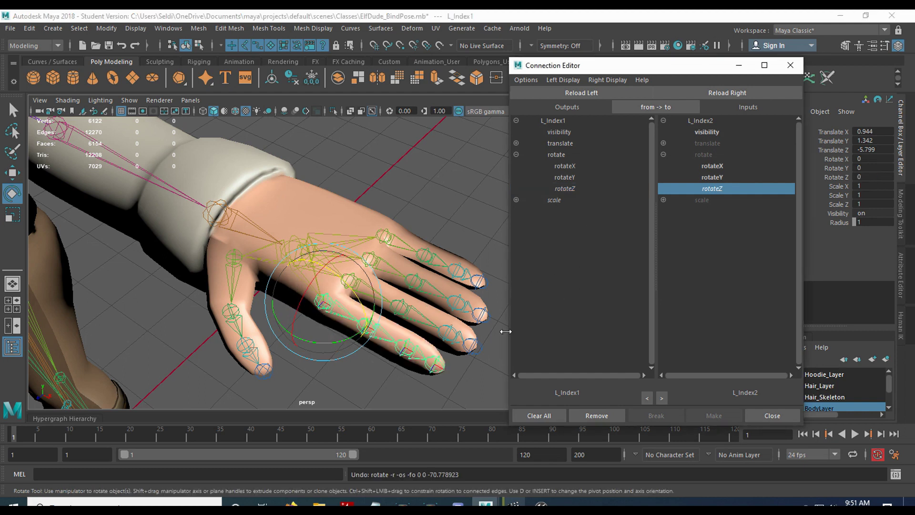
Load L_Index2 as the source and L_Index3 as the target, and connect their rotateZ attributes
{"action": "left_click", "coordinate": [392, 338]}
{"action": "key", "text": "q"}
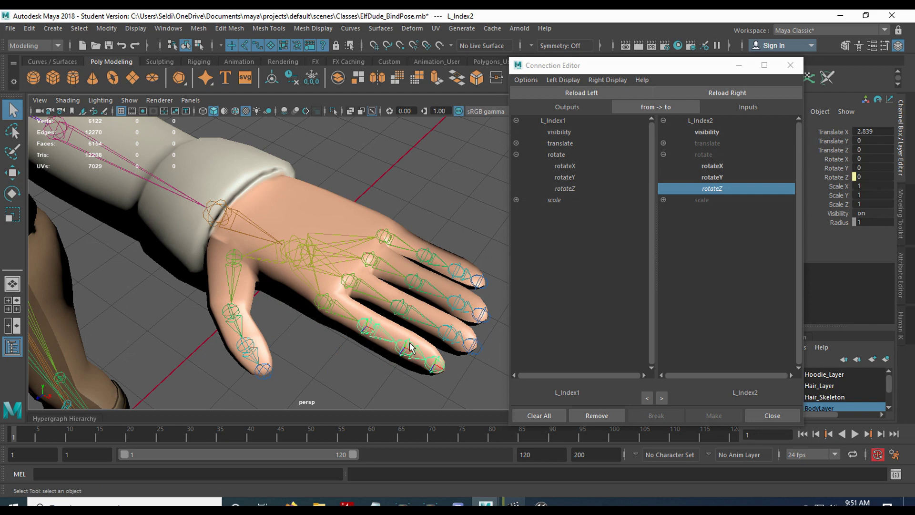
{"action": "left_click", "coordinate": [567, 94]}
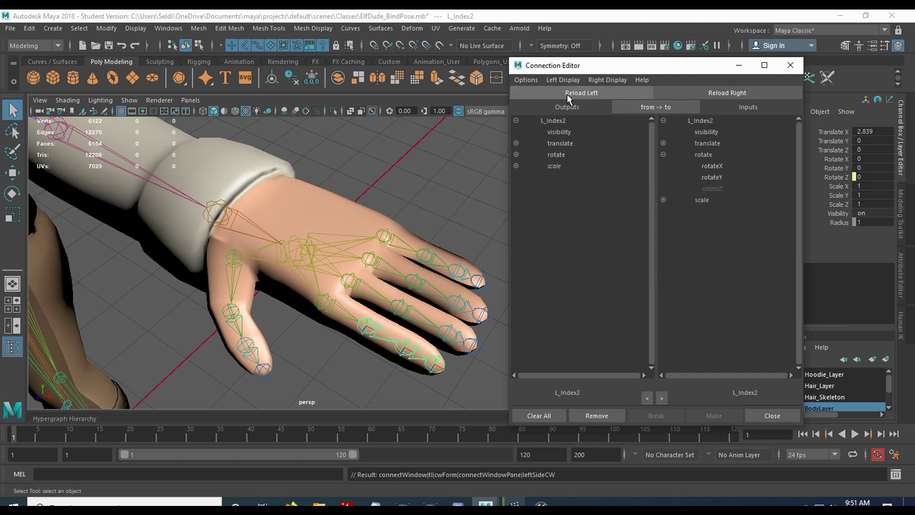
{"action": "left_click", "coordinate": [404, 352]}
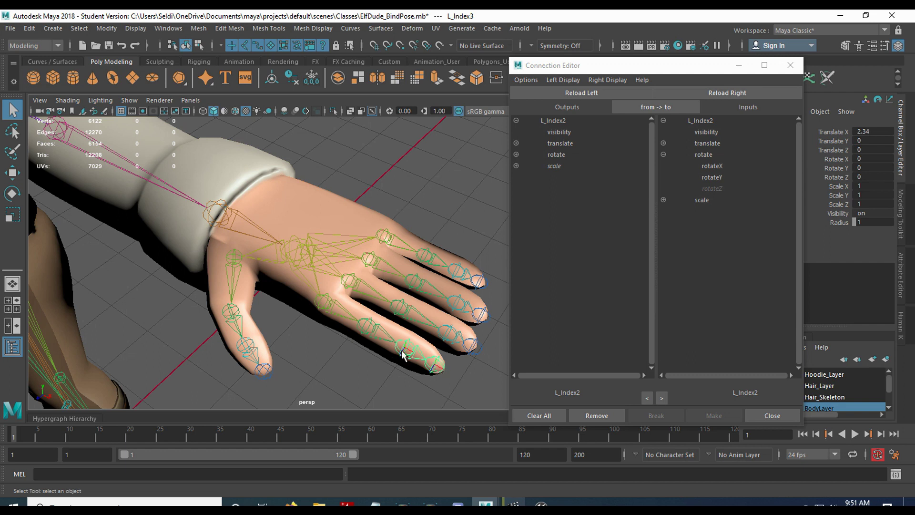
{"action": "left_click", "coordinate": [700, 95]}
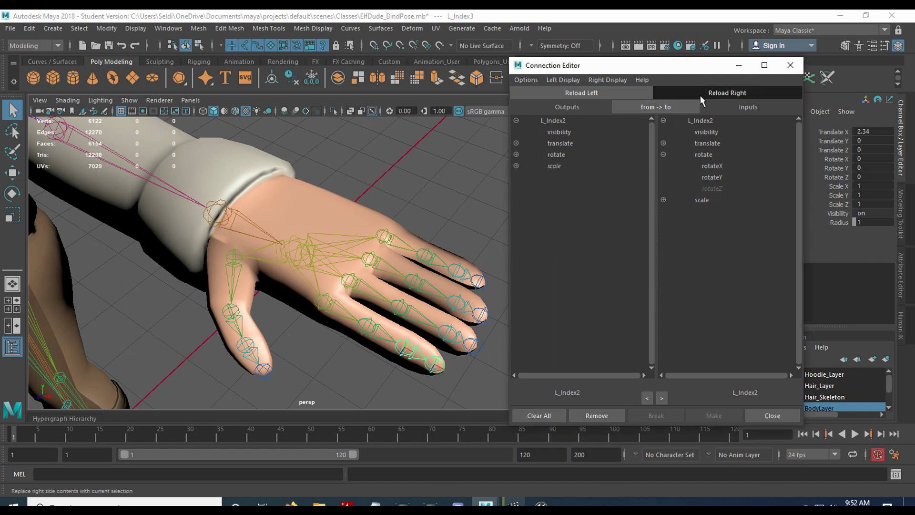
{"action": "left_click", "coordinate": [516, 154]}
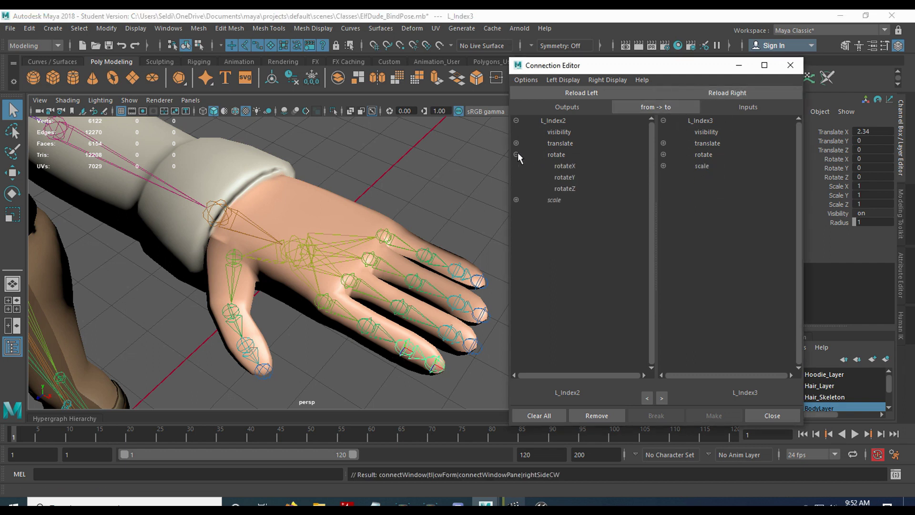
{"action": "left_click", "coordinate": [662, 155]}
{"action": "left_click", "coordinate": [566, 188]}
{"action": "left_click", "coordinate": [709, 190]}
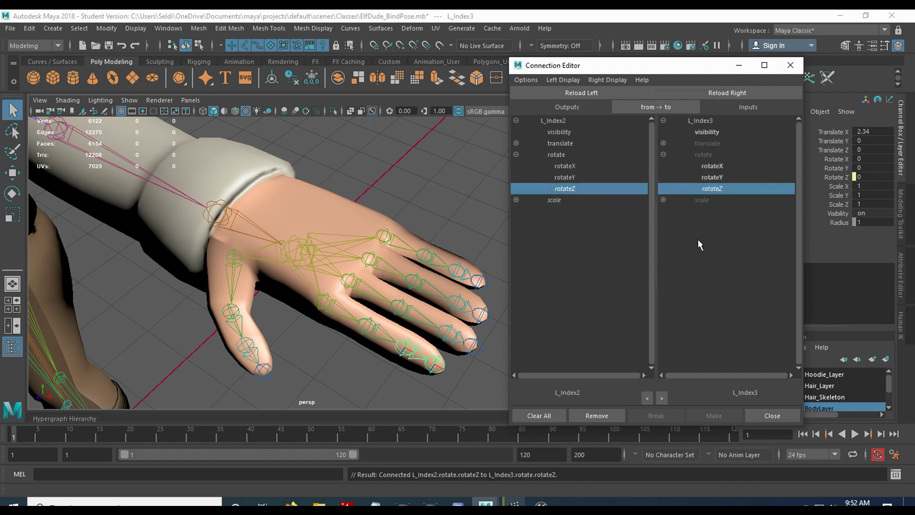
Test the full index finger curl by rotating L_Index1 about its Z axis by about -86 degrees, and undo the rotation
{"action": "left_click", "coordinate": [333, 298]}
{"action": "key", "text": "e"}
{"action": "left_click_drag", "start_coordinate": [370, 312], "coordinate": [367, 336]}
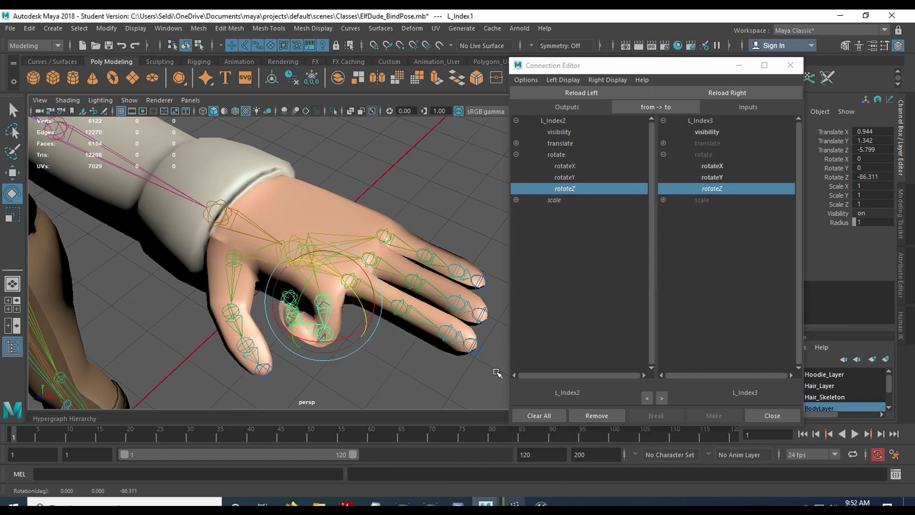
{"action": "key", "text": "ctrl+z"}
{"action": "key", "text": "q"}
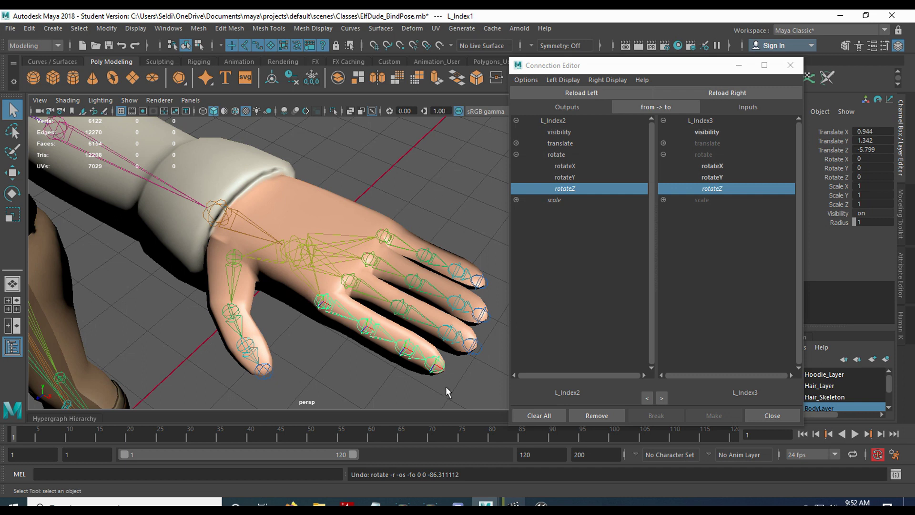
Load L_Middle1 as the source and L_Middle2 as the target, and connect their rotateZ attributes
{"action": "left_click", "coordinate": [350, 282]}
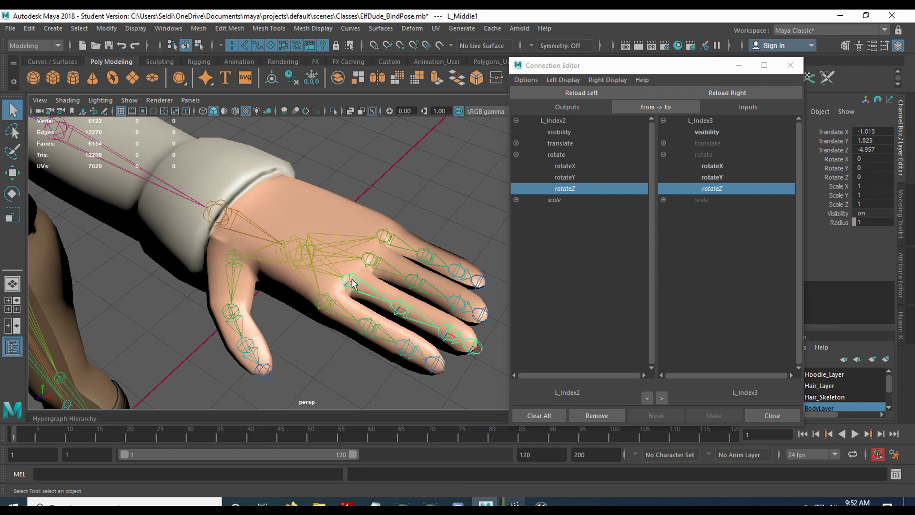
{"action": "left_click", "coordinate": [569, 97]}
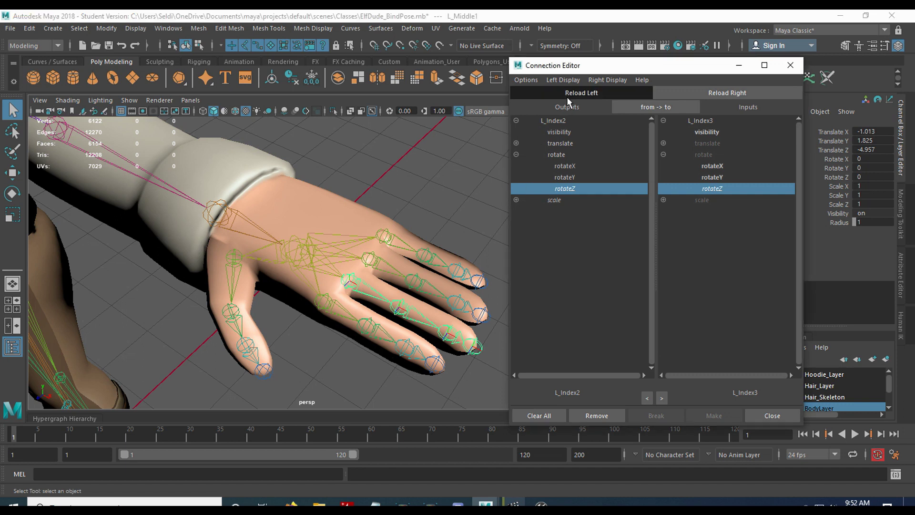
{"action": "left_click", "coordinate": [404, 307]}
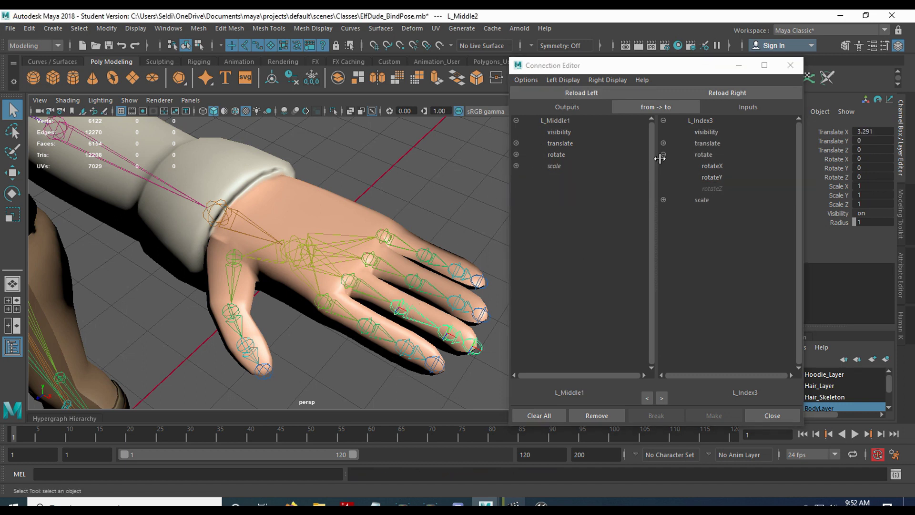
{"action": "left_click", "coordinate": [728, 93]}
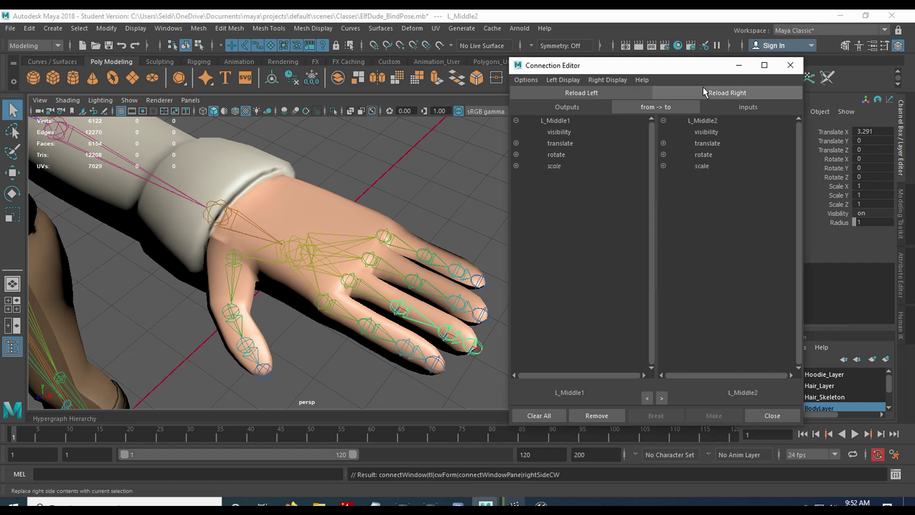
{"action": "left_click", "coordinate": [516, 154]}
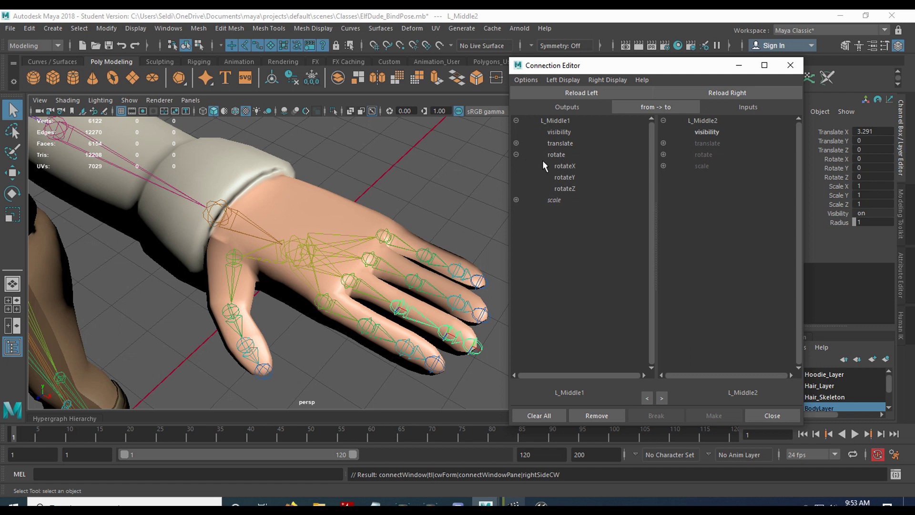
{"action": "left_click", "coordinate": [663, 155]}
{"action": "left_click", "coordinate": [574, 190]}
{"action": "left_click", "coordinate": [709, 187]}
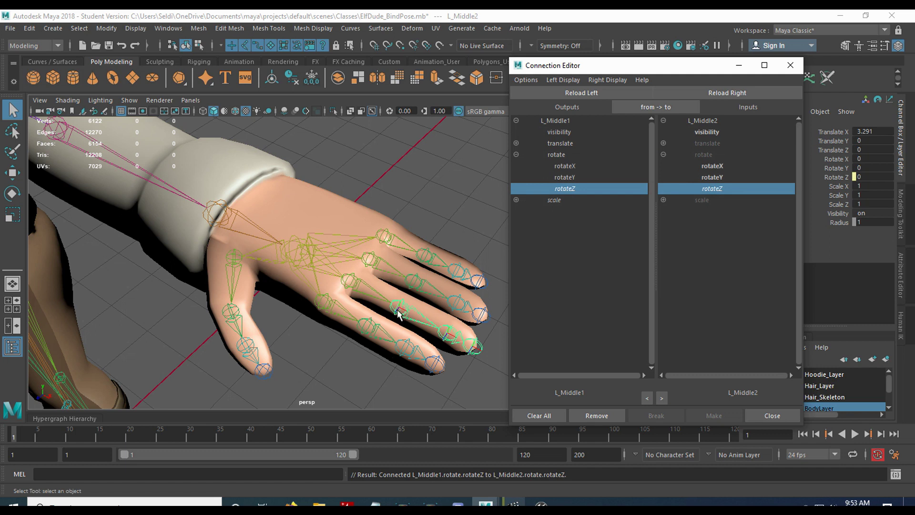
Load L_Middle2 as the source and L_Middle3 as the target, and connect their rotateZ attributes
{"action": "left_click", "coordinate": [570, 95]}
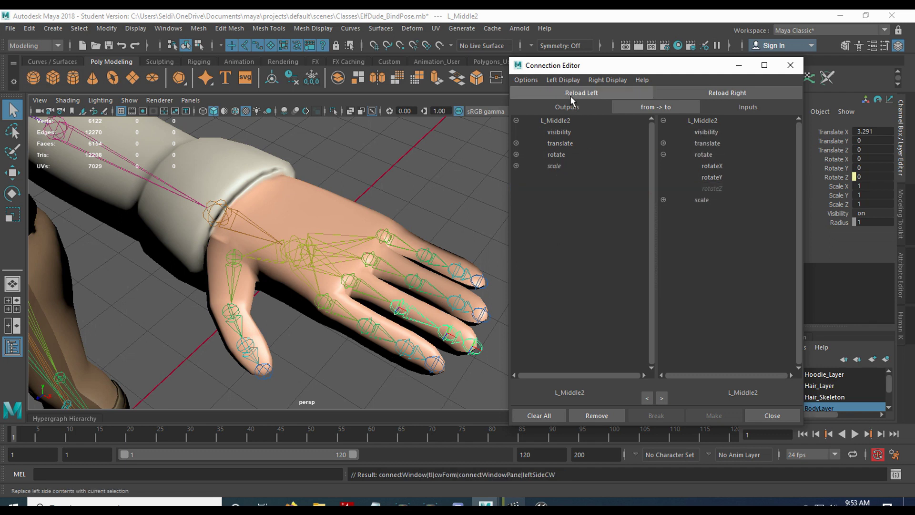
{"action": "left_click", "coordinate": [449, 340]}
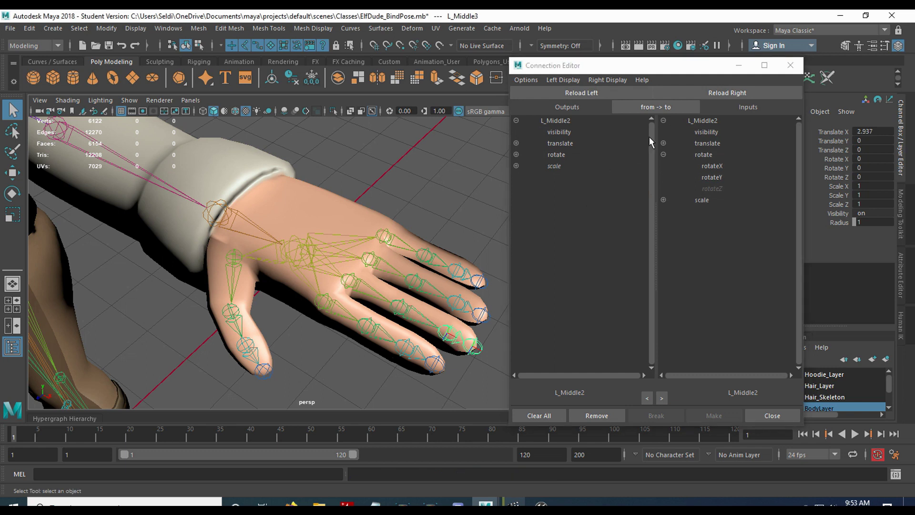
{"action": "left_click", "coordinate": [692, 90]}
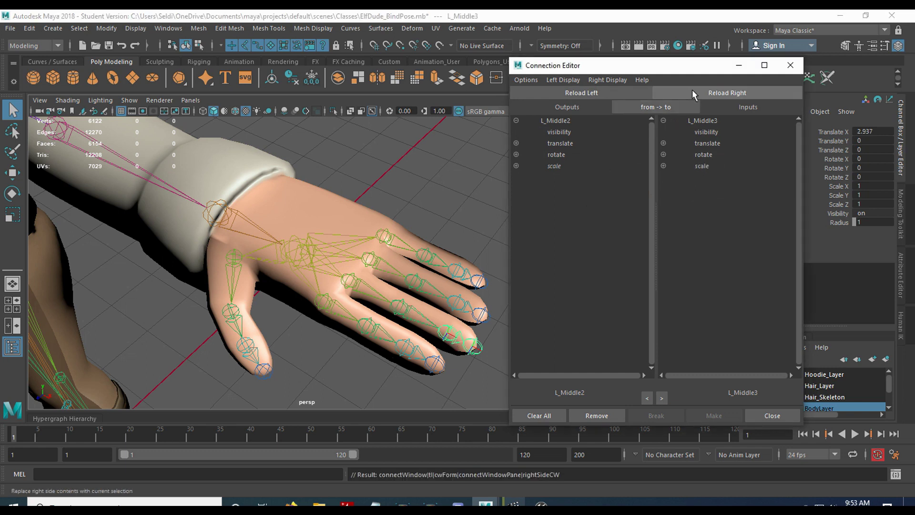
{"action": "left_click", "coordinate": [516, 154]}
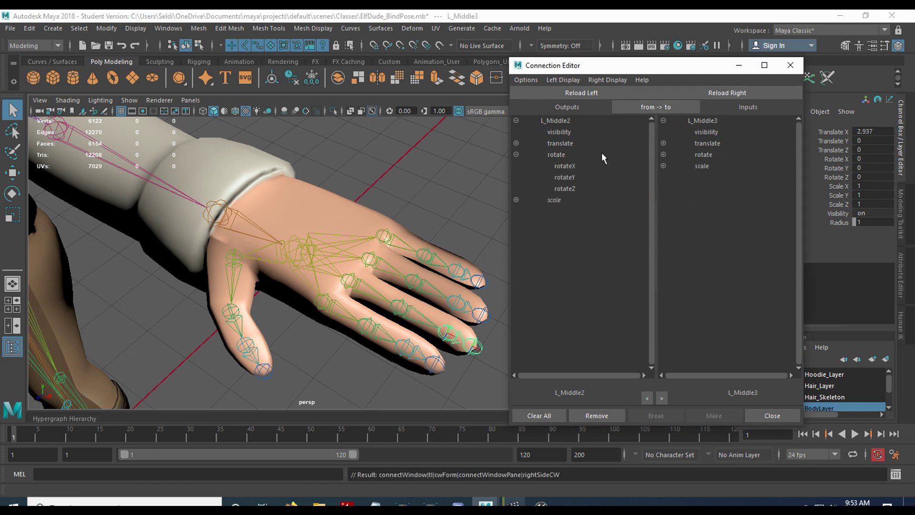
{"action": "left_click", "coordinate": [664, 155]}
{"action": "left_click", "coordinate": [551, 189]}
{"action": "left_click", "coordinate": [715, 189]}
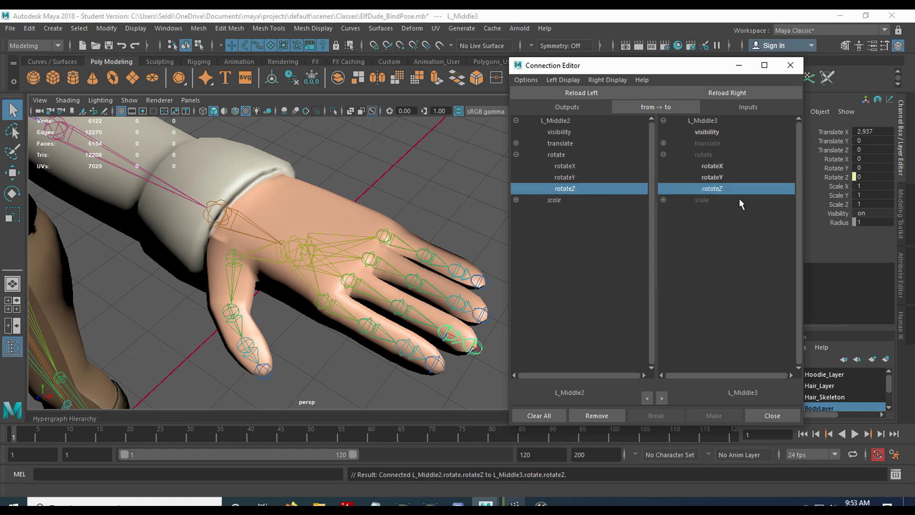
Test the middle finger curl by rotating L_Middle1 about its Z axis by about -67 degrees, and undo the rotation
{"action": "left_click", "coordinate": [381, 298]}
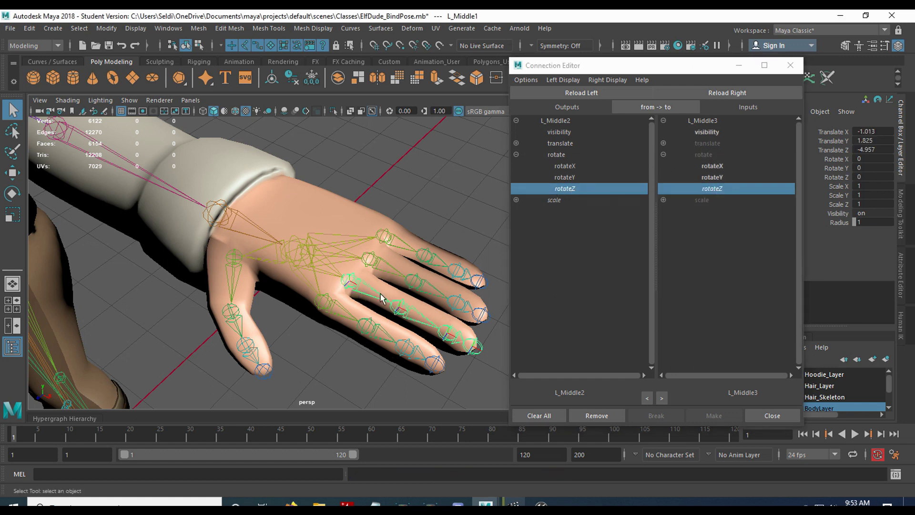
{"action": "key", "text": "e"}
{"action": "left_click_drag", "start_coordinate": [387, 296], "coordinate": [411, 322]}
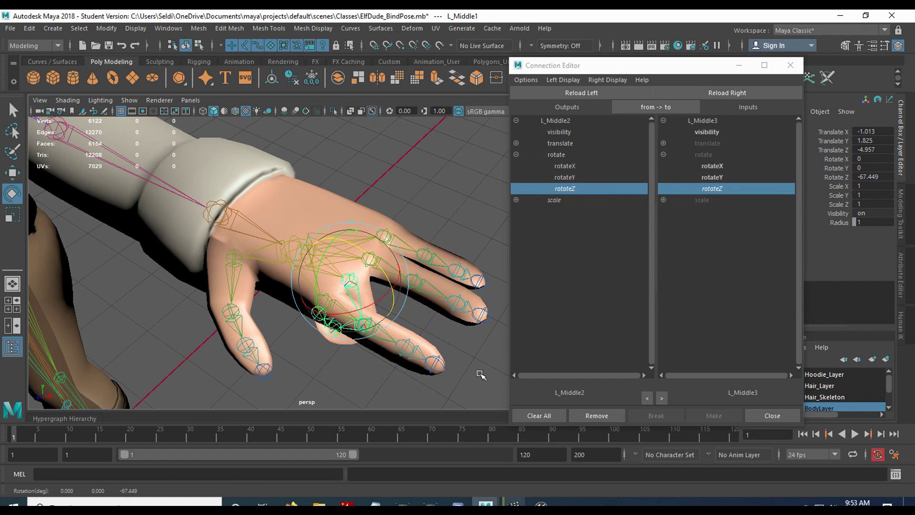
{"action": "key", "text": "ctrl+z"}
{"action": "key", "text": "q"}
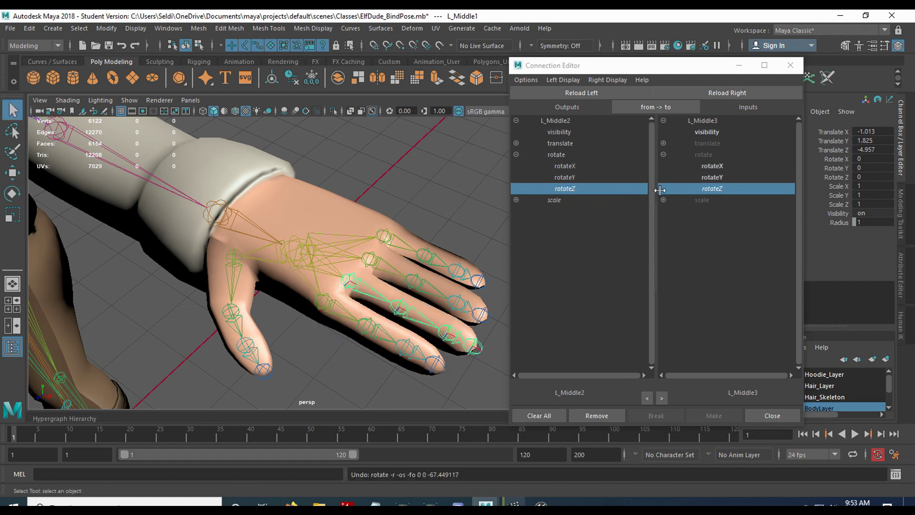
Load L_Ring1 as the source and L_Ring2 as the target, and connect their rotateZ attributes
{"action": "left_click", "coordinate": [406, 277]}
{"action": "left_click", "coordinate": [559, 93]}
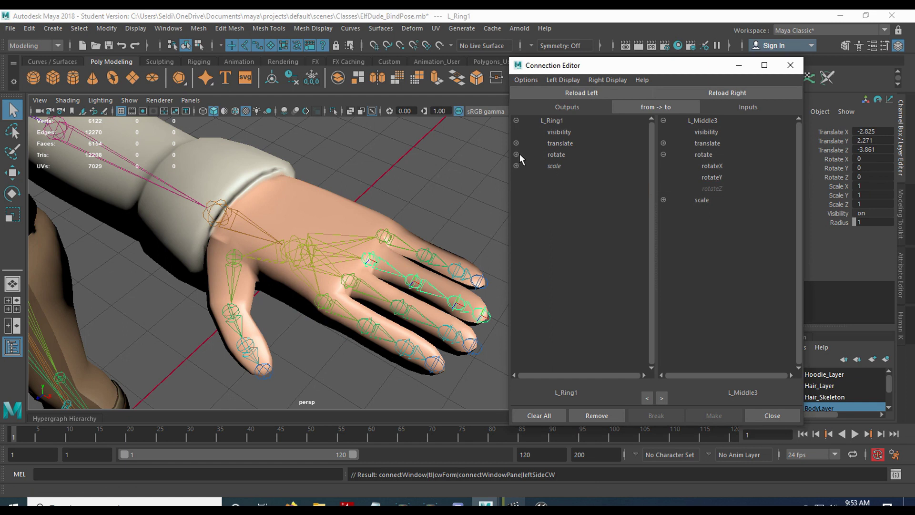
{"action": "left_click", "coordinate": [422, 286]}
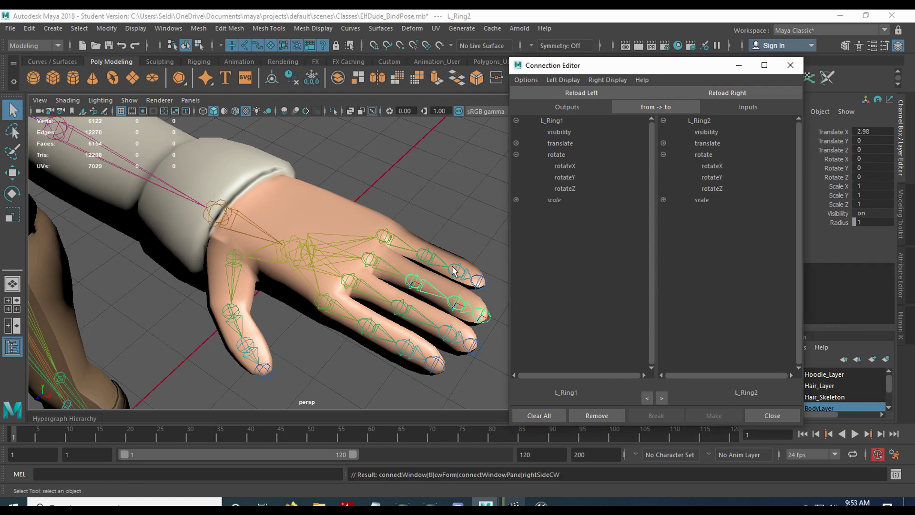
{"action": "left_click", "coordinate": [564, 188]}
{"action": "left_click", "coordinate": [705, 190]}
Load L_Ring2 as the source and L_Ring3 as the target, and connect their rotateZ attributes
{"action": "left_click", "coordinate": [541, 95]}
{"action": "left_click", "coordinate": [455, 302]}
{"action": "left_click", "coordinate": [691, 94]}
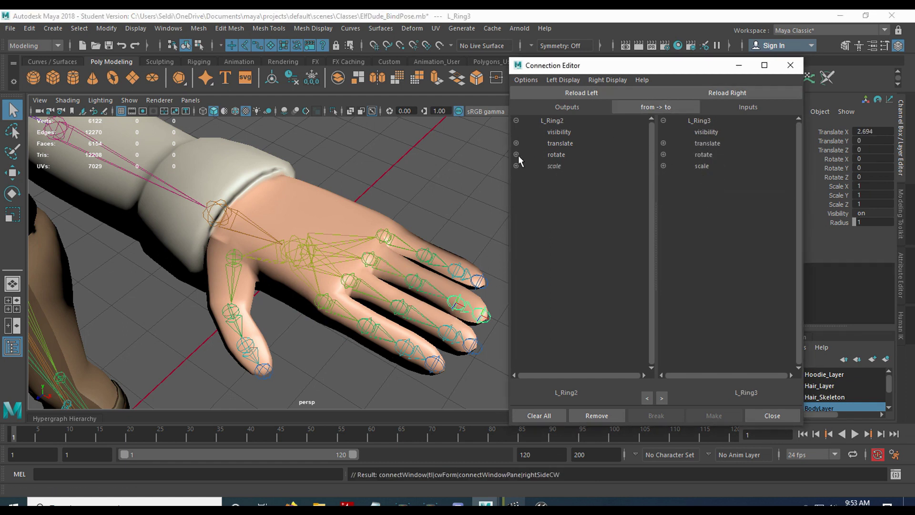
{"action": "left_click", "coordinate": [517, 155]}
{"action": "left_click", "coordinate": [565, 189]}
{"action": "left_click", "coordinate": [712, 188]}
Test the ring finger curl by rotating its base joint L_Ring1, and undo the rotation
{"action": "left_click", "coordinate": [387, 267]}
{"action": "key", "text": "e"}
{"action": "mouse_move", "coordinate": [394, 236]}
{"action": "left_mouse_down"}
{"action": "mouse_move", "coordinate": [422, 275]}
{"action": "mouse_move", "coordinate": [402, 239]}
{"action": "left_mouse_up"}
{"action": "key", "text": "ctrl+z"}
{"action": "key", "text": "q"}
Load L_Pinky1 as the source and L_Pinky2 as the target, and connect their rotateZ attributes
{"action": "left_click", "coordinate": [404, 242]}
{"action": "left_click", "coordinate": [577, 93]}
{"action": "left_click", "coordinate": [436, 258]}
{"action": "left_click", "coordinate": [691, 94]}
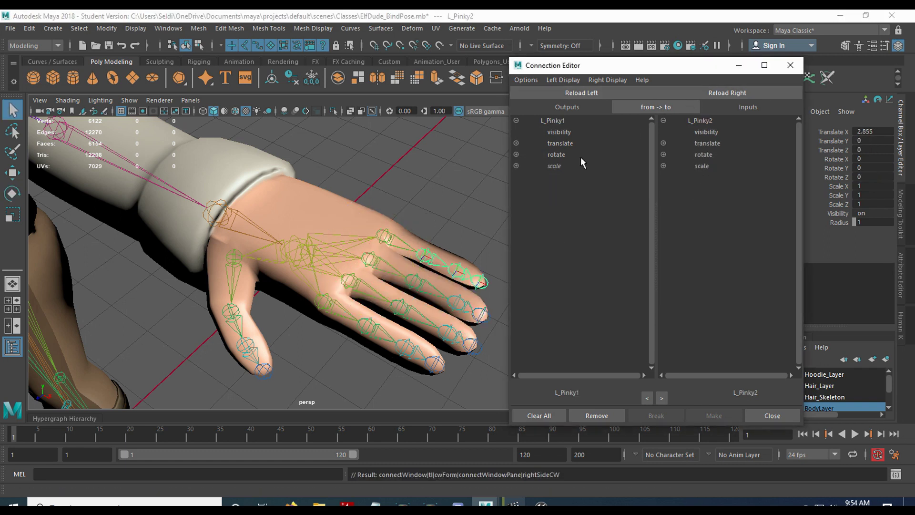
{"action": "left_click", "coordinate": [516, 154]}
{"action": "left_click", "coordinate": [663, 155]}
{"action": "left_click", "coordinate": [565, 188]}
{"action": "left_click", "coordinate": [712, 189]}
Load L_Pinky2 as the source and L_Pinky3 as the target, and connect their rotateZ attributes
{"action": "left_click", "coordinate": [582, 92]}
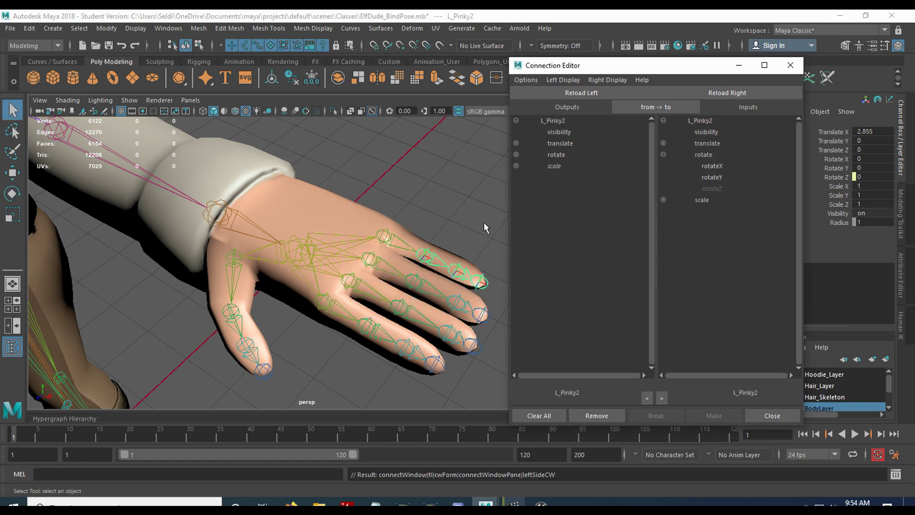
{"action": "left_click", "coordinate": [456, 269]}
{"action": "left_click", "coordinate": [727, 92]}
{"action": "left_click", "coordinate": [516, 155]}
{"action": "left_click", "coordinate": [565, 188]}
{"action": "left_click", "coordinate": [663, 154]}
{"action": "left_click", "coordinate": [712, 188]}
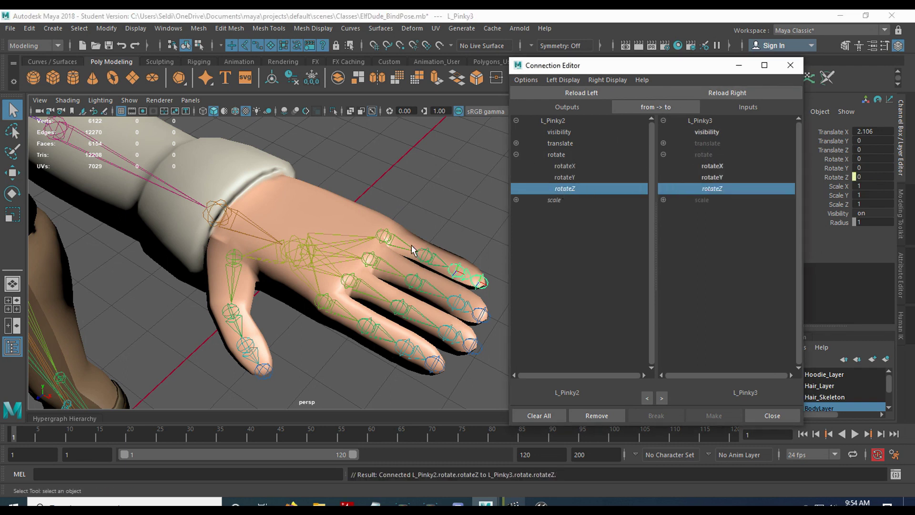
Test the pinky curl by rotating its base joint L_Pinky1, undo the rotation, and clear the selection
{"action": "left_click", "coordinate": [402, 246]}
{"action": "key", "text": "e"}
{"action": "left_click_drag", "start_coordinate": [420, 231], "coordinate": [441, 273]}
{"action": "key", "text": "ctrl+z"}
{"action": "key", "text": "q"}
{"action": "left_click", "coordinate": [430, 213]}
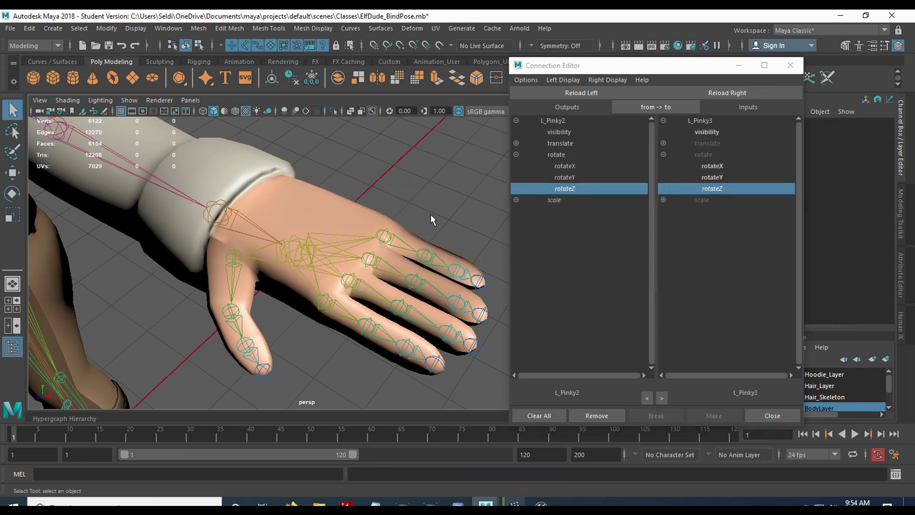
Inspect the joint axes of the left thumb, test-rotate its base joint L_Thumb1 about Z, and undo the rotation
{"action": "left_click", "coordinate": [224, 265]}
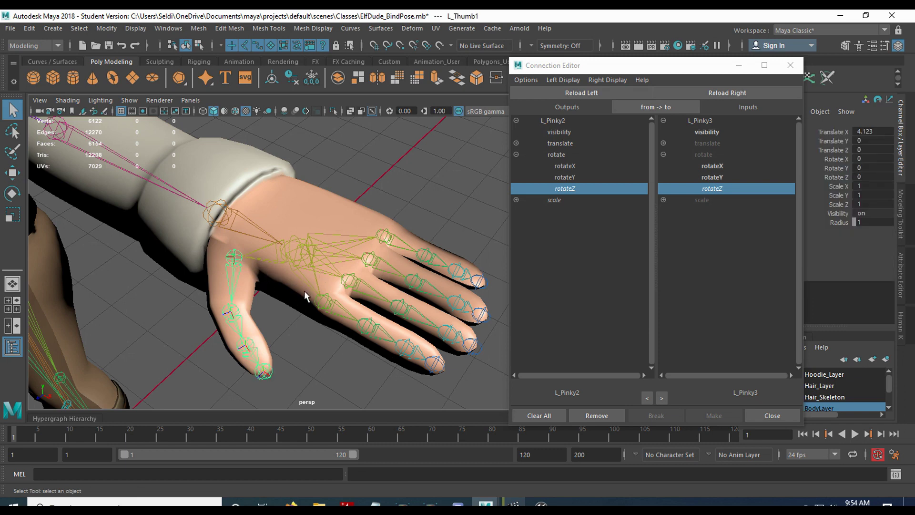
{"action": "scroll", "coordinate": [306, 290], "scroll_direction": "up", "scroll_amount": 10}
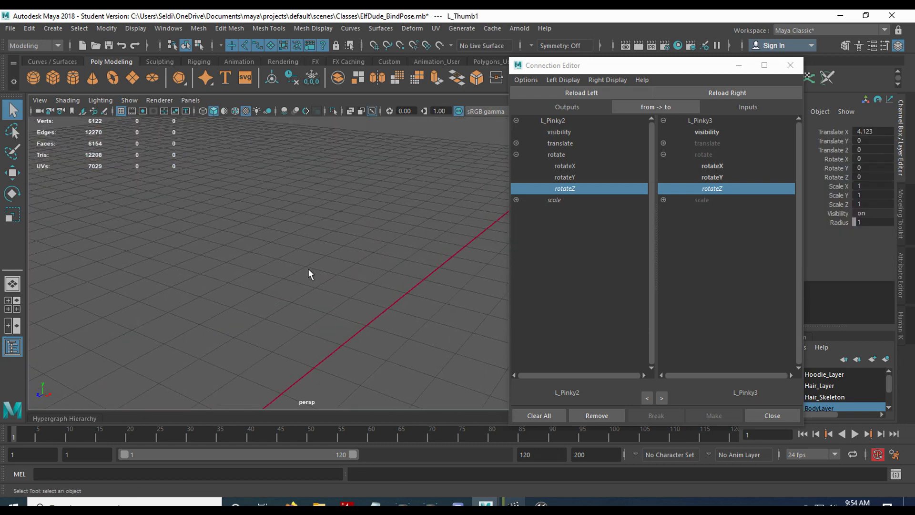
{"action": "key", "text": "f"}
{"action": "left_click_drag", "start_coordinate": [387, 292], "coordinate": [408, 303], "text": "alt"}
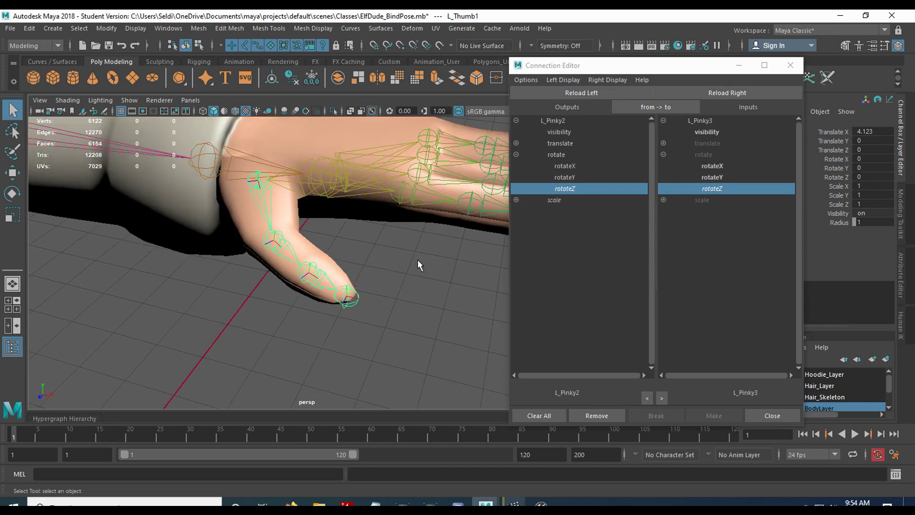
{"action": "left_click_drag", "start_coordinate": [419, 258], "coordinate": [352, 265], "text": "alt"}
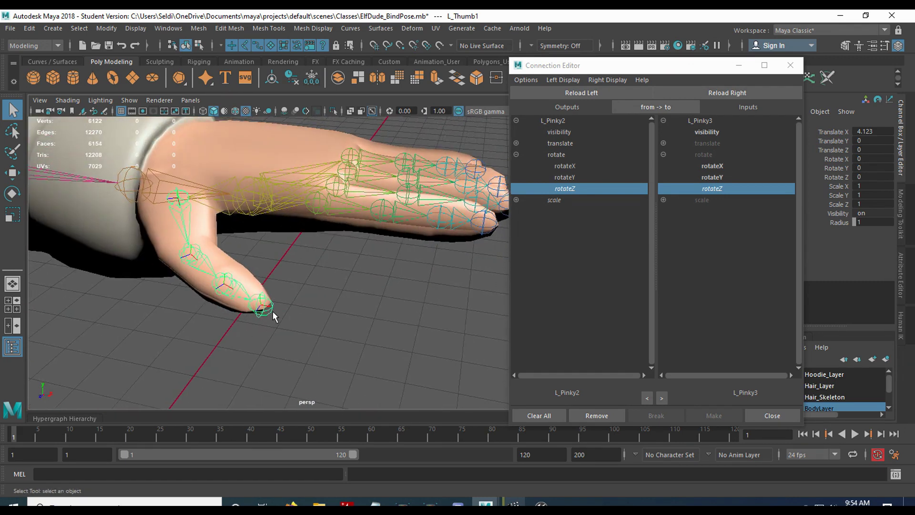
{"action": "left_click_drag", "start_coordinate": [267, 296], "coordinate": [248, 250], "text": "alt"}
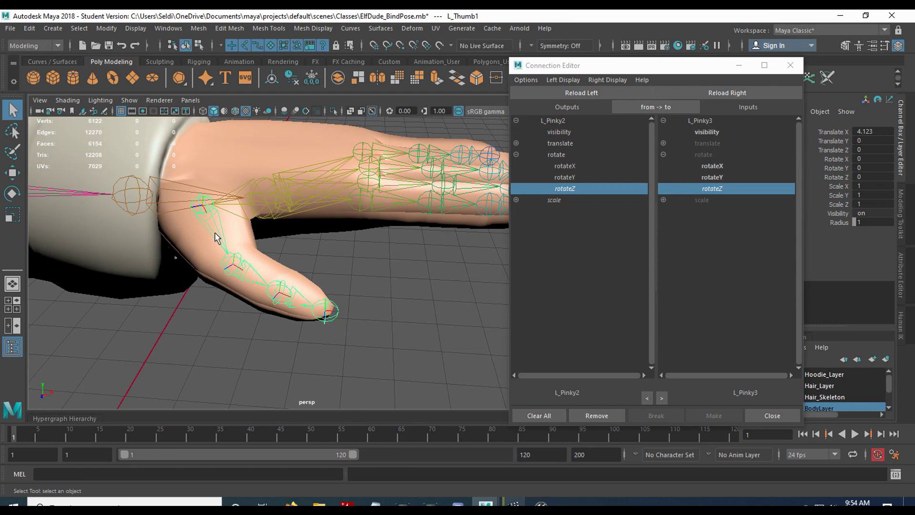
{"action": "key", "text": "e"}
{"action": "left_click_drag", "start_coordinate": [339, 267], "coordinate": [290, 264], "text": "alt"}
{"action": "left_click_drag", "start_coordinate": [198, 213], "coordinate": [231, 233]}
{"action": "left_click_drag", "start_coordinate": [329, 281], "coordinate": [285, 297], "text": "alt"}
{"action": "left_click", "coordinate": [233, 312]}
{"action": "left_click", "coordinate": [237, 304]}
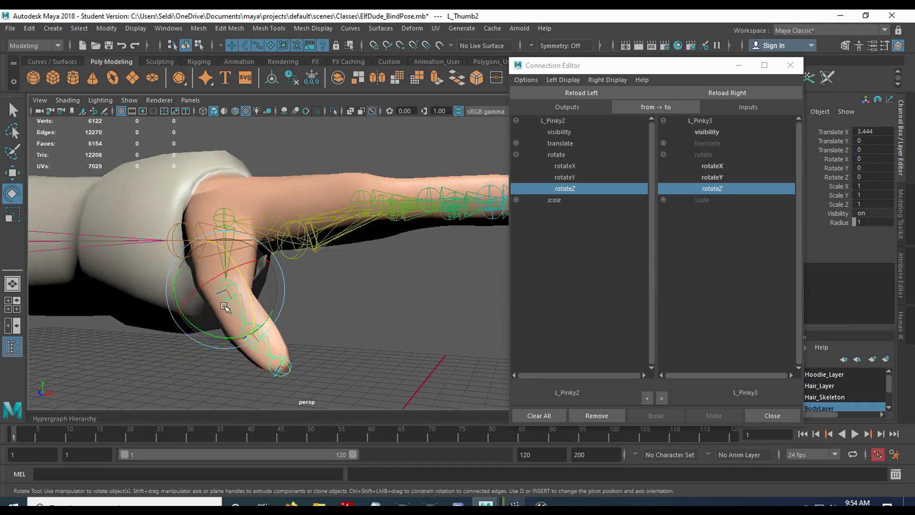
{"action": "left_click_drag", "start_coordinate": [206, 331], "coordinate": [240, 329]}
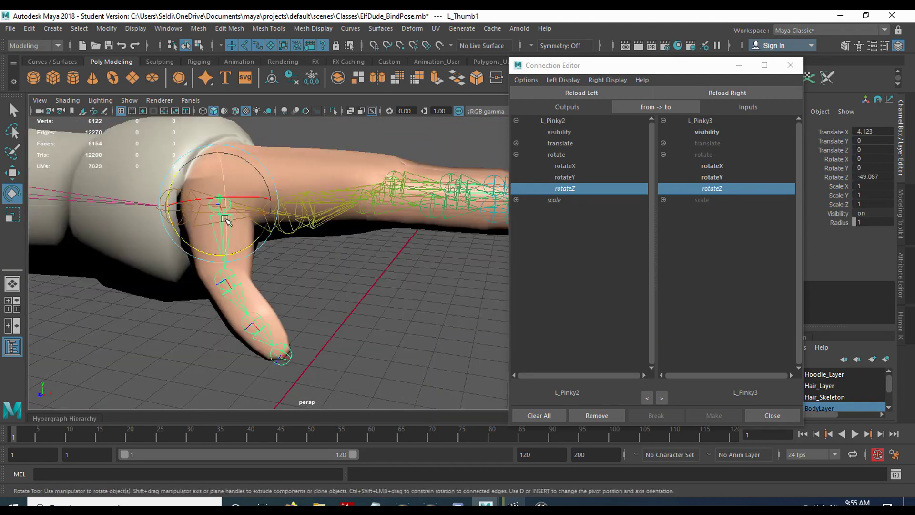
{"action": "left_click_drag", "start_coordinate": [259, 229], "coordinate": [345, 317], "text": "alt"}
{"action": "left_click_drag", "start_coordinate": [383, 354], "coordinate": [337, 295], "text": "alt"}
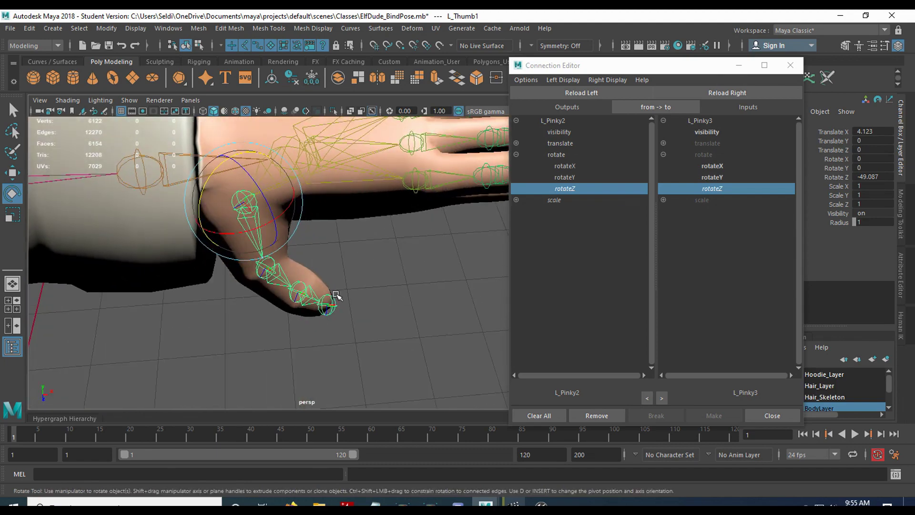
{"action": "key", "text": "ctrl+z"}
{"action": "key", "text": "ctrl+z"}
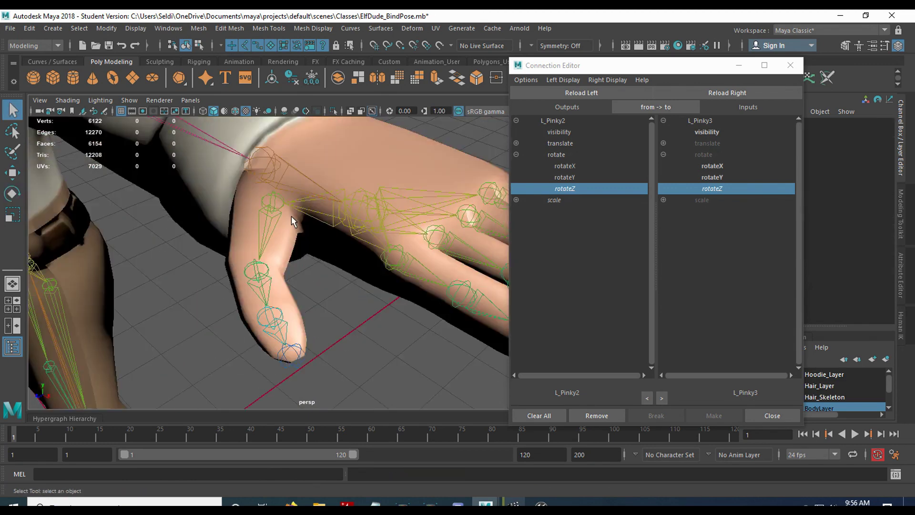
Connect the rotateZ of L_Thumb1 to the rotateZ of L_Thumb2, and check the bend with a test rotation of L_Thumb1 that is undone
{"action": "left_click", "coordinate": [282, 209]}
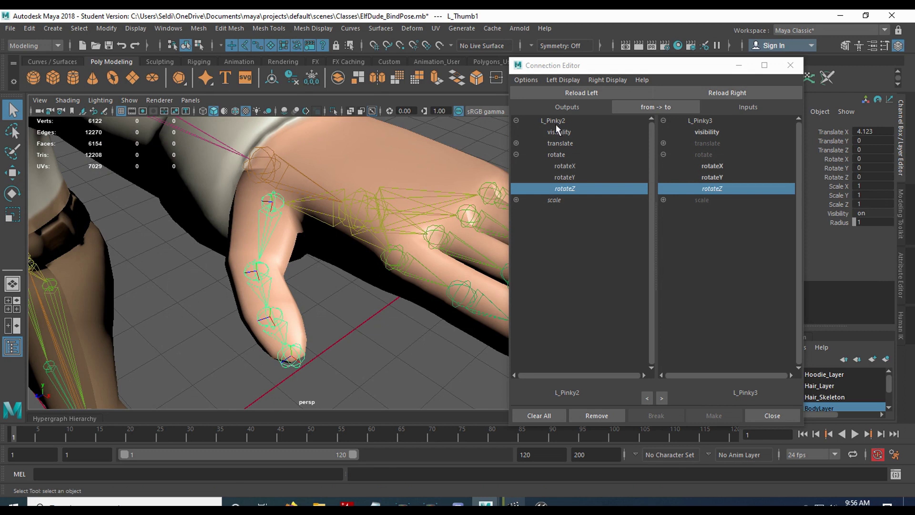
{"action": "left_click", "coordinate": [564, 94]}
{"action": "left_click", "coordinate": [298, 268]}
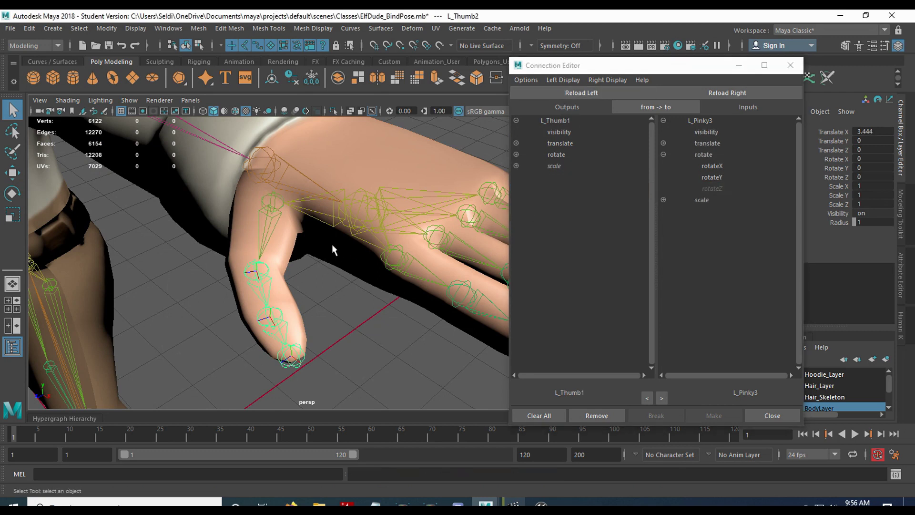
{"action": "left_click", "coordinate": [674, 93]}
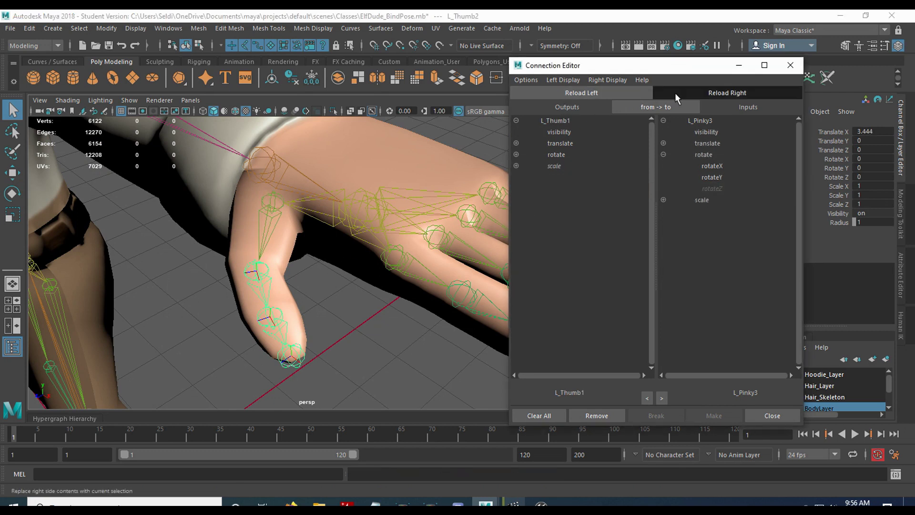
{"action": "left_click", "coordinate": [519, 154]}
{"action": "left_click", "coordinate": [663, 154]}
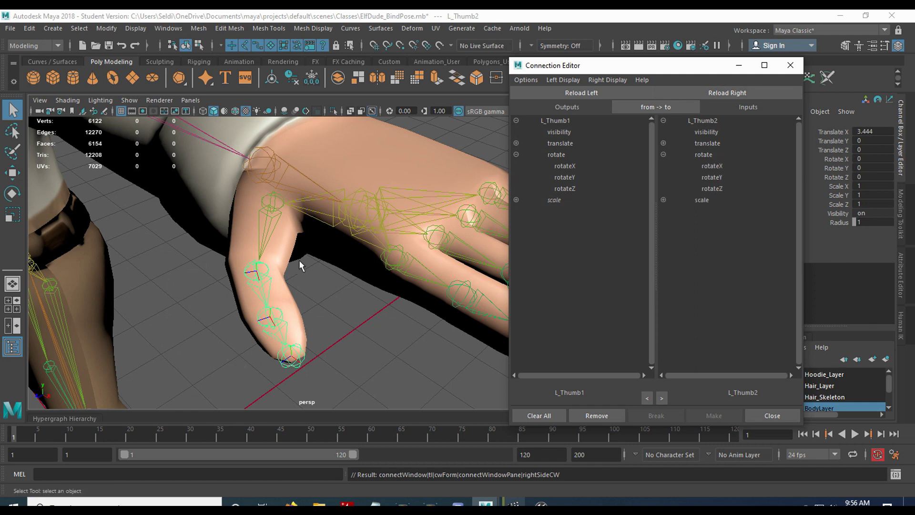
{"action": "left_click", "coordinate": [539, 189]}
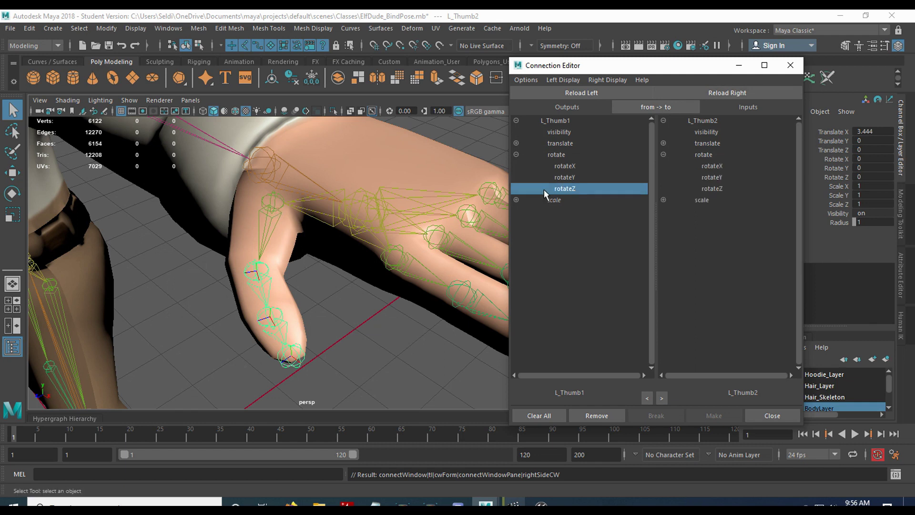
{"action": "key", "text": "e"}
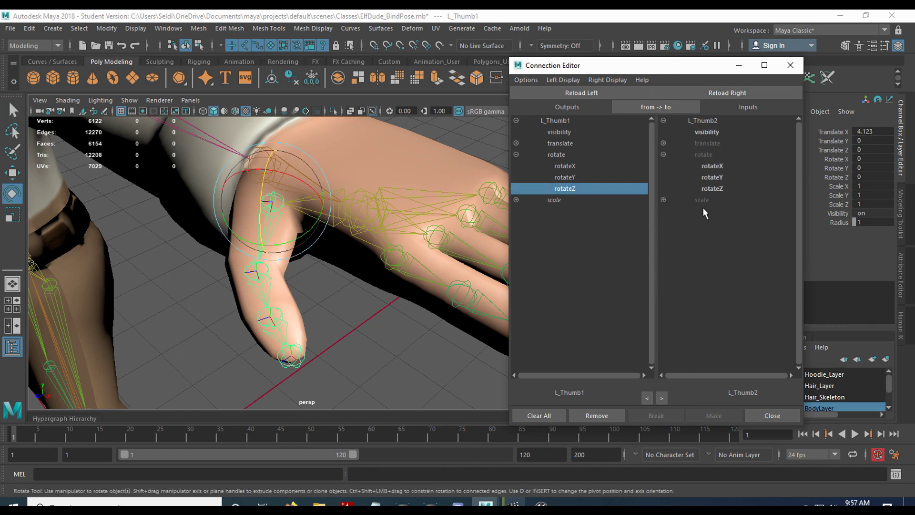
{"action": "left_click", "coordinate": [712, 189]}
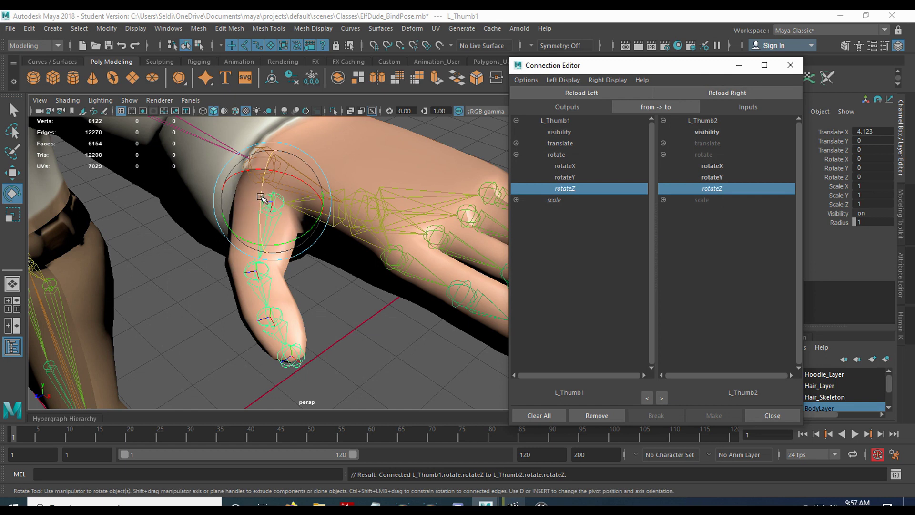
{"action": "left_click_drag", "start_coordinate": [265, 205], "coordinate": [257, 242]}
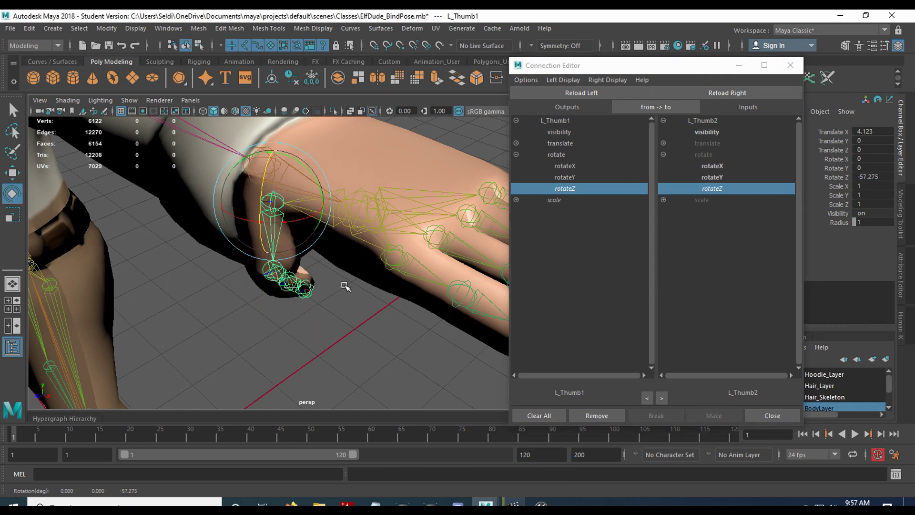
{"action": "key", "text": "ctrl+z"}
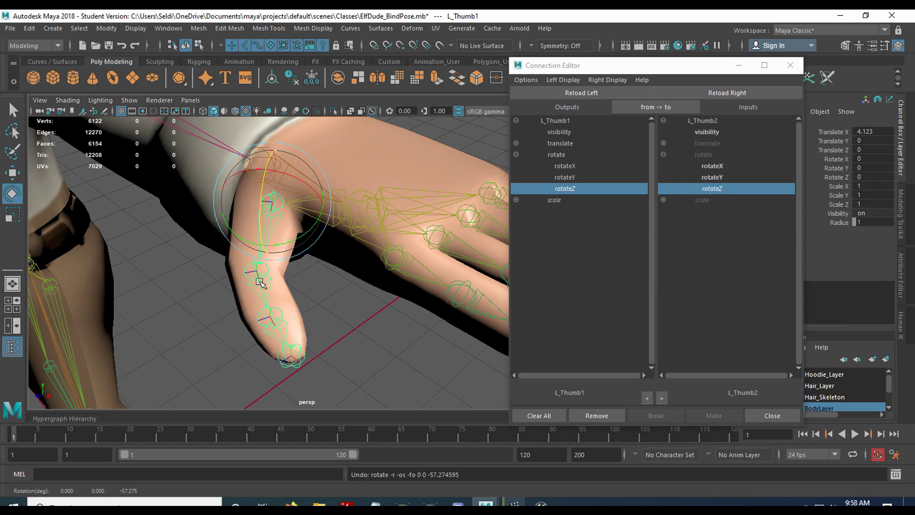
Load L_Thumb2 as the source and L_Thumb3 as the target, and connect their rotateZ attributes
{"action": "left_click", "coordinate": [259, 282]}
{"action": "left_click", "coordinate": [576, 94]}
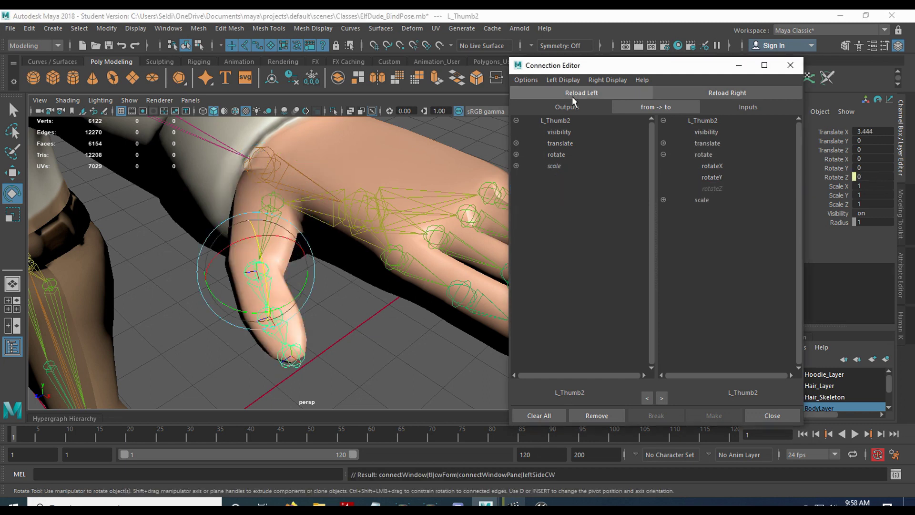
{"action": "left_click", "coordinate": [288, 354]}
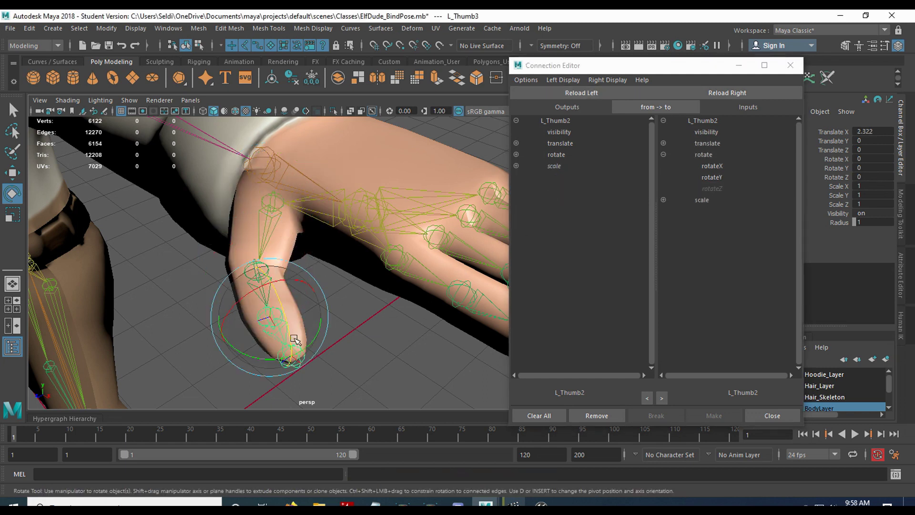
{"action": "left_click", "coordinate": [692, 94]}
{"action": "left_click", "coordinate": [517, 154]}
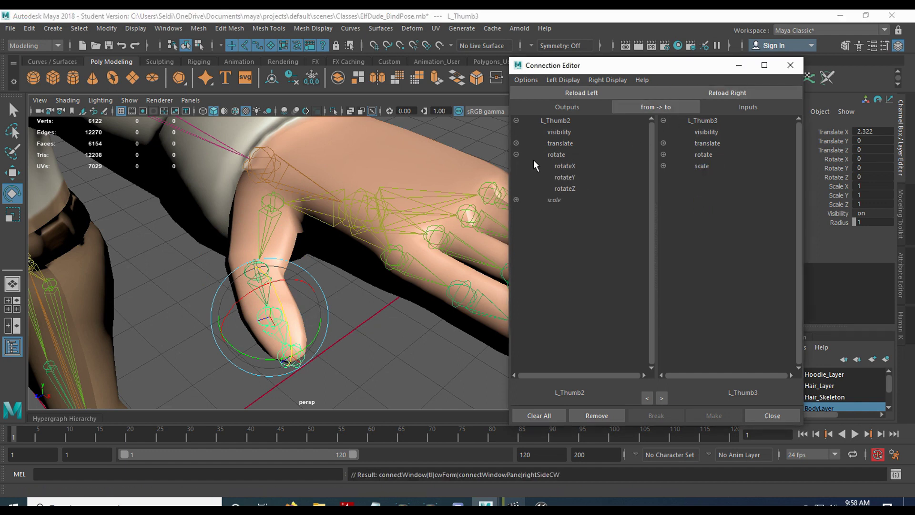
{"action": "left_click", "coordinate": [565, 189]}
{"action": "left_click", "coordinate": [663, 155]}
{"action": "left_click", "coordinate": [712, 188]}
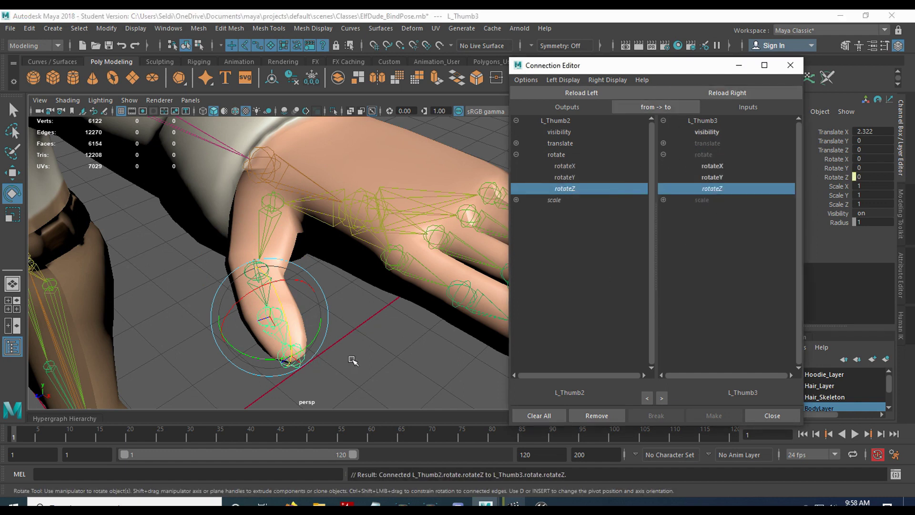
{"action": "left_click", "coordinate": [402, 324]}
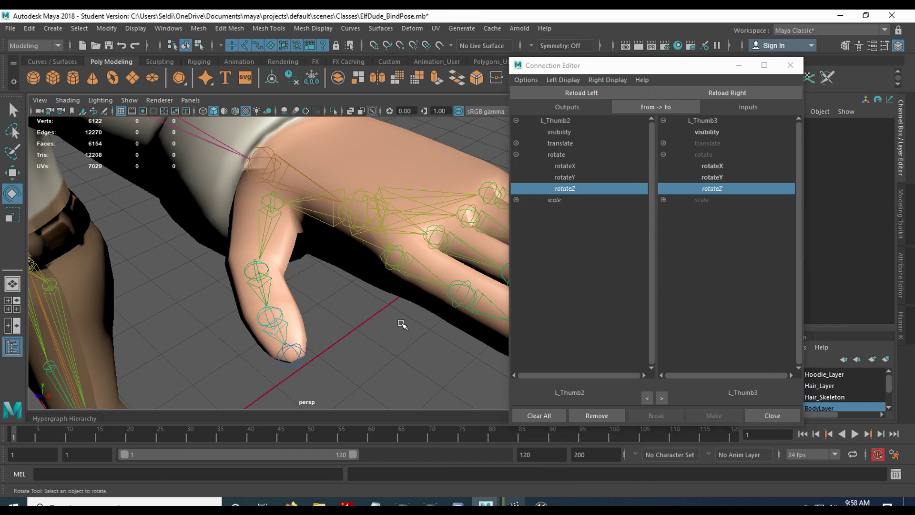
Test the full thumb curl by rotating its base joint L_Thumb1, undo the rotation, and deselect the joint
{"action": "left_click", "coordinate": [261, 203]}
{"action": "left_click_drag", "start_coordinate": [262, 203], "coordinate": [204, 239], "text": "alt"}
{"action": "mouse_move", "coordinate": [370, 299]}
{"action": "left_mouse_down", "text": "alt"}
{"action": "mouse_move", "coordinate": [388, 280]}
{"action": "mouse_move", "coordinate": [354, 233]}
{"action": "mouse_move", "coordinate": [165, 249]}
{"action": "mouse_move", "coordinate": [295, 255]}
{"action": "mouse_move", "coordinate": [358, 270]}
{"action": "mouse_move", "coordinate": [373, 285]}
{"action": "left_mouse_up", "text": "alt"}
{"action": "key", "text": "ctrl+z"}
{"action": "key", "text": "ctrl+z"}
{"action": "key", "text": "ctrl+z"}
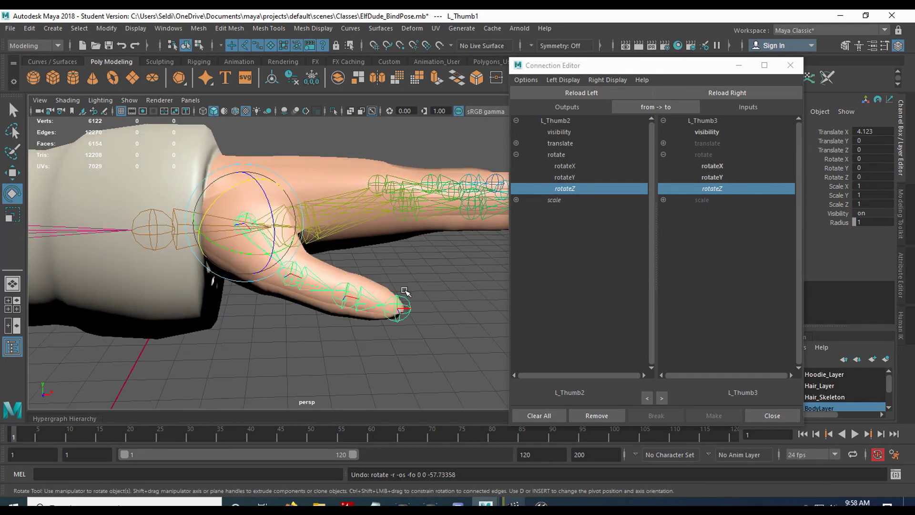
{"action": "scroll", "coordinate": [404, 292], "scroll_direction": "down", "scroll_amount": 2}
{"action": "left_click_drag", "start_coordinate": [412, 280], "coordinate": [316, 310], "text": "alt"}
{"action": "left_click", "coordinate": [316, 310]}
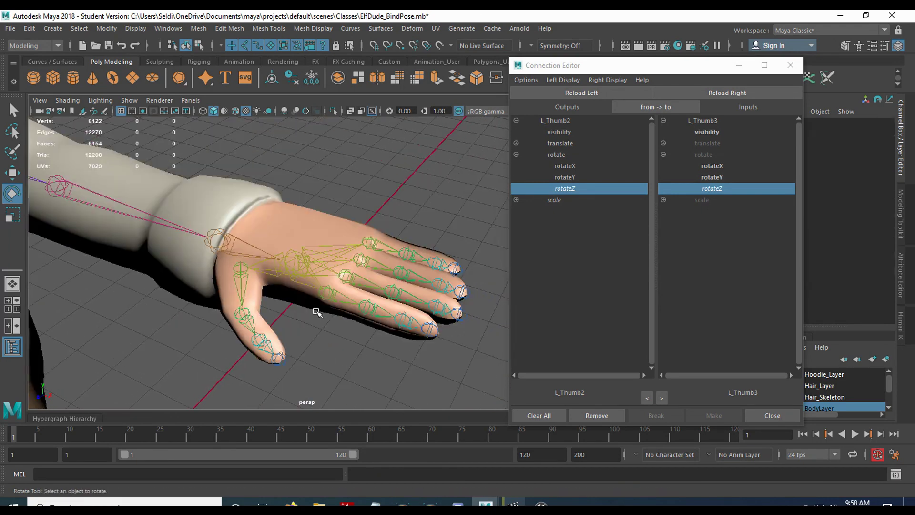
On the character's right hand, load R_Thumb1 as the source and R_Thumb2 as the target, and connect their rotateZ attributes
{"action": "left_click_drag", "start_coordinate": [337, 343], "coordinate": [281, 329], "text": "alt"}
{"action": "middle_click_drag", "start_coordinate": [282, 329], "coordinate": [535, 213], "text": "alt"}
{"action": "mouse_move", "coordinate": [248, 305]}
{"action": "left_mouse_down", "text": "alt"}
{"action": "mouse_move", "coordinate": [305, 310]}
{"action": "mouse_move", "coordinate": [262, 313]}
{"action": "left_mouse_up", "text": "alt"}
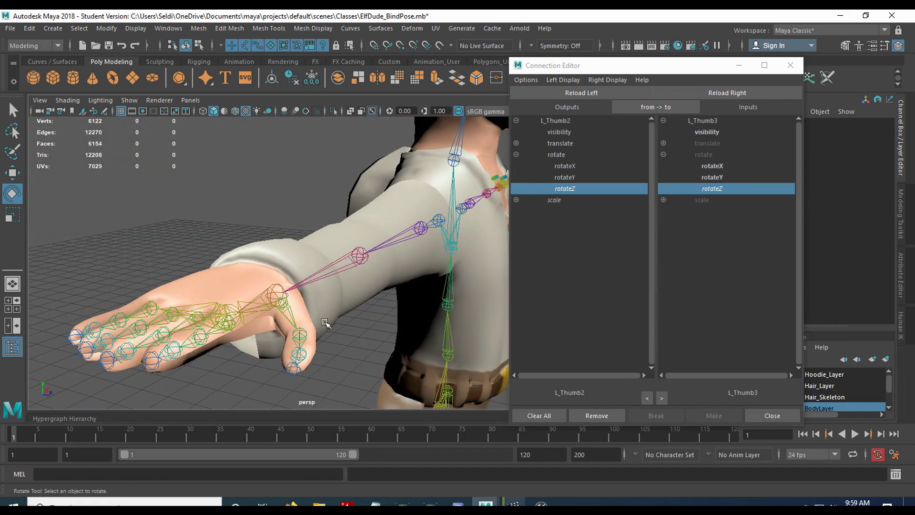
{"action": "left_click_drag", "start_coordinate": [327, 324], "coordinate": [342, 289], "text": "alt"}
{"action": "left_click", "coordinate": [342, 289]}
{"action": "key", "text": "q"}
{"action": "left_click", "coordinate": [566, 94]}
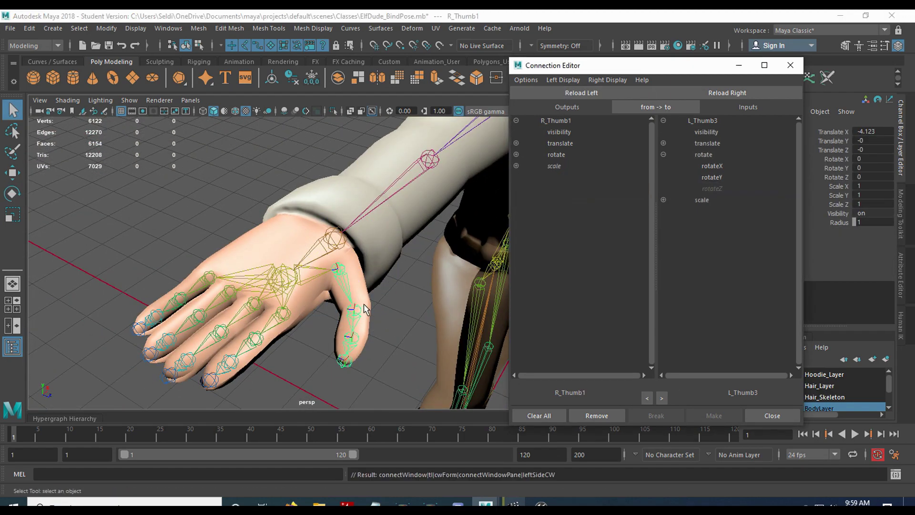
{"action": "left_click", "coordinate": [353, 307]}
{"action": "left_click", "coordinate": [727, 92]}
{"action": "left_click", "coordinate": [516, 155]}
{"action": "left_click", "coordinate": [564, 188]}
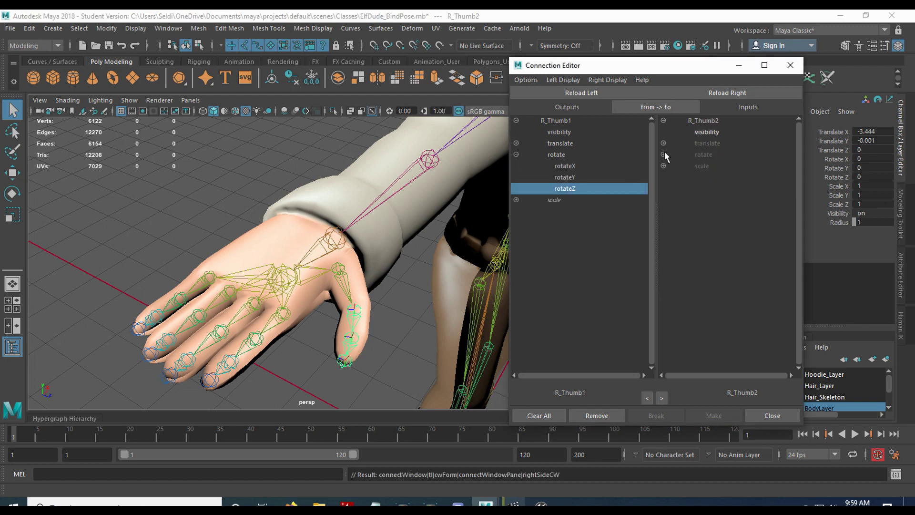
{"action": "left_click", "coordinate": [663, 155]}
{"action": "left_click", "coordinate": [712, 188]}
Load R_Thumb2 as the source and R_Thumb3 as the target, and connect their rotateZ attributes
{"action": "left_click", "coordinate": [581, 92]}
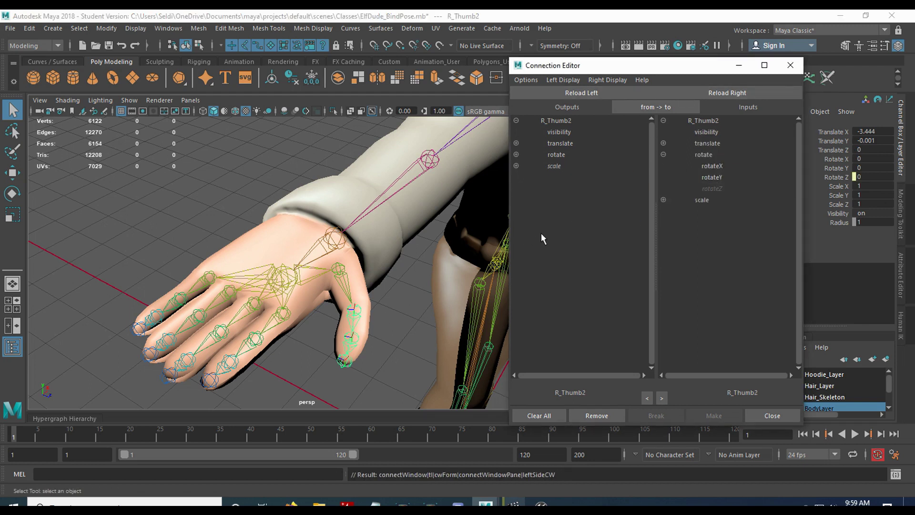
{"action": "key", "text": "Down"}
{"action": "left_click", "coordinate": [681, 93]}
{"action": "left_click", "coordinate": [565, 189]}
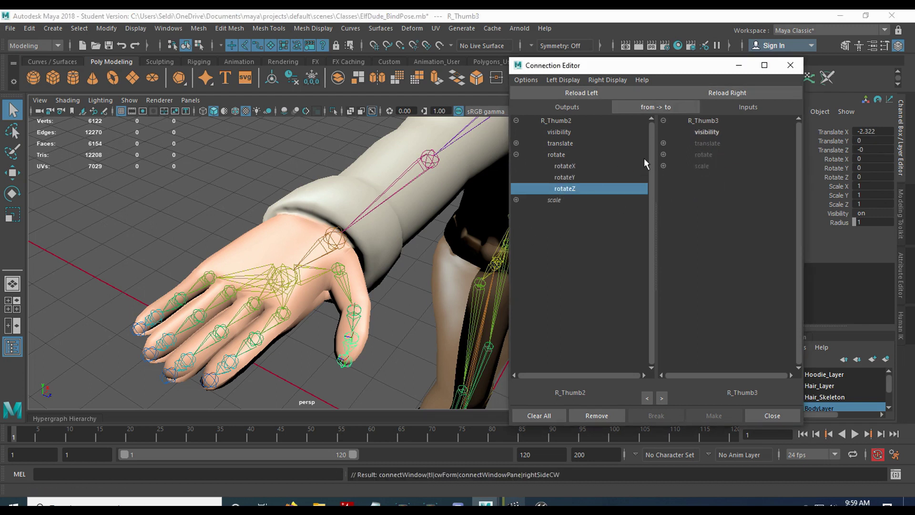
{"action": "left_click", "coordinate": [663, 155]}
{"action": "left_click", "coordinate": [712, 188]}
Load R_Index1 as the source and R_Index2 as the target, and connect their rotateZ attributes
{"action": "left_click", "coordinate": [282, 313]}
{"action": "middle_click_drag", "start_coordinate": [314, 299], "coordinate": [353, 286], "text": "alt"}
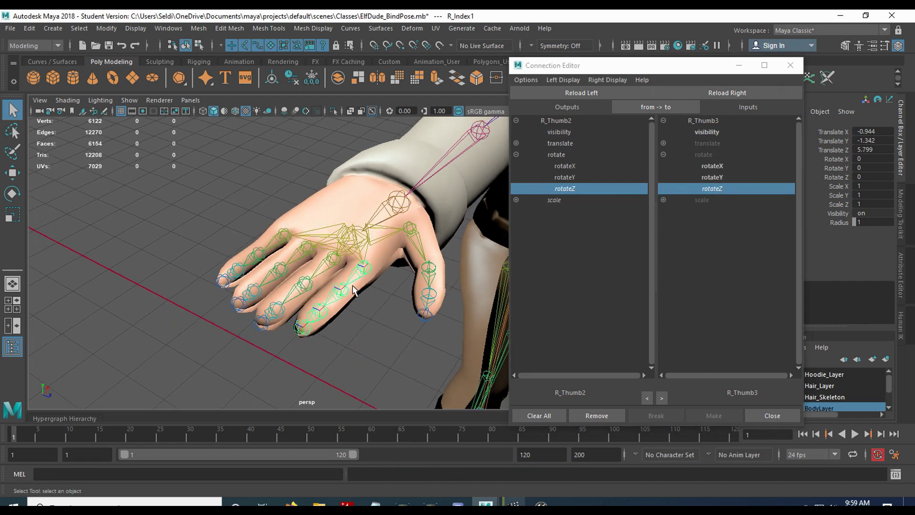
{"action": "left_click", "coordinate": [543, 93]}
{"action": "left_click", "coordinate": [340, 289]}
{"action": "left_click", "coordinate": [682, 93]}
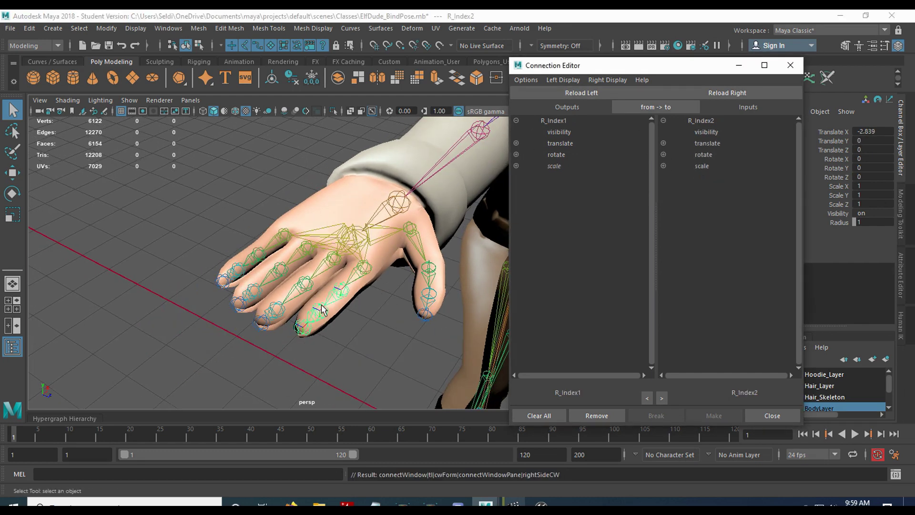
{"action": "left_click", "coordinate": [516, 155]}
{"action": "left_click", "coordinate": [565, 188]}
{"action": "left_click", "coordinate": [663, 155]}
{"action": "left_click", "coordinate": [712, 189]}
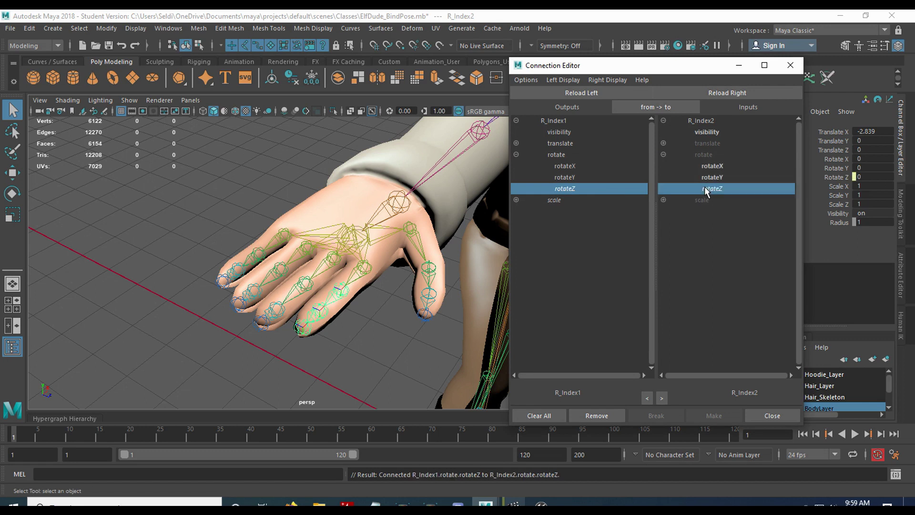
Load R_Index2 as the source and R_Index3 as the target, and connect their rotateZ attributes
{"action": "left_click", "coordinate": [581, 92]}
{"action": "key", "text": "Down"}
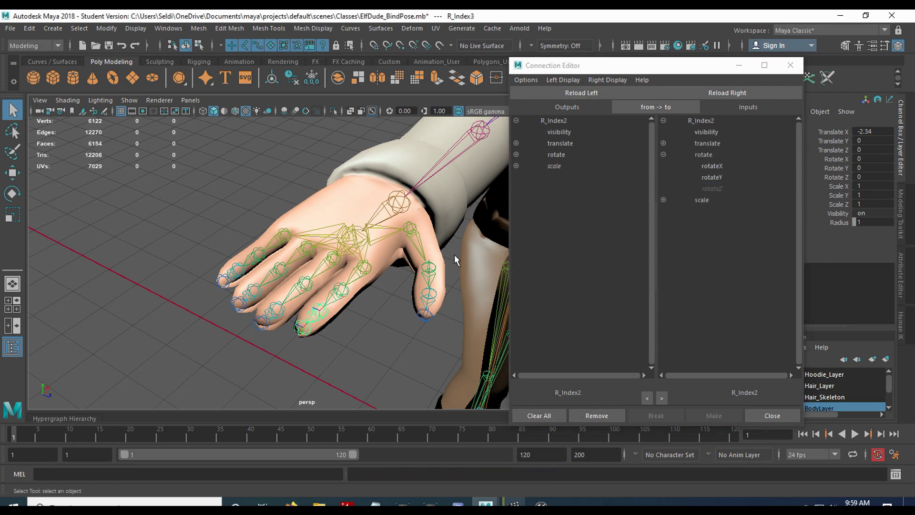
{"action": "left_click", "coordinate": [727, 92]}
{"action": "left_click", "coordinate": [516, 154]}
{"action": "left_click", "coordinate": [565, 189]}
{"action": "left_click", "coordinate": [663, 155]}
{"action": "left_click", "coordinate": [712, 188]}
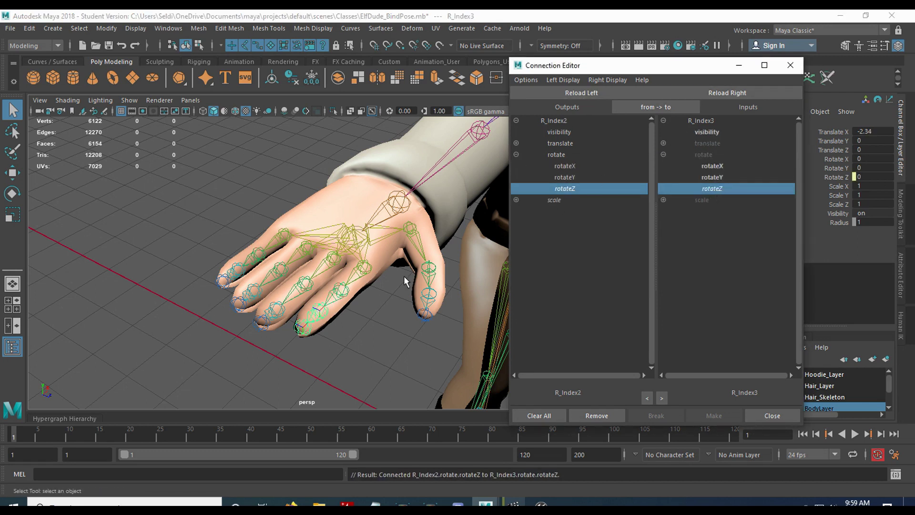
Load R_Middle1 as the source and R_Middle2 as the target, and connect their rotateZ attributes
{"action": "left_click", "coordinate": [335, 259]}
{"action": "left_click", "coordinate": [582, 94]}
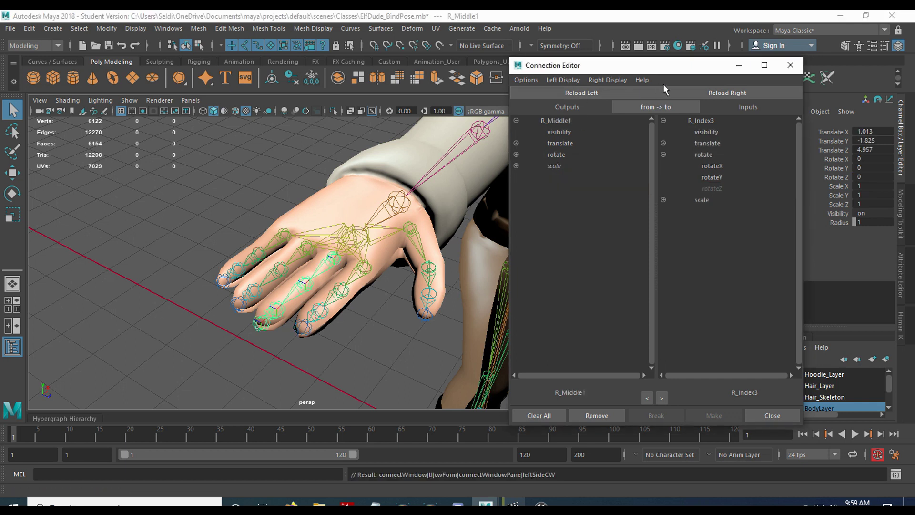
{"action": "left_click", "coordinate": [321, 281]}
{"action": "left_click", "coordinate": [310, 281]}
{"action": "left_click", "coordinate": [664, 94]}
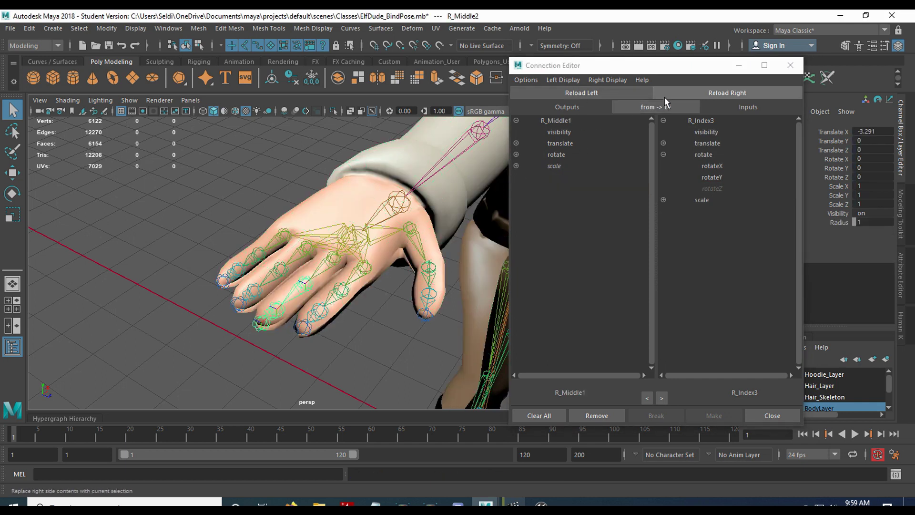
{"action": "left_click", "coordinate": [517, 155]}
{"action": "left_click", "coordinate": [612, 188]}
{"action": "left_click", "coordinate": [663, 155]}
{"action": "left_click", "coordinate": [708, 189]}
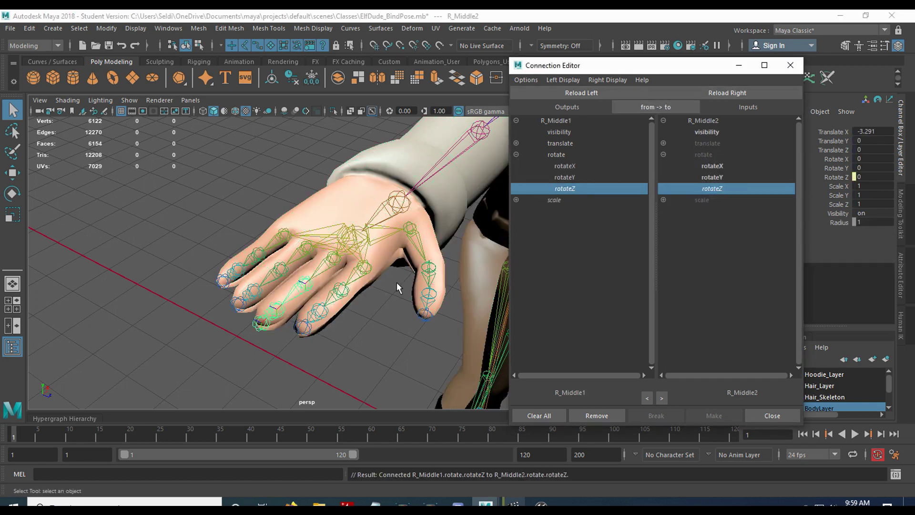
Load R_Middle2 as the source and R_Middle3 as the target, and connect their rotateZ attributes
{"action": "left_click", "coordinate": [582, 93]}
{"action": "key", "text": "Down"}
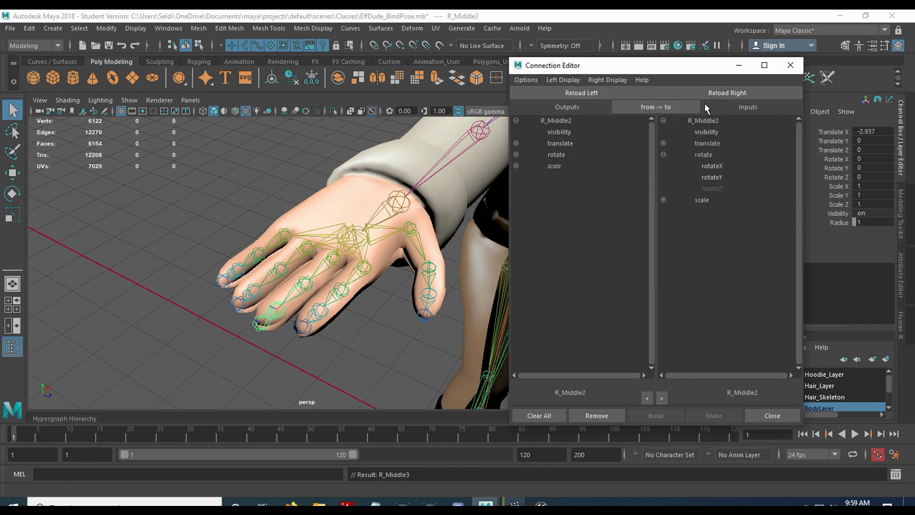
{"action": "left_click", "coordinate": [728, 92]}
{"action": "left_click", "coordinate": [517, 154]}
{"action": "left_click", "coordinate": [615, 188]}
{"action": "left_click", "coordinate": [663, 154]}
{"action": "left_click", "coordinate": [708, 188]}
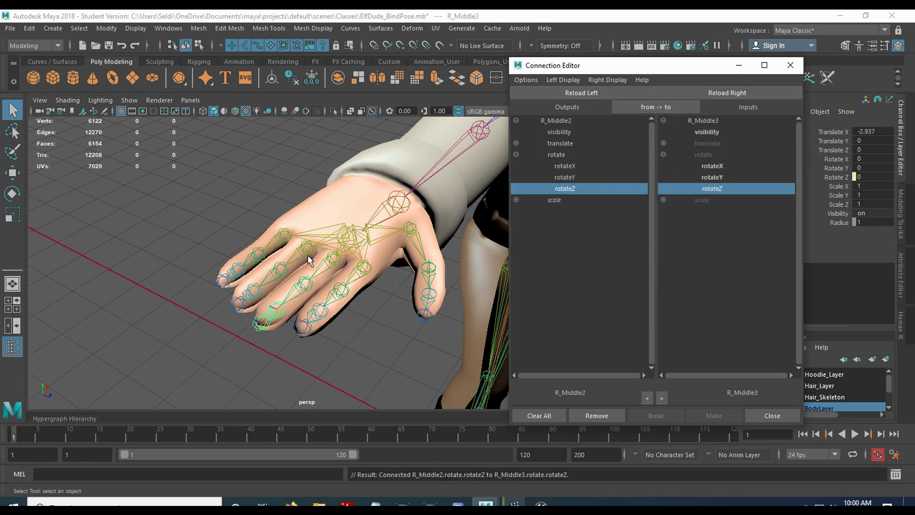
Load R_Ring1 as the source and R_Ring2 as the target, and connect their rotateZ attributes
{"action": "left_click", "coordinate": [309, 253]}
{"action": "left_click", "coordinate": [582, 92]}
{"action": "key", "text": "Down"}
{"action": "left_click", "coordinate": [728, 92]}
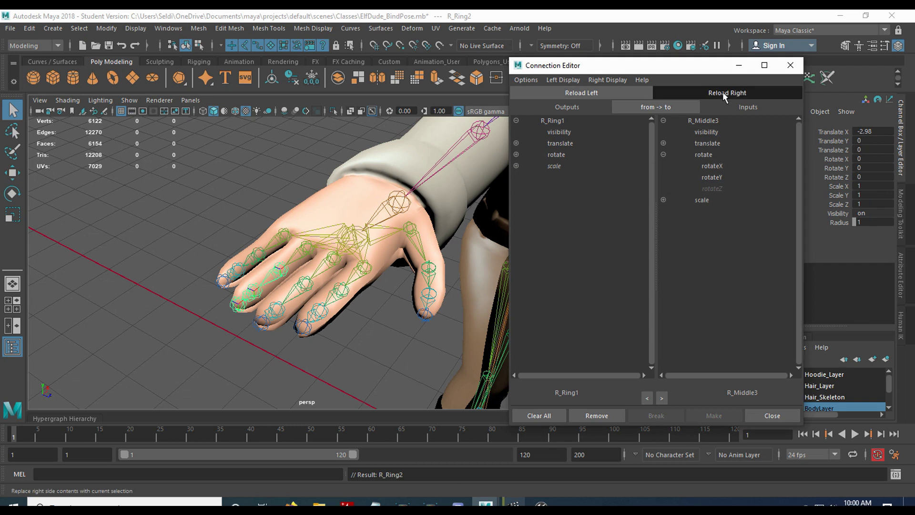
{"action": "left_click", "coordinate": [516, 155]}
{"action": "left_click", "coordinate": [565, 189]}
{"action": "left_click", "coordinate": [663, 154]}
{"action": "left_click", "coordinate": [712, 188]}
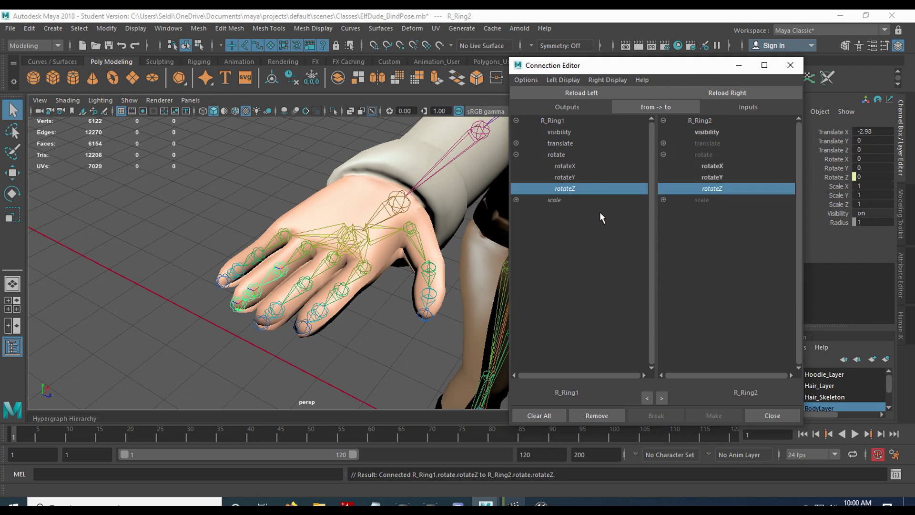
Load R_Ring2 as the source and R_Ring3 as the target, and connect their rotateZ attributes
{"action": "left_click", "coordinate": [584, 94]}
{"action": "key", "text": "Down"}
{"action": "left_click", "coordinate": [728, 94]}
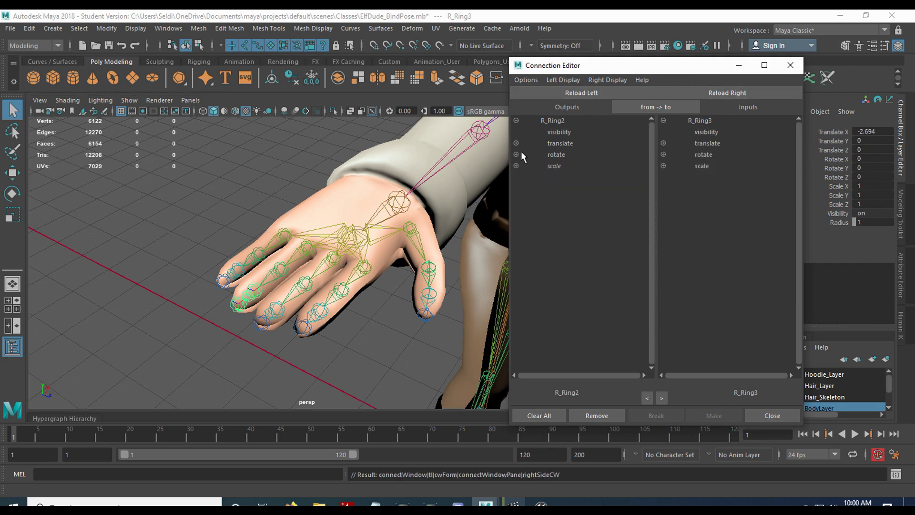
{"action": "left_click", "coordinate": [516, 155]}
{"action": "left_click", "coordinate": [565, 189]}
{"action": "left_click", "coordinate": [663, 154]}
{"action": "left_click", "coordinate": [712, 188]}
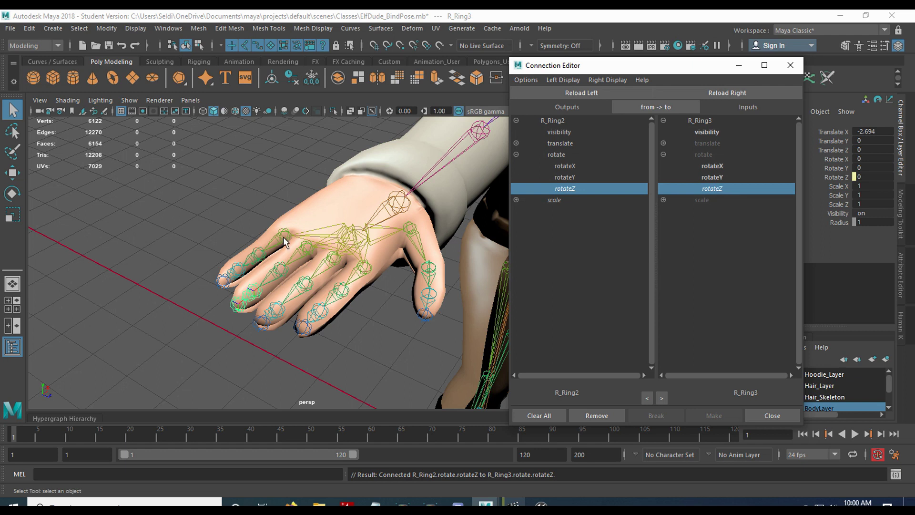
Load R_Pinky1 as the source and R_Pinky2 as the target, and connect their rotateZ attributes
{"action": "left_click", "coordinate": [285, 239]}
{"action": "left_click", "coordinate": [581, 93]}
{"action": "key", "text": "Down"}
{"action": "left_click", "coordinate": [727, 93]}
{"action": "left_click", "coordinate": [516, 154]}
{"action": "left_click", "coordinate": [565, 188]}
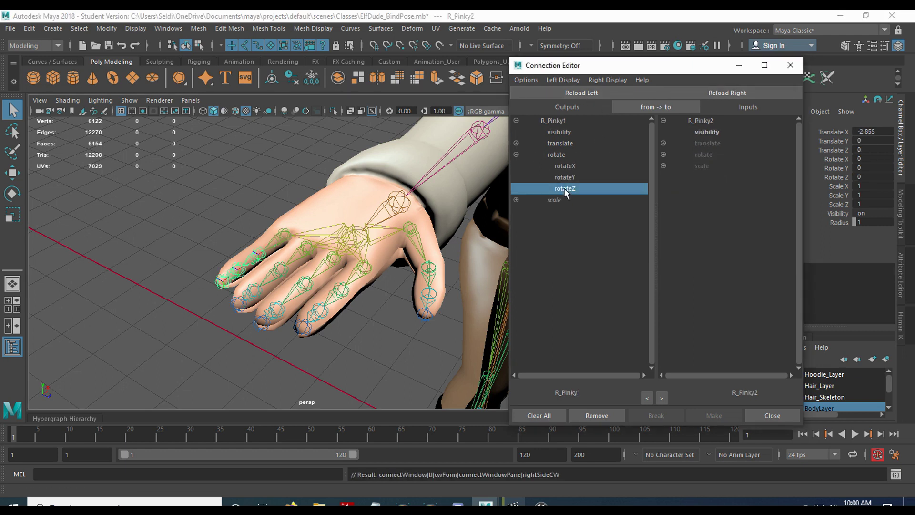
{"action": "left_click", "coordinate": [711, 188]}
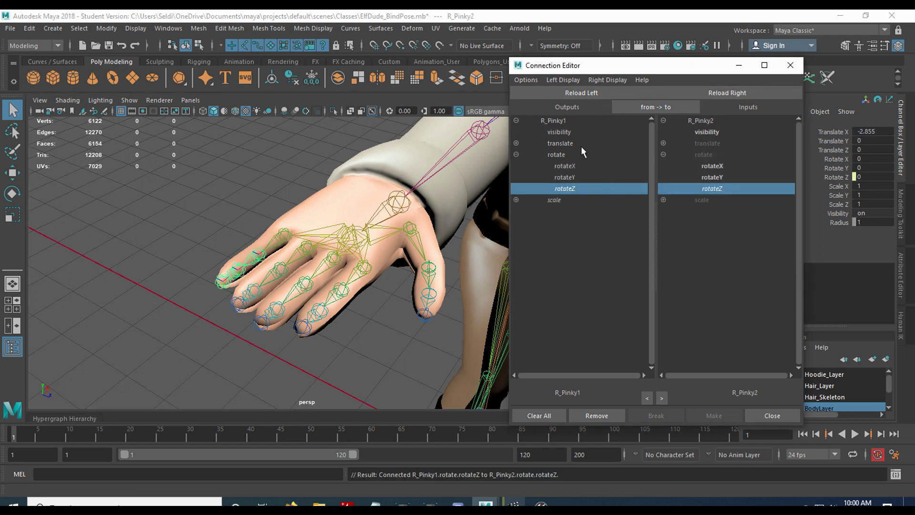
Load R_Pinky2 as the source and R_Pinky3 as the target, and connect their rotateZ attributes
{"action": "left_click", "coordinate": [563, 92]}
{"action": "key", "text": "Down"}
{"action": "left_click", "coordinate": [696, 91]}
{"action": "left_click", "coordinate": [516, 154]}
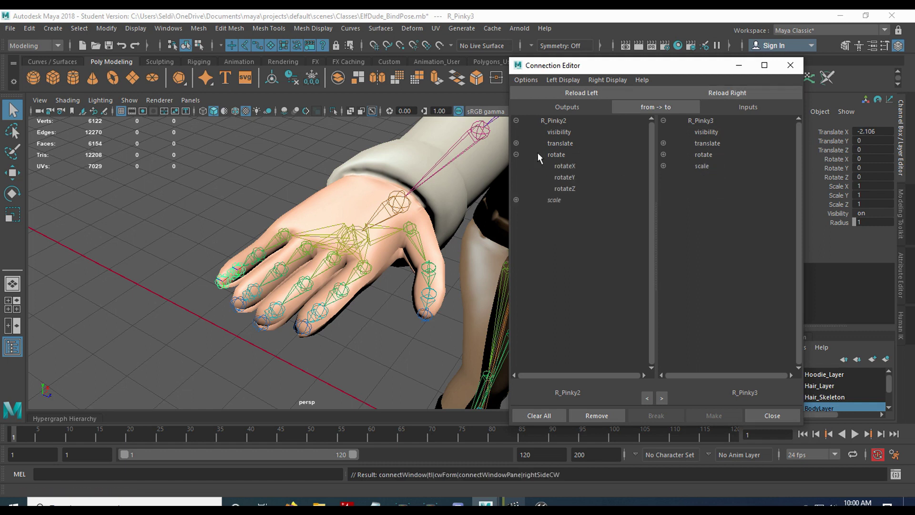
{"action": "left_click", "coordinate": [565, 188]}
{"action": "left_click", "coordinate": [711, 188]}
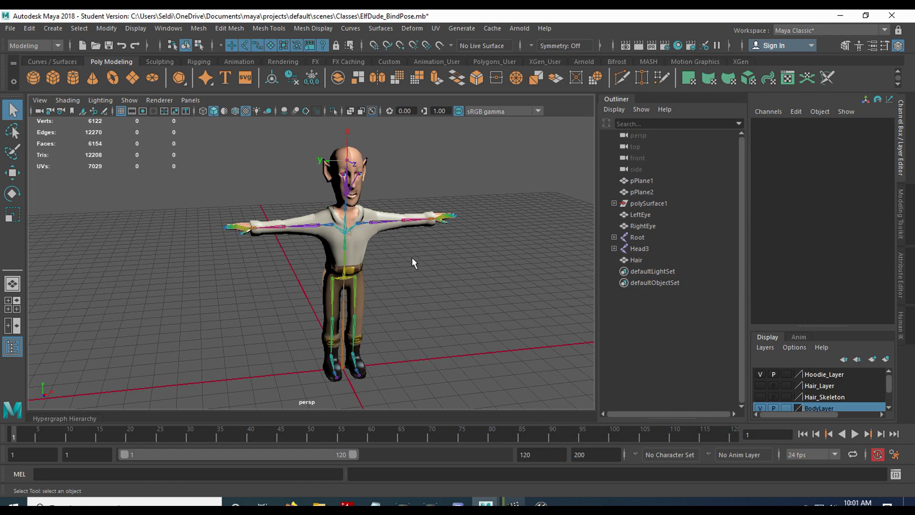
Save the ElfDude_BindPose.mb scene and accept the student version notice
{"action": "left_click", "coordinate": [10, 29]}
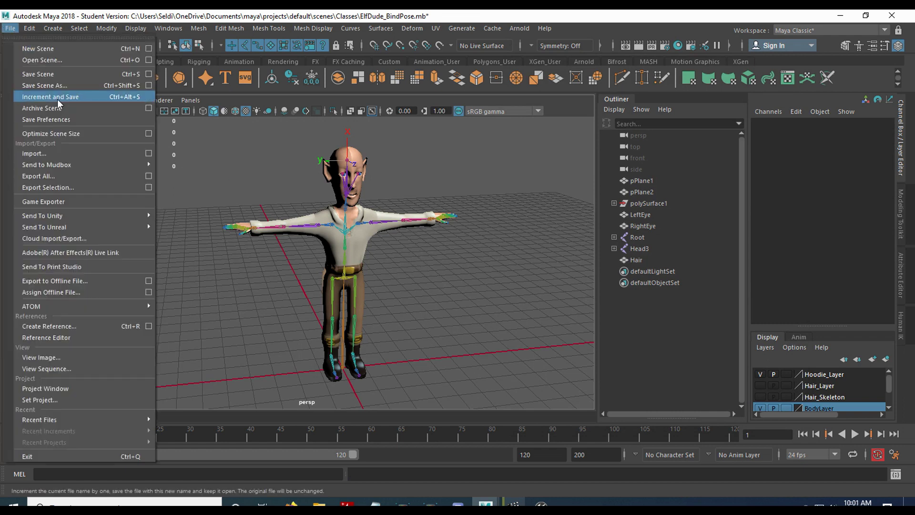
{"action": "left_click", "coordinate": [72, 96]}
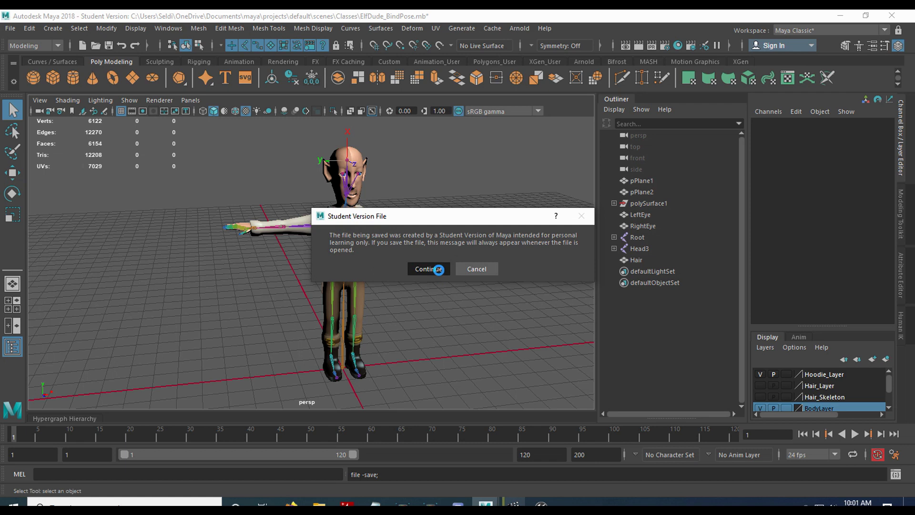
{"action": "left_click", "coordinate": [433, 268]}
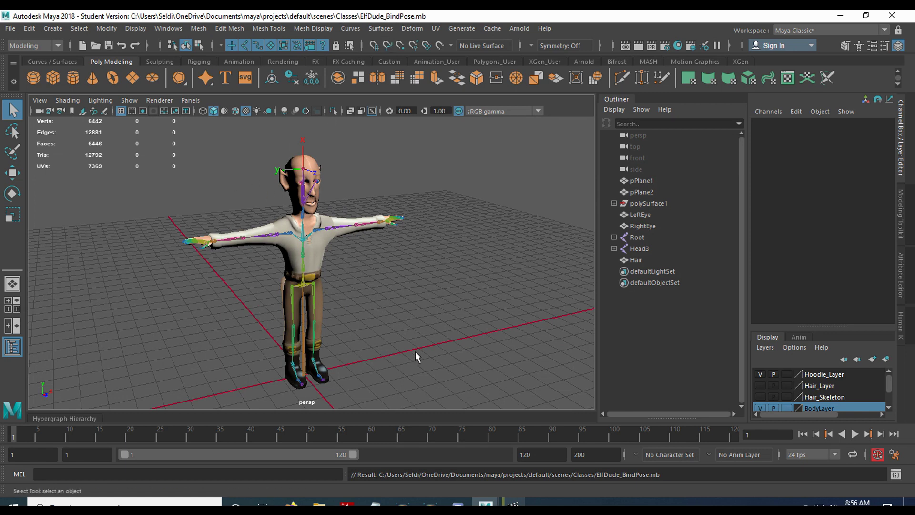
Save a copy of the scene as ElfDude_Idle.mb in the Classes folder, accepting the student version notice
{"action": "left_click", "coordinate": [7, 30]}
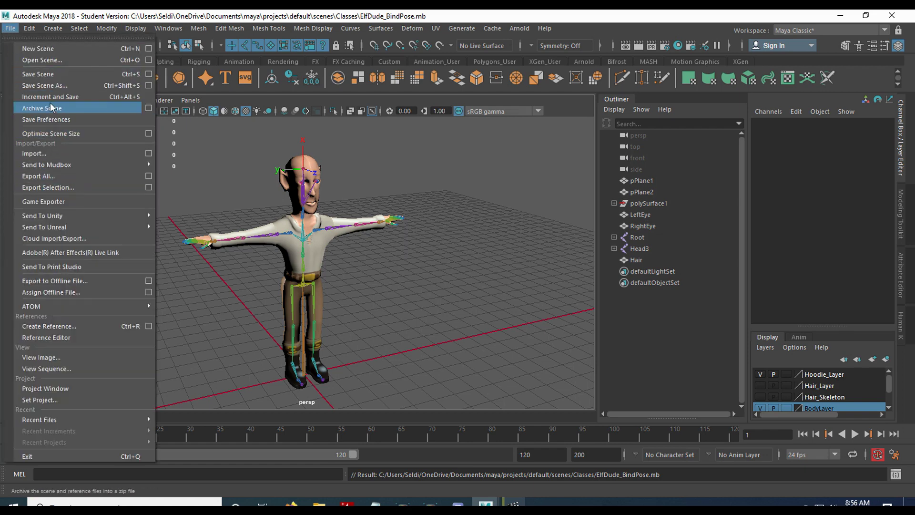
{"action": "left_click", "coordinate": [48, 85]}
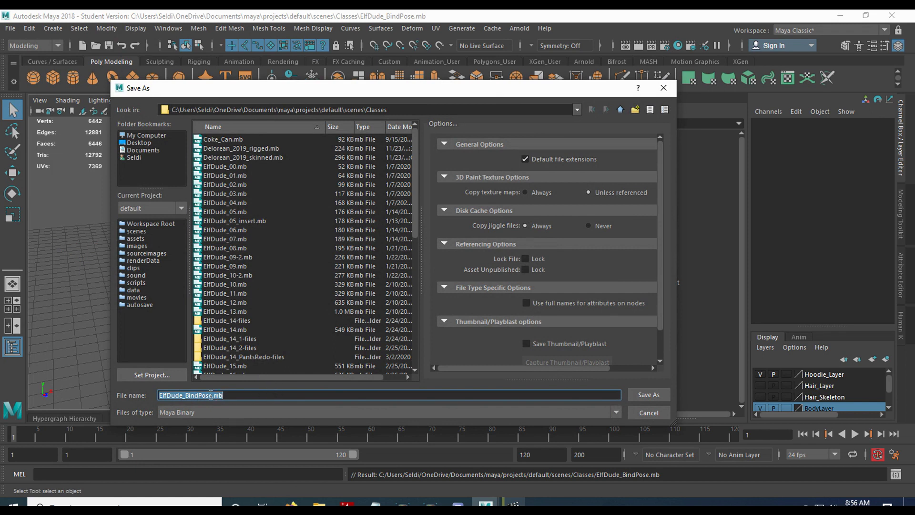
{"action": "left_click", "coordinate": [211, 395]}
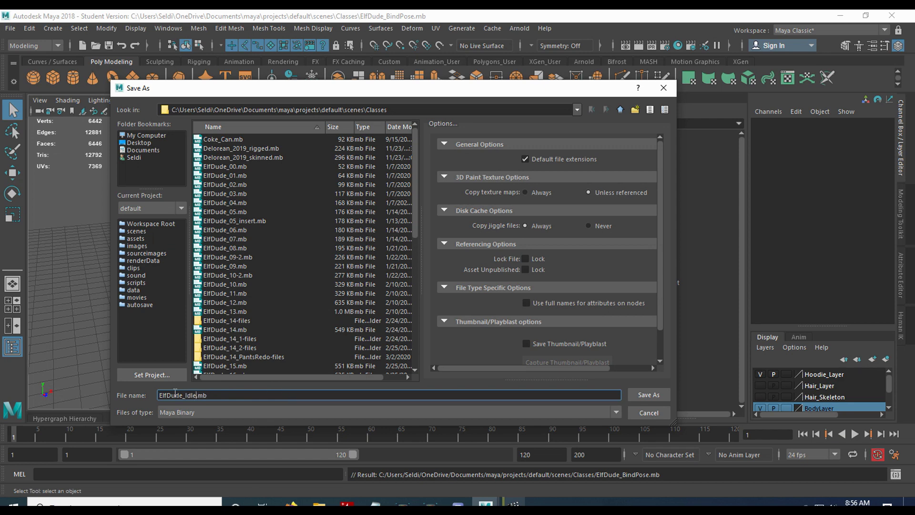
{"action": "left_click", "coordinate": [634, 396]}
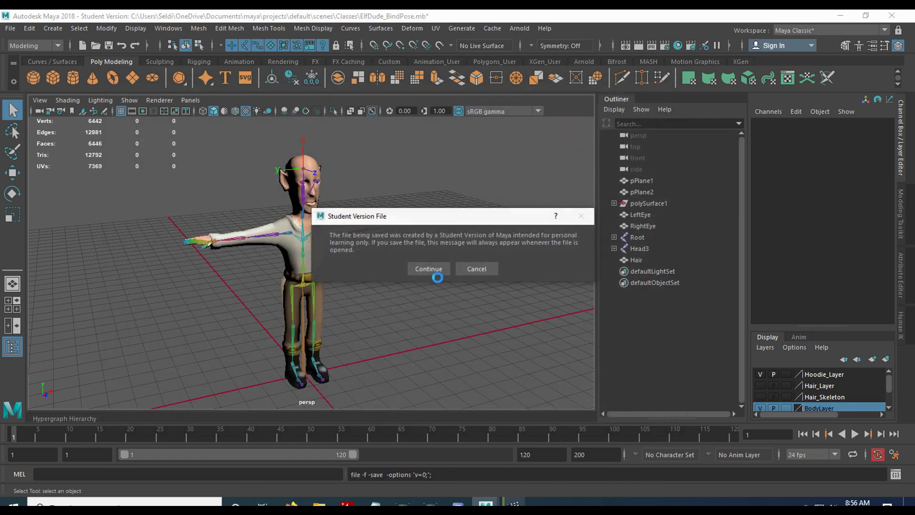
{"action": "left_click", "coordinate": [431, 270]}
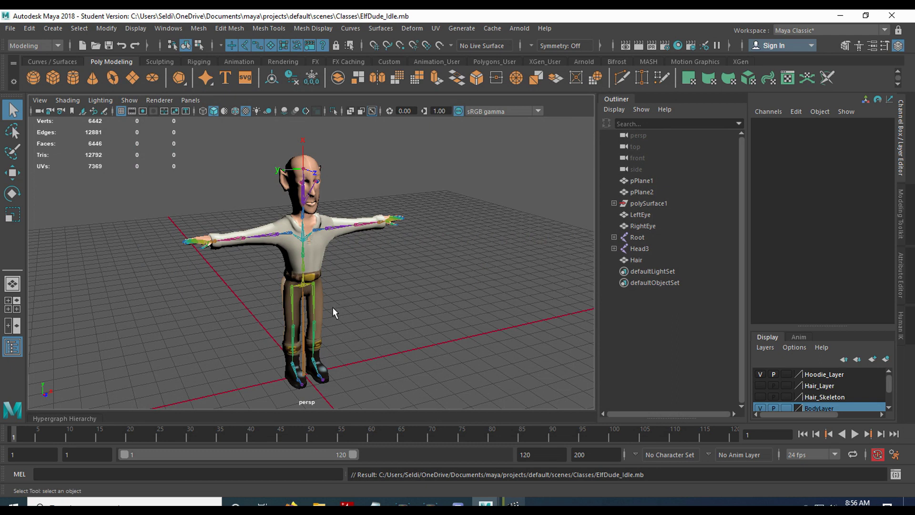
Examine the character's skeleton from the arms and torso down to the feet, including the Root joint on the floor
{"action": "scroll", "coordinate": [315, 307], "scroll_direction": "up", "scroll_amount": 2}
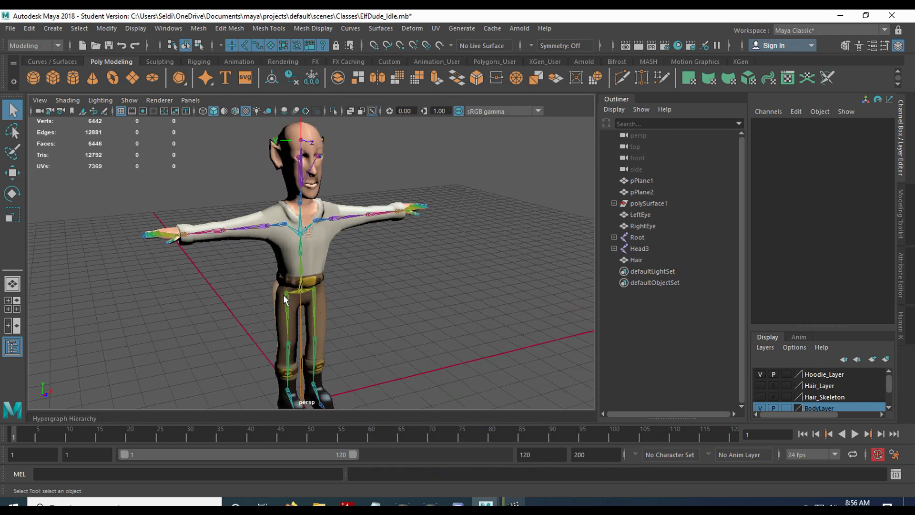
{"action": "left_click_drag", "start_coordinate": [318, 293], "coordinate": [344, 290], "text": "alt"}
{"action": "scroll", "coordinate": [348, 290], "scroll_direction": "up", "scroll_amount": 5}
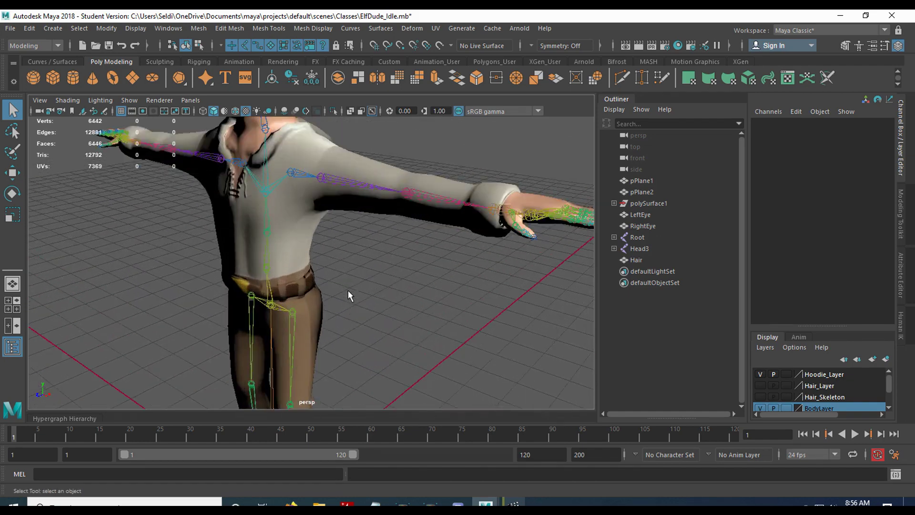
{"action": "left_click_drag", "start_coordinate": [354, 328], "coordinate": [346, 312], "text": "alt"}
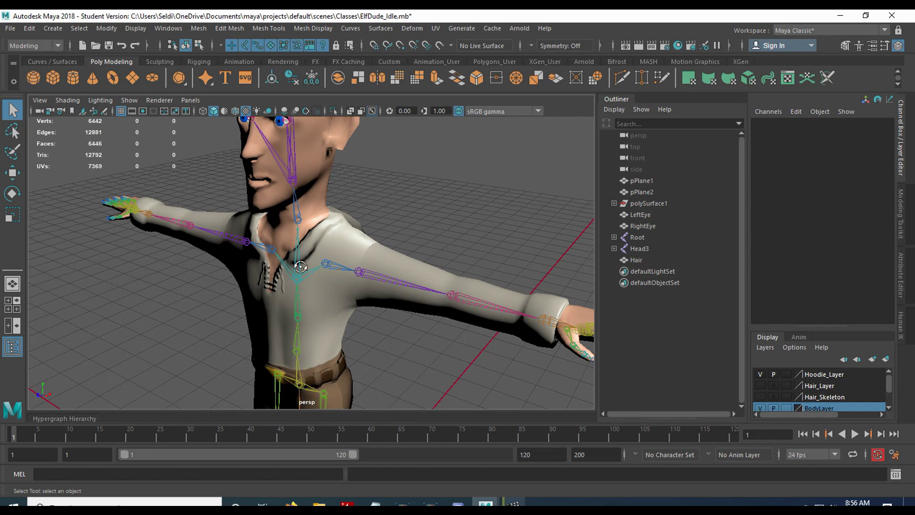
{"action": "left_click_drag", "start_coordinate": [301, 266], "coordinate": [372, 261], "text": "alt"}
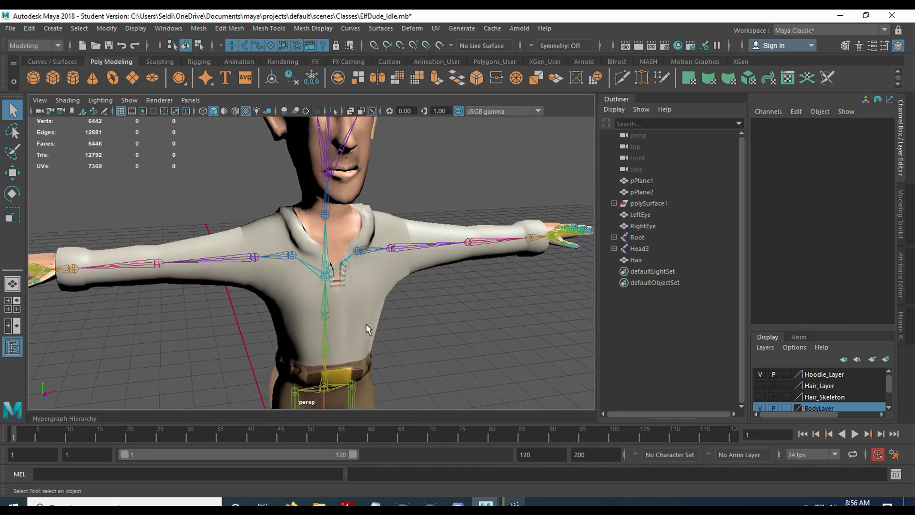
{"action": "middle_click_drag", "start_coordinate": [366, 337], "coordinate": [325, 251], "text": "alt"}
{"action": "mouse_move", "coordinate": [325, 251]}
{"action": "left_mouse_down", "text": "alt"}
{"action": "mouse_move", "coordinate": [291, 258]}
{"action": "mouse_move", "coordinate": [378, 253]}
{"action": "mouse_move", "coordinate": [332, 258]}
{"action": "left_mouse_up", "text": "alt"}
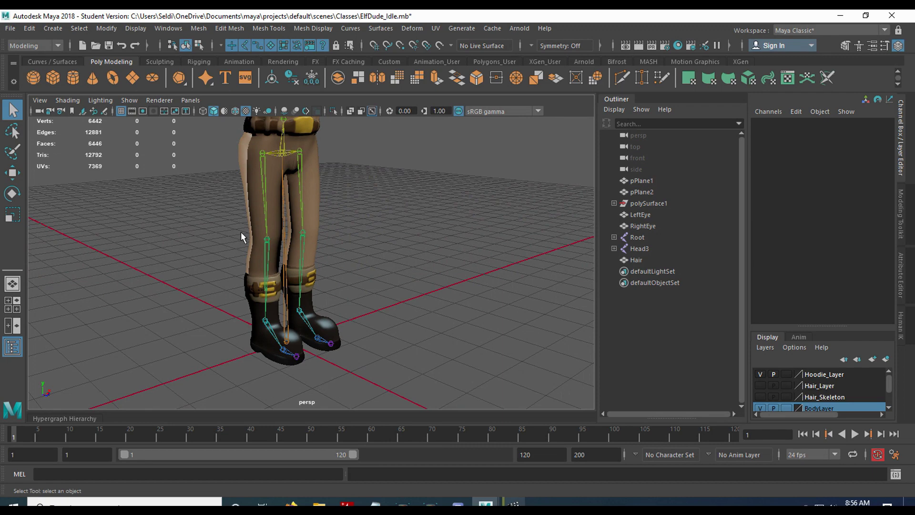
{"action": "left_click_drag", "start_coordinate": [323, 273], "coordinate": [287, 353], "text": "alt"}
{"action": "left_click", "coordinate": [291, 350]}
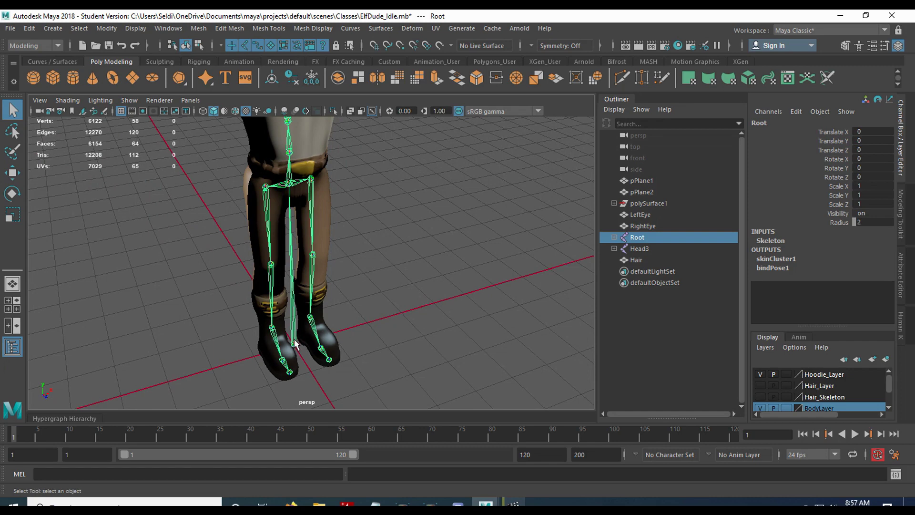
{"action": "left_click_drag", "start_coordinate": [303, 317], "coordinate": [289, 352], "text": "alt"}
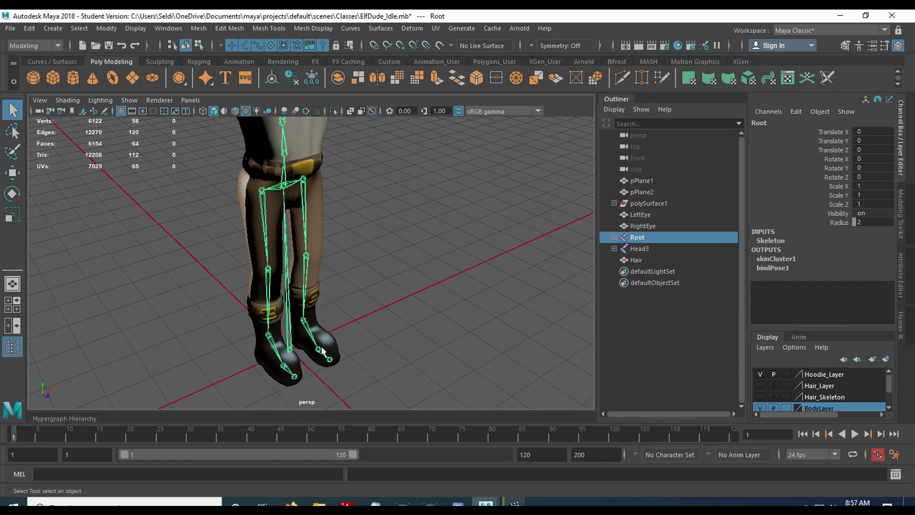
{"action": "scroll", "coordinate": [347, 319], "scroll_direction": "down", "scroll_amount": 5}
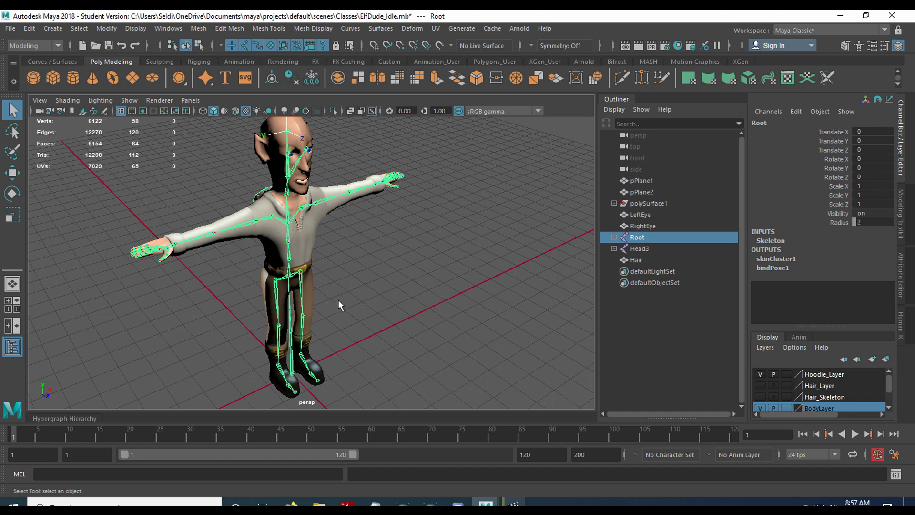
Rotate the Pelvis joint about its X axis to turn the body partly sideways, comparing it with the fighting stance in PunchingRef.mp4
{"action": "left_click", "coordinate": [289, 279]}
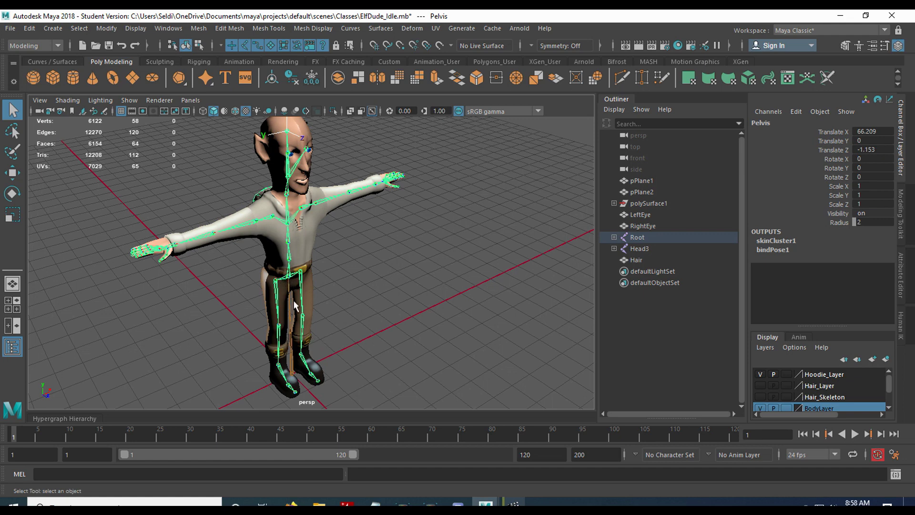
{"action": "left_click_drag", "start_coordinate": [334, 272], "coordinate": [342, 254], "text": "alt"}
{"action": "scroll", "coordinate": [342, 254], "scroll_direction": "down", "scroll_amount": 3}
{"action": "mouse_move", "coordinate": [343, 254]}
{"action": "middle_mouse_down", "text": "alt"}
{"action": "mouse_move", "coordinate": [339, 268]}
{"action": "mouse_move", "coordinate": [335, 259]}
{"action": "middle_mouse_up", "text": "alt"}
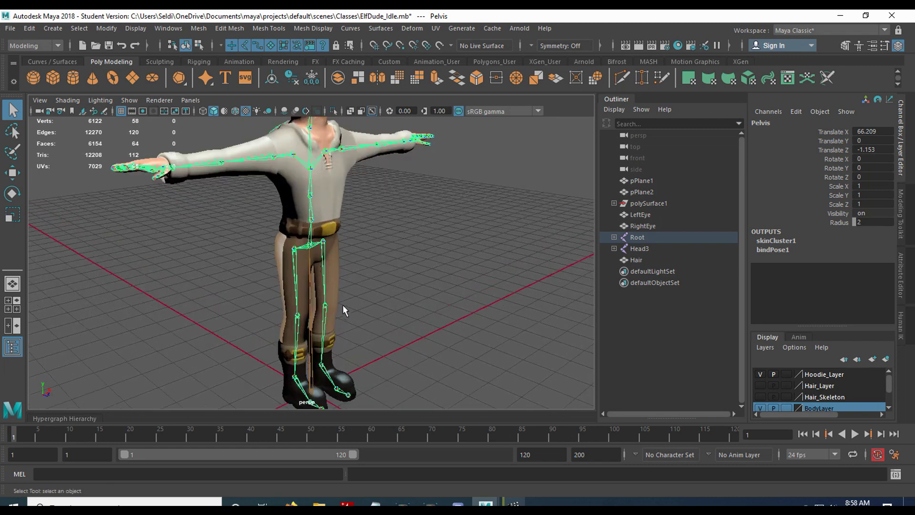
{"action": "scroll", "coordinate": [313, 252], "scroll_direction": "down", "scroll_amount": 3}
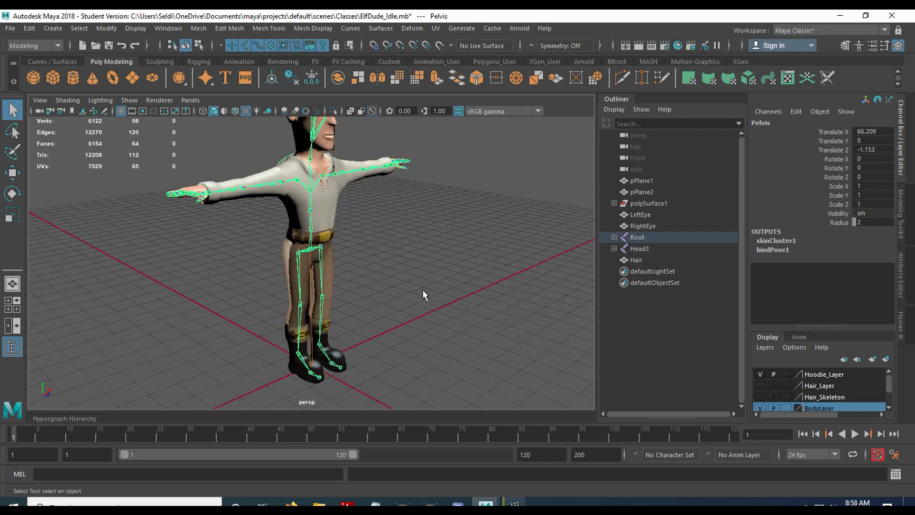
{"action": "key", "text": "e"}
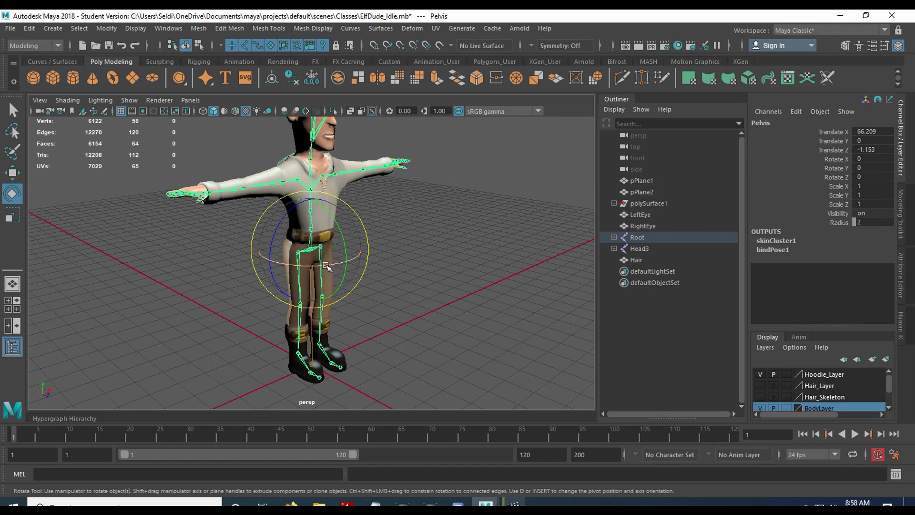
{"action": "left_click_drag", "start_coordinate": [326, 265], "coordinate": [420, 285]}
{"action": "key", "text": "alt+Tab"}
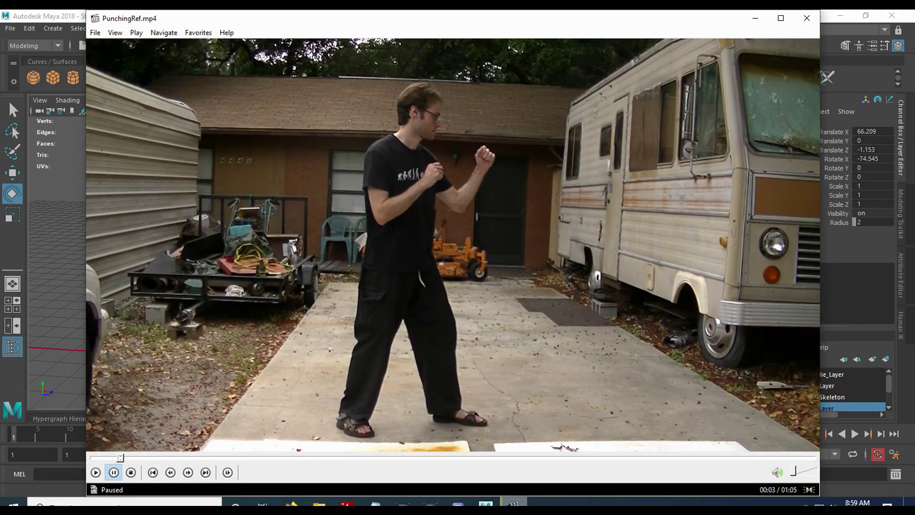
{"action": "key", "text": "alt+Tab"}
{"action": "left_click_drag", "start_coordinate": [453, 299], "coordinate": [361, 262], "text": "alt"}
{"action": "left_click", "coordinate": [451, 317]}
Rotate the L_Hip joint about its X axis to about -40 degrees to turn the left leg outward
{"action": "scroll", "coordinate": [420, 321], "scroll_direction": "up", "scroll_amount": 4}
{"action": "left_click_drag", "start_coordinate": [402, 320], "coordinate": [345, 308], "text": "alt"}
{"action": "left_click", "coordinate": [330, 301]}
{"action": "left_click_drag", "start_coordinate": [398, 289], "coordinate": [363, 307], "text": "alt"}
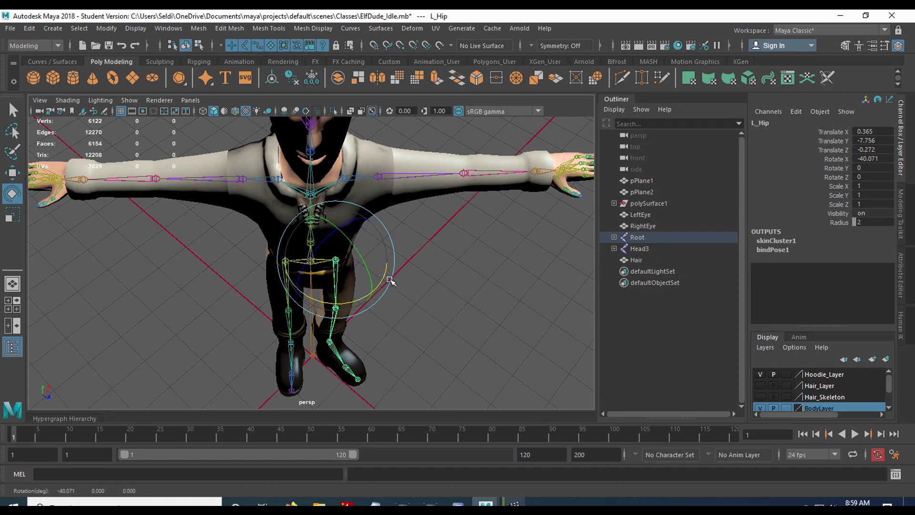
Rotate the R_Hip joint to about X -10, Y 7 and Z -1 degrees to turn the right leg
{"action": "left_click_drag", "start_coordinate": [443, 354], "coordinate": [418, 321], "text": "alt"}
{"action": "middle_click_drag", "start_coordinate": [417, 319], "coordinate": [412, 304], "text": "alt"}
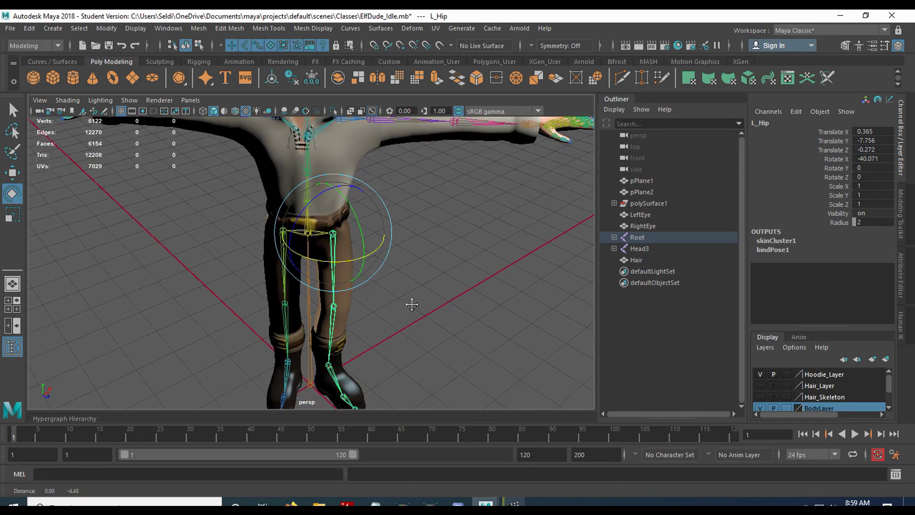
{"action": "left_click_drag", "start_coordinate": [412, 304], "coordinate": [339, 286], "text": "alt"}
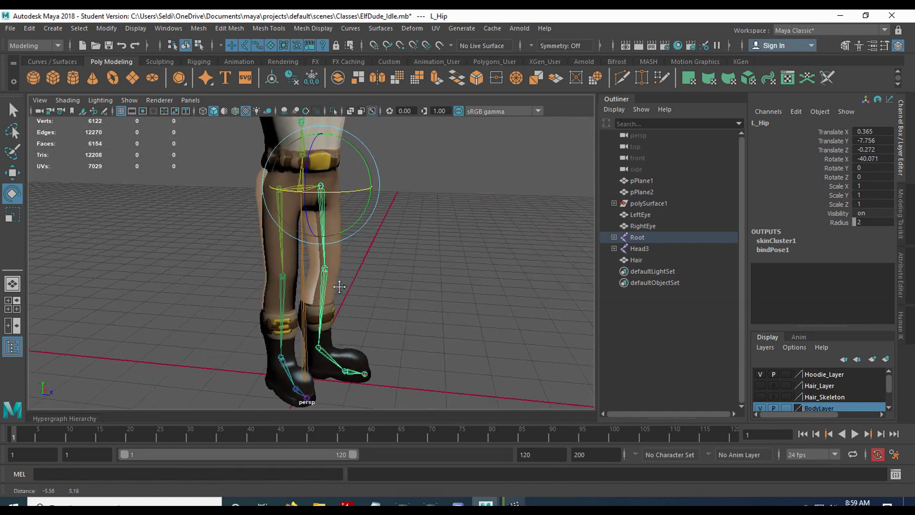
{"action": "middle_click_drag", "start_coordinate": [339, 286], "coordinate": [381, 339], "text": "alt"}
{"action": "left_click_drag", "start_coordinate": [381, 339], "coordinate": [354, 348], "text": "alt"}
{"action": "left_click", "coordinate": [317, 312]}
{"action": "left_click", "coordinate": [325, 299]}
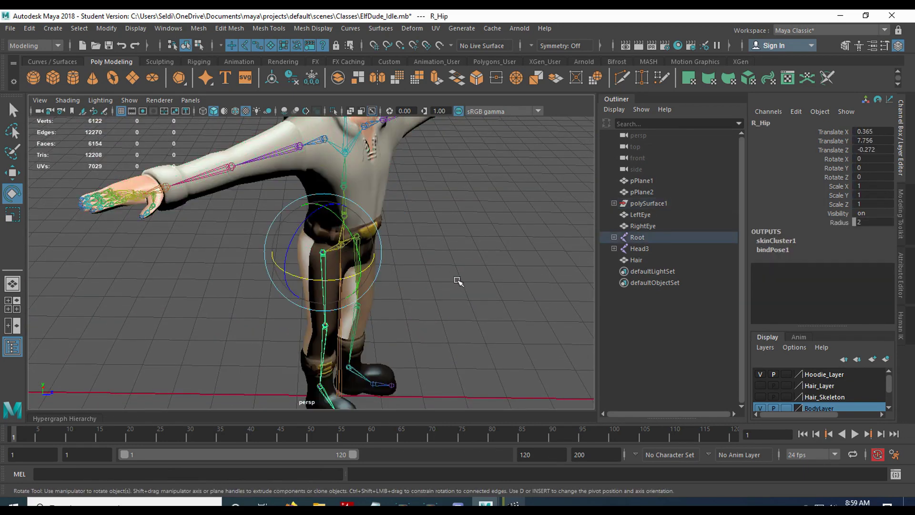
{"action": "left_click_drag", "start_coordinate": [458, 282], "coordinate": [397, 295], "text": "alt"}
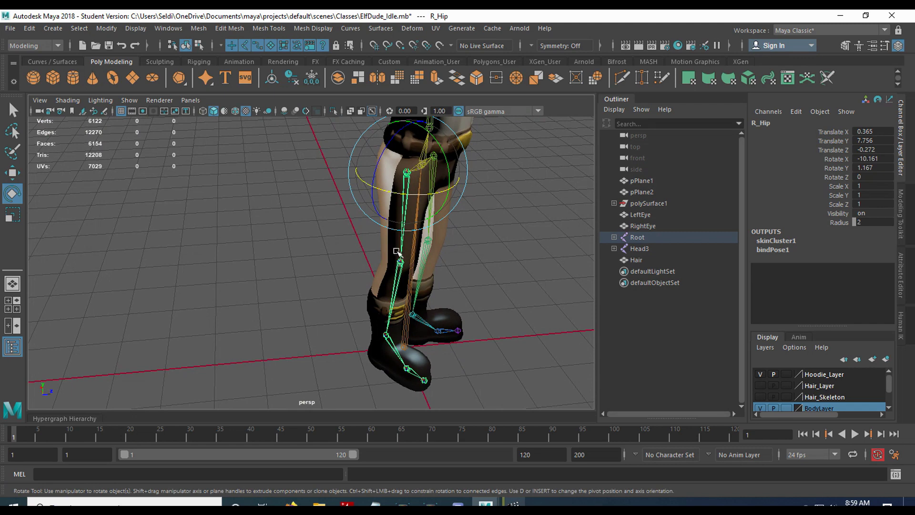
{"action": "left_click_drag", "start_coordinate": [435, 215], "coordinate": [431, 216]}
{"action": "left_click_drag", "start_coordinate": [446, 250], "coordinate": [374, 251], "text": "alt"}
{"action": "middle_click_drag", "start_coordinate": [439, 324], "coordinate": [346, 270], "text": "alt"}
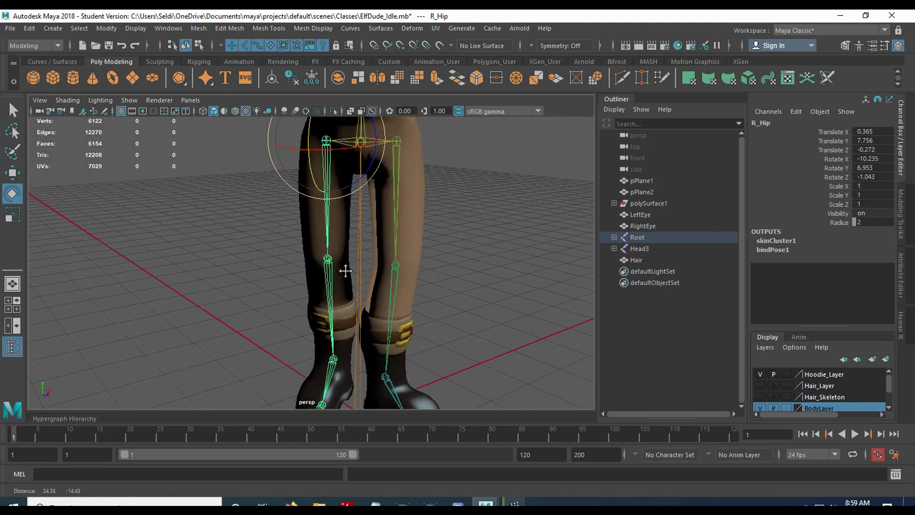
Refine the R_Hip rotation, mainly about its Z axis, to shift the right leg toward a staggered stance
{"action": "left_click_drag", "start_coordinate": [345, 270], "coordinate": [359, 280], "text": "alt"}
{"action": "middle_click_drag", "start_coordinate": [360, 280], "coordinate": [377, 313], "text": "alt"}
{"action": "left_click", "coordinate": [381, 232]}
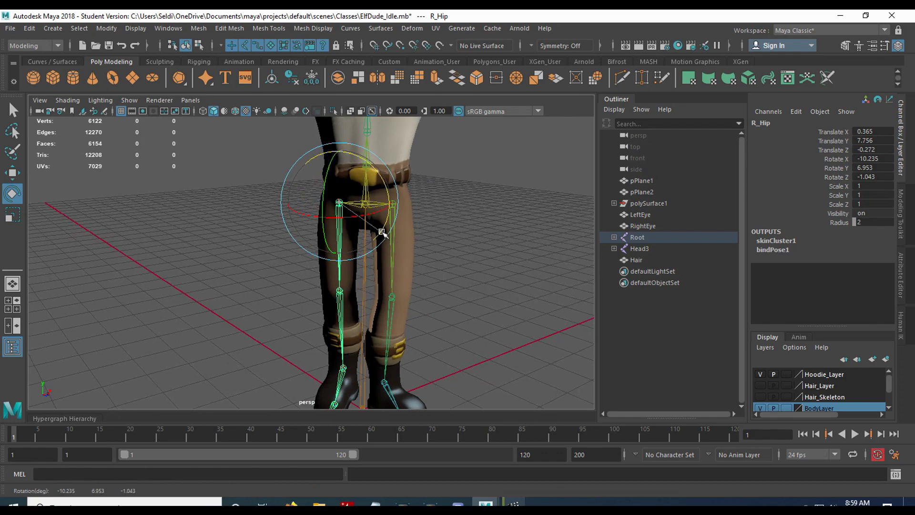
{"action": "left_click_drag", "start_coordinate": [381, 232], "coordinate": [386, 327]}
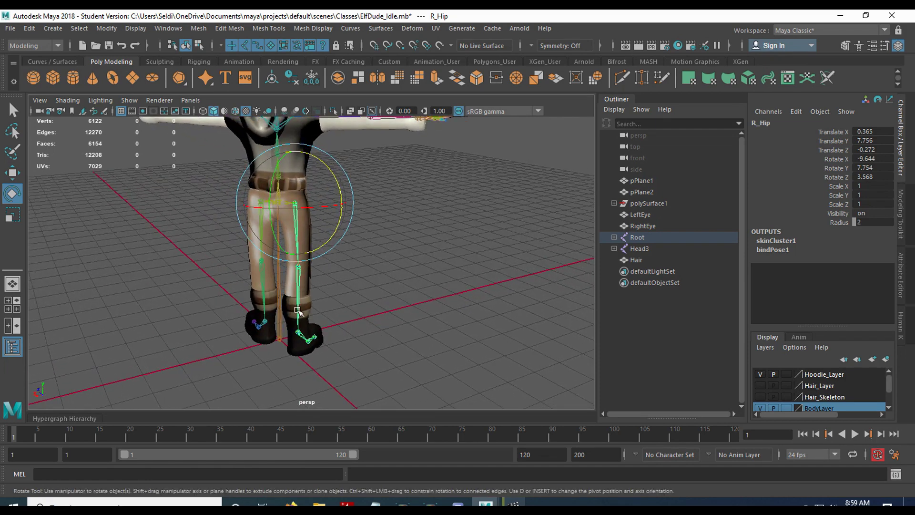
{"action": "left_click_drag", "start_coordinate": [313, 252], "coordinate": [321, 249]}
{"action": "left_click_drag", "start_coordinate": [374, 273], "coordinate": [452, 352], "text": "alt"}
{"action": "left_click", "coordinate": [452, 353]}
Swing the left leg forward with L_Hip at about X -40.6, Y -8.7, Z 7.4 degrees, and bend the L_Knee joint slightly
{"action": "scroll", "coordinate": [443, 359], "scroll_direction": "up", "scroll_amount": 6}
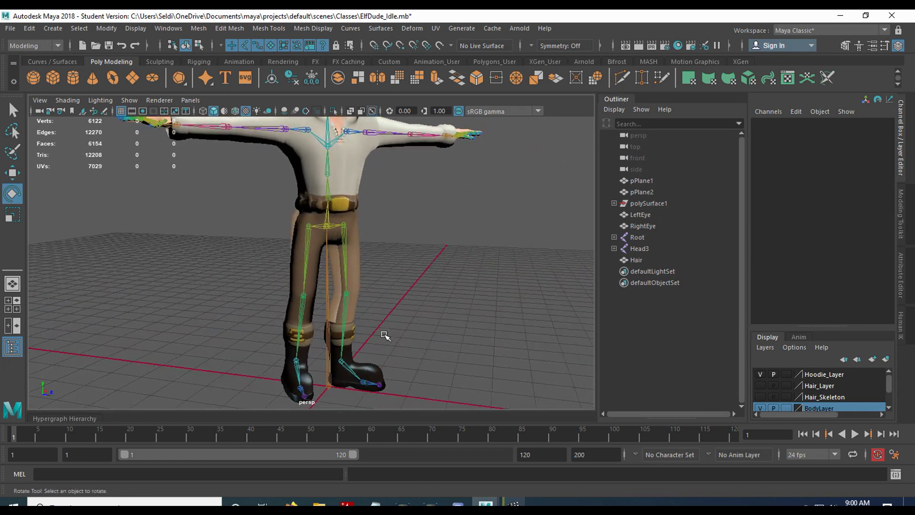
{"action": "left_click", "coordinate": [346, 277]}
{"action": "left_click_drag", "start_coordinate": [380, 261], "coordinate": [386, 254]}
{"action": "left_click", "coordinate": [360, 318]}
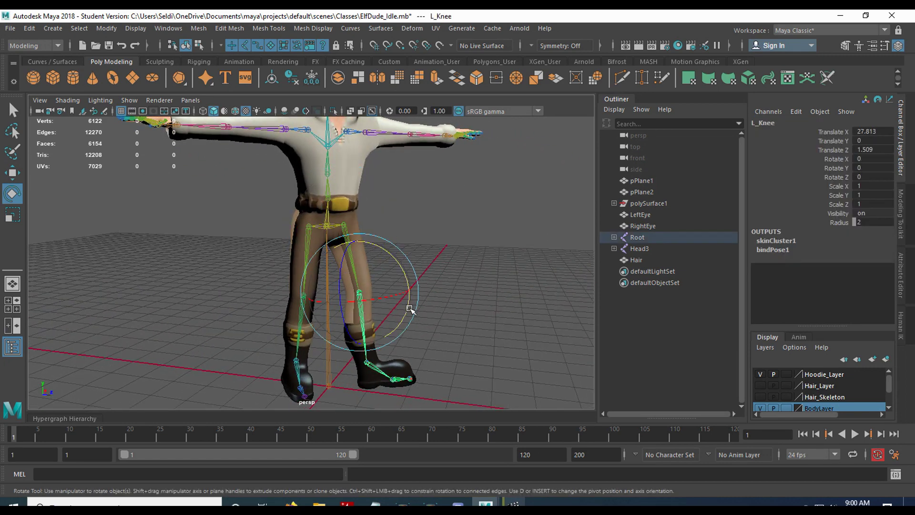
{"action": "left_click_drag", "start_coordinate": [409, 309], "coordinate": [461, 341]}
{"action": "left_click", "coordinate": [465, 343]}
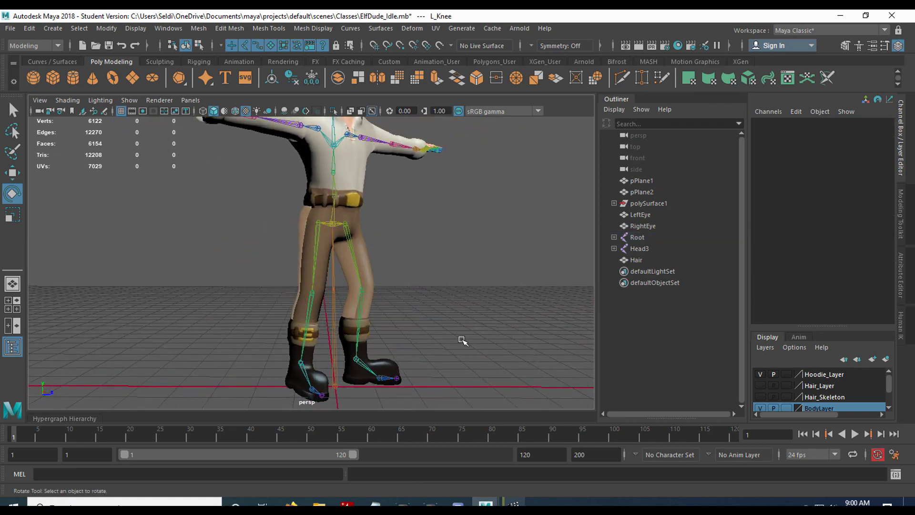
Swing the right leg backward by rotating the R_Hip joint to about X -5.9, Y 10.5 and Z 15.6 degrees
{"action": "left_click", "coordinate": [314, 257]}
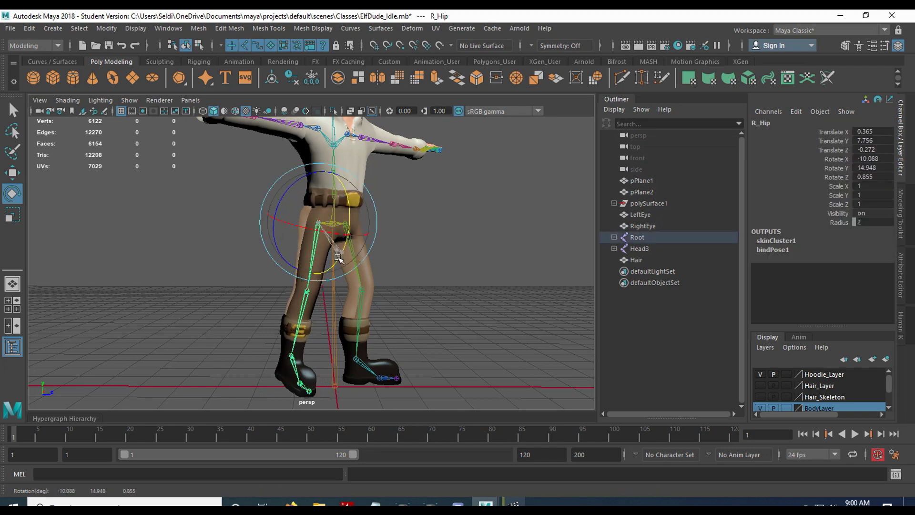
{"action": "left_click_drag", "start_coordinate": [303, 372], "coordinate": [321, 286], "text": "alt"}
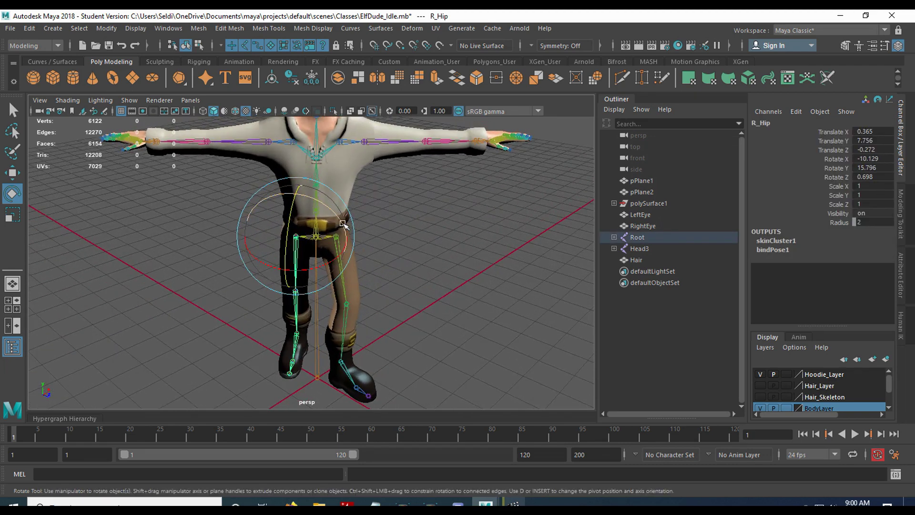
{"action": "left_click_drag", "start_coordinate": [339, 228], "coordinate": [344, 227]}
{"action": "mouse_move", "coordinate": [402, 281]}
{"action": "left_mouse_down", "text": "alt"}
{"action": "mouse_move", "coordinate": [344, 271]}
{"action": "mouse_move", "coordinate": [325, 239]}
{"action": "mouse_move", "coordinate": [329, 261]}
{"action": "mouse_move", "coordinate": [412, 279]}
{"action": "mouse_move", "coordinate": [414, 288]}
{"action": "left_mouse_up", "text": "alt"}
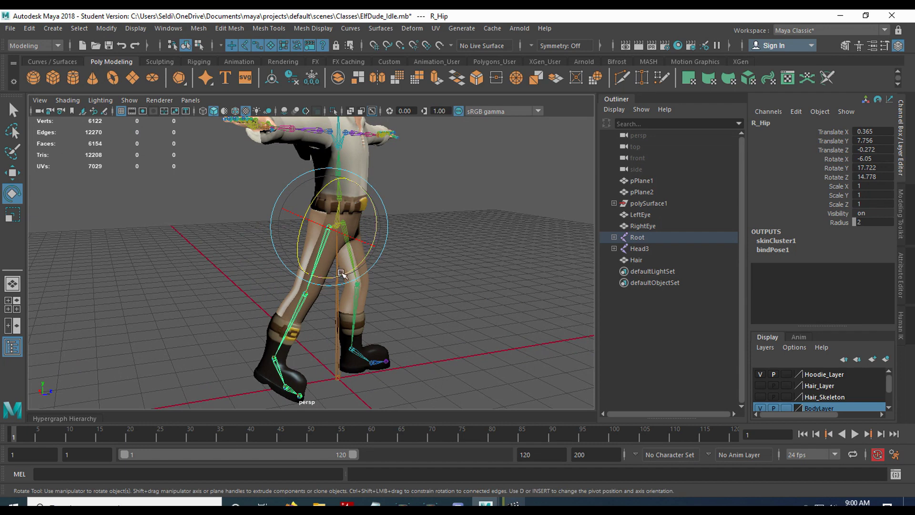
{"action": "left_click_drag", "start_coordinate": [341, 273], "coordinate": [359, 314]}
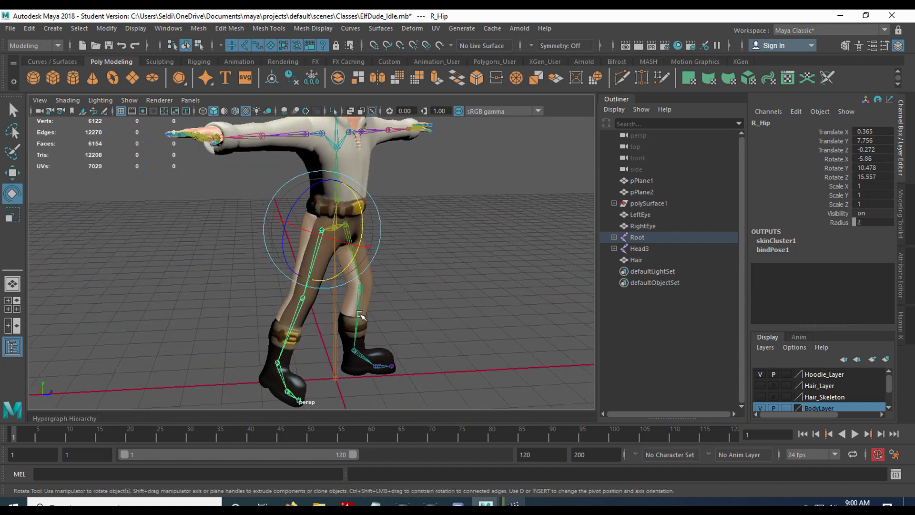
Rotate the R_Foot joint to bend the toe of the right boot toward the floor plane
{"action": "left_click", "coordinate": [281, 376]}
{"action": "key", "text": "f"}
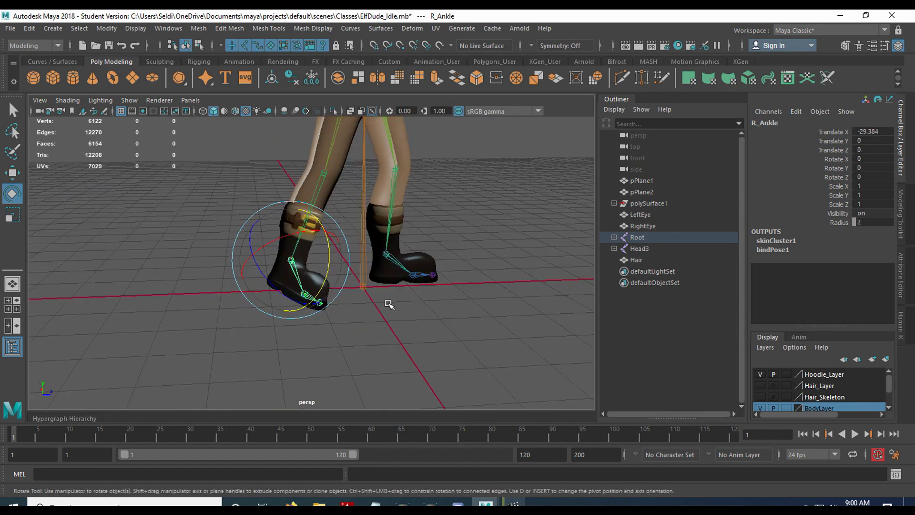
{"action": "left_click_drag", "start_coordinate": [382, 328], "coordinate": [393, 327], "text": "alt"}
{"action": "left_click", "coordinate": [339, 307]}
{"action": "left_click", "coordinate": [315, 294]}
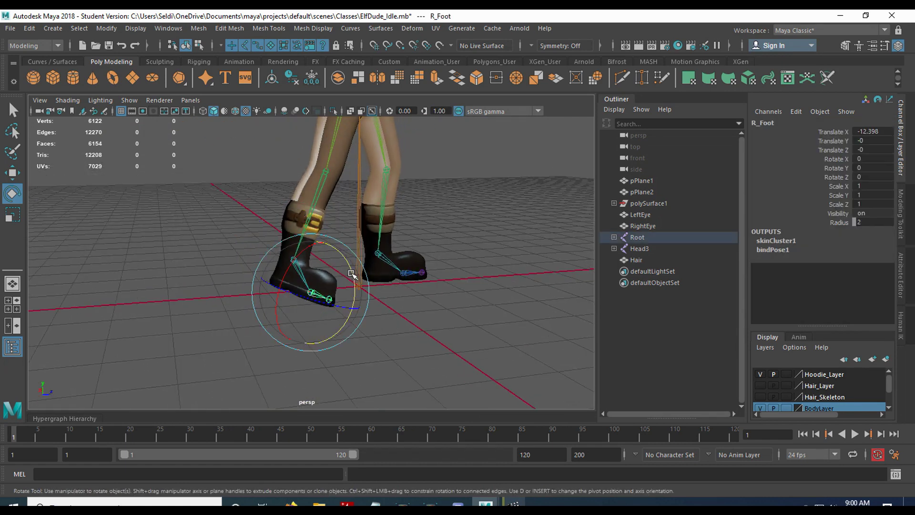
{"action": "left_click_drag", "start_coordinate": [352, 273], "coordinate": [348, 263]}
{"action": "left_click_drag", "start_coordinate": [408, 288], "coordinate": [318, 295], "text": "alt"}
{"action": "left_click", "coordinate": [353, 327]}
Rotate the R_Ankle joint to about X -16.7, Y -3.6 and Z -9 degrees to level and turn out the right boot
{"action": "left_click", "coordinate": [288, 264]}
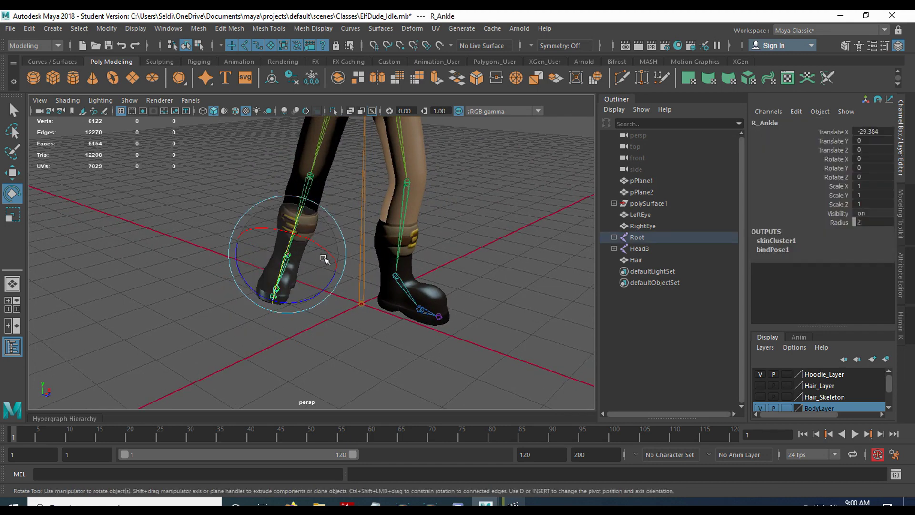
{"action": "mouse_move", "coordinate": [338, 323]}
{"action": "left_mouse_down", "text": "alt"}
{"action": "mouse_move", "coordinate": [337, 314]}
{"action": "mouse_move", "coordinate": [284, 307]}
{"action": "mouse_move", "coordinate": [289, 324]}
{"action": "mouse_move", "coordinate": [296, 313]}
{"action": "mouse_move", "coordinate": [344, 310]}
{"action": "left_mouse_up", "text": "alt"}
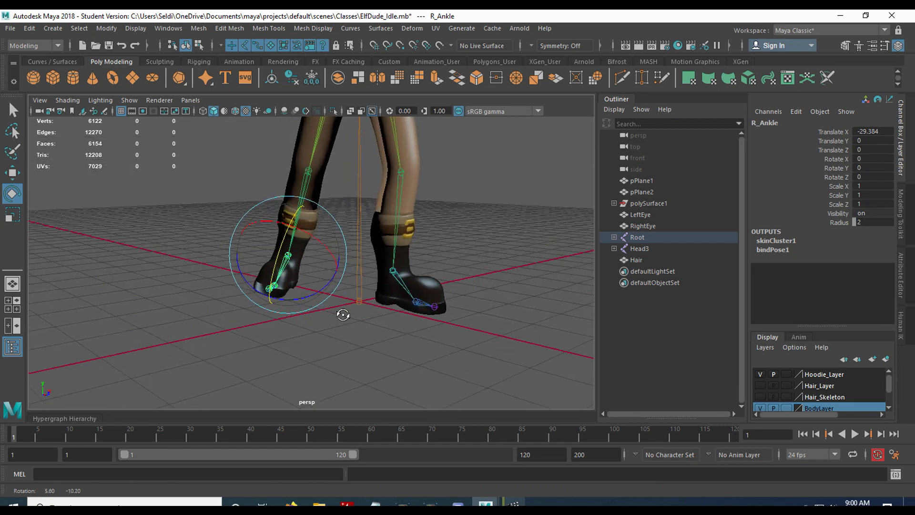
{"action": "left_click_drag", "start_coordinate": [328, 250], "coordinate": [325, 249]}
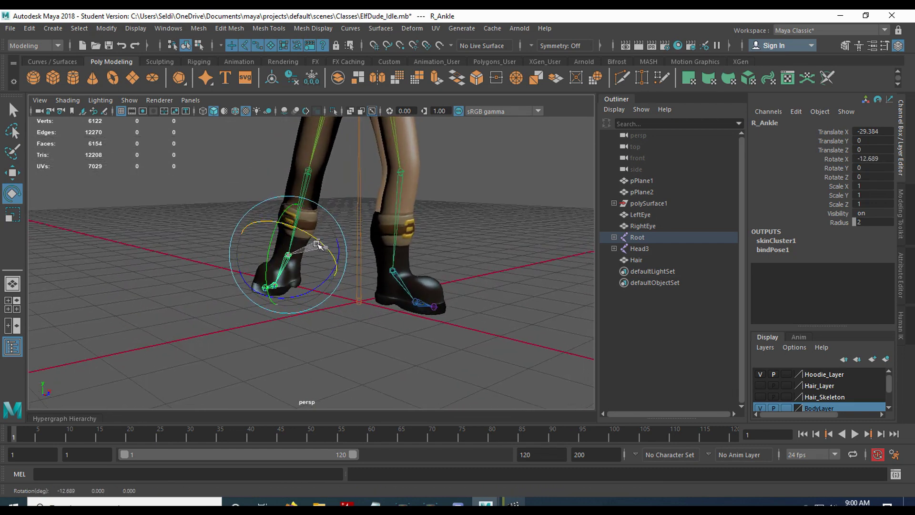
{"action": "left_click_drag", "start_coordinate": [183, 371], "coordinate": [231, 386], "text": "alt"}
{"action": "left_click_drag", "start_coordinate": [262, 303], "coordinate": [269, 305]}
{"action": "left_click_drag", "start_coordinate": [362, 343], "coordinate": [315, 305], "text": "alt"}
{"action": "left_click_drag", "start_coordinate": [337, 262], "coordinate": [340, 263]}
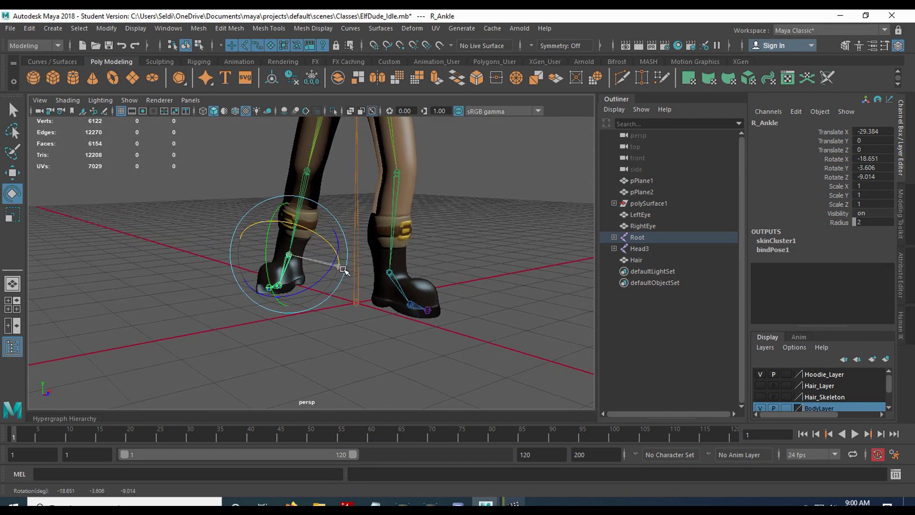
{"action": "left_click_drag", "start_coordinate": [304, 333], "coordinate": [385, 323], "text": "alt"}
{"action": "scroll", "coordinate": [394, 310], "scroll_direction": "down", "scroll_amount": 2}
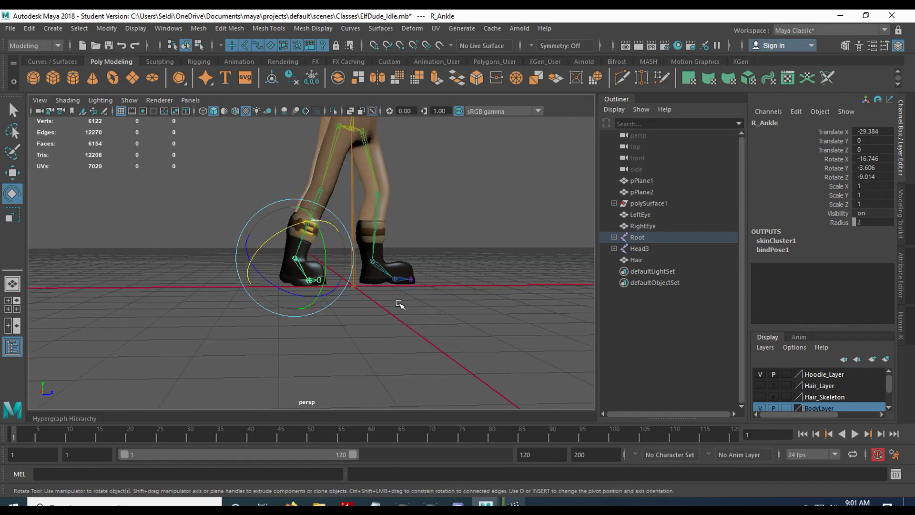
Try a slight tilt of the Pelvis joint against the stance in PunchingRef.mp4, and undo the last Pelvis rotation
{"action": "middle_click_drag", "start_coordinate": [413, 289], "coordinate": [420, 349], "text": "alt"}
{"action": "middle_click_drag", "start_coordinate": [405, 315], "coordinate": [405, 336], "text": "alt"}
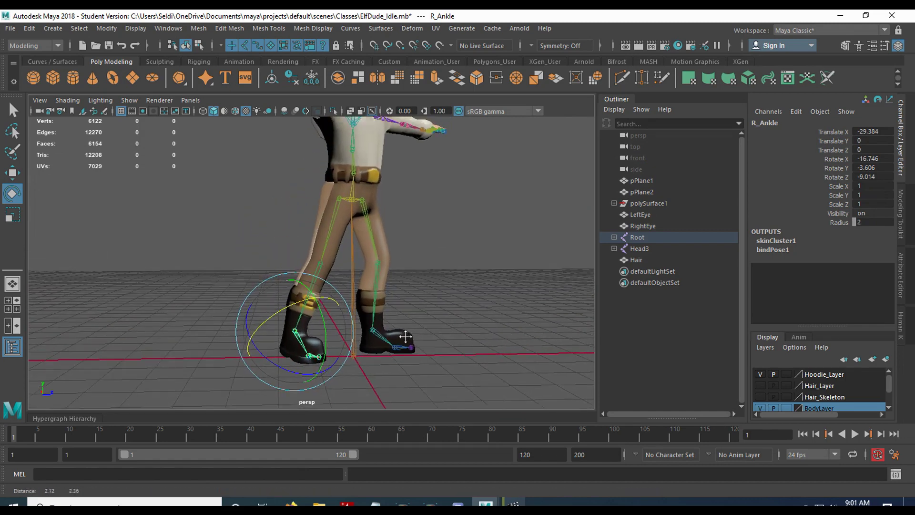
{"action": "right_click_drag", "start_coordinate": [405, 337], "coordinate": [390, 357], "text": "alt"}
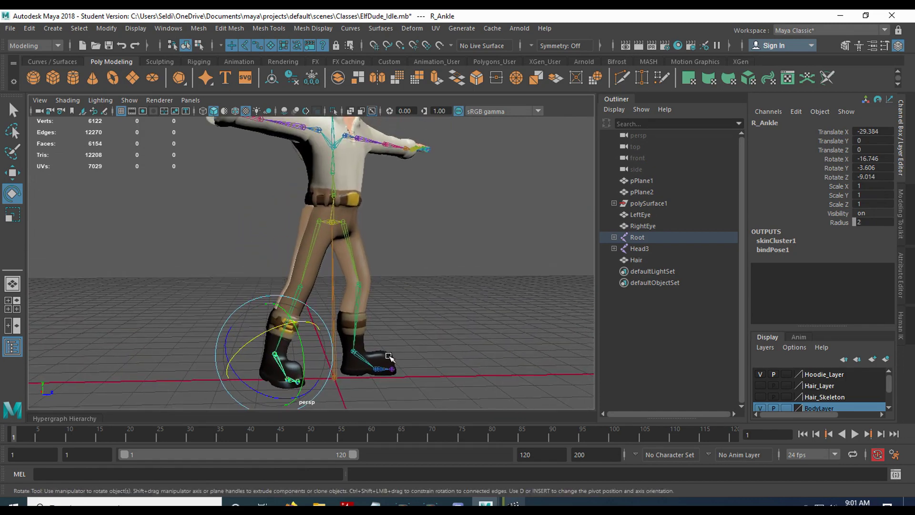
{"action": "left_click", "coordinate": [333, 222]}
{"action": "left_click_drag", "start_coordinate": [373, 234], "coordinate": [370, 231]}
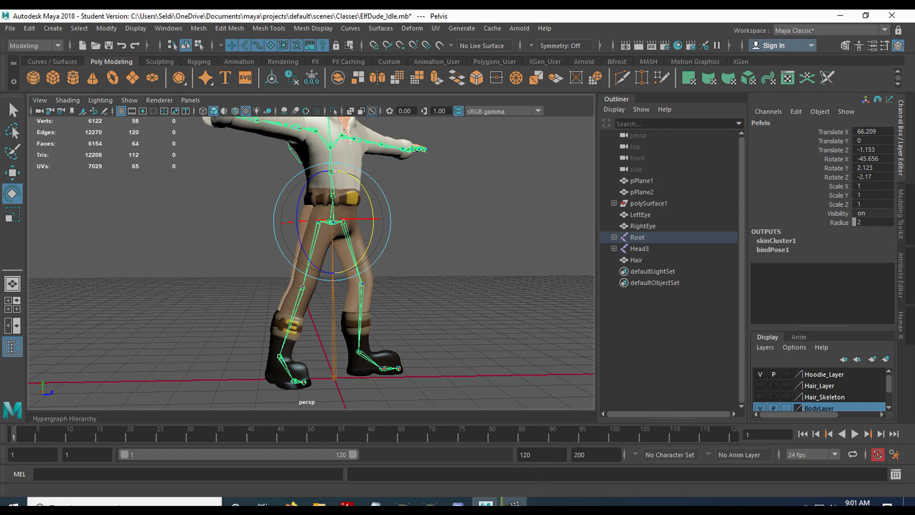
{"action": "left_click", "coordinate": [514, 503]}
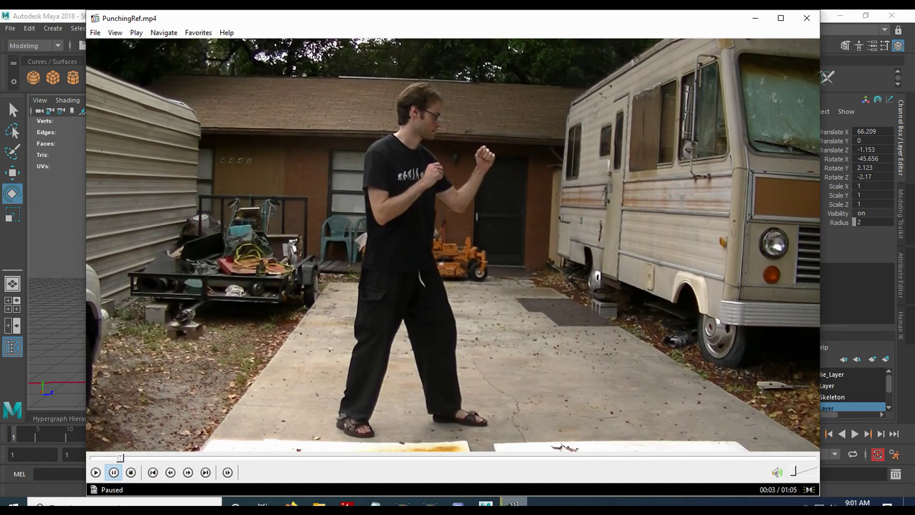
{"action": "key", "text": "alt+Tab"}
{"action": "key", "text": "ctrl+z"}
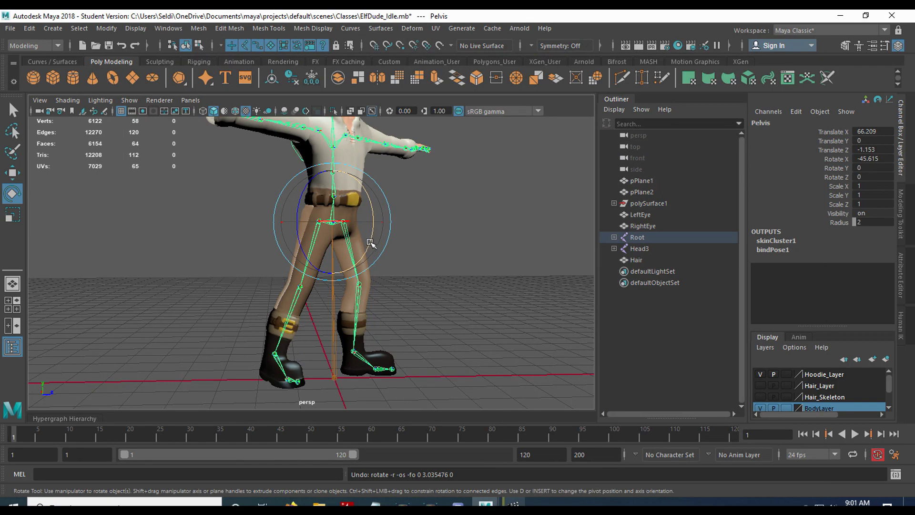
Examine the leg pose from the front and in the side view, checking both feet against the floor line
{"action": "left_click_drag", "start_coordinate": [429, 276], "coordinate": [377, 267], "text": "alt"}
{"action": "left_click_drag", "start_coordinate": [394, 307], "coordinate": [334, 291], "text": "alt"}
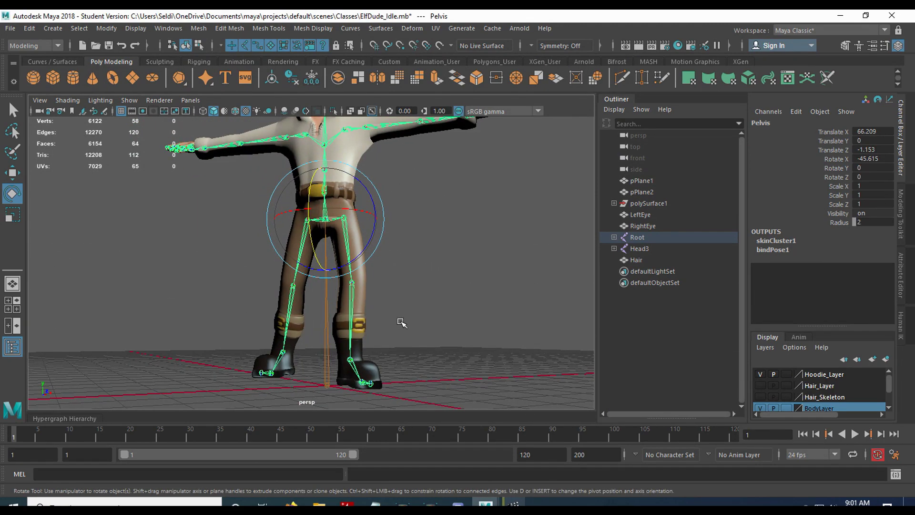
{"action": "key", "text": "space"}
{"action": "key", "text": "space"}
{"action": "scroll", "coordinate": [400, 323], "scroll_direction": "up", "scroll_amount": 4}
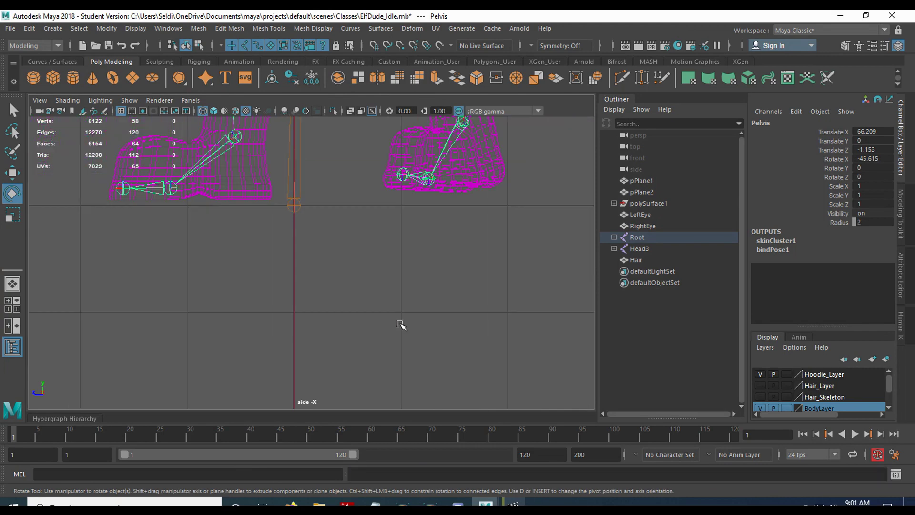
{"action": "middle_click_drag", "start_coordinate": [401, 324], "coordinate": [341, 358], "text": "alt"}
{"action": "scroll", "coordinate": [352, 333], "scroll_direction": "down", "scroll_amount": 2}
{"action": "middle_click_drag", "start_coordinate": [325, 317], "coordinate": [351, 343], "text": "alt"}
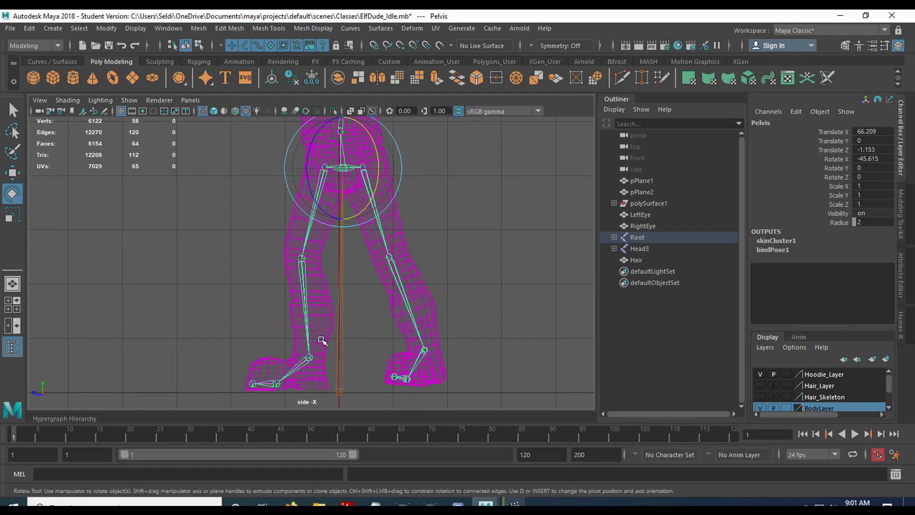
Rotate the L_Hip and R_Hip joints together in the side view, bringing L_Hip to about X -41, Y -11.4 and Z 9.7 degrees
{"action": "left_click", "coordinate": [306, 239]}
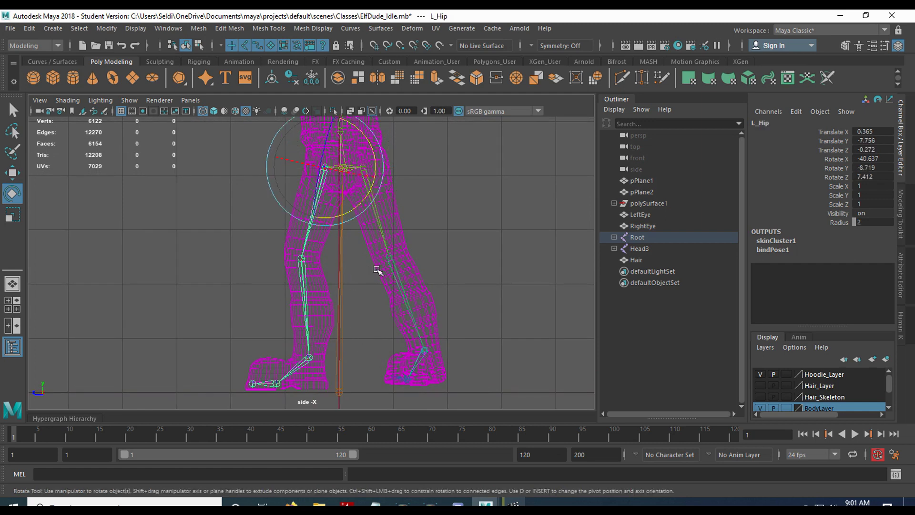
{"action": "middle_click_drag", "start_coordinate": [418, 226], "coordinate": [410, 258], "text": "alt"}
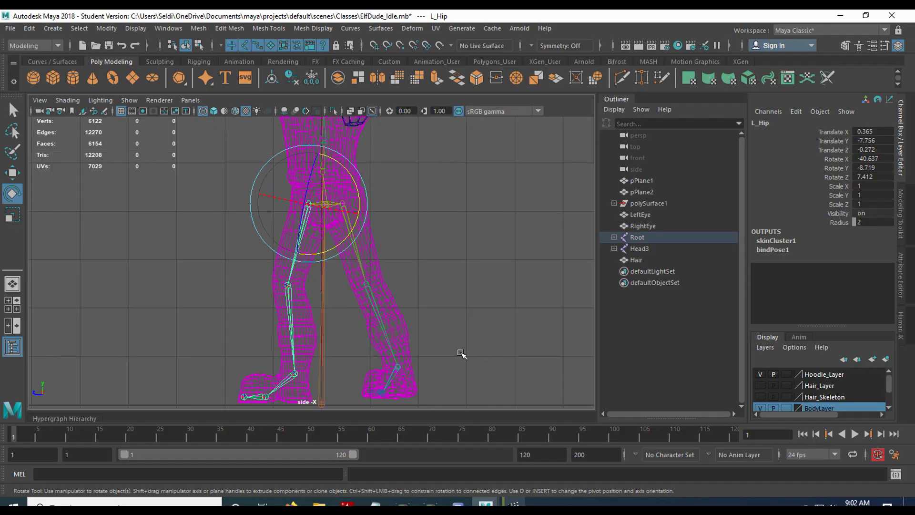
{"action": "middle_click_drag", "start_coordinate": [461, 354], "coordinate": [496, 321], "text": "alt"}
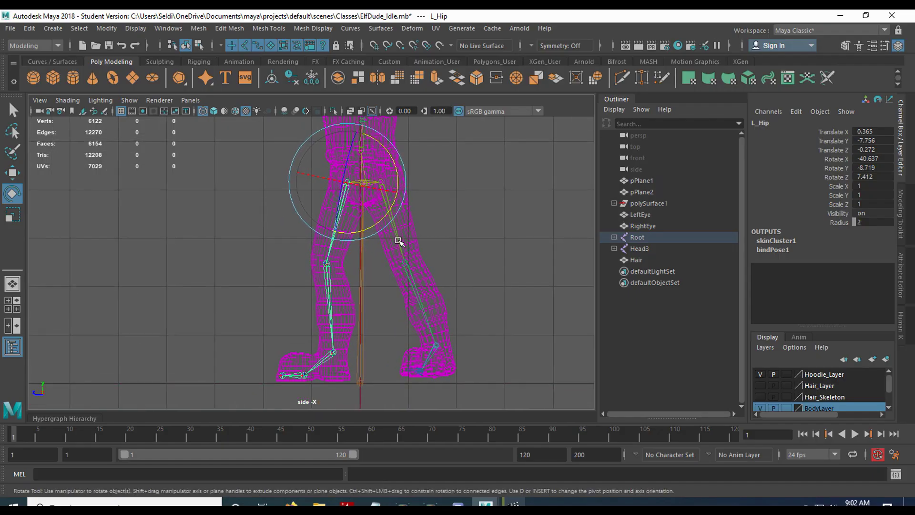
{"action": "left_click", "coordinate": [398, 240]}
{"action": "left_click", "coordinate": [331, 245], "text": "shift"}
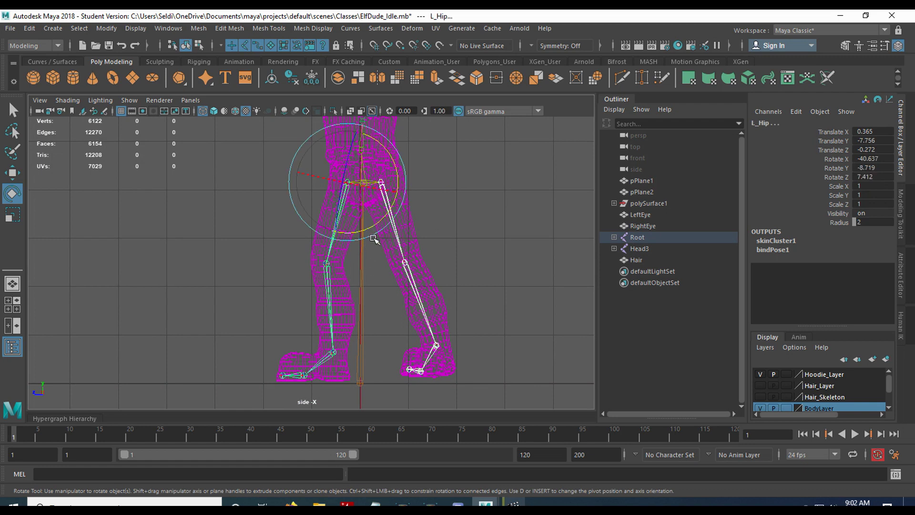
{"action": "left_click_drag", "start_coordinate": [369, 230], "coordinate": [364, 228]}
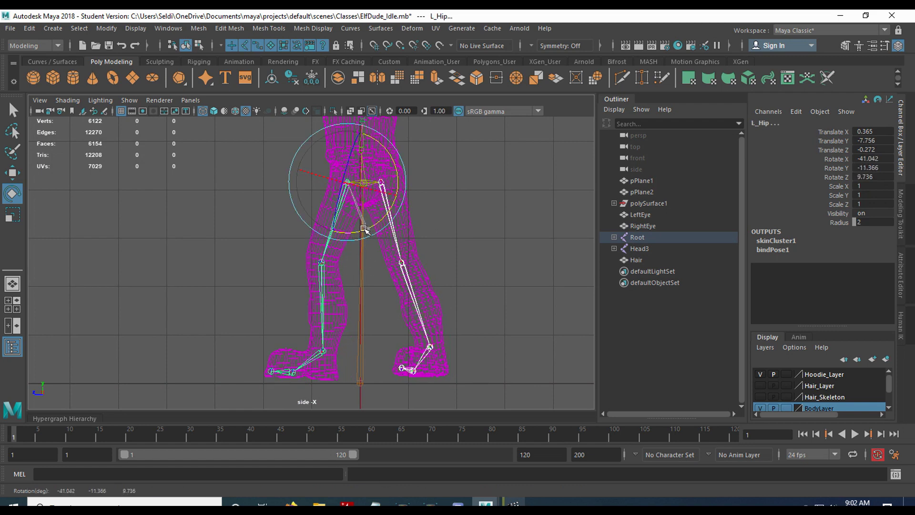
Rotate the L_Ankle joint to about 4.7 degrees in Y to level the left boot with the floor
{"action": "left_click", "coordinate": [322, 351]}
{"action": "left_click_drag", "start_coordinate": [372, 345], "coordinate": [371, 341]}
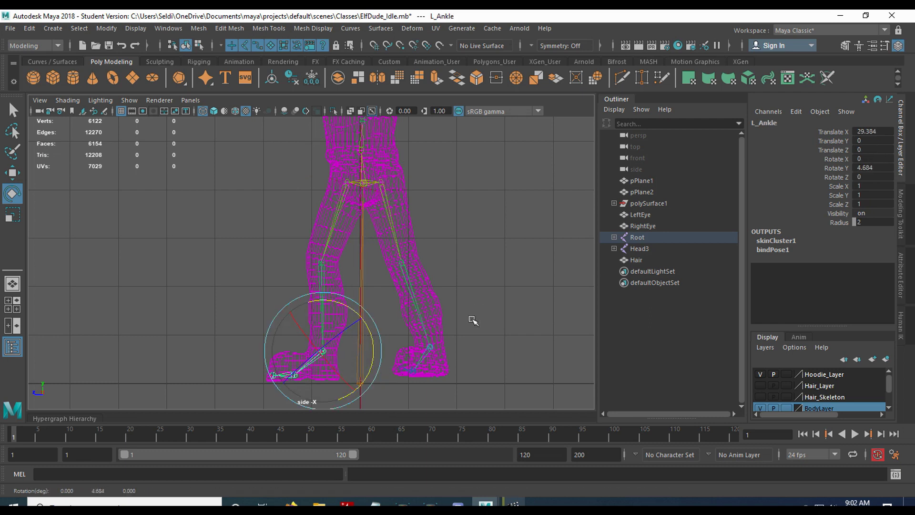
{"action": "left_click", "coordinate": [474, 320]}
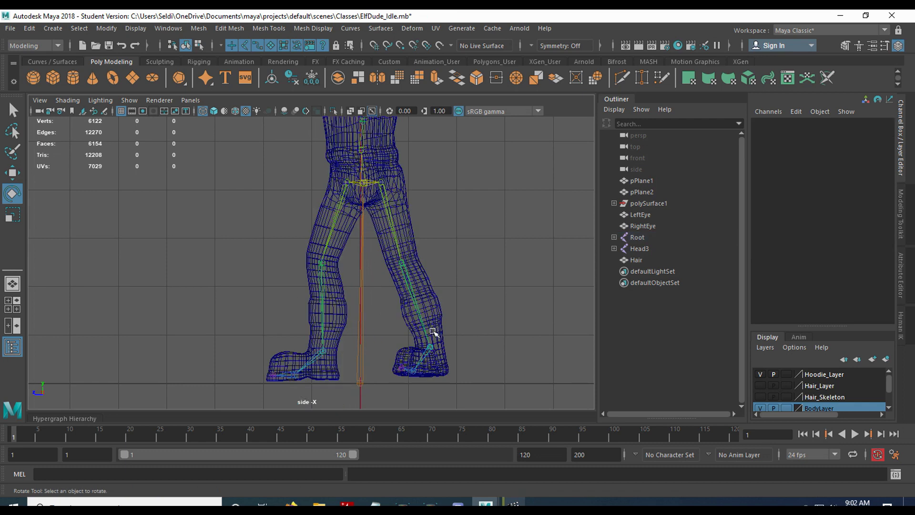
Lower the Pelvis joint in the side view to about 63.6 in Translate X, bringing the boots down to the floor line
{"action": "left_click", "coordinate": [355, 188]}
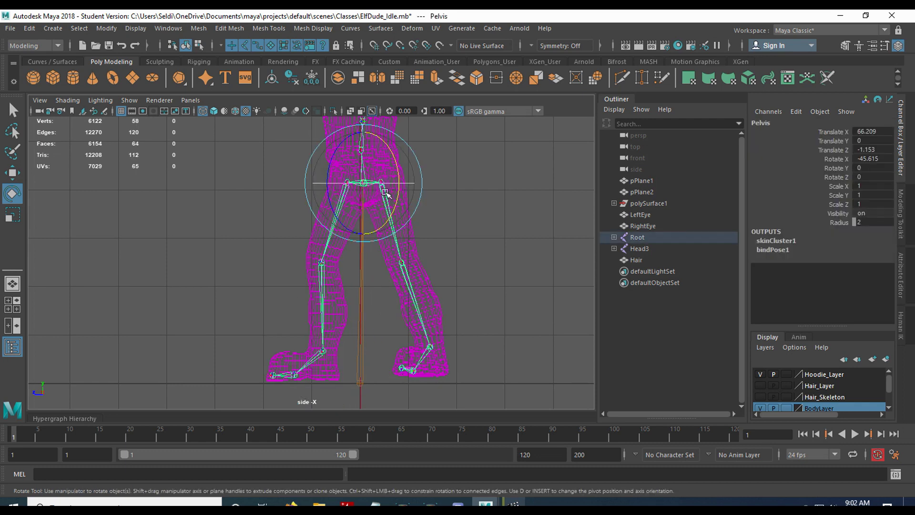
{"action": "key", "text": "w"}
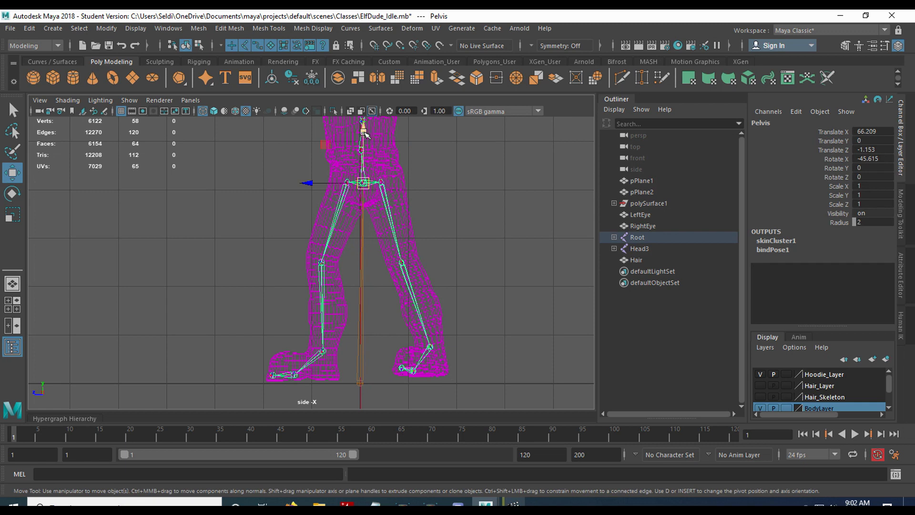
{"action": "left_click_drag", "start_coordinate": [363, 131], "coordinate": [363, 137]}
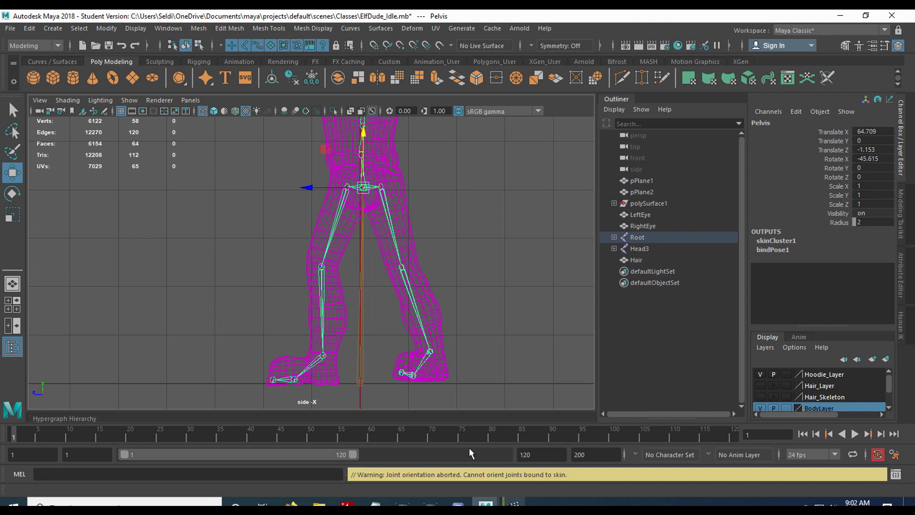
{"action": "left_click", "coordinate": [363, 128]}
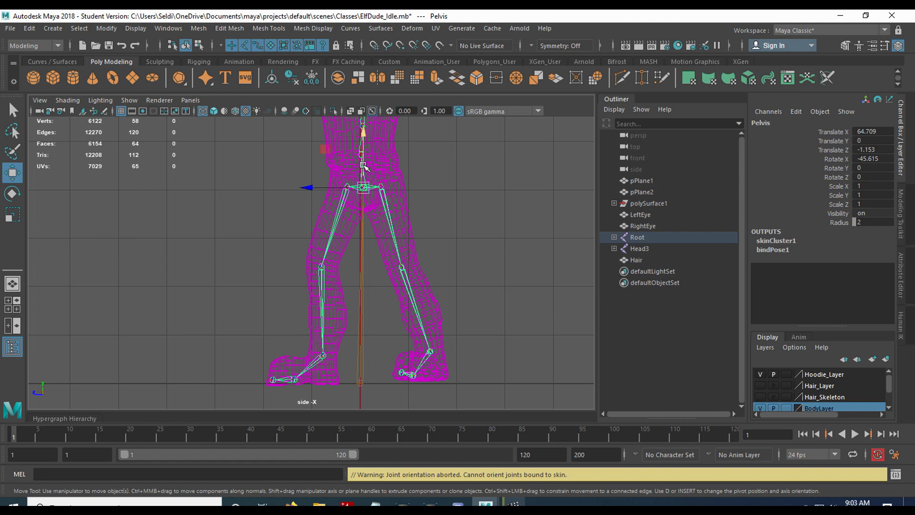
{"action": "left_click_drag", "start_coordinate": [362, 135], "coordinate": [363, 140]}
Rotate L_Hip to about X -41.6, Y -14.2 and Z 12.3 degrees, and bend L_Knee to about 15.7 degrees in Y
{"action": "left_click", "coordinate": [332, 254]}
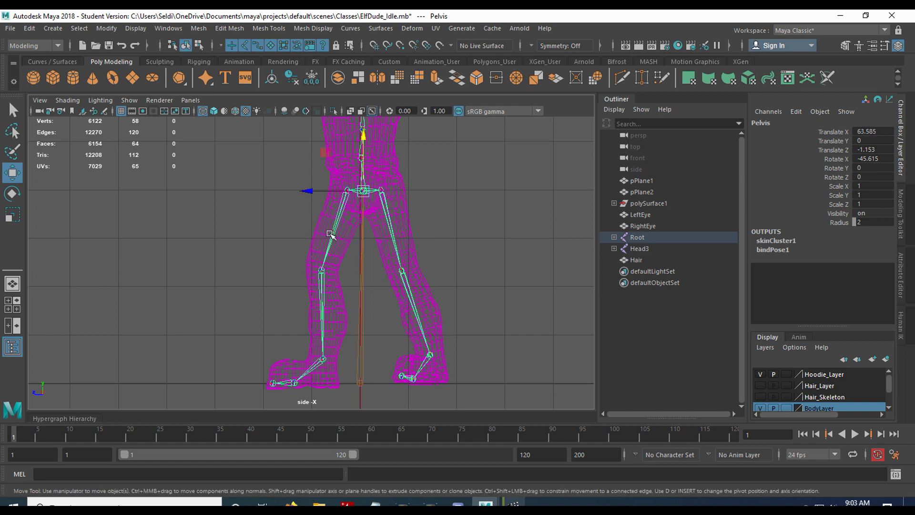
{"action": "key", "text": "e"}
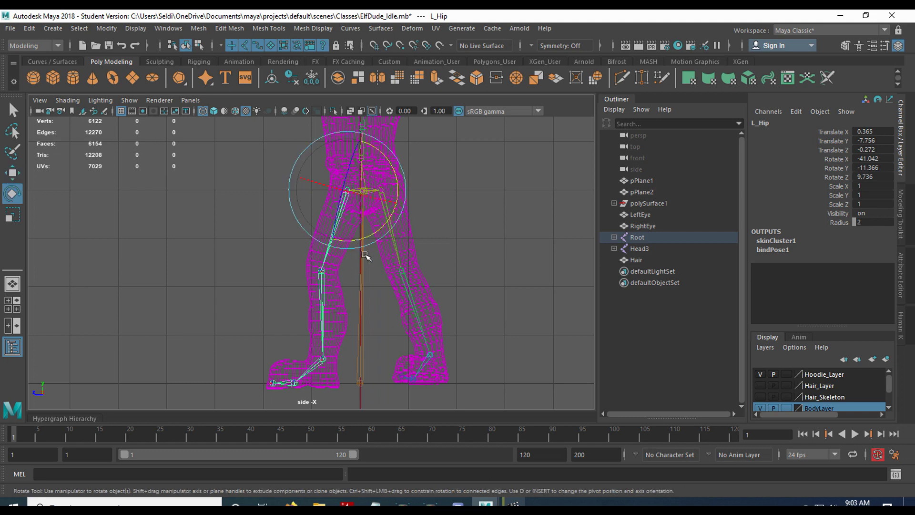
{"action": "left_click", "coordinate": [367, 235]}
{"action": "left_click_drag", "start_coordinate": [367, 236], "coordinate": [363, 235]}
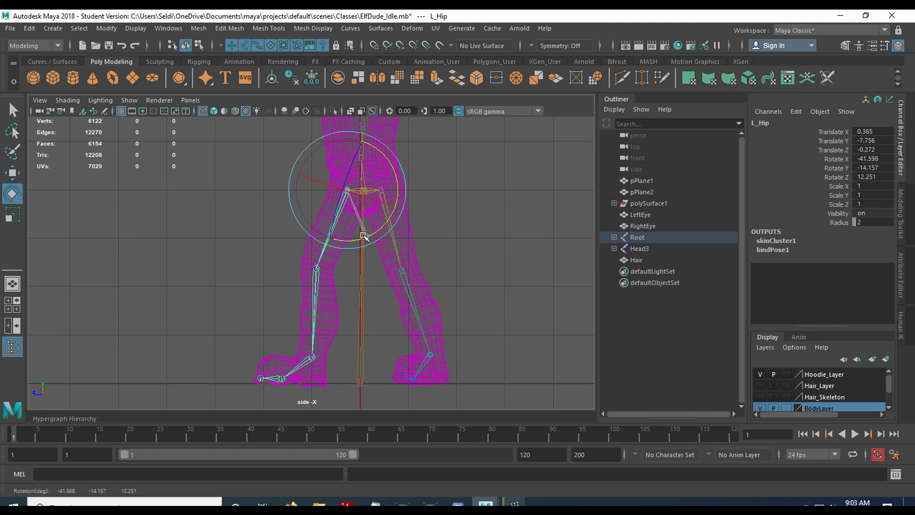
{"action": "left_click", "coordinate": [316, 290]}
{"action": "left_click_drag", "start_coordinate": [348, 306], "coordinate": [348, 302]}
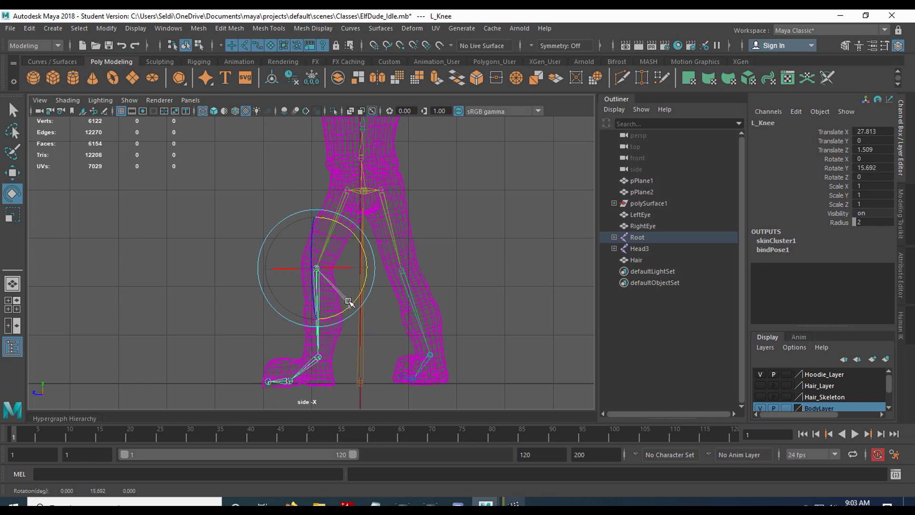
Swing the L_Hip joint slightly further forward and bend L_Knee to about 18.5 degrees in Y
{"action": "left_click", "coordinate": [351, 205]}
{"action": "mouse_move", "coordinate": [377, 234]}
{"action": "left_mouse_down"}
{"action": "mouse_move", "coordinate": [376, 224]}
{"action": "mouse_move", "coordinate": [375, 232]}
{"action": "left_mouse_up"}
{"action": "left_click", "coordinate": [316, 321]}
{"action": "left_click_drag", "start_coordinate": [331, 308], "coordinate": [338, 309]}
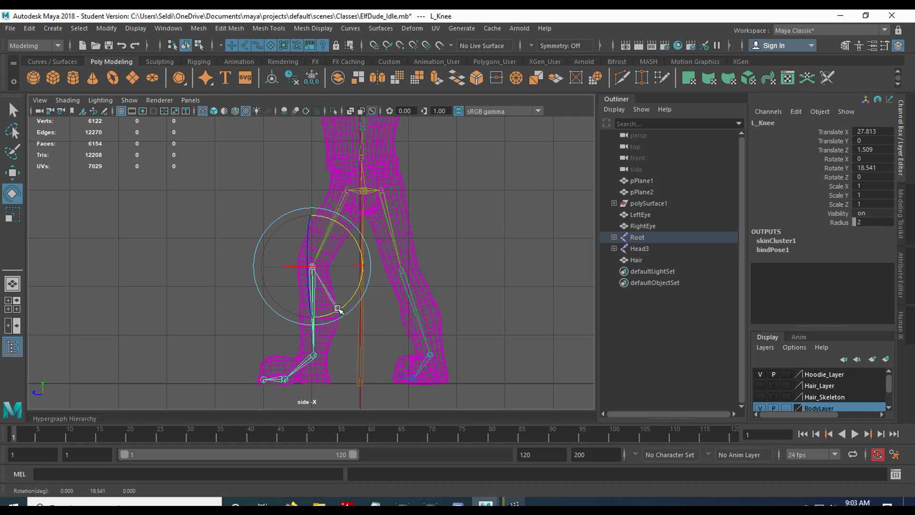
Examine the leg stance and foot placement from several angles in the perspective view
{"action": "left_click", "coordinate": [486, 260]}
{"action": "key", "text": "space"}
{"action": "key", "text": "space"}
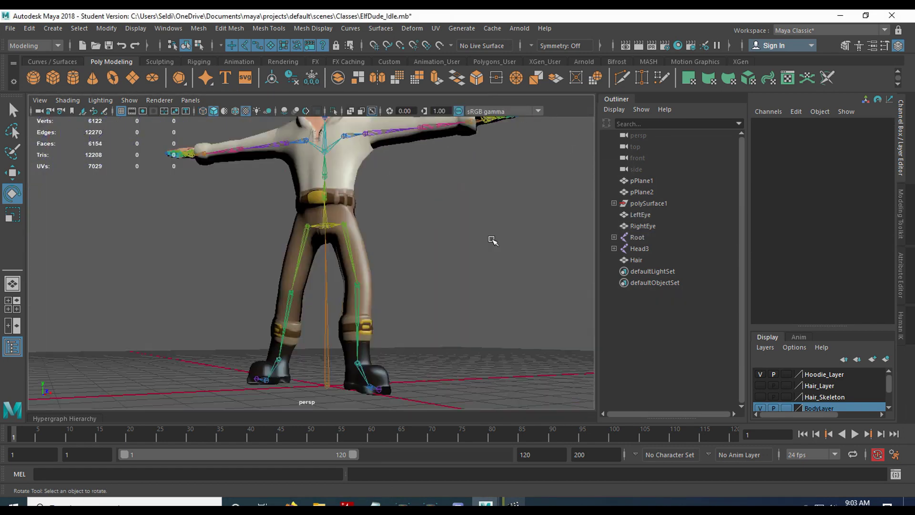
{"action": "left_click_drag", "start_coordinate": [492, 240], "coordinate": [331, 322], "text": "alt"}
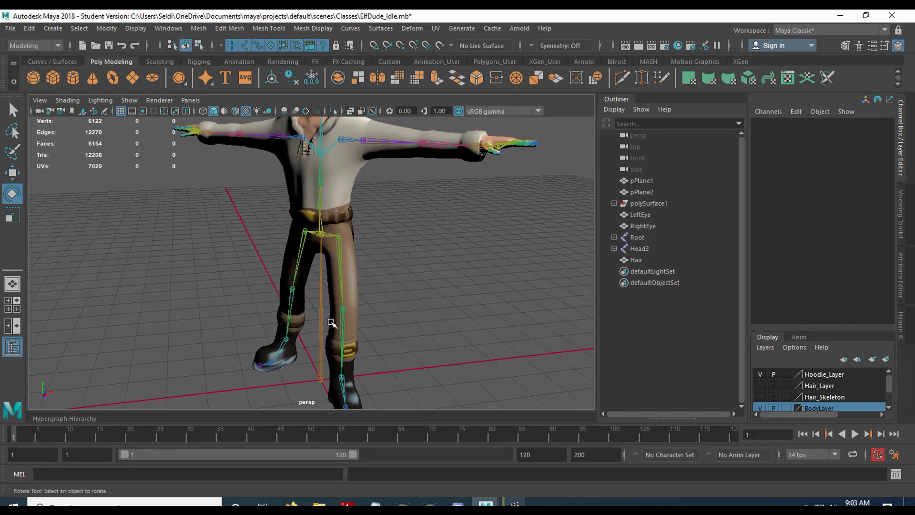
{"action": "scroll", "coordinate": [332, 323], "scroll_direction": "down", "scroll_amount": 5}
{"action": "mouse_move", "coordinate": [394, 323]}
{"action": "left_mouse_down", "text": "alt"}
{"action": "mouse_move", "coordinate": [363, 323]}
{"action": "mouse_move", "coordinate": [401, 320]}
{"action": "left_mouse_up", "text": "alt"}
{"action": "scroll", "coordinate": [384, 237], "scroll_direction": "up", "scroll_amount": 3}
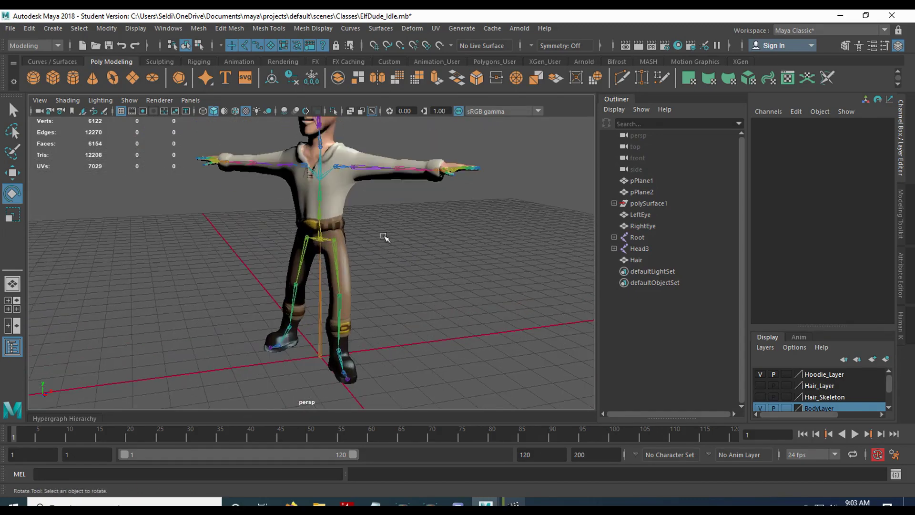
Twist the upper body by rotating the Spine1 joint to about 35 degrees in X
{"action": "scroll", "coordinate": [384, 237], "scroll_direction": "up", "scroll_amount": 4}
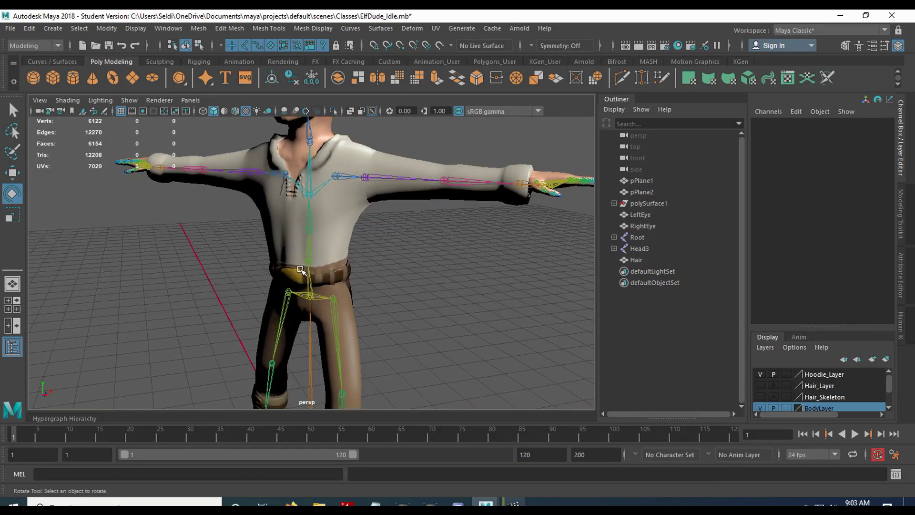
{"action": "left_click", "coordinate": [300, 269]}
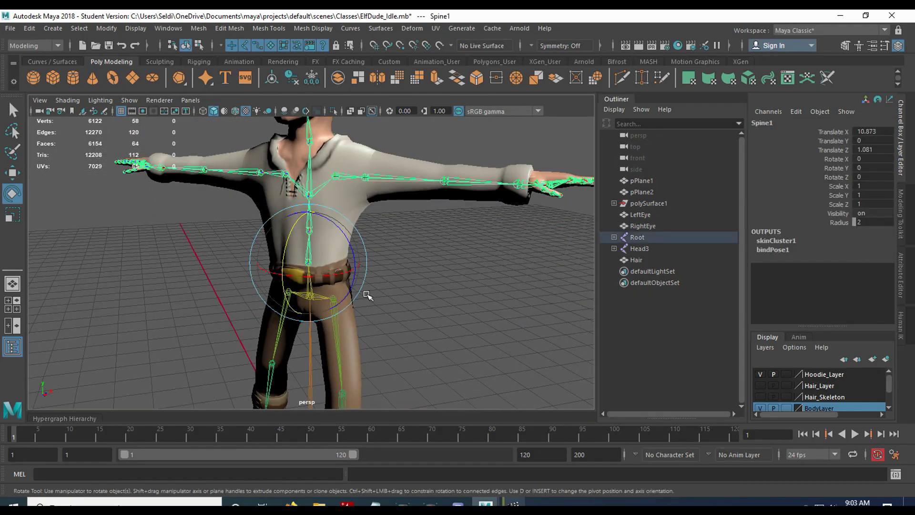
{"action": "left_click_drag", "start_coordinate": [312, 273], "coordinate": [409, 300]}
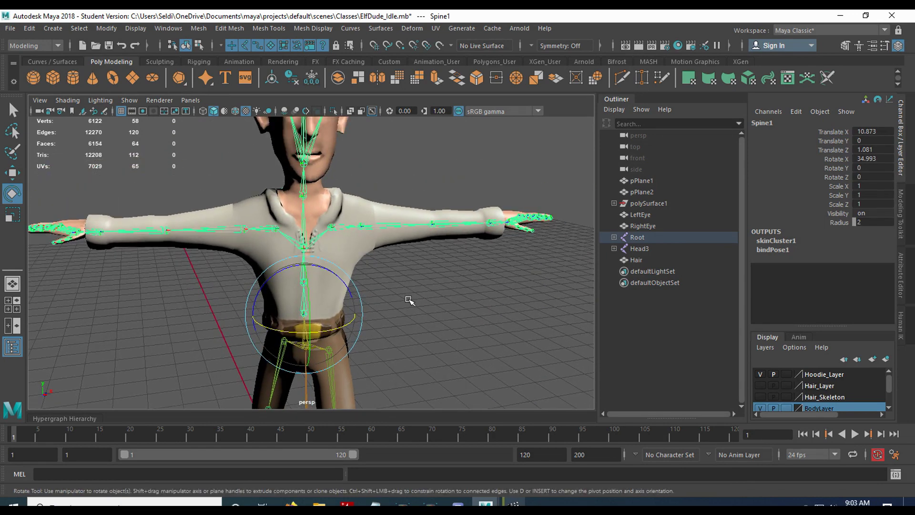
{"action": "left_click", "coordinate": [394, 310]}
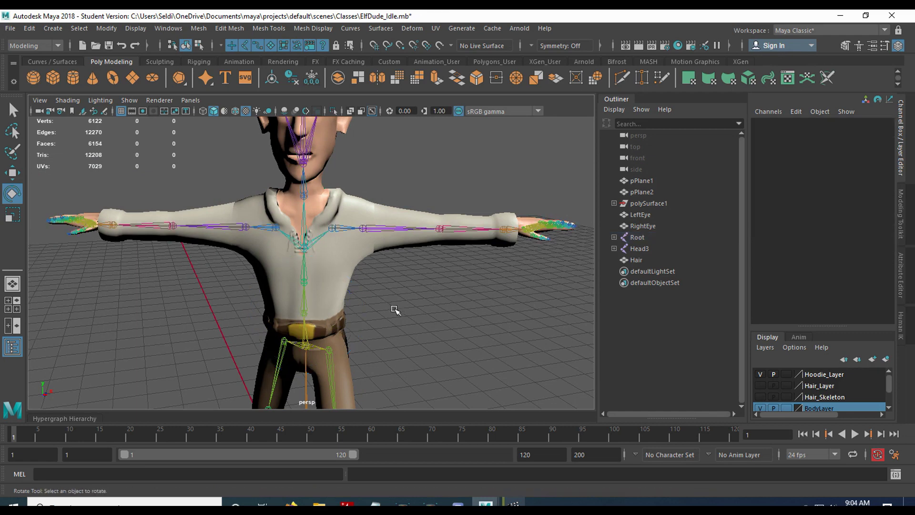
Rotate the Spine3 joint slightly, to about -2.4 degrees in X
{"action": "left_click_drag", "start_coordinate": [338, 332], "coordinate": [413, 323], "text": "alt"}
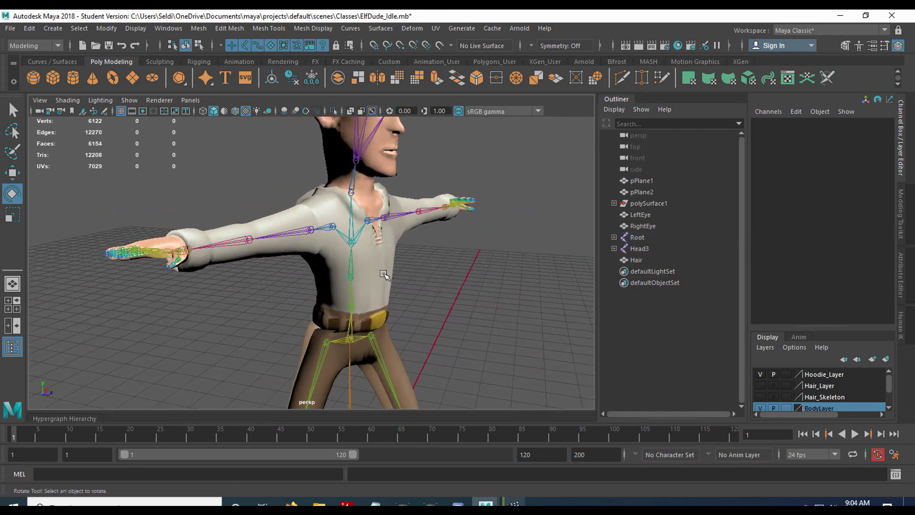
{"action": "left_click_drag", "start_coordinate": [440, 277], "coordinate": [330, 264], "text": "alt"}
{"action": "left_click", "coordinate": [338, 248]}
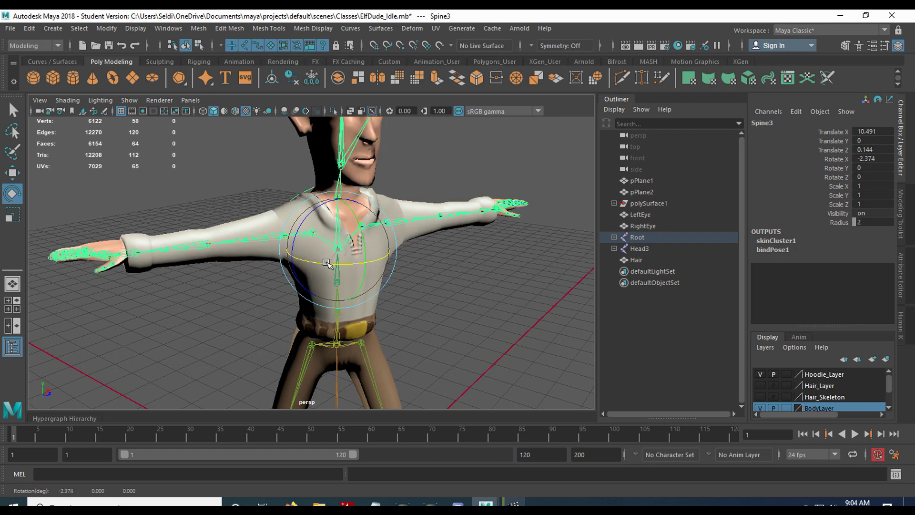
{"action": "left_click", "coordinate": [429, 279]}
Lower the left arm by rotating L_Shoulder to about -75.5 degrees in Z, and bend the left elbow slightly forward
{"action": "scroll", "coordinate": [429, 279], "scroll_direction": "up", "scroll_amount": 3}
{"action": "middle_click_drag", "start_coordinate": [429, 279], "coordinate": [417, 313], "text": "alt"}
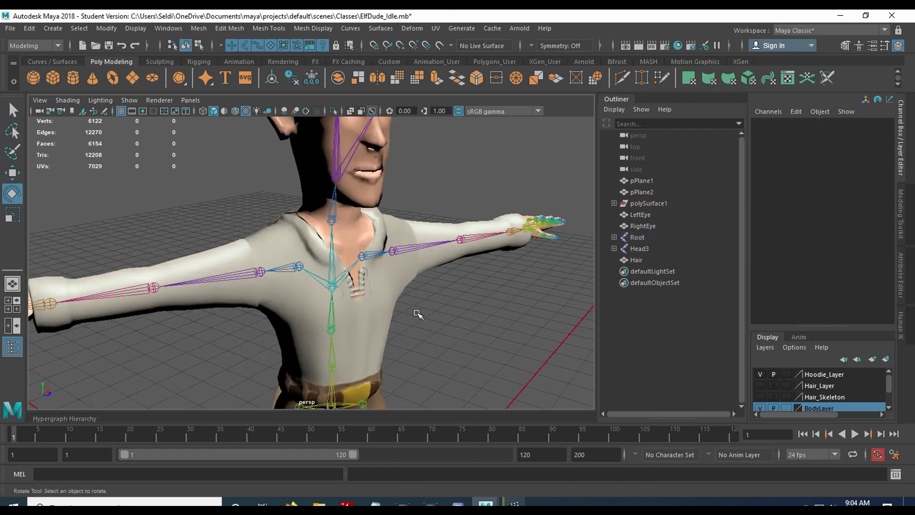
{"action": "left_click_drag", "start_coordinate": [417, 313], "coordinate": [410, 289], "text": "alt"}
{"action": "scroll", "coordinate": [386, 306], "scroll_direction": "down", "scroll_amount": 5}
{"action": "scroll", "coordinate": [411, 289], "scroll_direction": "up", "scroll_amount": 3}
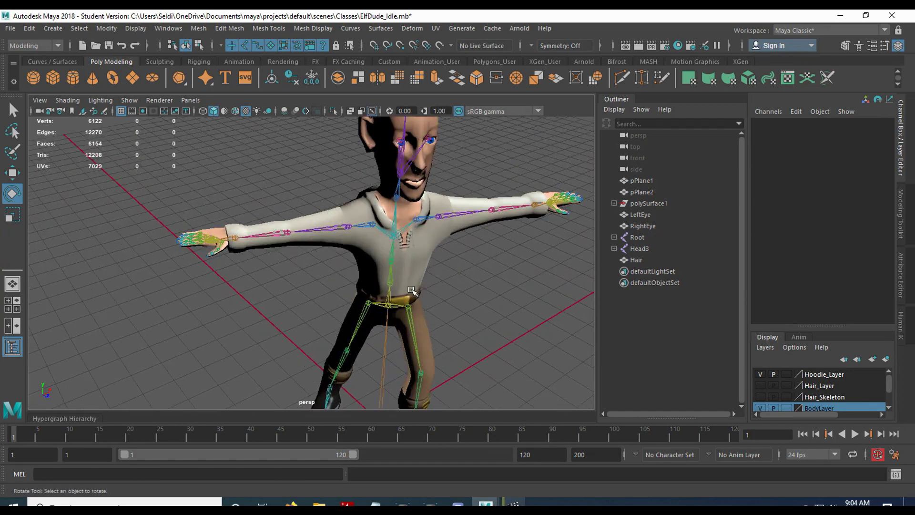
{"action": "left_click", "coordinate": [458, 224]}
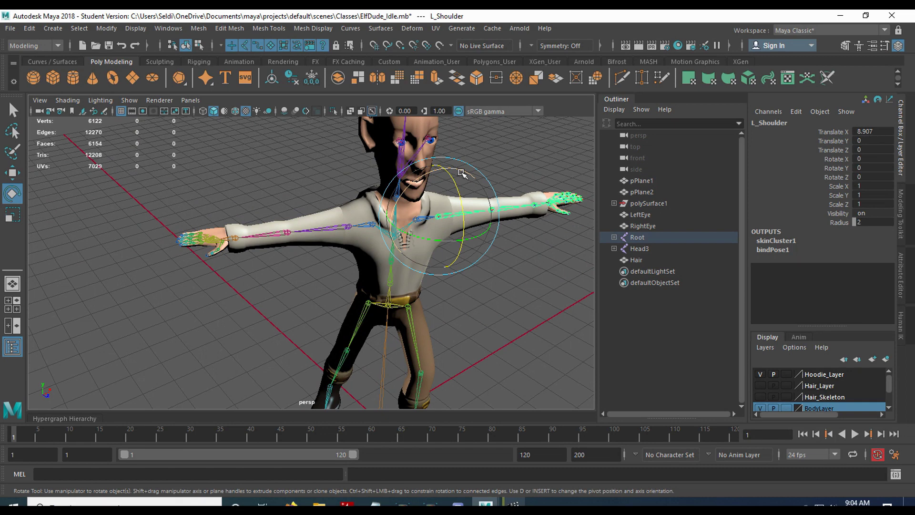
{"action": "scroll", "coordinate": [487, 308], "scroll_direction": "up", "scroll_amount": 2}
{"action": "middle_click_drag", "start_coordinate": [488, 292], "coordinate": [392, 345], "text": "alt"}
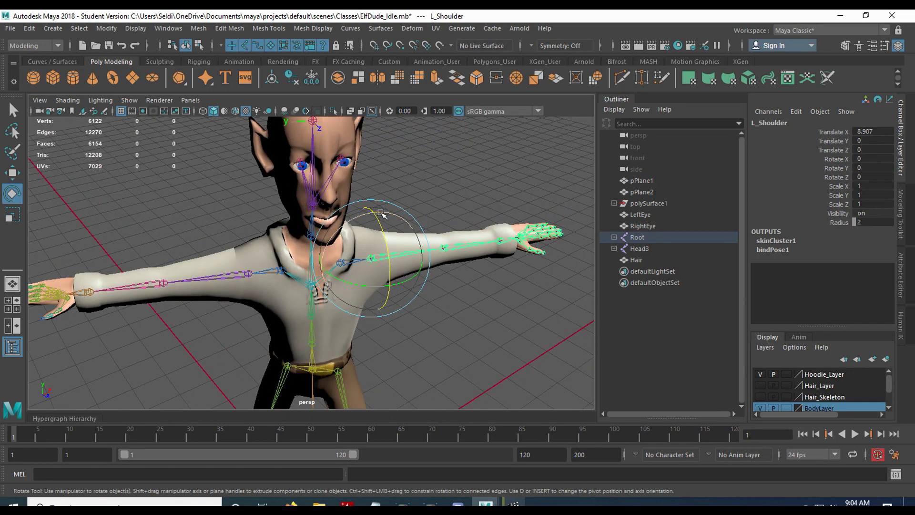
{"action": "left_click_drag", "start_coordinate": [382, 213], "coordinate": [375, 296]}
{"action": "key", "text": "Down"}
{"action": "left_click", "coordinate": [415, 256]}
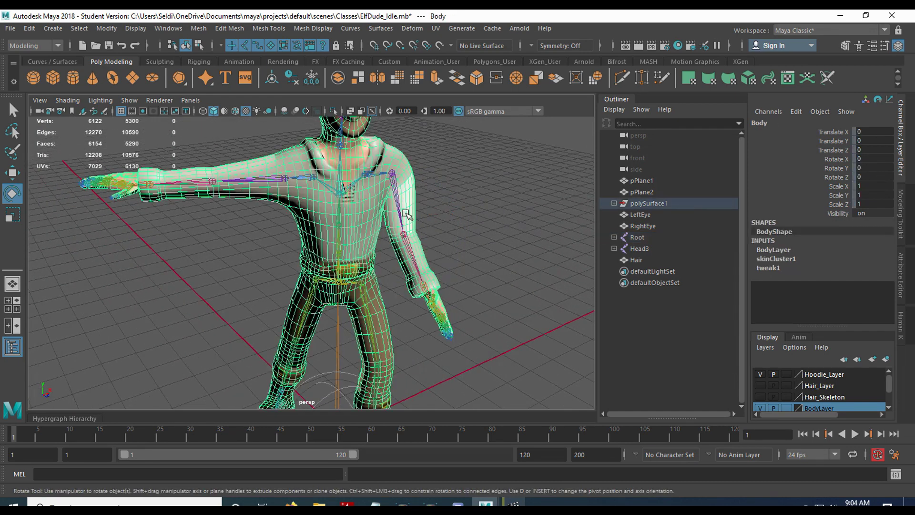
{"action": "left_click", "coordinate": [401, 213]}
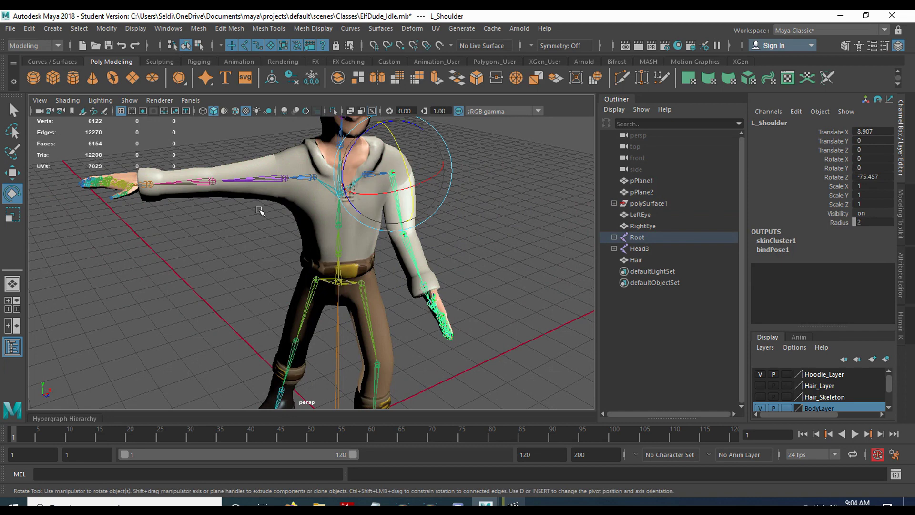
Lower the right arm beside the body by rotating R_Shoulder to about -76.4 degrees in Z
{"action": "left_click", "coordinate": [278, 176]}
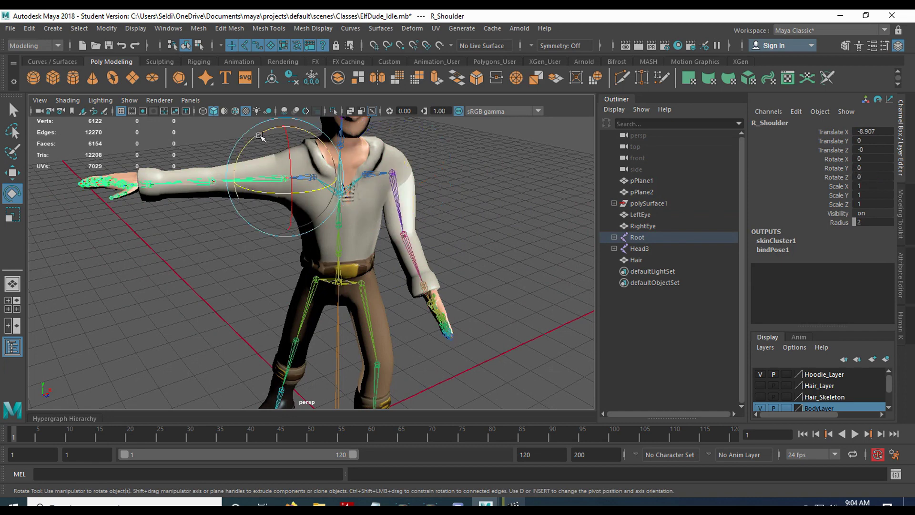
{"action": "left_click_drag", "start_coordinate": [260, 136], "coordinate": [284, 244]}
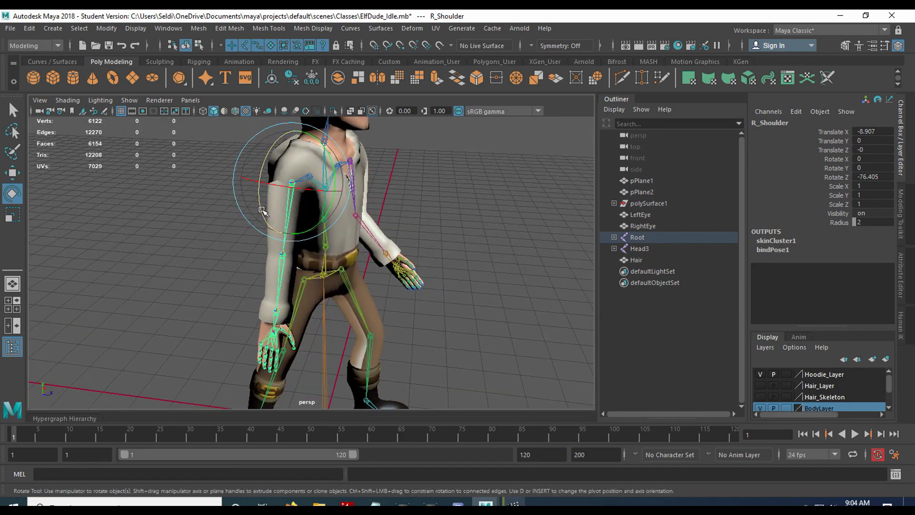
{"action": "left_click_drag", "start_coordinate": [259, 201], "coordinate": [262, 212]}
{"action": "left_click_drag", "start_coordinate": [374, 253], "coordinate": [301, 247], "text": "alt"}
Bend the R_Elbow joint forward to about -28.1 degrees in Y
{"action": "key", "text": "Down"}
{"action": "left_click_drag", "start_coordinate": [227, 297], "coordinate": [336, 269], "text": "alt"}
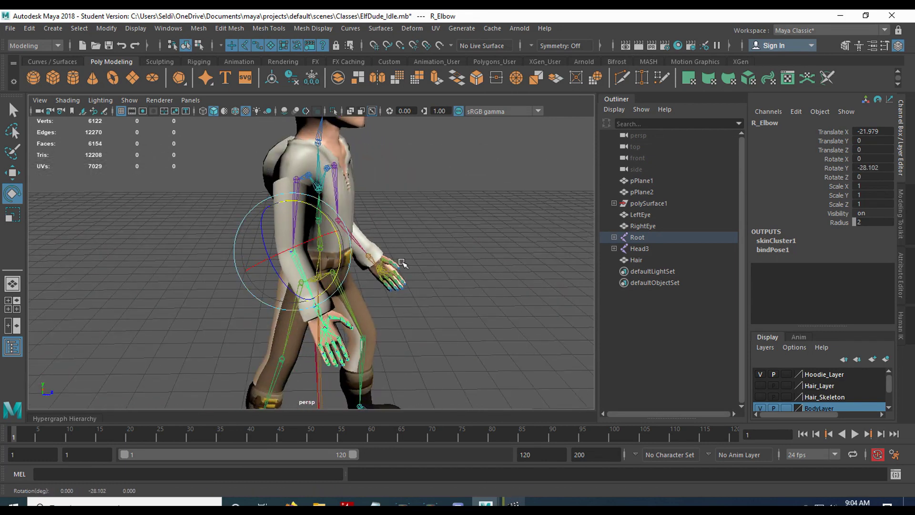
{"action": "left_click_drag", "start_coordinate": [402, 262], "coordinate": [337, 251], "text": "alt"}
{"action": "left_click", "coordinate": [433, 266]}
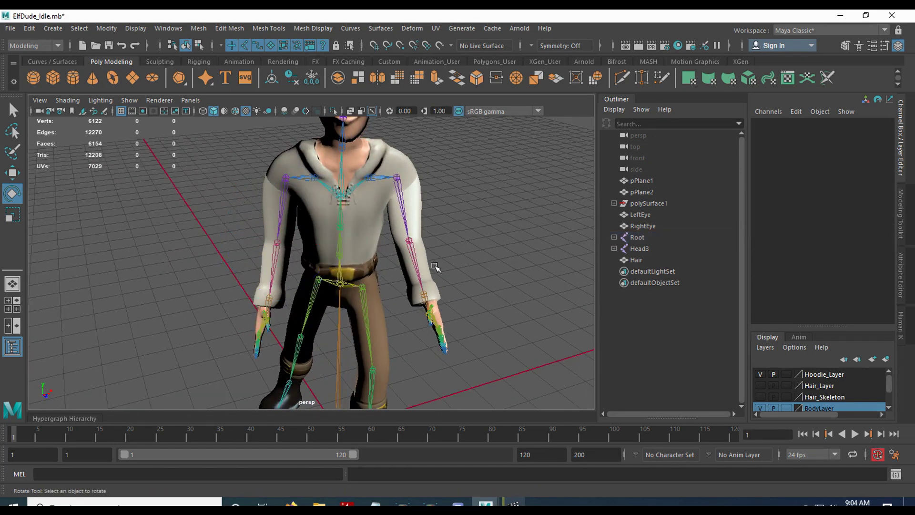
Rotate the R_Hip joint to about X -6.5, Y 0.9 and Z 9.9 degrees to adjust the back leg
{"action": "left_click", "coordinate": [268, 300]}
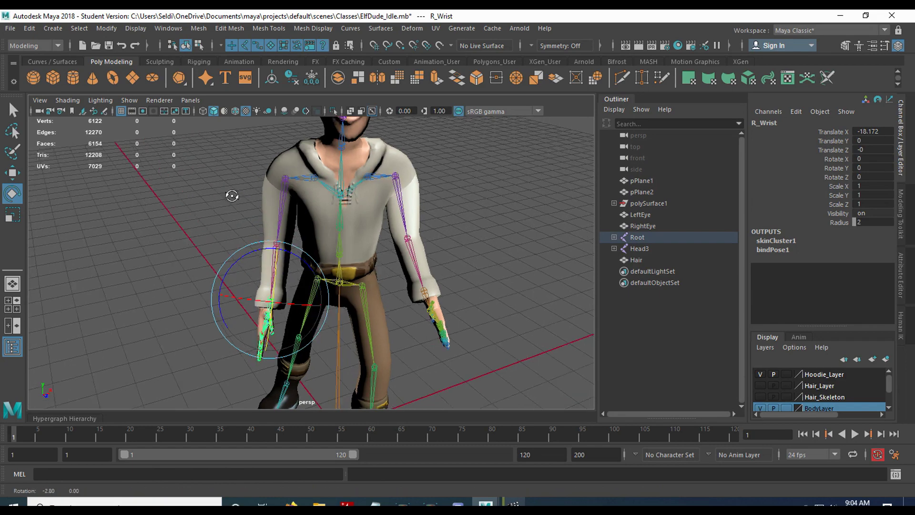
{"action": "left_click_drag", "start_coordinate": [231, 194], "coordinate": [456, 183], "text": "alt"}
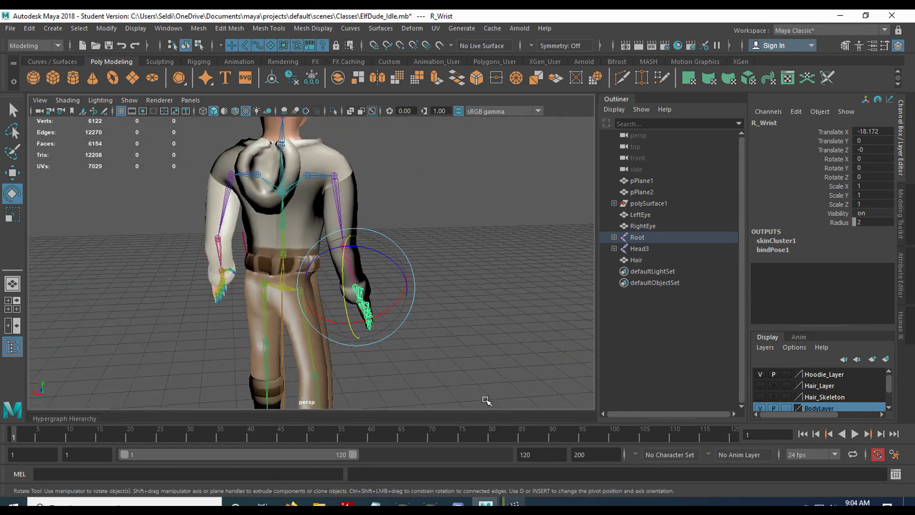
{"action": "middle_click_drag", "start_coordinate": [486, 400], "coordinate": [390, 276], "text": "alt"}
{"action": "mouse_move", "coordinate": [391, 276]}
{"action": "left_mouse_down", "text": "alt"}
{"action": "mouse_move", "coordinate": [416, 280]}
{"action": "mouse_move", "coordinate": [388, 284]}
{"action": "left_mouse_up", "text": "alt"}
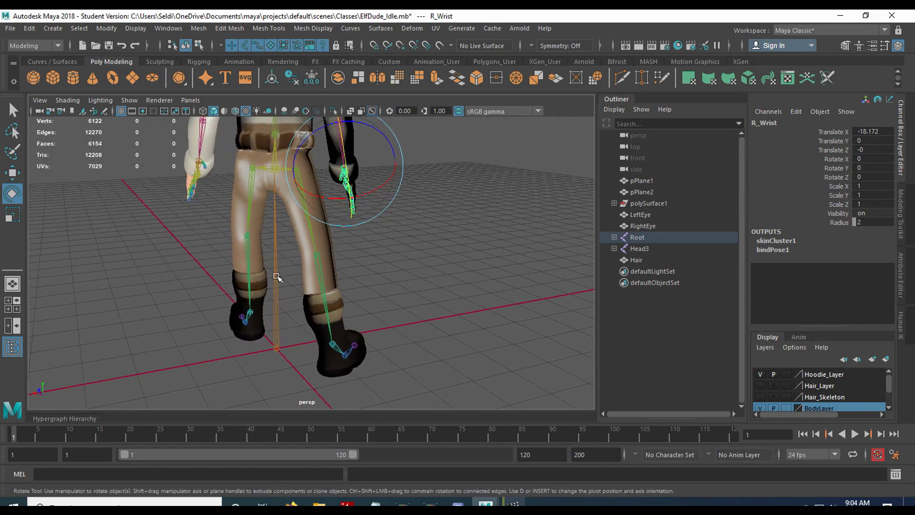
{"action": "left_click_drag", "start_coordinate": [276, 277], "coordinate": [248, 267], "text": "alt"}
{"action": "left_click", "coordinate": [309, 273]}
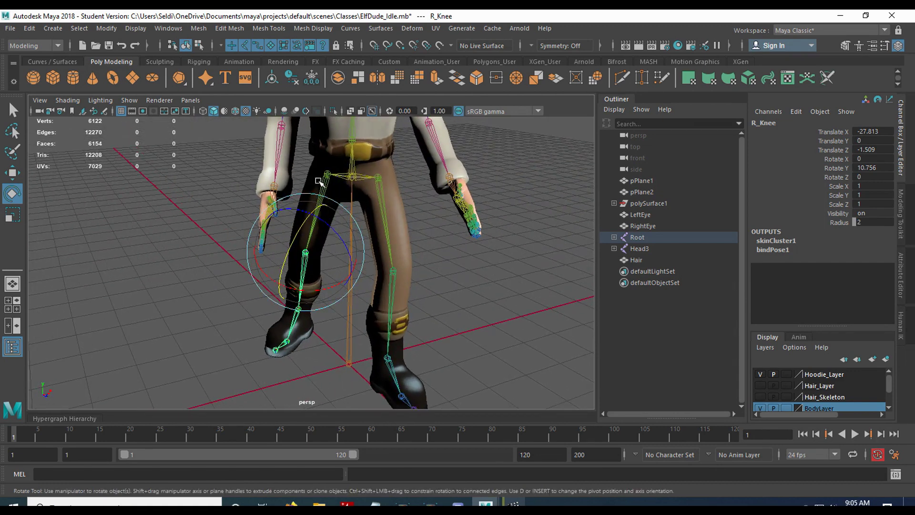
{"action": "left_click", "coordinate": [329, 222]}
{"action": "left_click_drag", "start_coordinate": [370, 166], "coordinate": [370, 159]}
{"action": "left_click_drag", "start_coordinate": [306, 210], "coordinate": [308, 211]}
{"action": "left_click_drag", "start_coordinate": [256, 251], "coordinate": [213, 250], "text": "alt"}
{"action": "scroll", "coordinate": [314, 284], "scroll_direction": "down", "scroll_amount": 3}
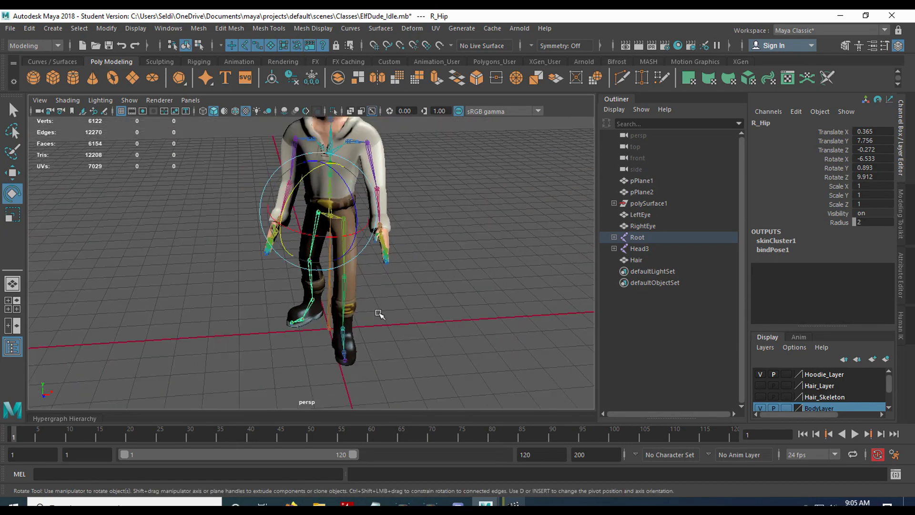
Examine the whole body pose in the front view, checking both feet against the floor line
{"action": "scroll", "coordinate": [385, 309], "scroll_direction": "down", "scroll_amount": 2}
{"action": "key", "text": "space"}
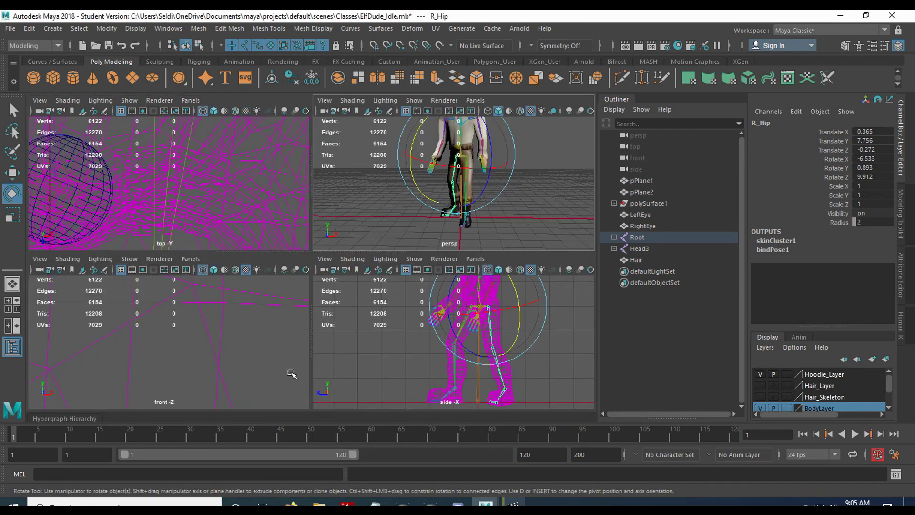
{"action": "key", "text": "space"}
{"action": "scroll", "coordinate": [266, 337], "scroll_direction": "down", "scroll_amount": 6}
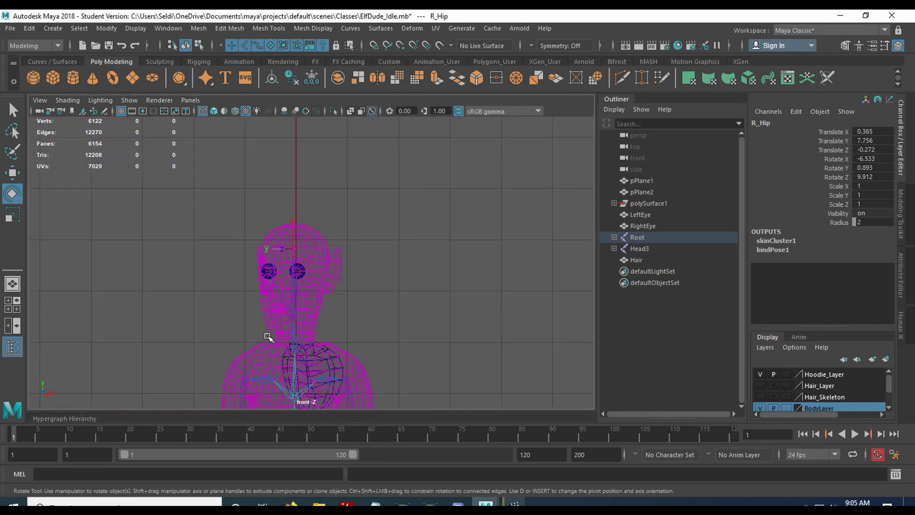
{"action": "scroll", "coordinate": [416, 211], "scroll_direction": "down", "scroll_amount": 4}
{"action": "scroll", "coordinate": [409, 266], "scroll_direction": "up", "scroll_amount": 1}
{"action": "left_click", "coordinate": [408, 337]}
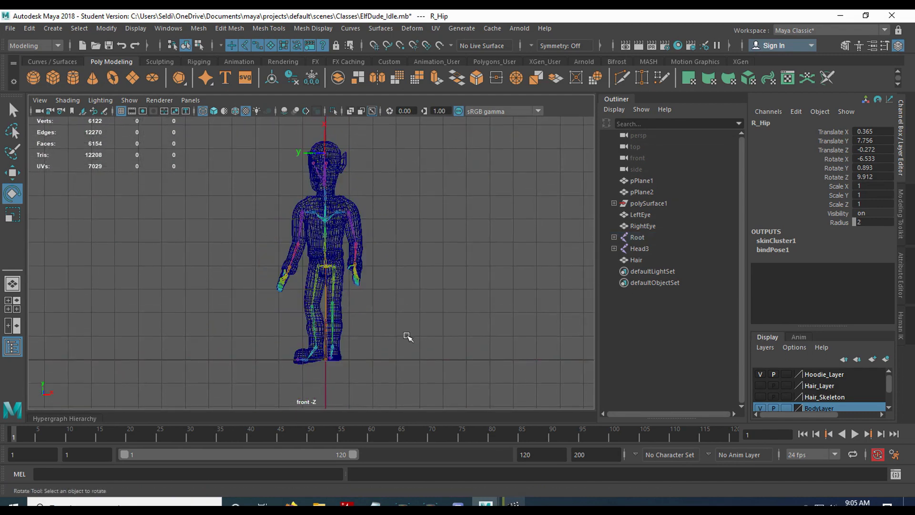
{"action": "scroll", "coordinate": [404, 367], "scroll_direction": "up", "scroll_amount": 3}
{"action": "middle_click_drag", "start_coordinate": [404, 367], "coordinate": [414, 335], "text": "alt"}
{"action": "scroll", "coordinate": [413, 337], "scroll_direction": "up", "scroll_amount": 1}
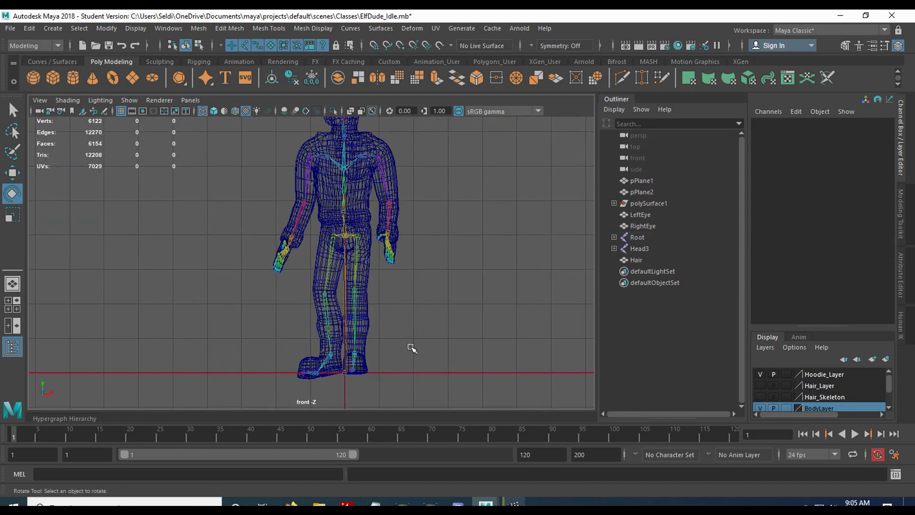
Rotate the L_Hip joint to about X -42.6, Y -15.2 and Z 15.8 degrees to reposition the left leg
{"action": "left_click_drag", "start_coordinate": [411, 347], "coordinate": [414, 350], "text": "alt"}
{"action": "left_click", "coordinate": [355, 262]}
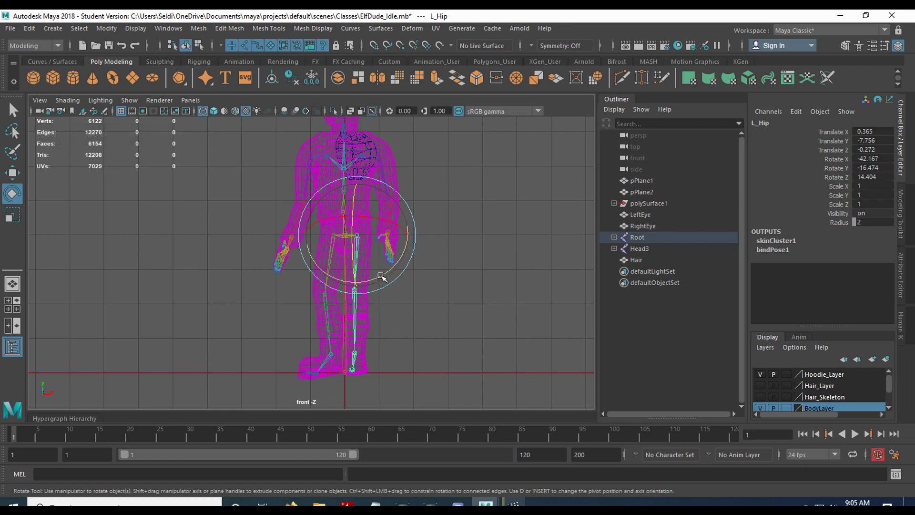
{"action": "left_click_drag", "start_coordinate": [373, 280], "coordinate": [375, 280]}
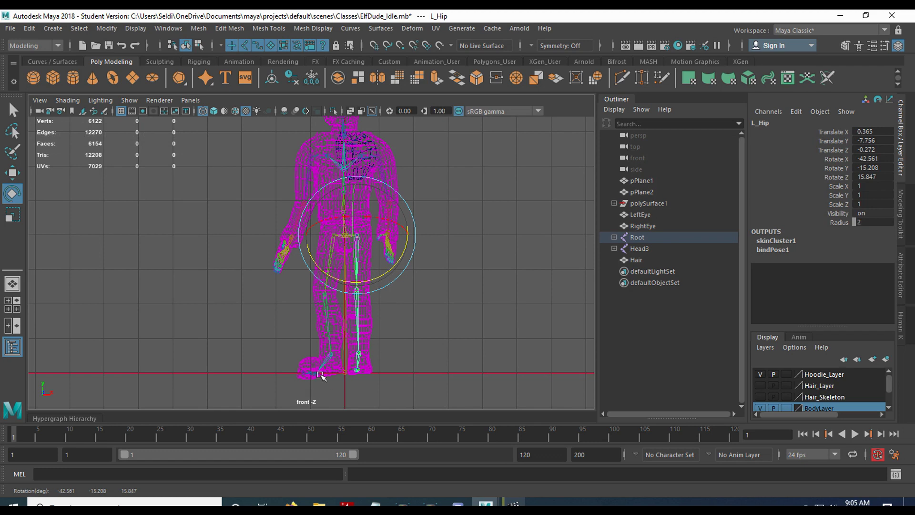
Rotate the R_Ankle joint to about X -16.8, Y -6.5 and Z -8.1 degrees to level the right foot
{"action": "left_click", "coordinate": [319, 375]}
{"action": "left_click", "coordinate": [319, 346]}
{"action": "left_click", "coordinate": [334, 352]}
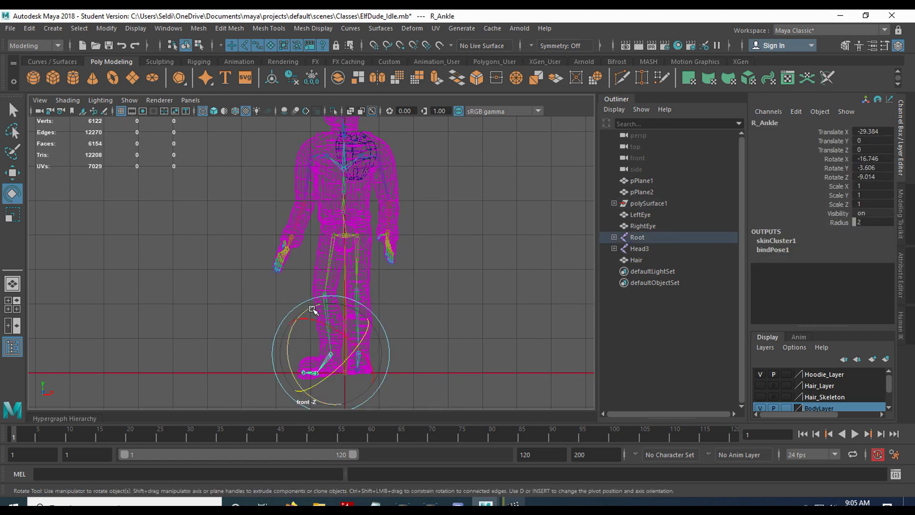
{"action": "left_click_drag", "start_coordinate": [313, 309], "coordinate": [315, 307]}
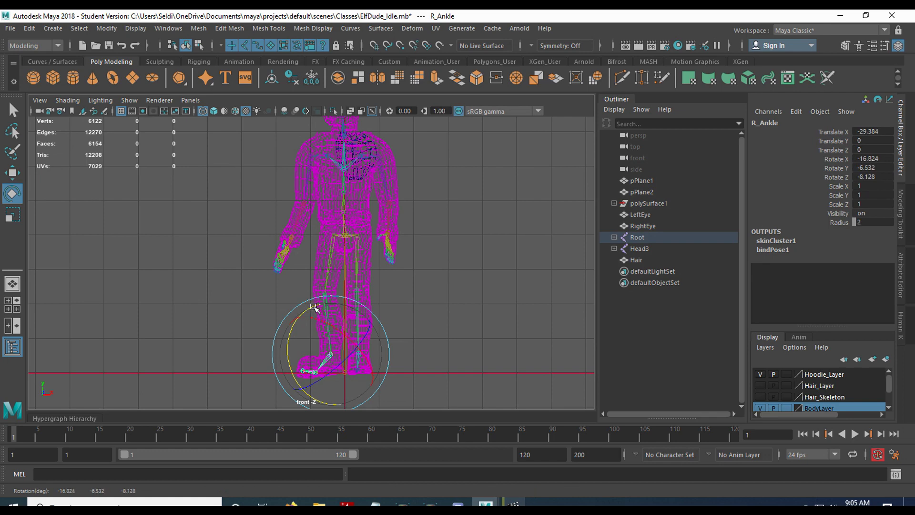
{"action": "left_click", "coordinate": [350, 280]}
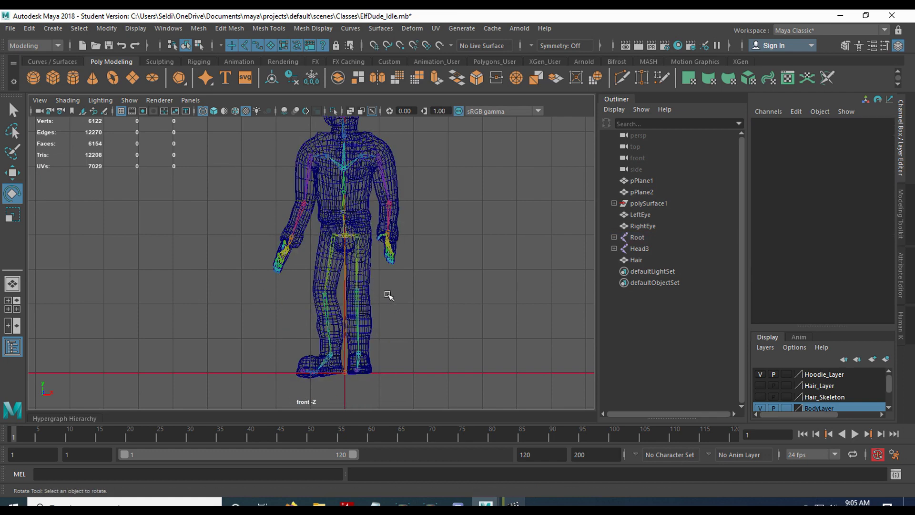
Rotate the Spine2 joint slightly in the perspective view to adjust the lean of the upper body
{"action": "key", "text": "space"}
{"action": "key", "text": "space"}
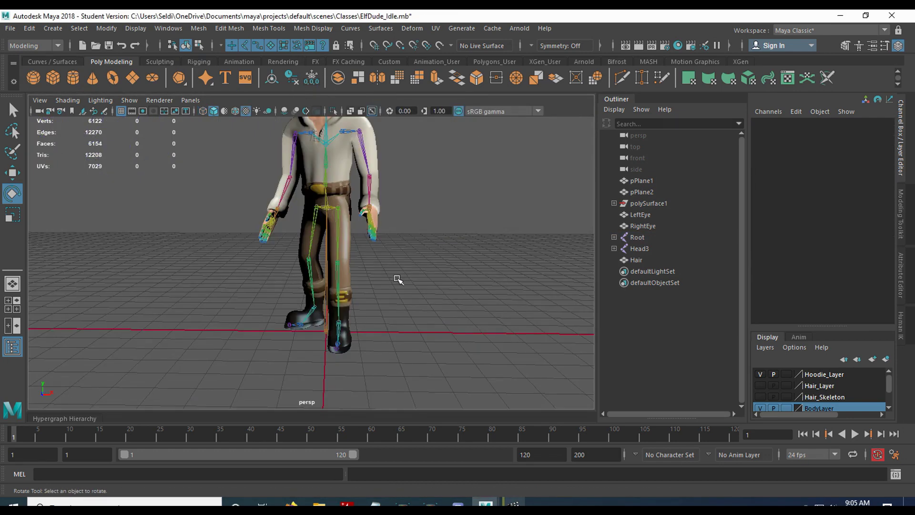
{"action": "left_click_drag", "start_coordinate": [397, 279], "coordinate": [479, 325], "text": "alt"}
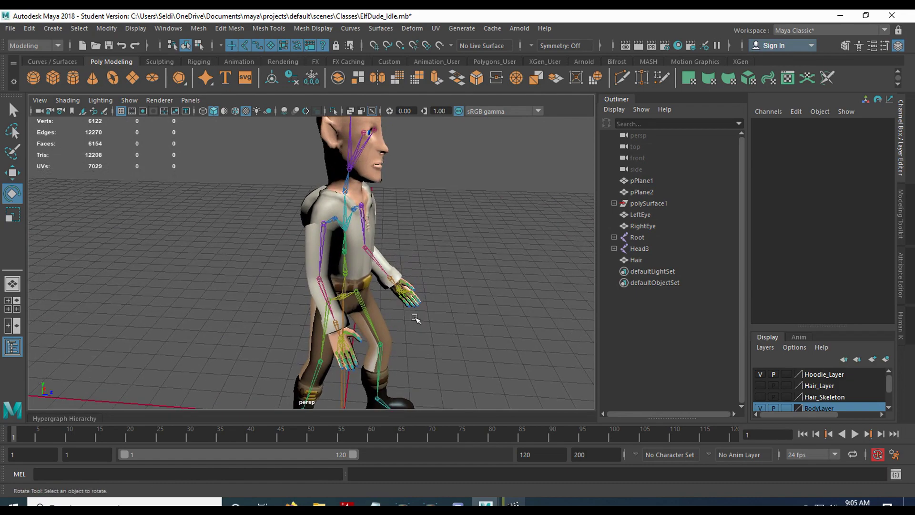
{"action": "left_click_drag", "start_coordinate": [416, 318], "coordinate": [398, 269], "text": "alt"}
{"action": "left_click", "coordinate": [339, 290]}
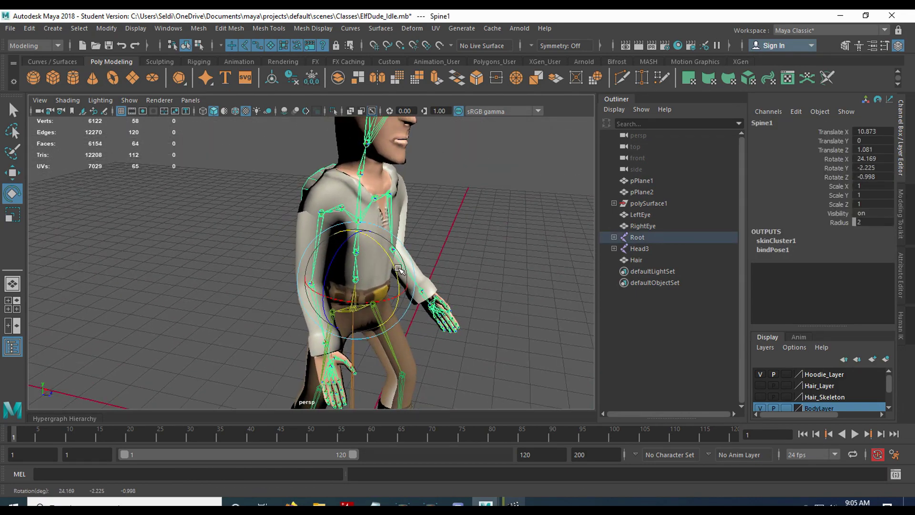
{"action": "left_click", "coordinate": [392, 249]}
{"action": "left_click", "coordinate": [358, 247]}
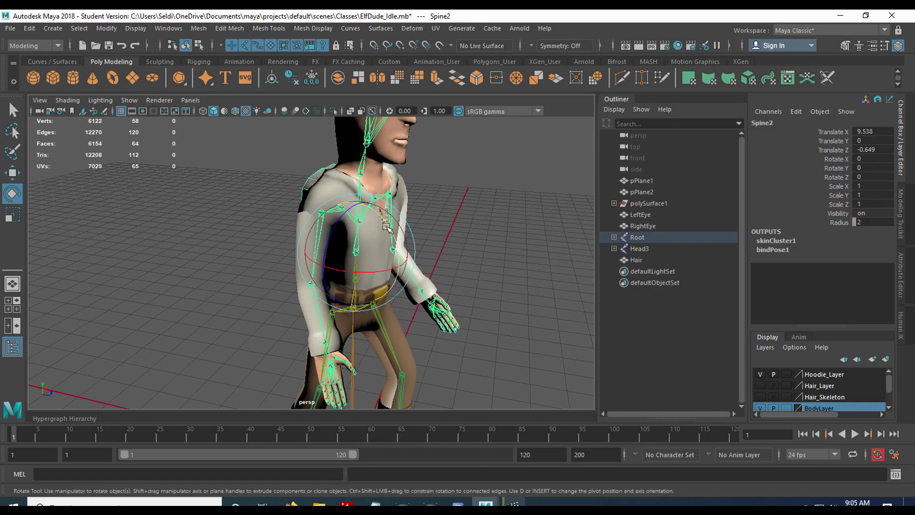
{"action": "left_click_drag", "start_coordinate": [386, 227], "coordinate": [387, 220]}
{"action": "left_click", "coordinate": [474, 255]}
{"action": "scroll", "coordinate": [439, 355], "scroll_direction": "down", "scroll_amount": 4}
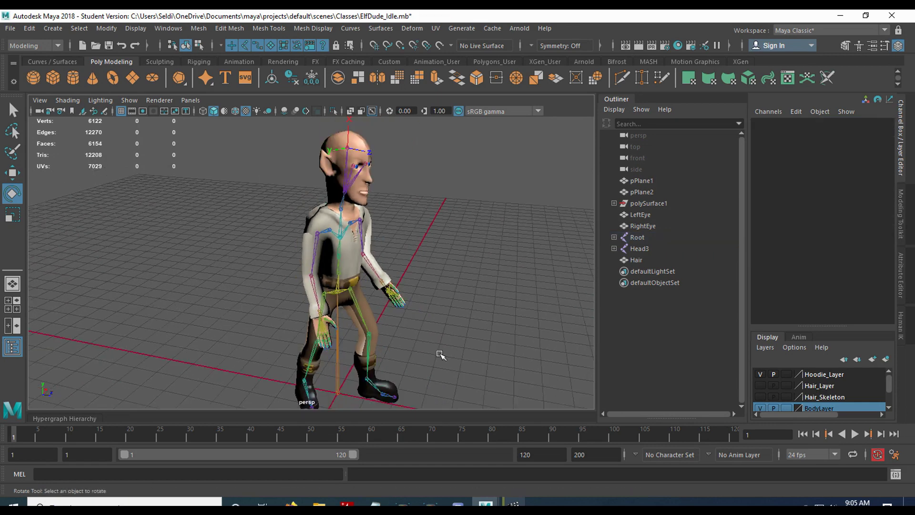
Examine the torso, shoulders and arms from several angles, including the bend at L_Elbow
{"action": "left_click_drag", "start_coordinate": [440, 355], "coordinate": [376, 320], "text": "alt"}
{"action": "scroll", "coordinate": [379, 320], "scroll_direction": "up", "scroll_amount": 5}
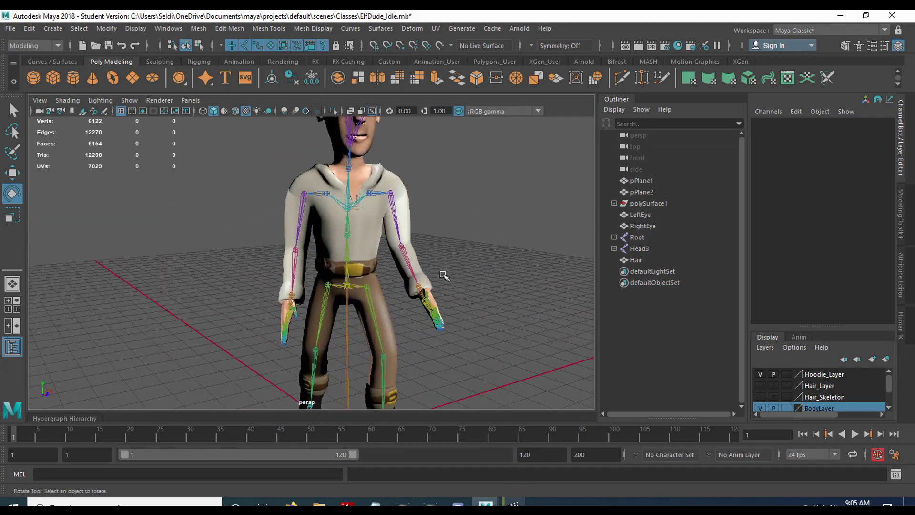
{"action": "middle_click_drag", "start_coordinate": [467, 261], "coordinate": [462, 286], "text": "alt"}
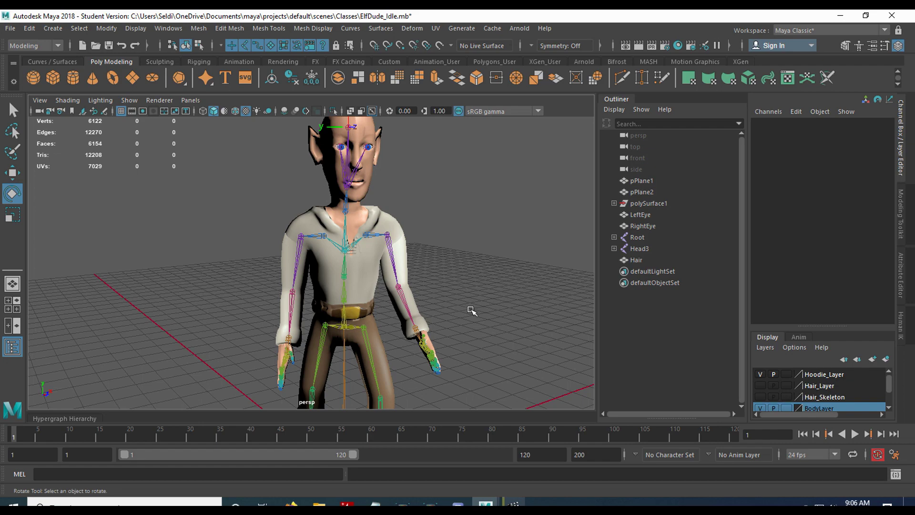
{"action": "scroll", "coordinate": [453, 316], "scroll_direction": "up", "scroll_amount": 5}
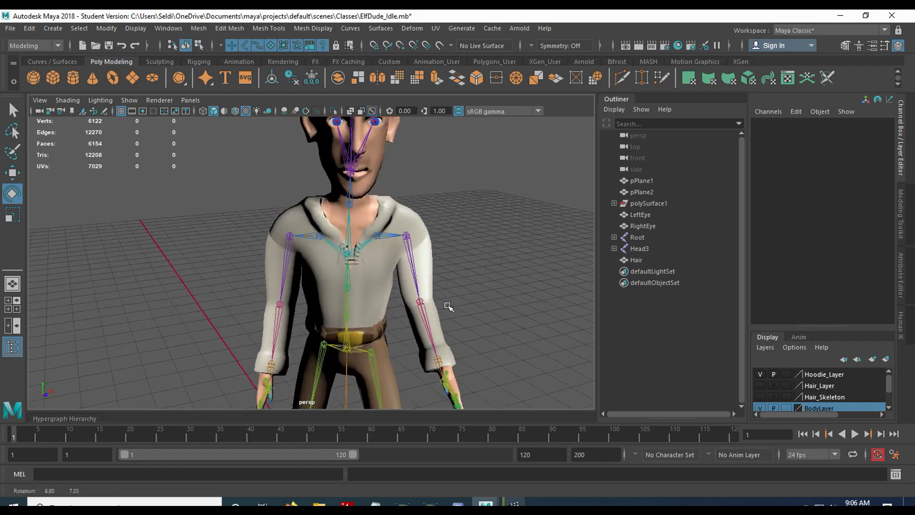
{"action": "left_click_drag", "start_coordinate": [462, 294], "coordinate": [377, 329], "text": "alt"}
{"action": "scroll", "coordinate": [420, 325], "scroll_direction": "down", "scroll_amount": 6}
{"action": "scroll", "coordinate": [379, 329], "scroll_direction": "up", "scroll_amount": 10}
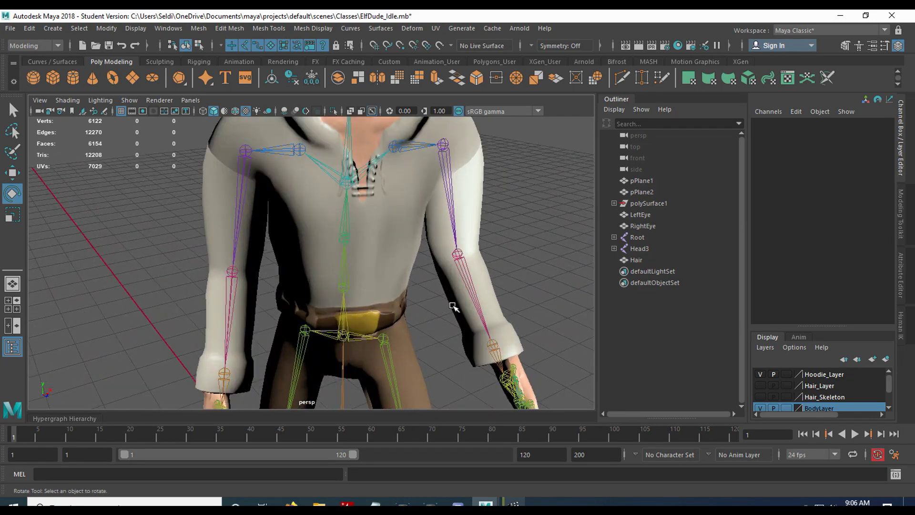
{"action": "left_click", "coordinate": [476, 309]}
{"action": "scroll", "coordinate": [458, 314], "scroll_direction": "down", "scroll_amount": 4}
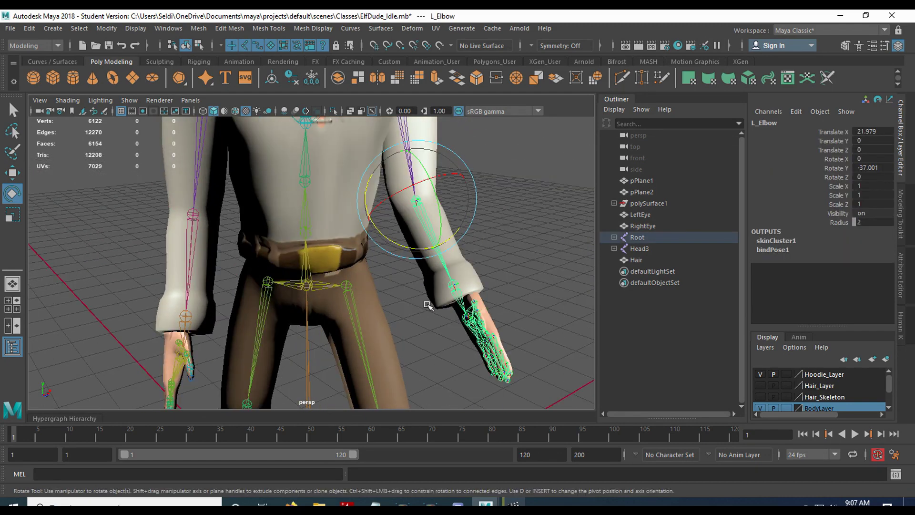
{"action": "scroll", "coordinate": [478, 297], "scroll_direction": "down", "scroll_amount": 2}
{"action": "middle_click_drag", "start_coordinate": [491, 275], "coordinate": [466, 301], "text": "alt"}
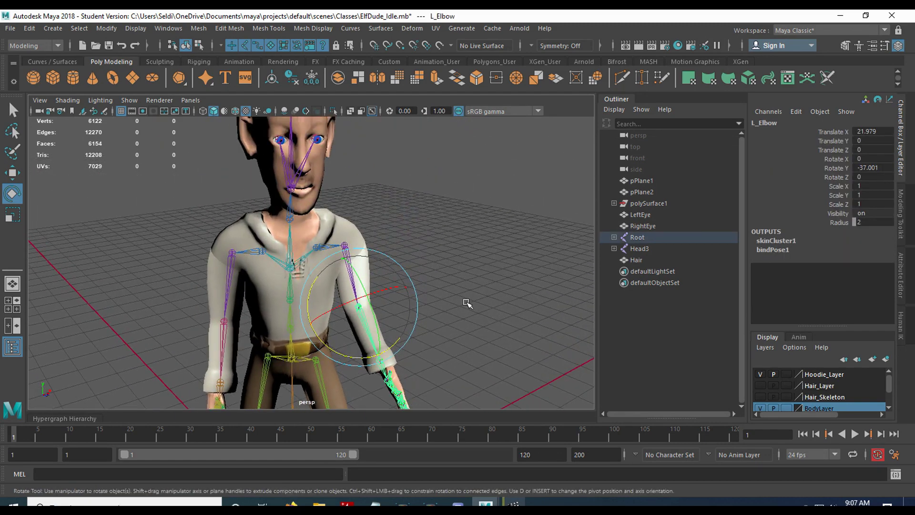
{"action": "left_click", "coordinate": [466, 301]}
Rotate the L_Collar joint to about -6.7 degrees in Z to lower the left shoulder
{"action": "scroll", "coordinate": [464, 282], "scroll_direction": "up", "scroll_amount": 3}
{"action": "middle_click_drag", "start_coordinate": [450, 245], "coordinate": [445, 270], "text": "alt"}
{"action": "scroll", "coordinate": [429, 273], "scroll_direction": "up", "scroll_amount": 3}
{"action": "left_click_drag", "start_coordinate": [412, 275], "coordinate": [322, 262], "text": "alt"}
{"action": "left_click", "coordinate": [336, 284]}
{"action": "left_click", "coordinate": [327, 252]}
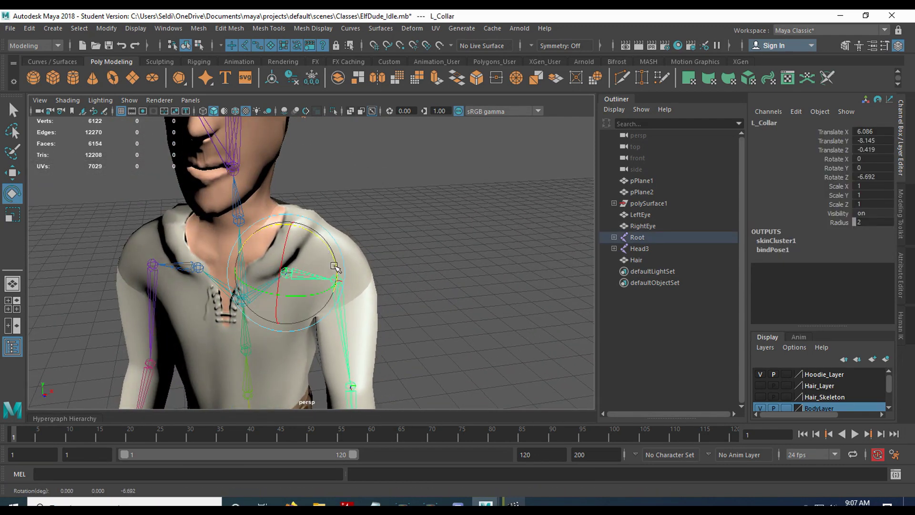
{"action": "left_click_drag", "start_coordinate": [405, 317], "coordinate": [460, 260], "text": "alt"}
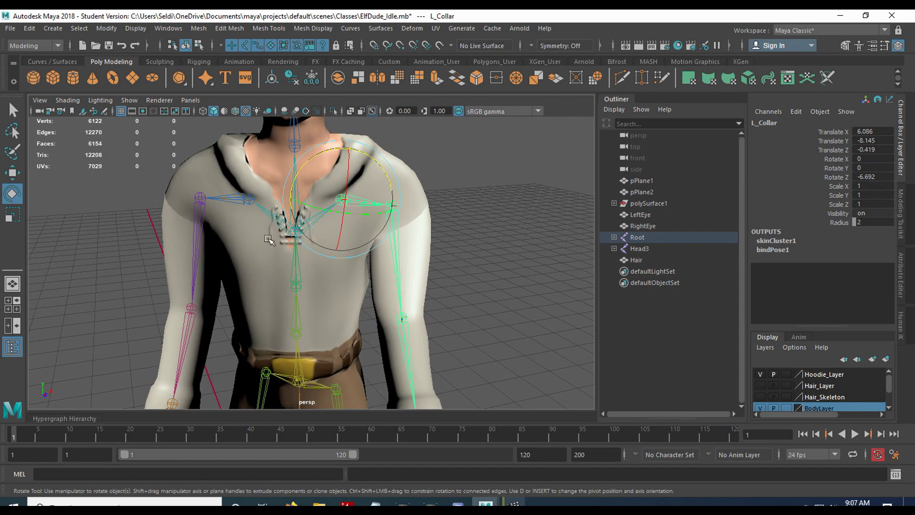
Rotate the R_Collar joint to about -4.2 degrees in Z to adjust the right shoulder
{"action": "left_click", "coordinate": [229, 200]}
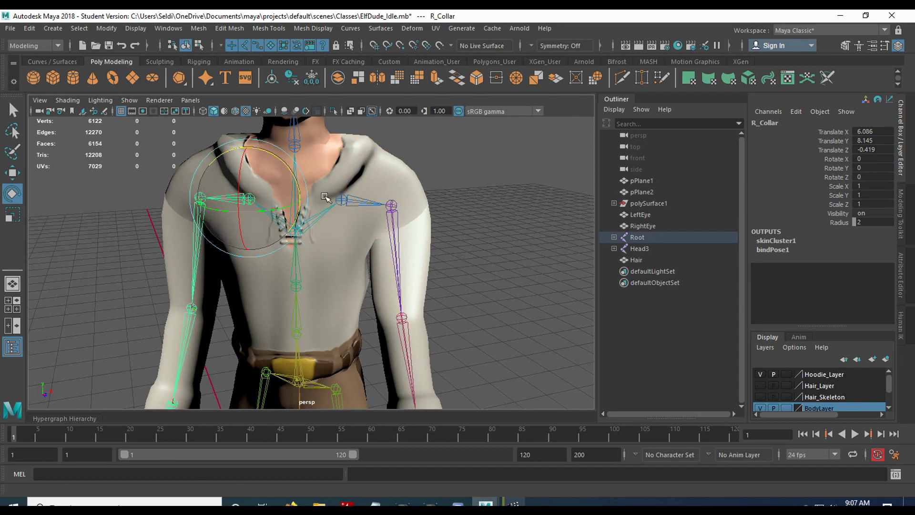
{"action": "left_click_drag", "start_coordinate": [391, 202], "coordinate": [363, 200], "text": "alt"}
{"action": "left_click_drag", "start_coordinate": [271, 160], "coordinate": [239, 308]}
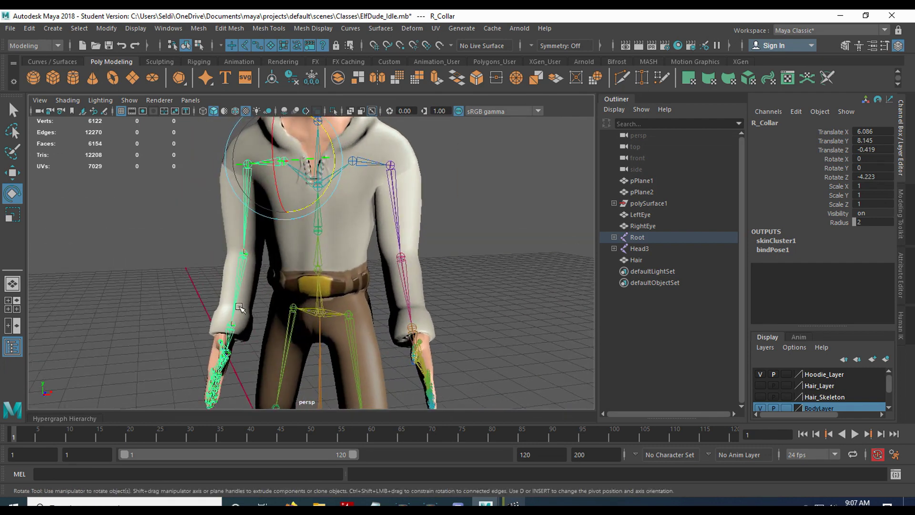
Rotate the R_Wrist joint to about X 15.6, Y 3.3 and Z -11.5 degrees to turn the right hand
{"action": "left_click", "coordinate": [263, 245]}
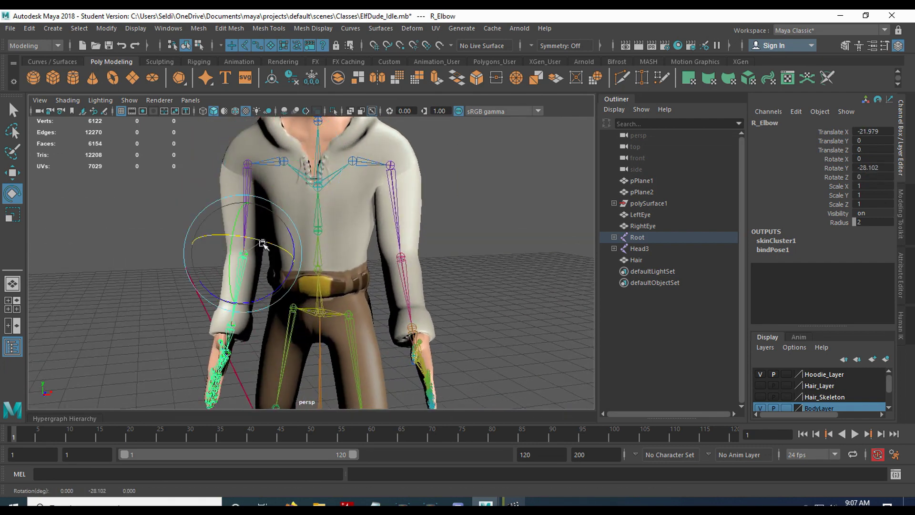
{"action": "left_click", "coordinate": [232, 325]}
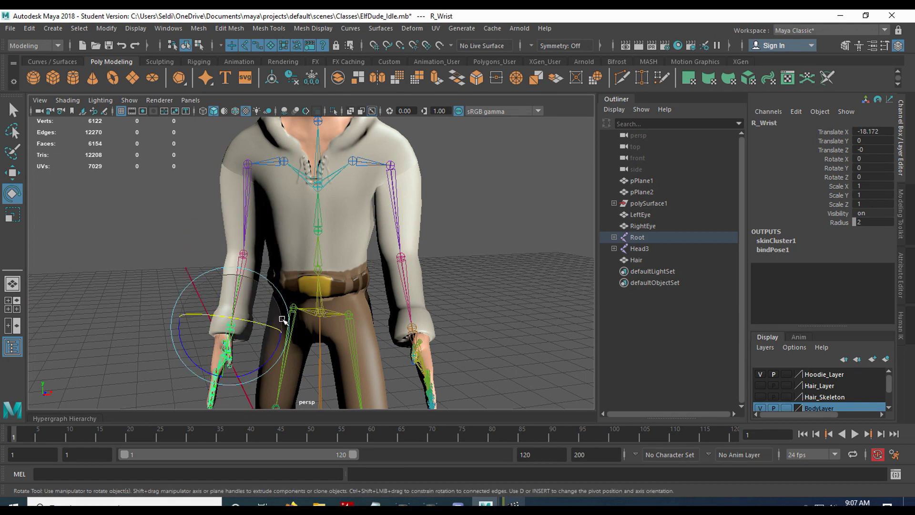
{"action": "left_click_drag", "start_coordinate": [251, 323], "coordinate": [269, 327]}
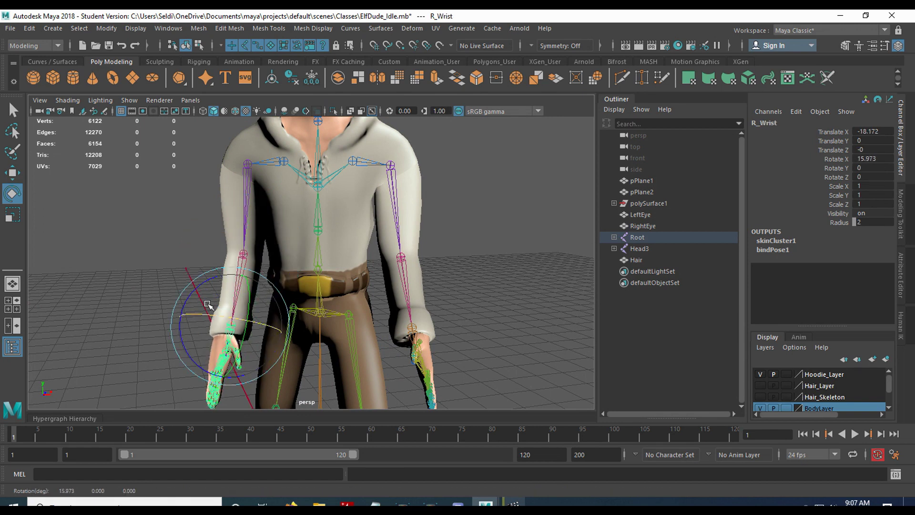
{"action": "left_click_drag", "start_coordinate": [171, 285], "coordinate": [205, 274], "text": "alt"}
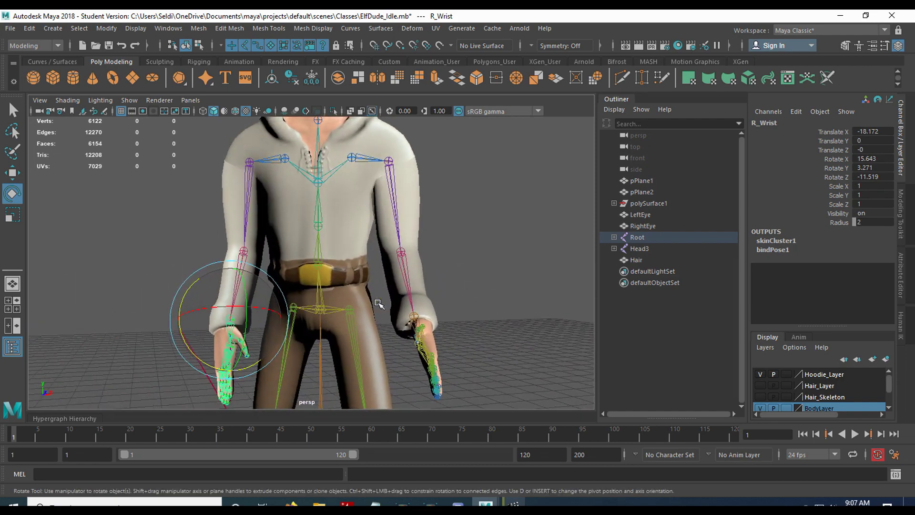
Adjust the L_Elbow joint's rotation to reposition the left forearm and hand
{"action": "left_click", "coordinate": [411, 313]}
{"action": "left_click_drag", "start_coordinate": [411, 314], "coordinate": [578, 250], "text": "alt"}
{"action": "left_click", "coordinate": [451, 217]}
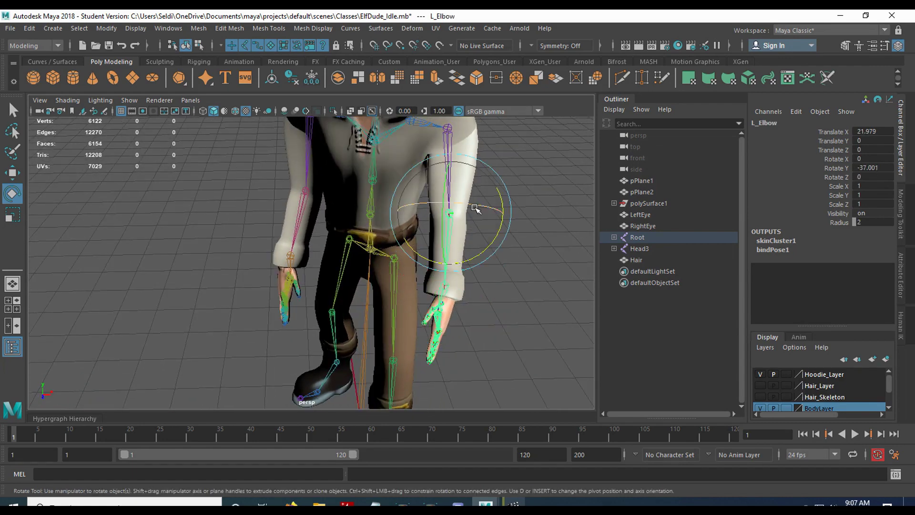
{"action": "left_click_drag", "start_coordinate": [473, 206], "coordinate": [464, 206]}
{"action": "left_click_drag", "start_coordinate": [501, 285], "coordinate": [492, 259], "text": "alt"}
{"action": "left_click", "coordinate": [490, 312]}
{"action": "left_click_drag", "start_coordinate": [491, 312], "coordinate": [486, 330], "text": "alt"}
Curl the left index finger toward the palm by rotating its joints from L_Index1 outward
{"action": "left_click_drag", "start_coordinate": [420, 336], "coordinate": [483, 348], "text": "alt"}
{"action": "middle_click_drag", "start_coordinate": [446, 370], "coordinate": [417, 293], "text": "alt"}
{"action": "scroll", "coordinate": [422, 296], "scroll_direction": "up", "scroll_amount": 4}
{"action": "left_click_drag", "start_coordinate": [429, 302], "coordinate": [461, 291], "text": "alt"}
{"action": "middle_click_drag", "start_coordinate": [460, 290], "coordinate": [383, 318], "text": "alt"}
{"action": "scroll", "coordinate": [419, 324], "scroll_direction": "up", "scroll_amount": 4}
{"action": "middle_click_drag", "start_coordinate": [460, 324], "coordinate": [343, 302], "text": "alt"}
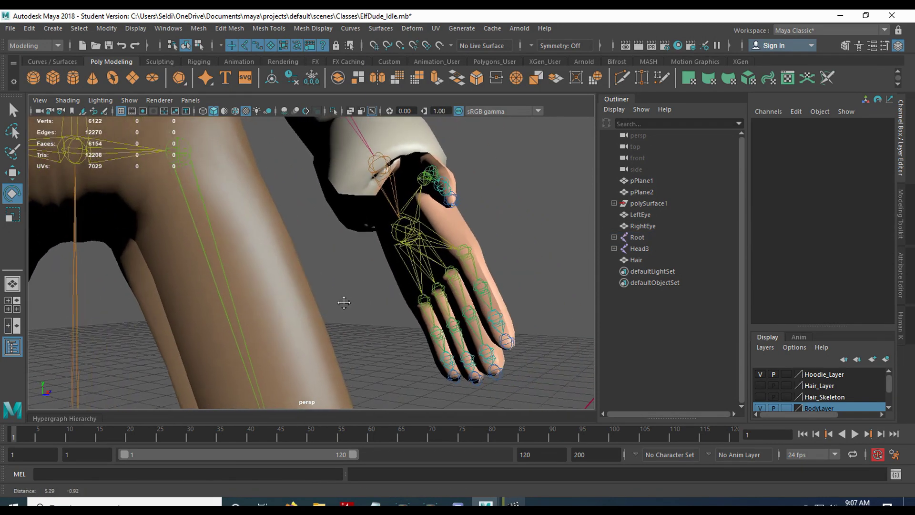
{"action": "left_click_drag", "start_coordinate": [343, 302], "coordinate": [413, 299], "text": "alt"}
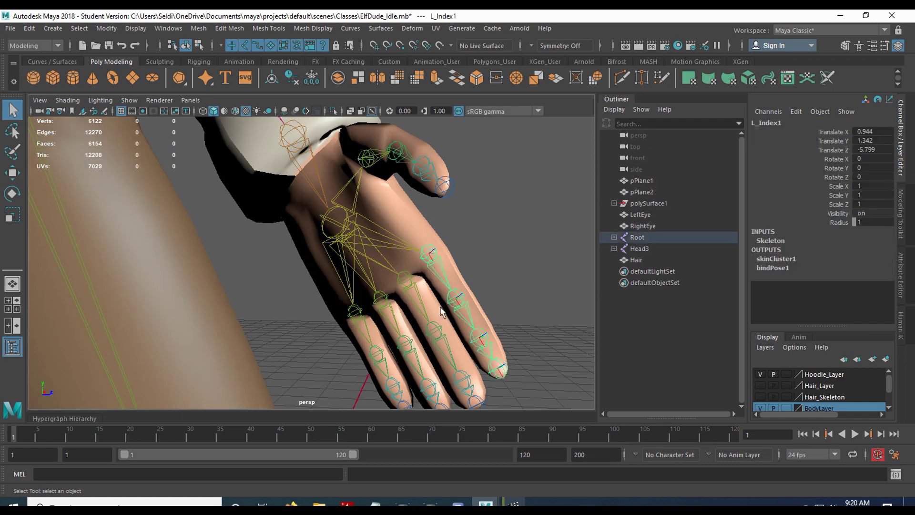
{"action": "key", "text": "e"}
{"action": "left_click_drag", "start_coordinate": [427, 308], "coordinate": [346, 224]}
{"action": "left_click_drag", "start_coordinate": [358, 258], "coordinate": [284, 213], "text": "alt"}
Curl the left middle finger toward the palm, rotating L_Middle1 to about -101.5 degrees in Z
{"action": "key", "text": "q"}
{"action": "left_click", "coordinate": [401, 312]}
{"action": "key", "text": "e"}
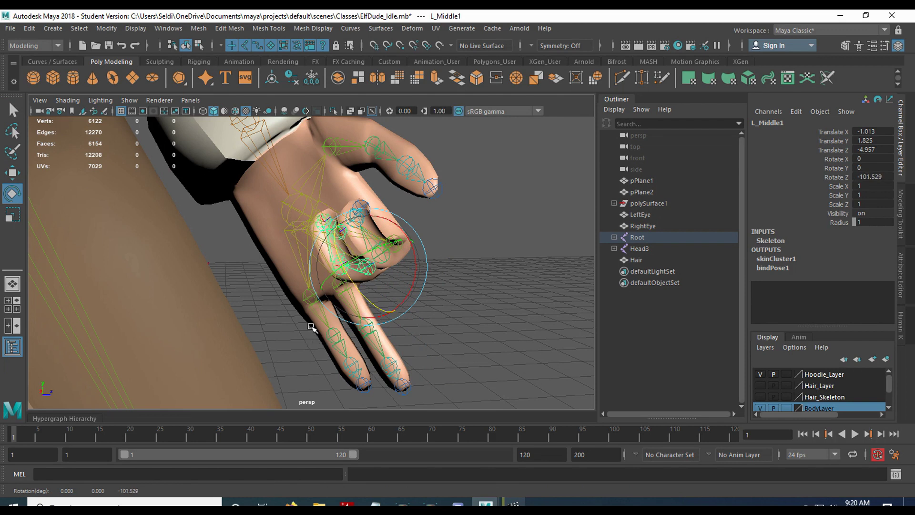
Curl the left ring and pinky fingers together toward the palm to close the hand
{"action": "left_click", "coordinate": [378, 363]}
{"action": "key", "text": "q"}
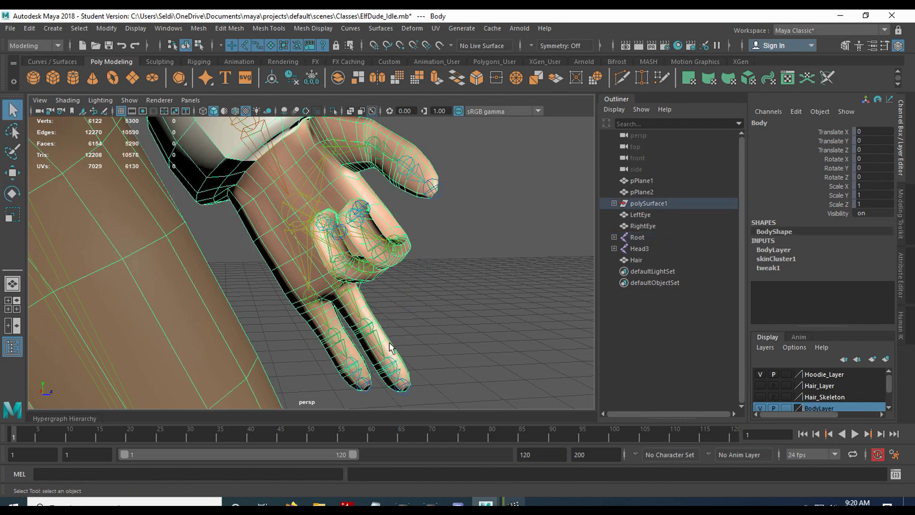
{"action": "left_click", "coordinate": [315, 318]}
{"action": "key", "text": "e"}
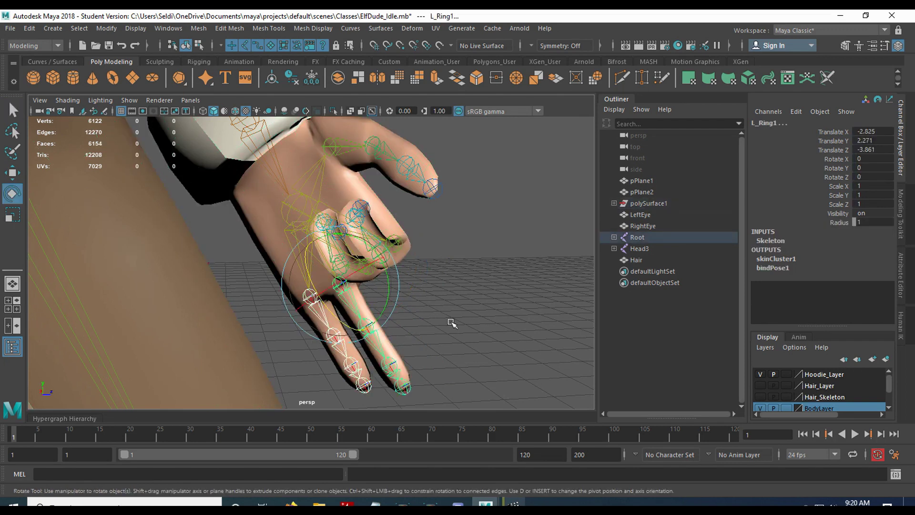
{"action": "left_click_drag", "start_coordinate": [364, 318], "coordinate": [466, 290]}
{"action": "left_click", "coordinate": [469, 293]}
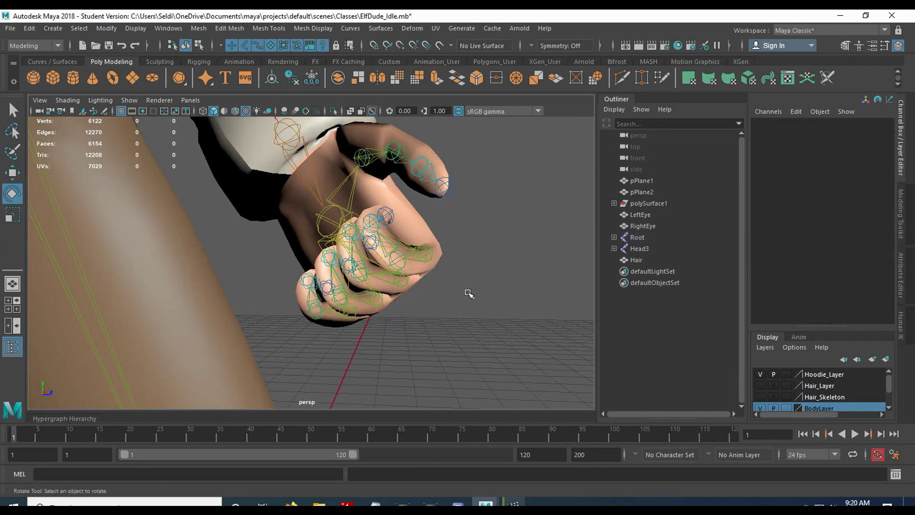
Loosen the left middle finger's curl by rotating L_Middle1 to about -92.8 degrees in Z
{"action": "left_click", "coordinate": [396, 285]}
{"action": "left_click_drag", "start_coordinate": [399, 293], "coordinate": [352, 329]}
{"action": "left_click", "coordinate": [475, 334]}
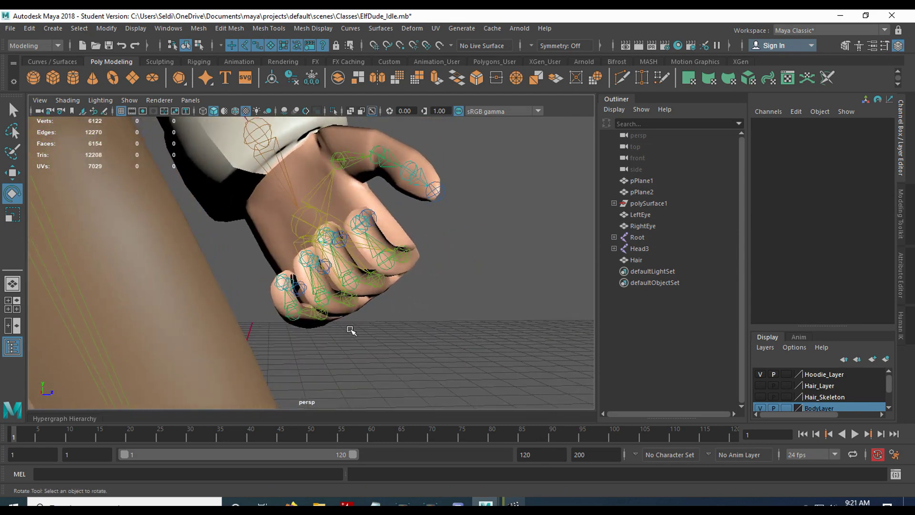
Loosen the left fist by rotating the base joints of the pinky, ring, middle and index fingers together away from the palm
{"action": "left_click", "coordinate": [323, 322]}
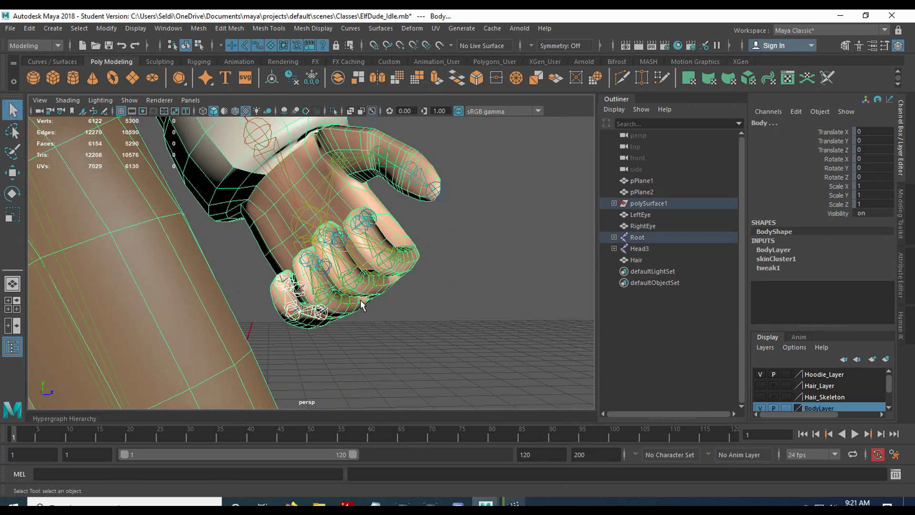
{"action": "left_click", "coordinate": [337, 325]}
{"action": "left_click", "coordinate": [355, 299]}
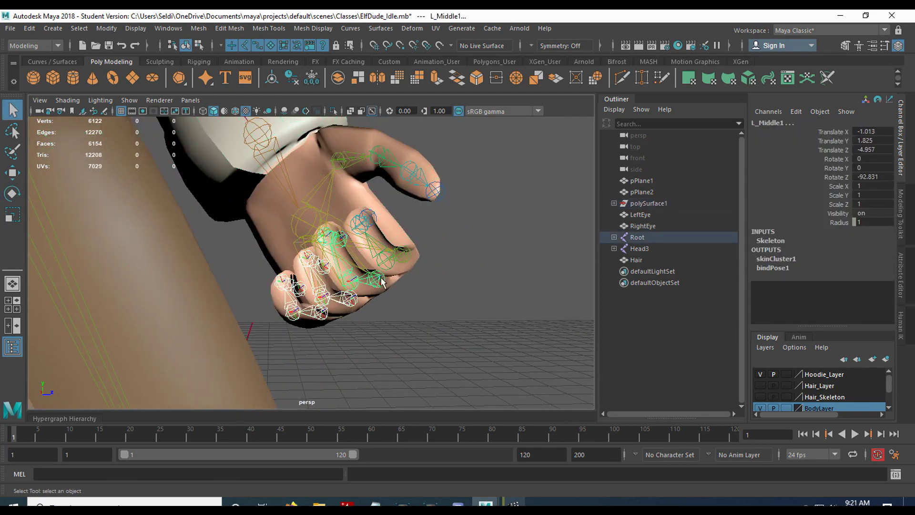
{"action": "left_click", "coordinate": [397, 259]}
{"action": "key", "text": "e"}
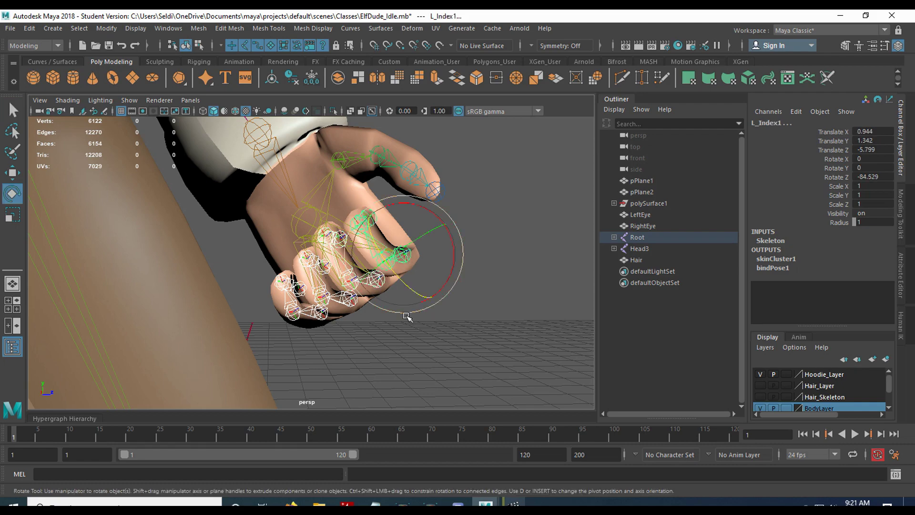
{"action": "left_click_drag", "start_coordinate": [406, 315], "coordinate": [412, 196]}
{"action": "left_click", "coordinate": [481, 356]}
Rotate L_Thumb1 so the left thumb bends in toward the palm
{"action": "left_click", "coordinate": [378, 168]}
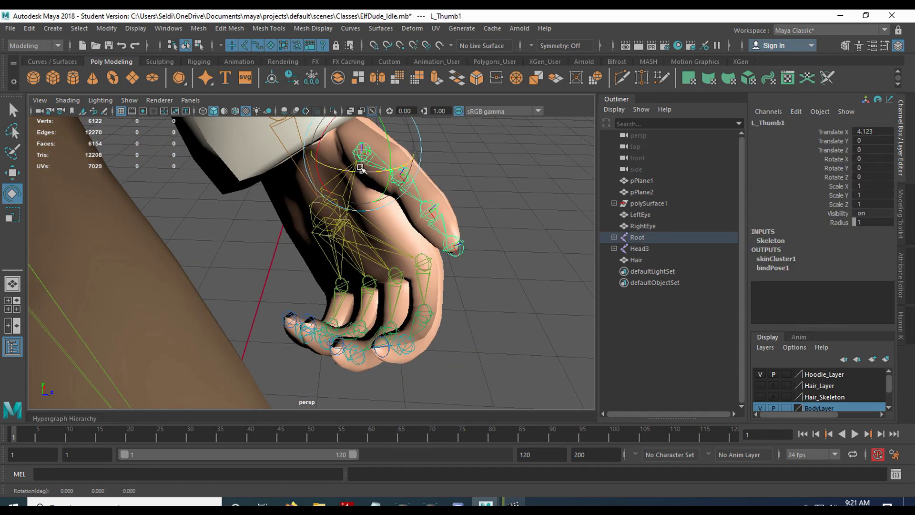
{"action": "left_click_drag", "start_coordinate": [378, 168], "coordinate": [338, 169]}
{"action": "left_click_drag", "start_coordinate": [365, 141], "coordinate": [363, 159]}
{"action": "left_click_drag", "start_coordinate": [442, 249], "coordinate": [407, 245], "text": "alt"}
{"action": "left_click", "coordinate": [486, 270]}
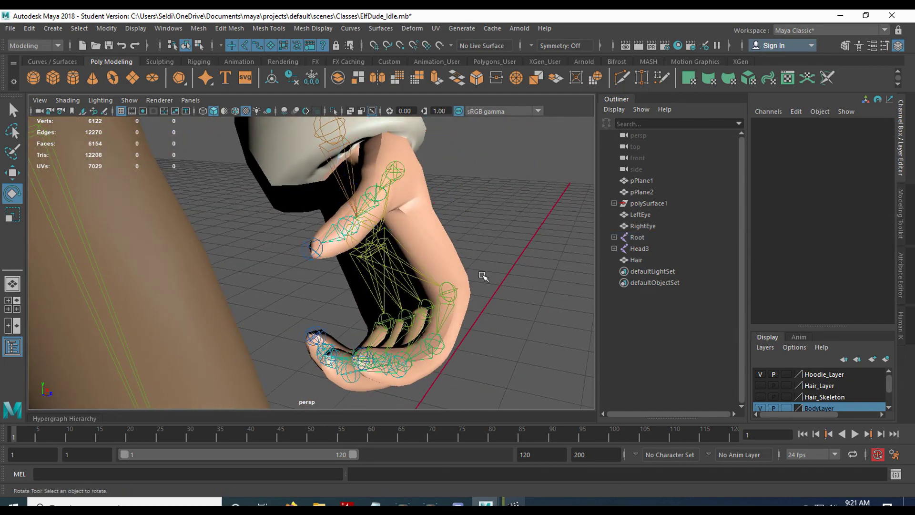
Curl the right index, middle, ring and pinky fingers together toward the palm by rotating their base joints
{"action": "scroll", "coordinate": [482, 276], "scroll_direction": "down", "scroll_amount": 2}
{"action": "left_click_drag", "start_coordinate": [480, 280], "coordinate": [432, 306], "text": "alt"}
{"action": "scroll", "coordinate": [432, 306], "scroll_direction": "up", "scroll_amount": 2}
{"action": "left_click_drag", "start_coordinate": [293, 313], "coordinate": [356, 303], "text": "alt"}
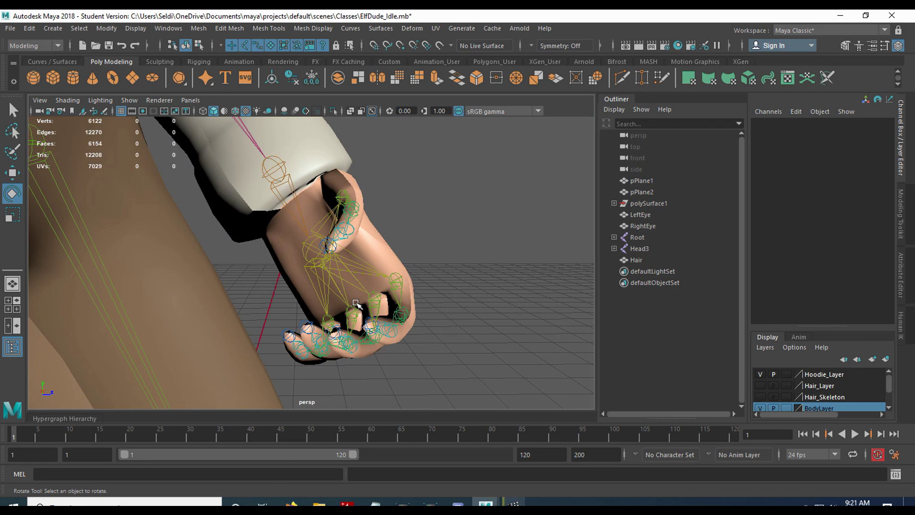
{"action": "left_click_drag", "start_coordinate": [454, 272], "coordinate": [385, 251], "text": "alt"}
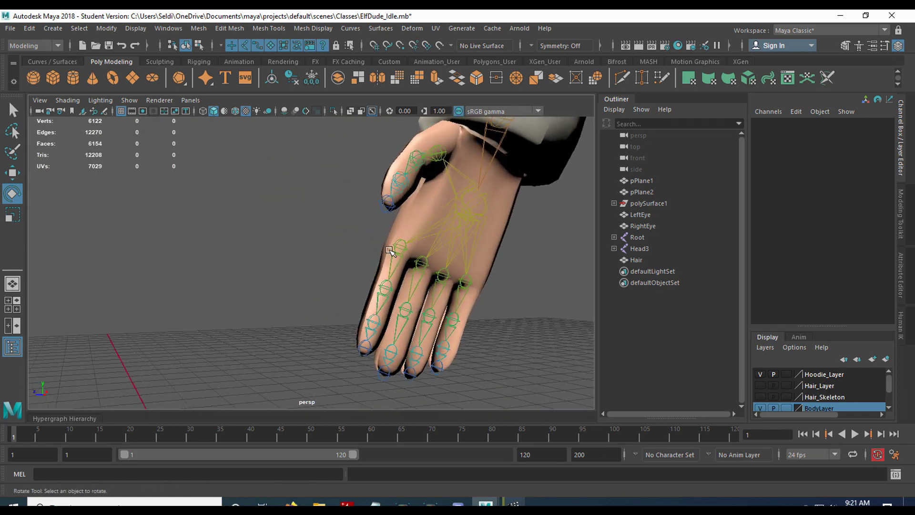
{"action": "left_click", "coordinate": [404, 244]}
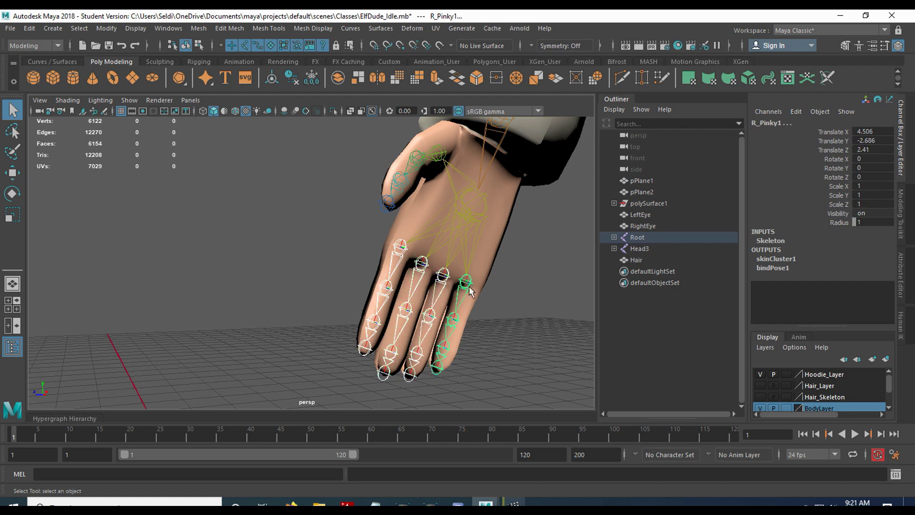
{"action": "key", "text": "e"}
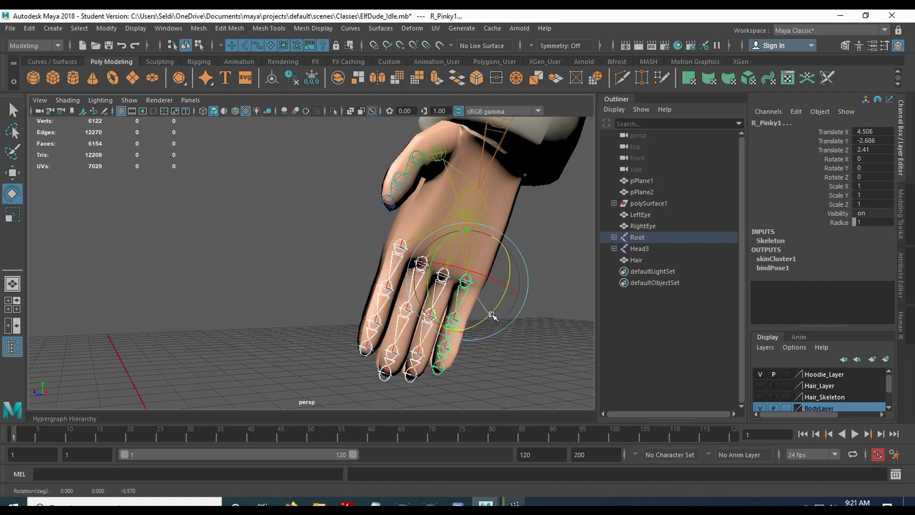
{"action": "left_click_drag", "start_coordinate": [488, 315], "coordinate": [504, 292]}
Rotate R_Thumb1 on several axes so the right thumb bends in toward the palm
{"action": "left_click_drag", "start_coordinate": [494, 344], "coordinate": [348, 230], "text": "alt"}
{"action": "left_click", "coordinate": [315, 206]}
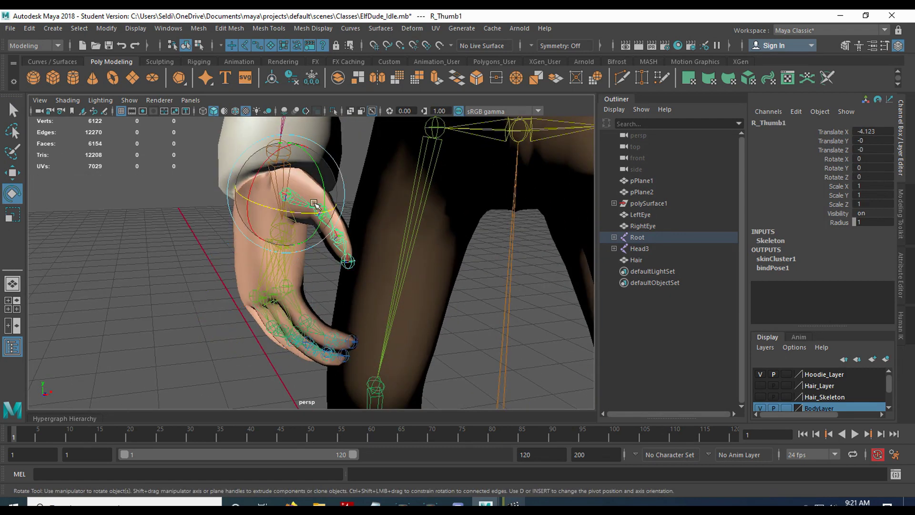
{"action": "left_click_drag", "start_coordinate": [320, 176], "coordinate": [324, 190]}
{"action": "left_click_drag", "start_coordinate": [282, 215], "coordinate": [292, 220]}
{"action": "left_click_drag", "start_coordinate": [324, 187], "coordinate": [329, 193]}
{"action": "left_click_drag", "start_coordinate": [383, 255], "coordinate": [429, 302], "text": "alt"}
{"action": "left_click", "coordinate": [459, 319]}
Turn the elf's neck sideways by rotating the Neck joint about 10.5 degrees in X
{"action": "scroll", "coordinate": [459, 319], "scroll_direction": "down", "scroll_amount": 8}
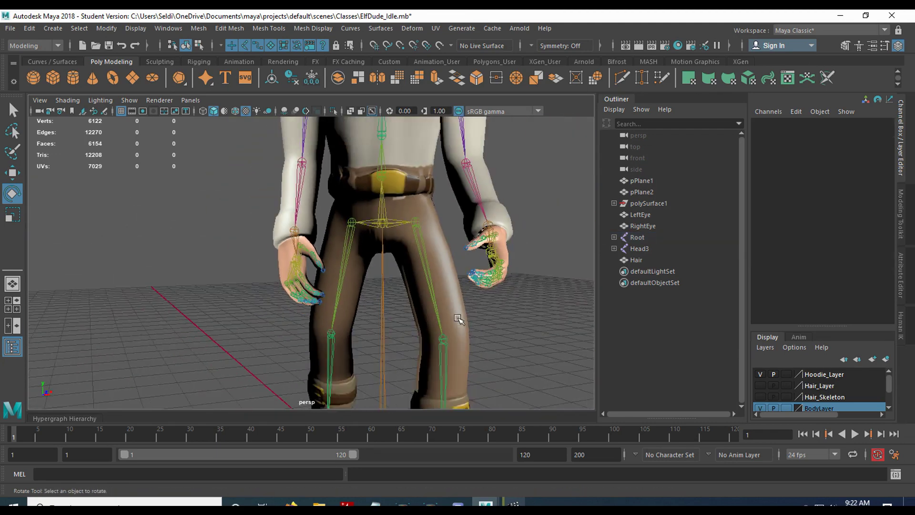
{"action": "mouse_move", "coordinate": [509, 317]}
{"action": "left_mouse_down", "text": "alt"}
{"action": "mouse_move", "coordinate": [410, 333]}
{"action": "mouse_move", "coordinate": [480, 321]}
{"action": "mouse_move", "coordinate": [437, 313]}
{"action": "mouse_move", "coordinate": [448, 312]}
{"action": "mouse_move", "coordinate": [496, 328]}
{"action": "left_mouse_up", "text": "alt"}
{"action": "left_click_drag", "start_coordinate": [437, 244], "coordinate": [384, 291], "text": "alt"}
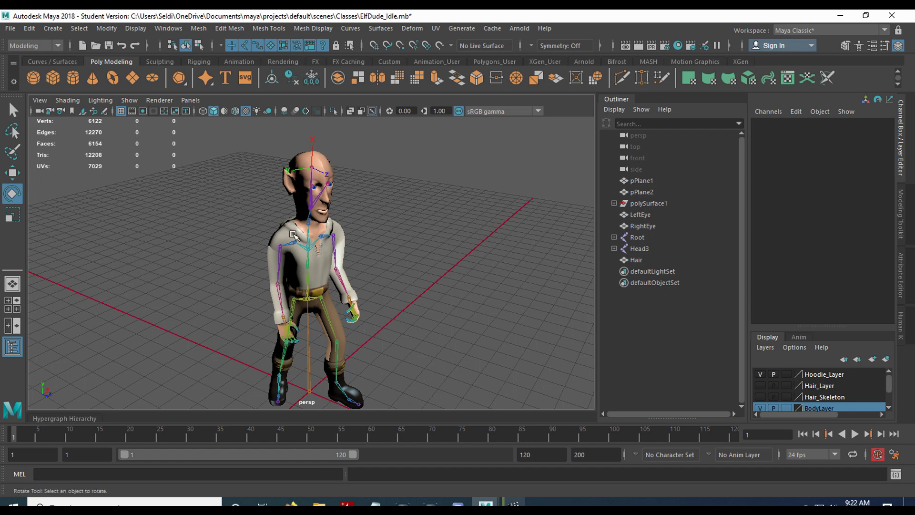
{"action": "scroll", "coordinate": [399, 276], "scroll_direction": "up", "scroll_amount": 10}
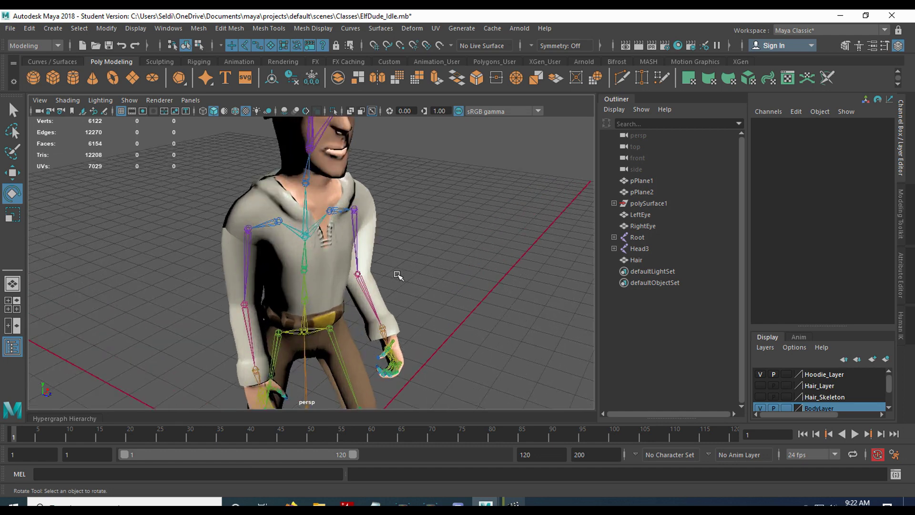
{"action": "left_click", "coordinate": [313, 261]}
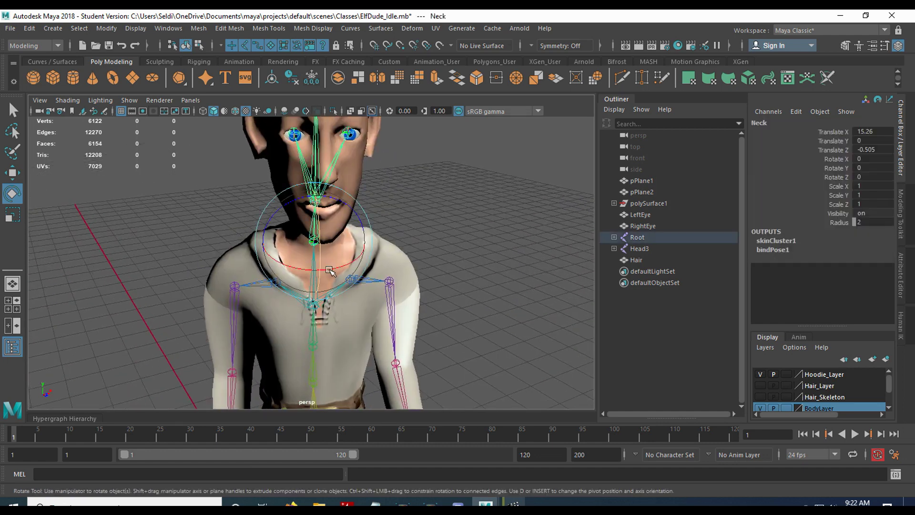
{"action": "left_click_drag", "start_coordinate": [313, 260], "coordinate": [295, 284], "text": "alt"}
{"action": "left_click_drag", "start_coordinate": [355, 266], "coordinate": [352, 265]}
{"action": "left_click_drag", "start_coordinate": [434, 255], "coordinate": [396, 251], "text": "alt"}
{"action": "left_click", "coordinate": [461, 200]}
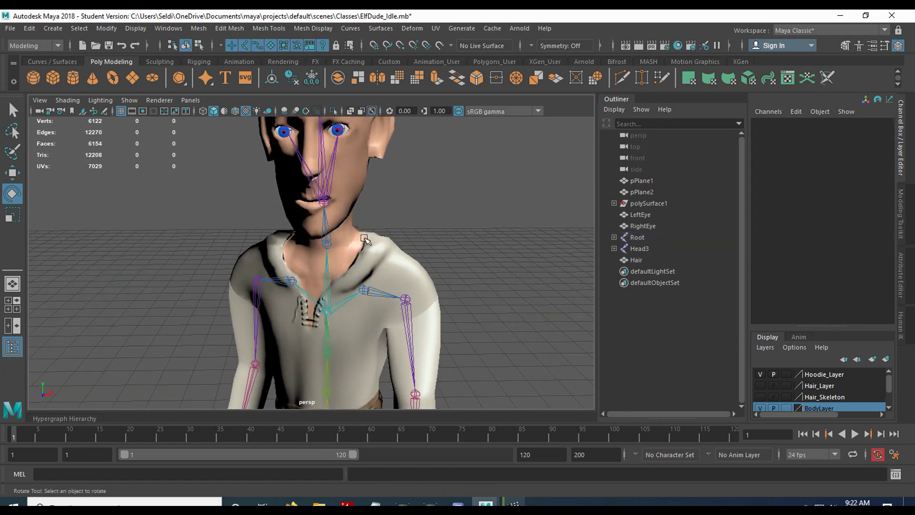
Turn the elf's face slightly by rotating the Head joint
{"action": "left_click", "coordinate": [328, 204]}
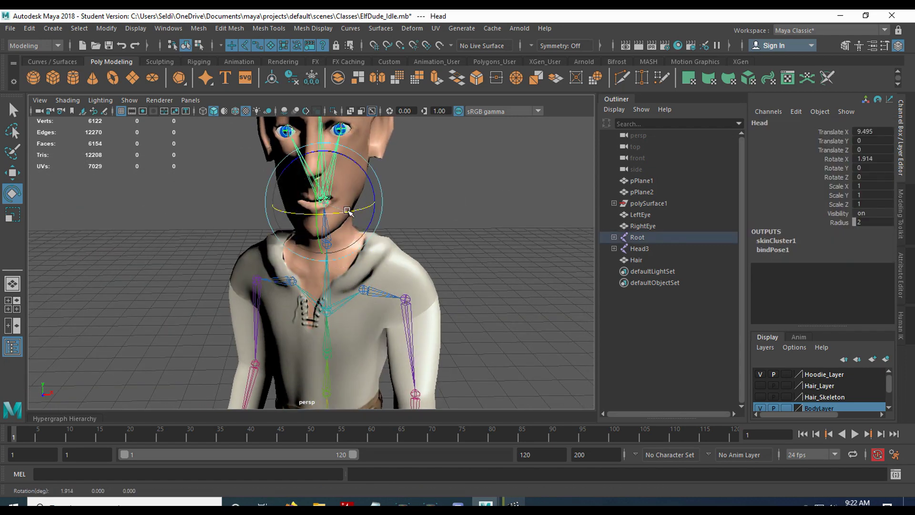
{"action": "left_click_drag", "start_coordinate": [361, 212], "coordinate": [437, 269]}
{"action": "left_click", "coordinate": [400, 187]}
{"action": "left_click", "coordinate": [361, 182]}
{"action": "left_click", "coordinate": [323, 209]}
{"action": "left_click", "coordinate": [438, 260]}
Refine the tilt of the Neck joint from behind the character
{"action": "left_click_drag", "start_coordinate": [422, 235], "coordinate": [408, 245], "text": "alt"}
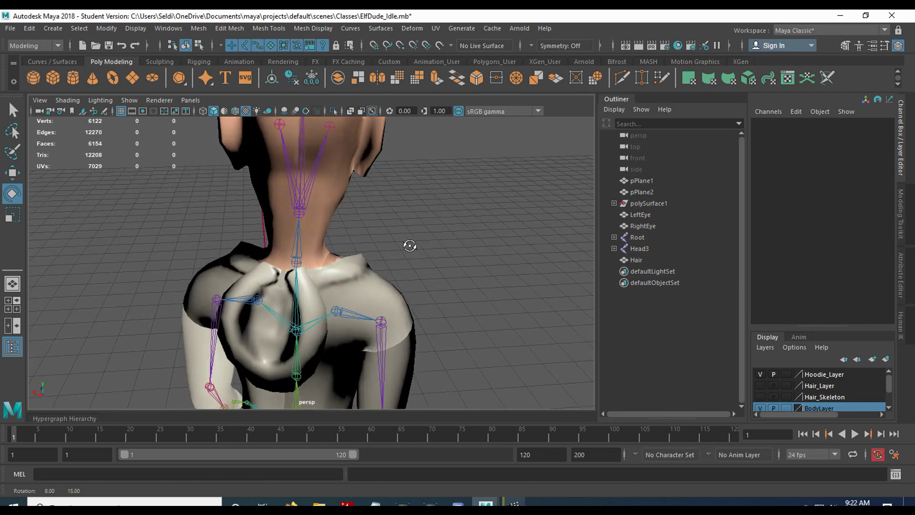
{"action": "left_click", "coordinate": [303, 239]}
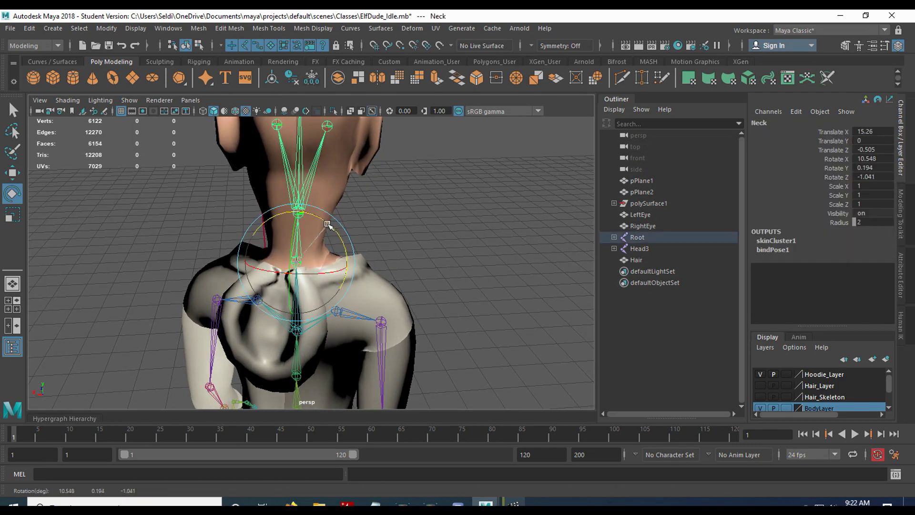
{"action": "left_click_drag", "start_coordinate": [327, 224], "coordinate": [329, 226]}
{"action": "left_click_drag", "start_coordinate": [403, 219], "coordinate": [166, 215], "text": "alt"}
{"action": "left_click", "coordinate": [432, 194]}
Select the entire Root joint hierarchy and set a keyframe on all its joints at frame 1
{"action": "scroll", "coordinate": [443, 224], "scroll_direction": "down", "scroll_amount": 5}
{"action": "left_click_drag", "start_coordinate": [450, 320], "coordinate": [360, 245], "text": "alt"}
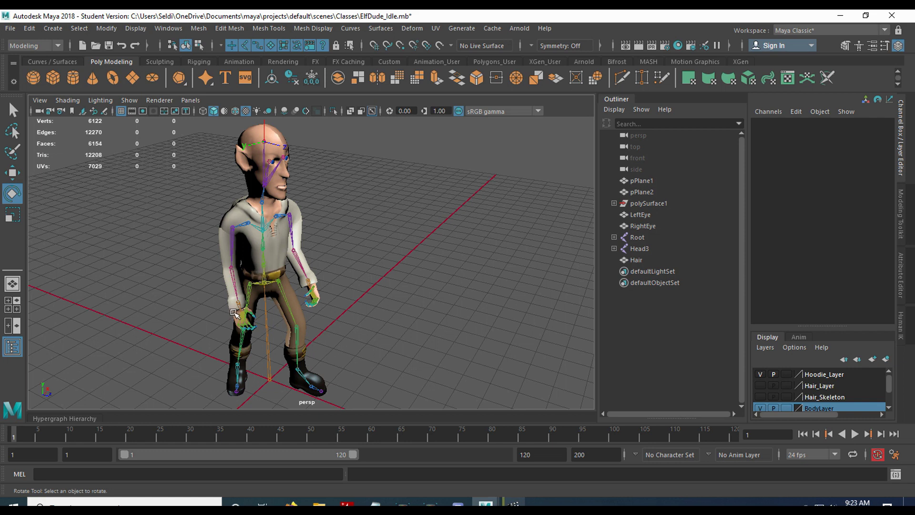
{"action": "left_click", "coordinate": [268, 365]}
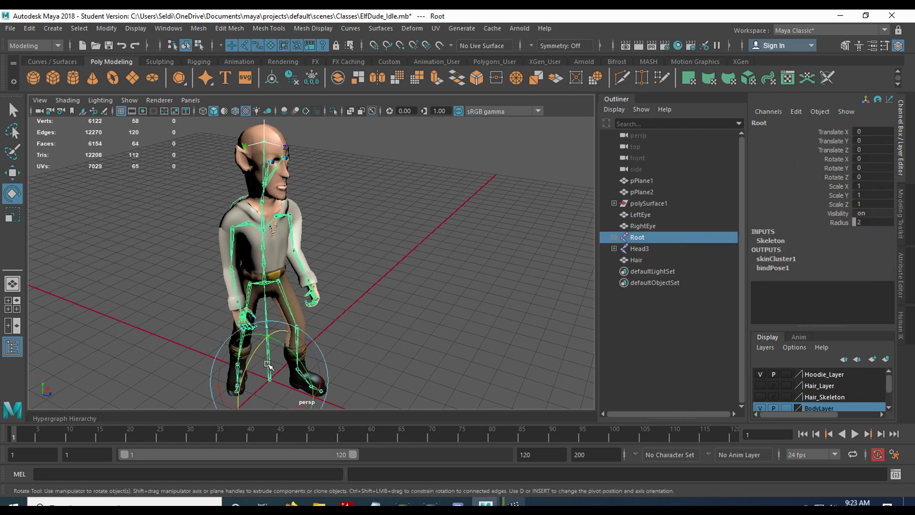
{"action": "left_click", "coordinate": [79, 29]}
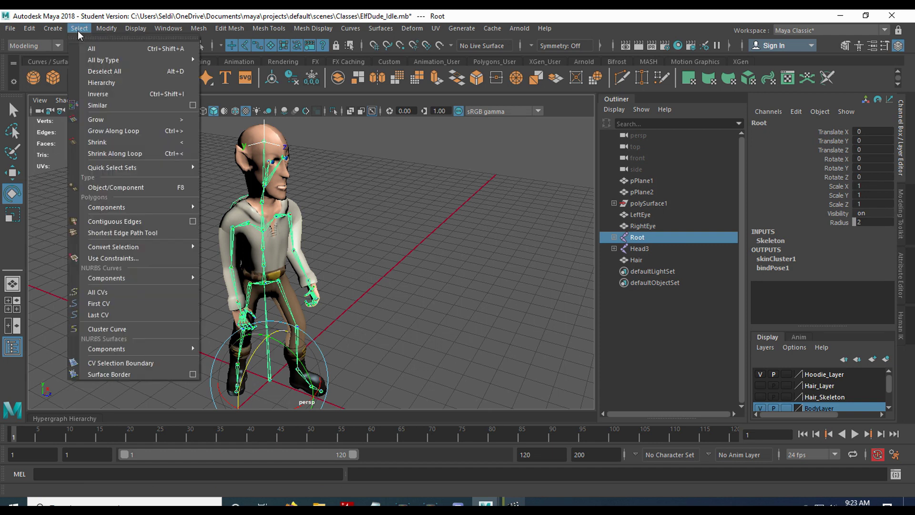
{"action": "left_click", "coordinate": [123, 82]}
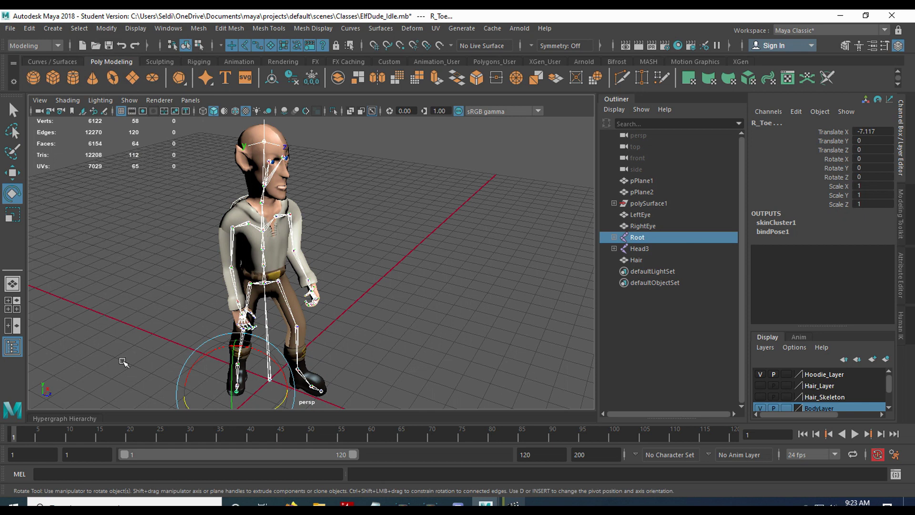
{"action": "key", "text": "alt+v"}
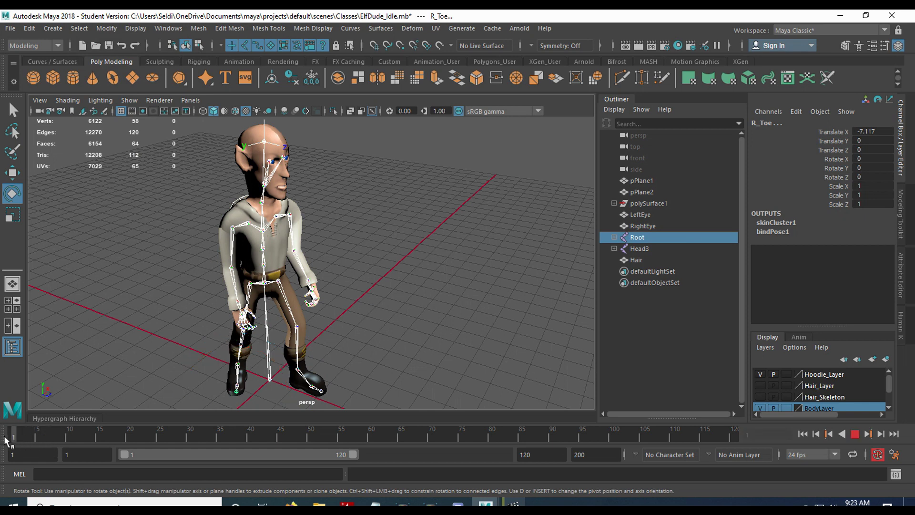
{"action": "key", "text": "alt+v"}
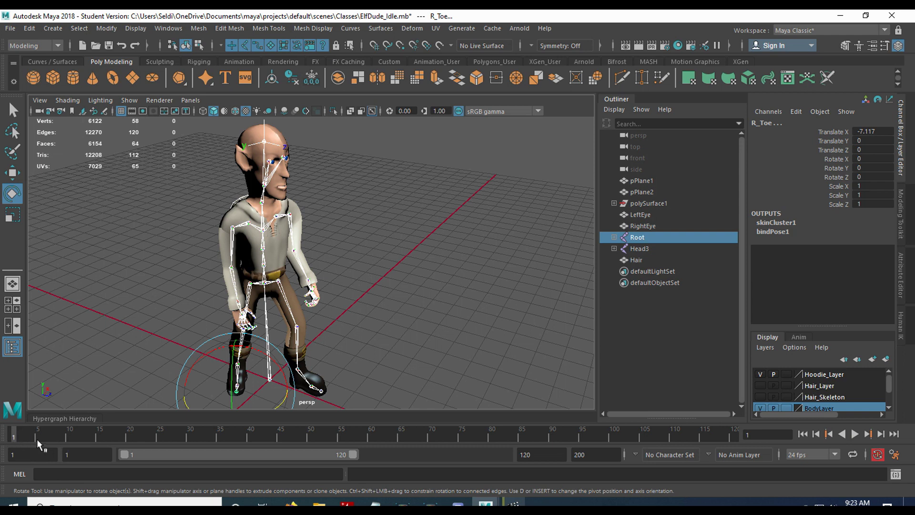
{"action": "key", "text": "s"}
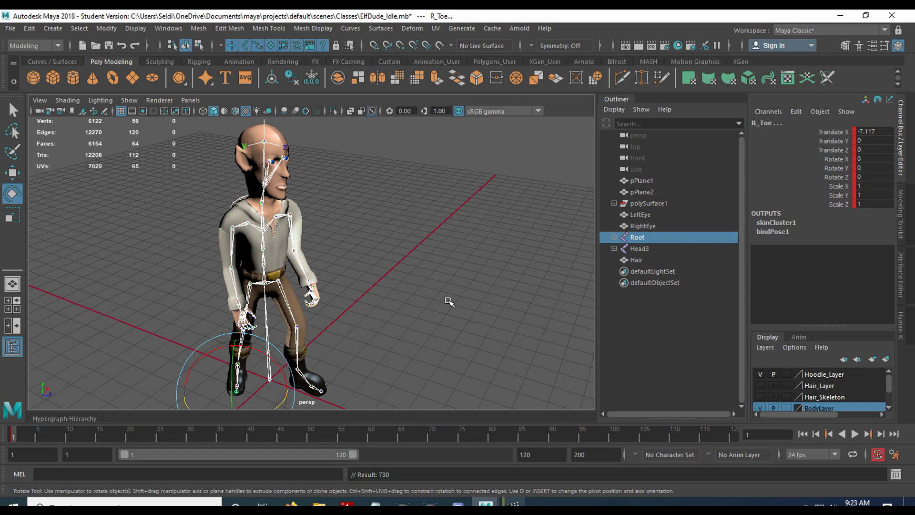
Set the animation end time to frame 60
{"action": "key", "text": "q"}
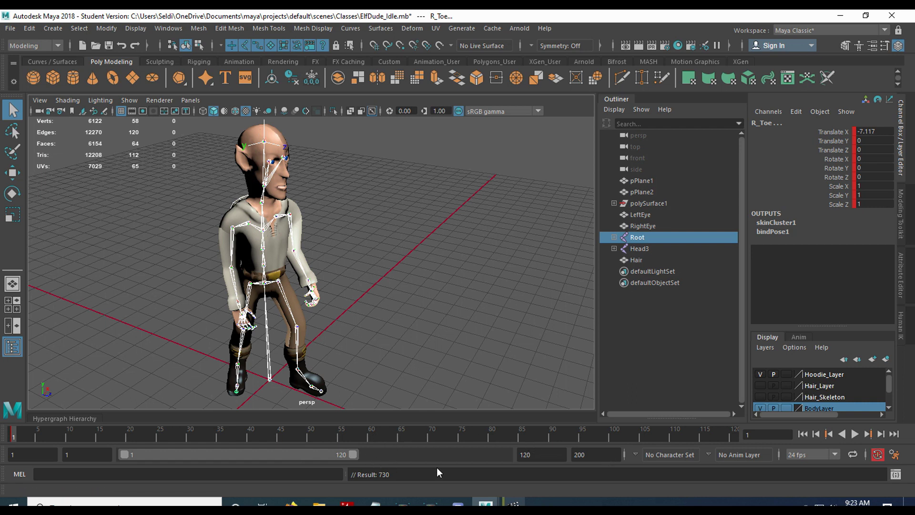
{"action": "double_click", "coordinate": [600, 455]}
{"action": "type", "text": "6"}
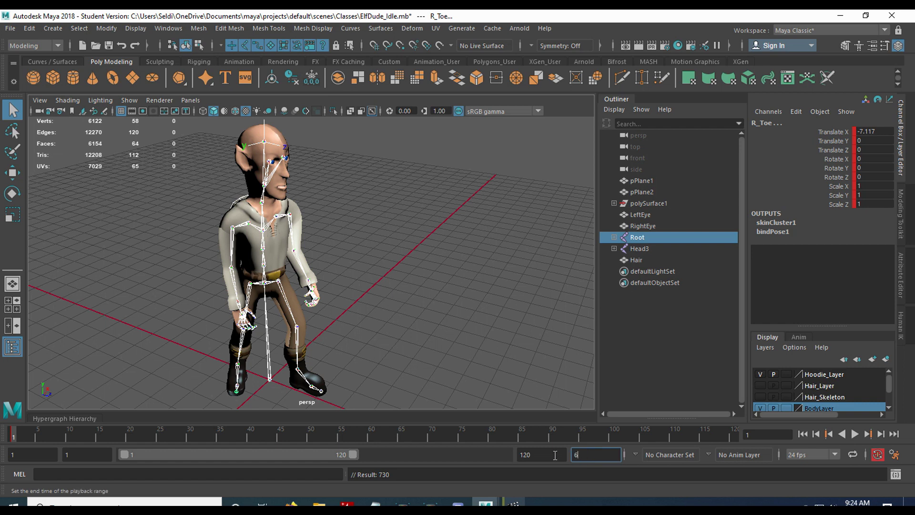
{"action": "type", "text": "0"}
{"action": "key", "text": "Return"}
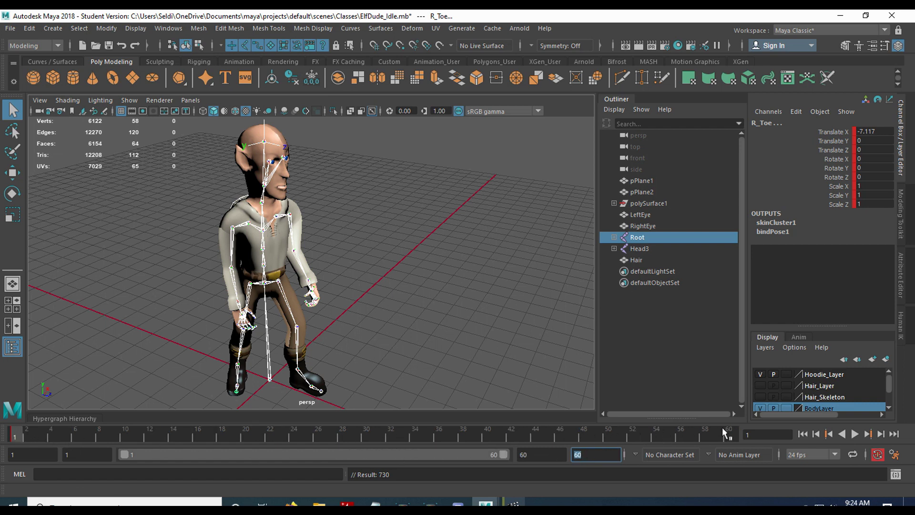
{"action": "left_click", "coordinate": [732, 433]}
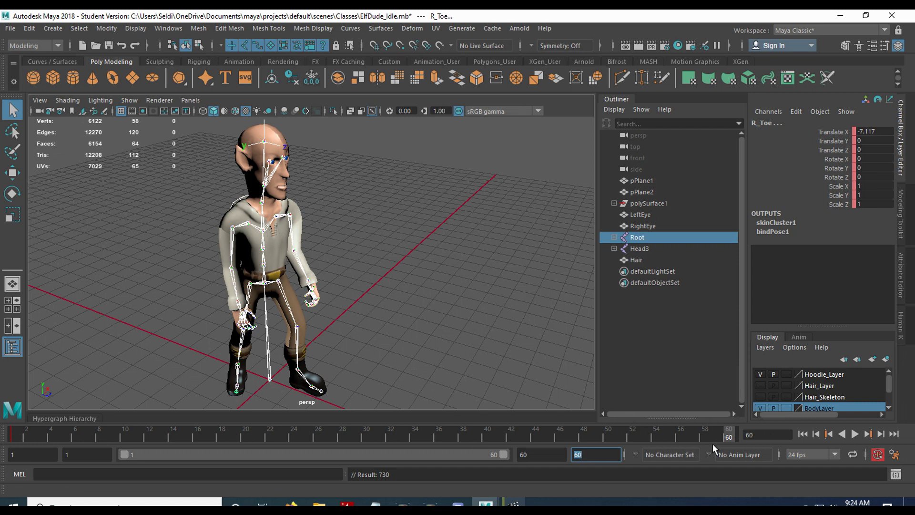
{"action": "type", "text": "s"}
{"action": "left_click", "coordinate": [660, 431]}
{"action": "left_click", "coordinate": [547, 367]}
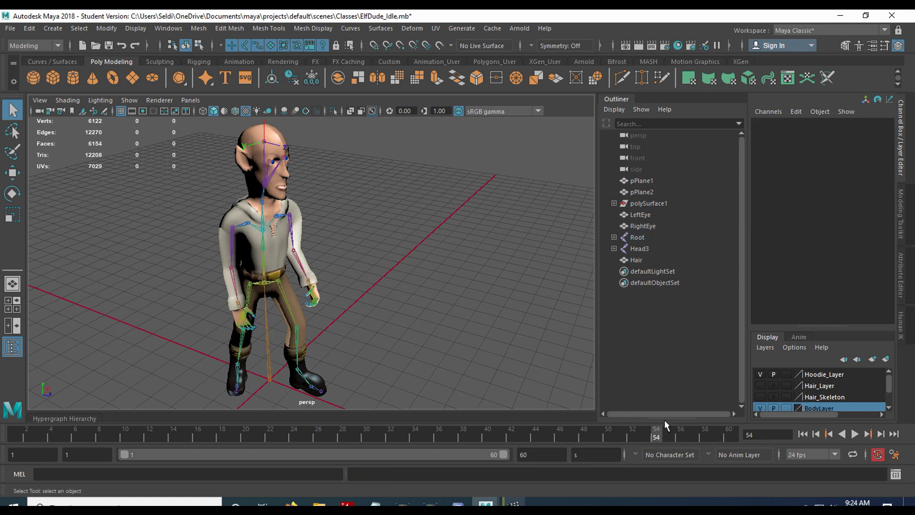
{"action": "key", "text": "ctrl+z"}
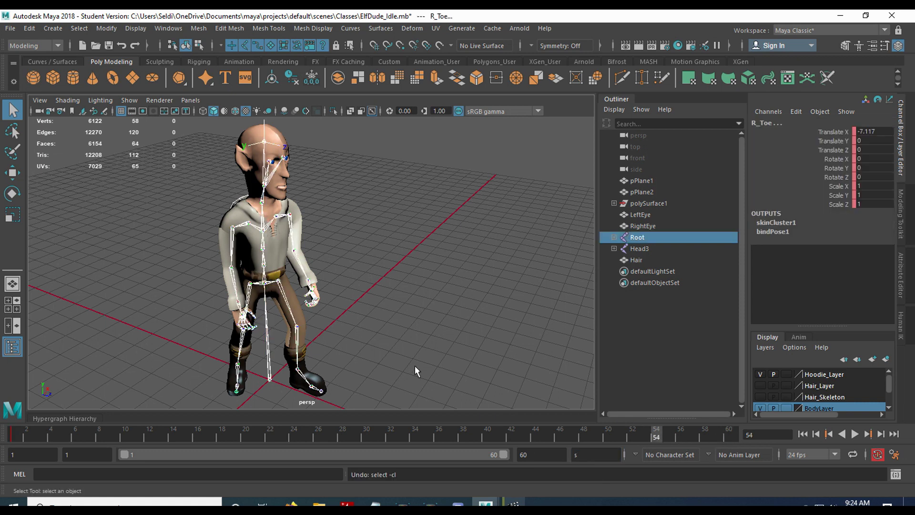
Key the selected joint hierarchy at frame 60 and move the current time to frame 28
{"action": "left_click_drag", "start_coordinate": [722, 434], "coordinate": [743, 433]}
{"action": "key", "text": "s"}
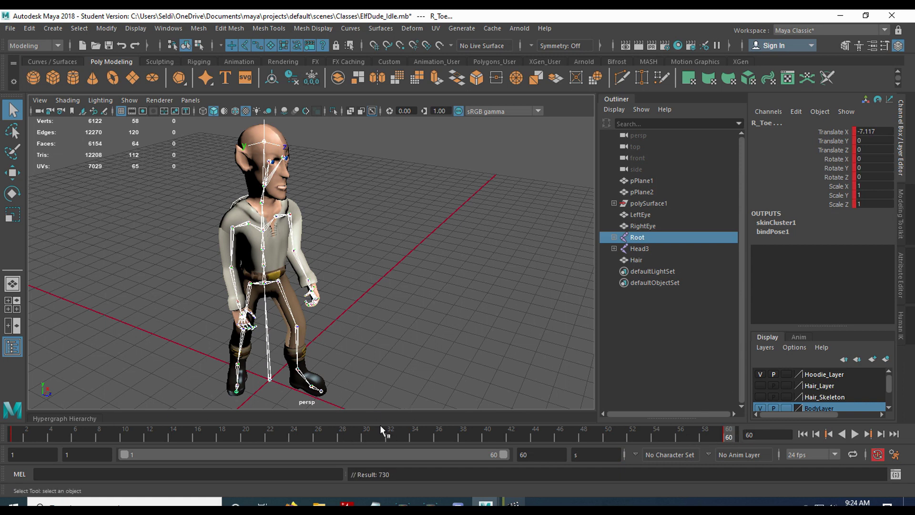
{"action": "mouse_move", "coordinate": [381, 429]}
{"action": "left_mouse_down"}
{"action": "mouse_move", "coordinate": [295, 433]}
{"action": "mouse_move", "coordinate": [347, 434]}
{"action": "left_mouse_up"}
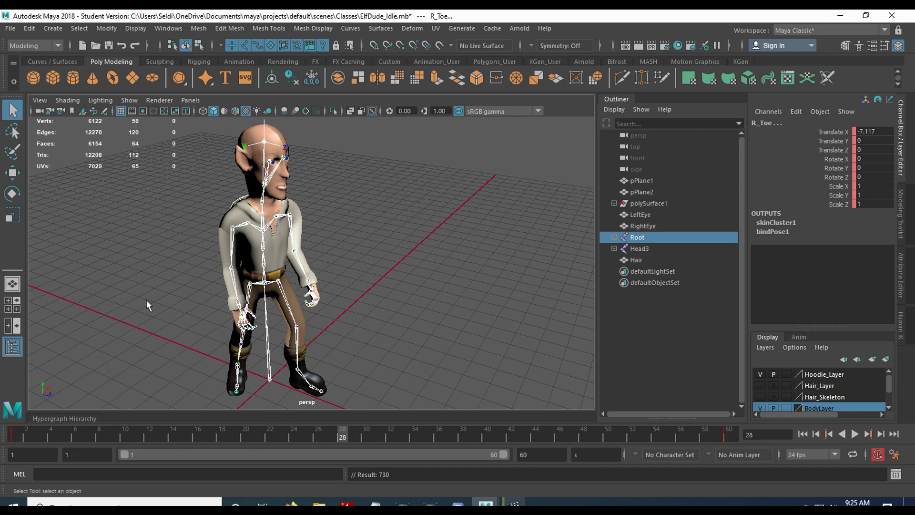
Rotate the L_Collar joint to about -4.7 degrees in Z at frame 28 and key it
{"action": "left_click", "coordinate": [282, 216]}
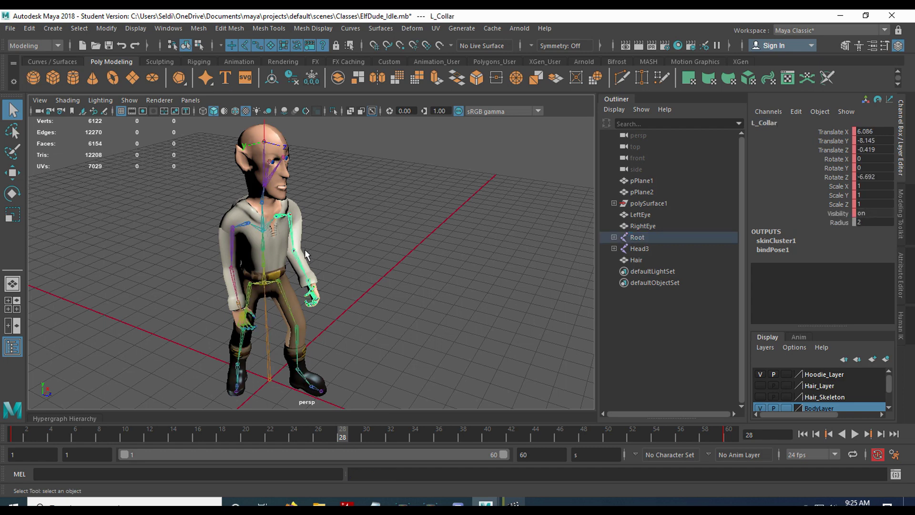
{"action": "scroll", "coordinate": [305, 251], "scroll_direction": "up", "scroll_amount": 2}
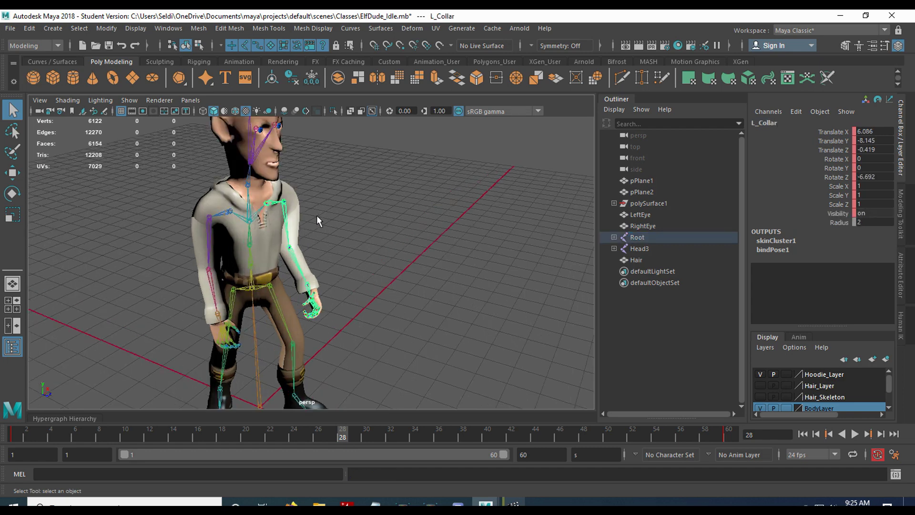
{"action": "middle_click_drag", "start_coordinate": [316, 215], "coordinate": [311, 250], "text": "alt"}
{"action": "scroll", "coordinate": [305, 258], "scroll_direction": "up", "scroll_amount": 2}
{"action": "left_click_drag", "start_coordinate": [302, 260], "coordinate": [298, 255], "text": "alt"}
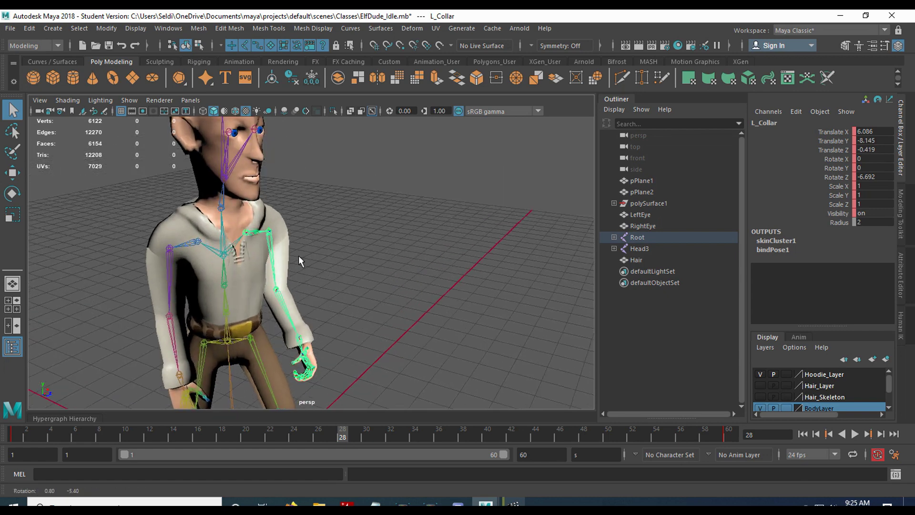
{"action": "key", "text": "e"}
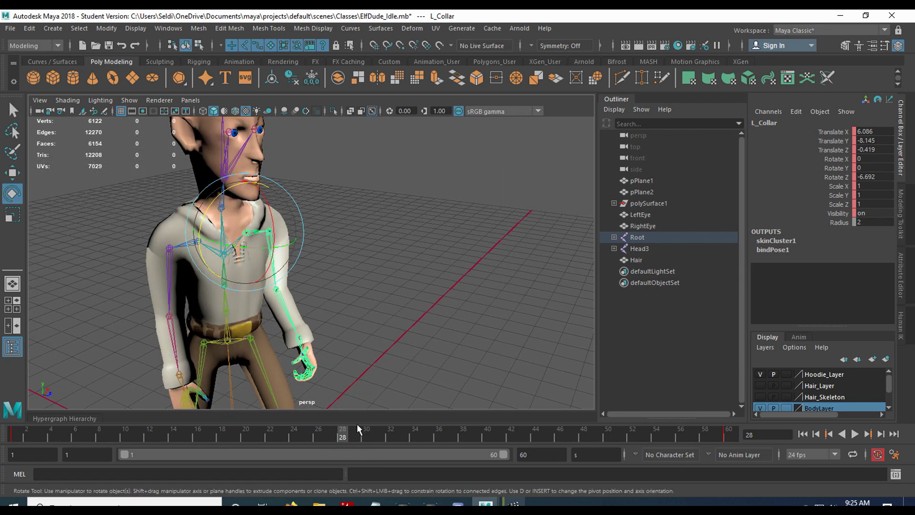
{"action": "left_click_drag", "start_coordinate": [212, 200], "coordinate": [213, 202]}
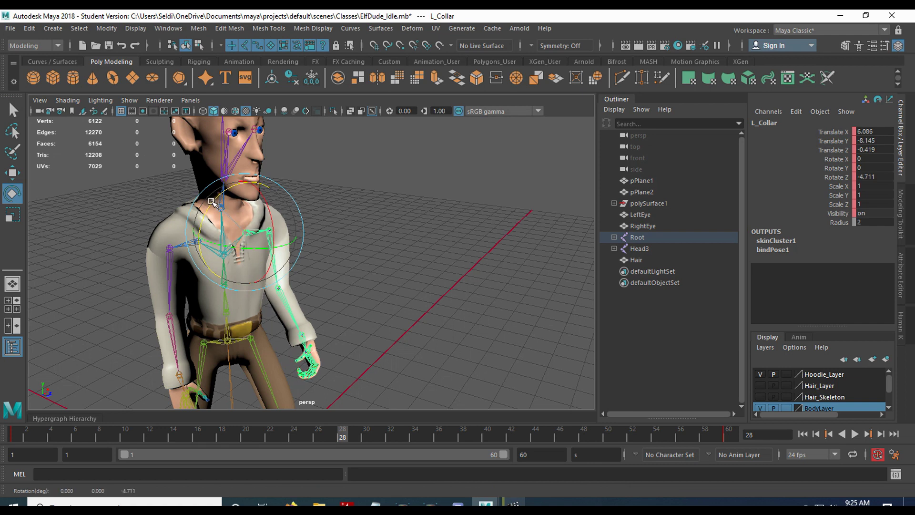
{"action": "key", "text": "s"}
Play back the animation and check the left shoulder motion from several angles
{"action": "left_click", "coordinate": [853, 434]}
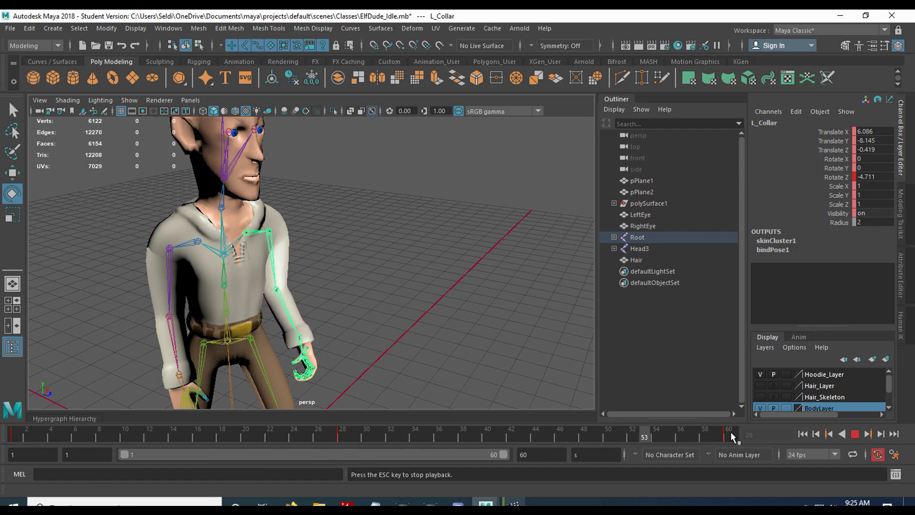
{"action": "scroll", "coordinate": [378, 304], "scroll_direction": "down", "scroll_amount": 5}
{"action": "middle_click_drag", "start_coordinate": [373, 372], "coordinate": [380, 315], "text": "alt"}
{"action": "left_click_drag", "start_coordinate": [379, 314], "coordinate": [333, 323], "text": "alt"}
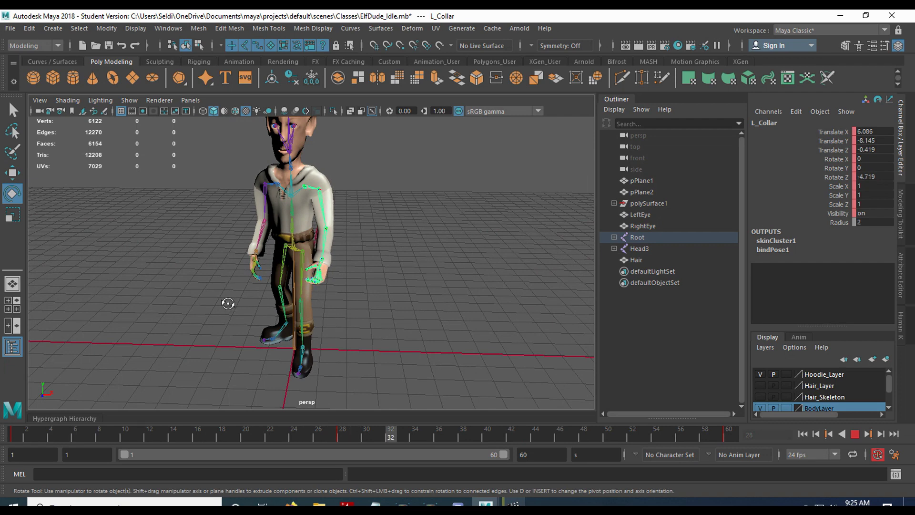
{"action": "left_click_drag", "start_coordinate": [228, 304], "coordinate": [327, 310], "text": "alt"}
{"action": "key", "text": "Escape"}
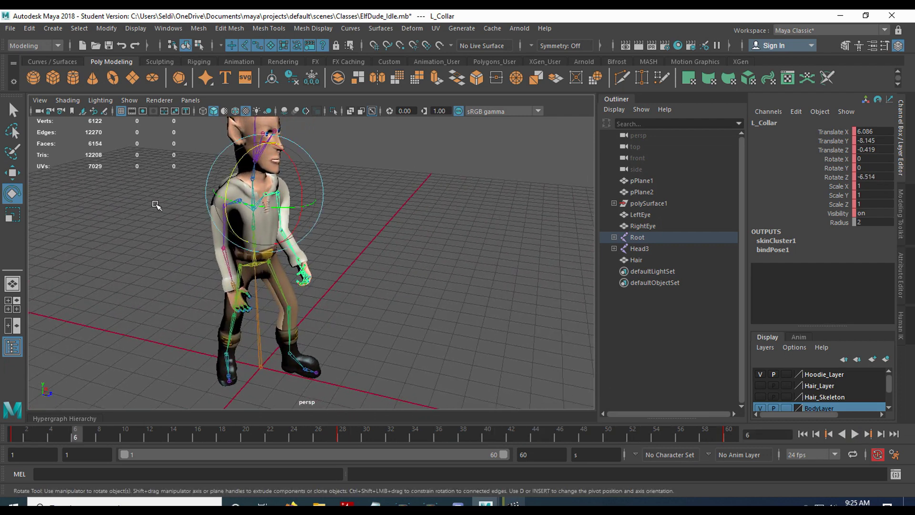
Rotate the R_Collar joint to about 0.1 degrees in Z at frame 28
{"action": "left_click", "coordinate": [157, 280]}
{"action": "scroll", "coordinate": [141, 270], "scroll_direction": "up", "scroll_amount": 5}
{"action": "middle_click_drag", "start_coordinate": [141, 269], "coordinate": [179, 309], "text": "alt"}
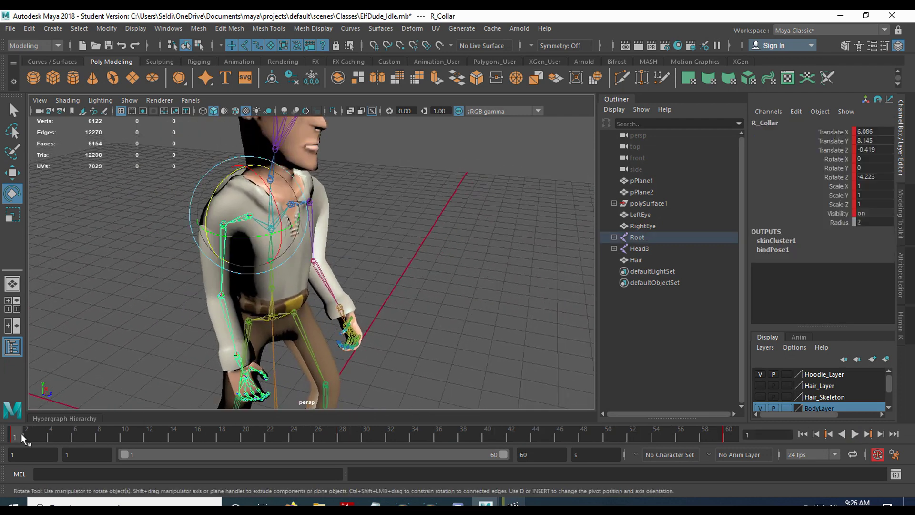
{"action": "key", "text": "alt+v"}
{"action": "left_click_drag", "start_coordinate": [119, 436], "coordinate": [330, 437]}
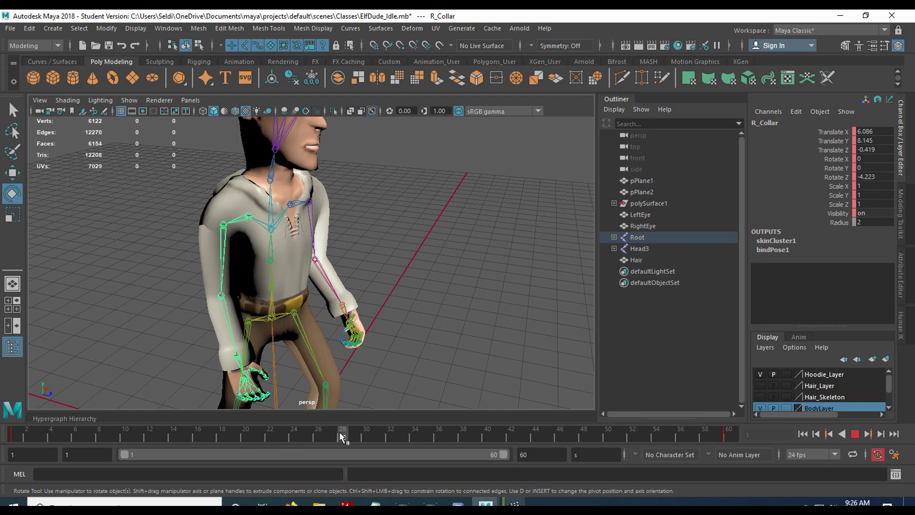
{"action": "left_click_drag", "start_coordinate": [339, 431], "coordinate": [339, 432]}
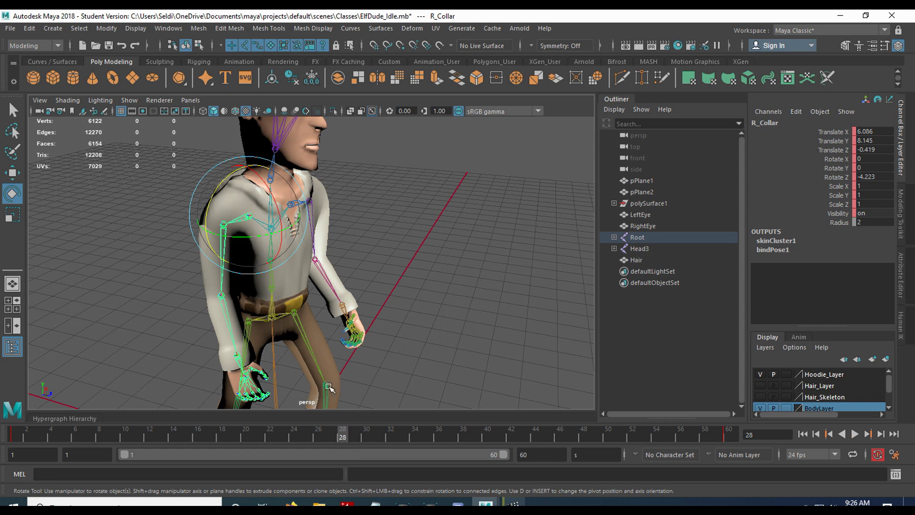
{"action": "left_click_drag", "start_coordinate": [224, 191], "coordinate": [224, 180]}
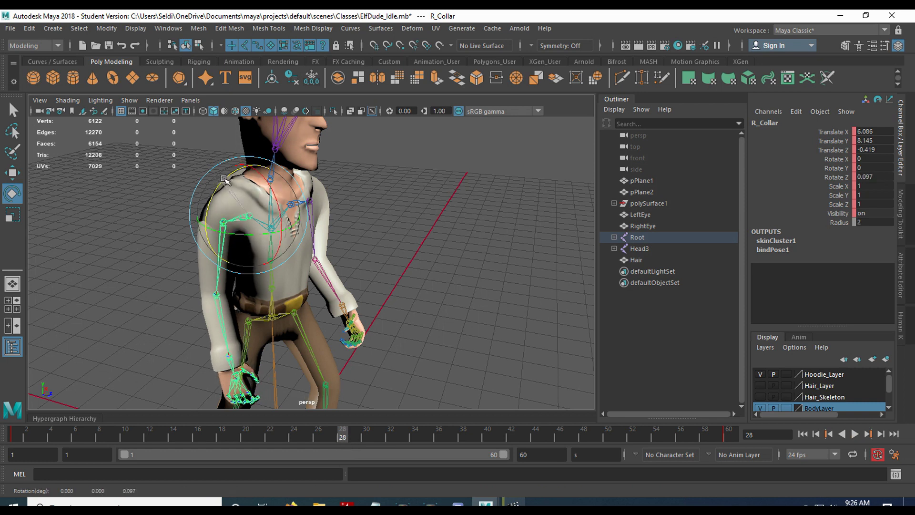
{"action": "left_click_drag", "start_coordinate": [356, 339], "coordinate": [390, 268], "text": "alt"}
{"action": "left_click", "coordinate": [392, 258]}
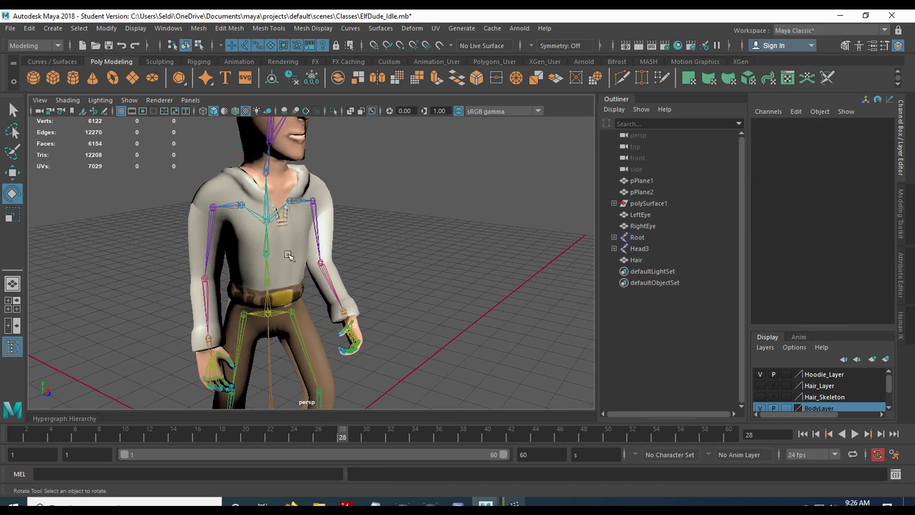
Rotate the Spine3 joint to about 2.9 degrees in Y at frame 28 and key its rotation
{"action": "left_click", "coordinate": [268, 234]}
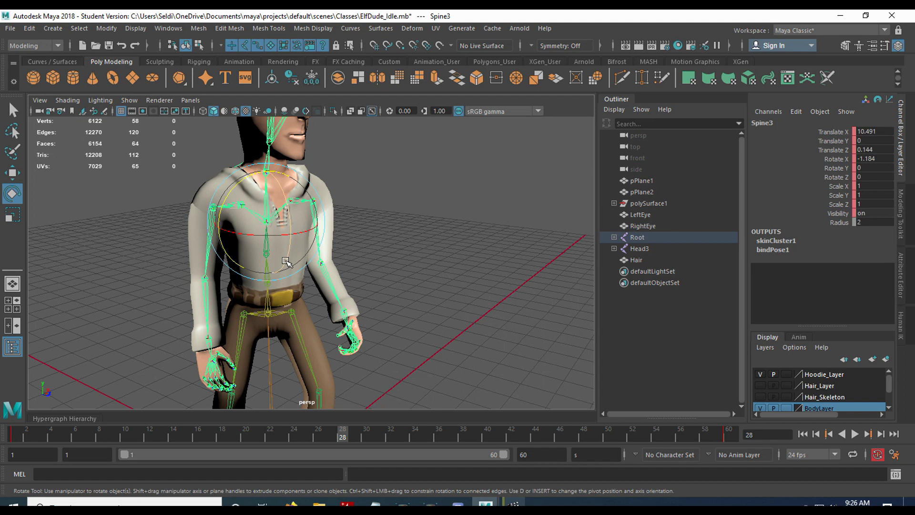
{"action": "left_click_drag", "start_coordinate": [286, 261], "coordinate": [286, 260]}
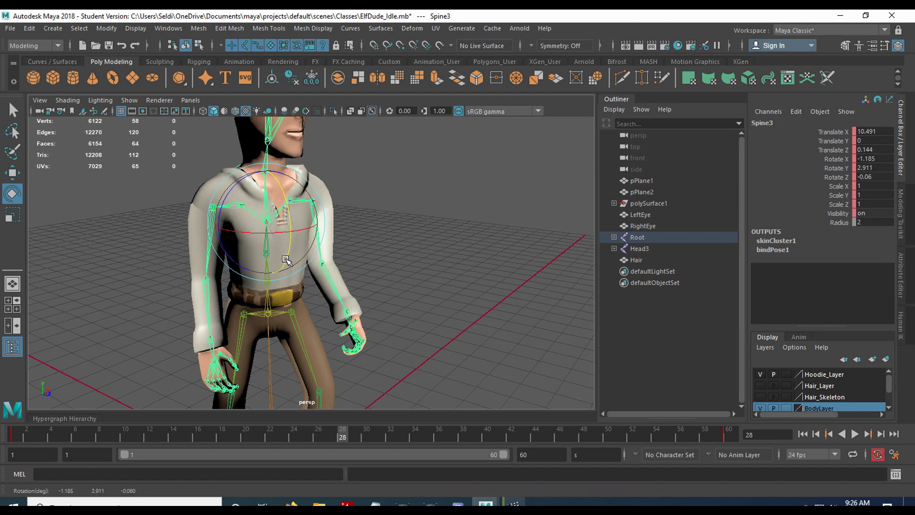
{"action": "key", "text": "shift+e"}
{"action": "left_click", "coordinate": [407, 265]}
Rotate the Spine1 joint to about 24.2, -1.5 and -0.7 degrees in X, Y and Z, and key its rotation at frame 28
{"action": "left_click", "coordinate": [268, 281]}
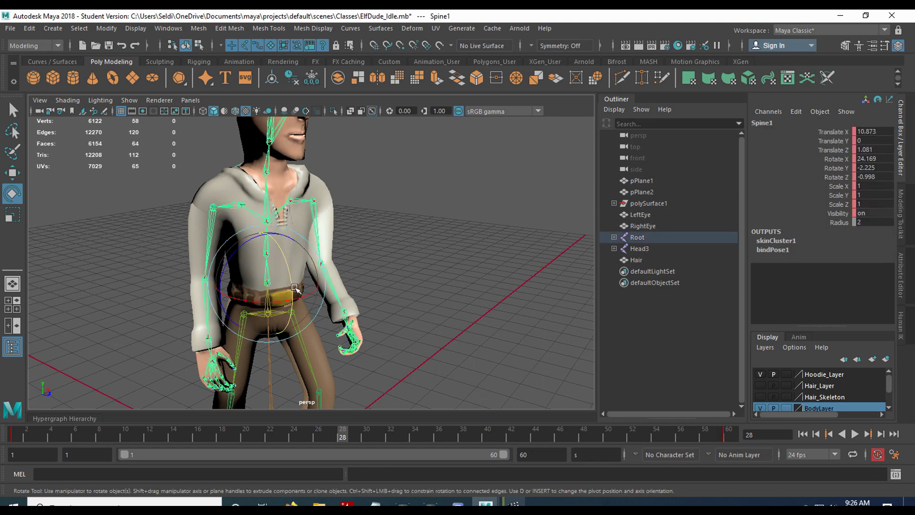
{"action": "left_click_drag", "start_coordinate": [306, 269], "coordinate": [382, 253], "text": "alt"}
{"action": "left_click", "coordinate": [317, 272]}
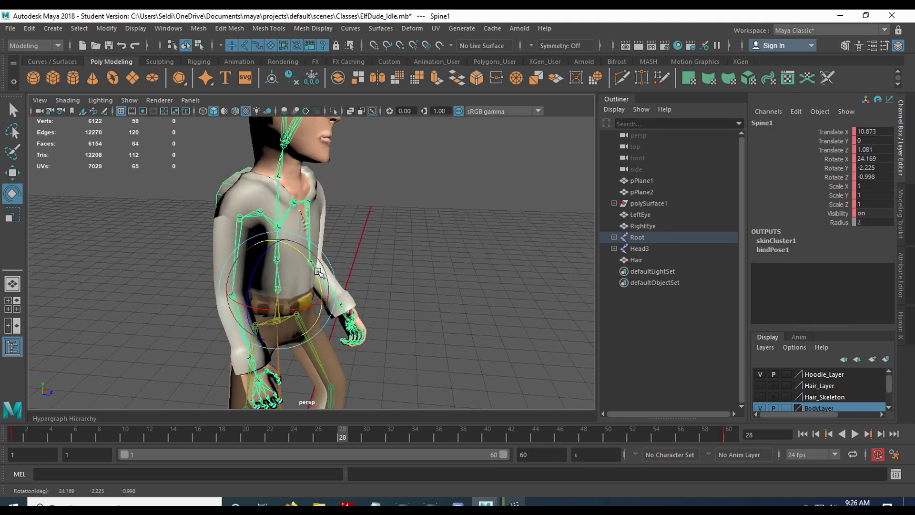
{"action": "left_click_drag", "start_coordinate": [318, 272], "coordinate": [319, 272]}
{"action": "key", "text": "shift+e"}
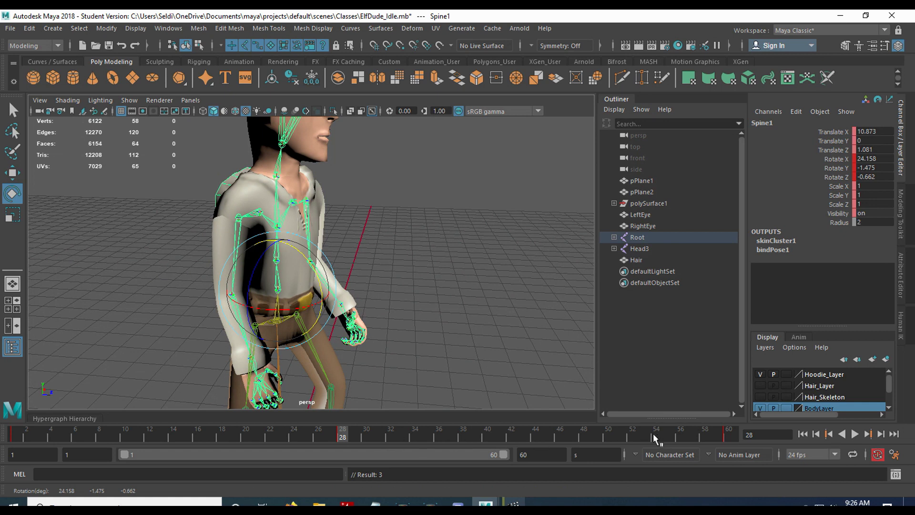
Play back the animation and examine the torso and shoulder motion from the front and side
{"action": "left_click", "coordinate": [854, 434]}
{"action": "scroll", "coordinate": [462, 324], "scroll_direction": "down", "scroll_amount": 5}
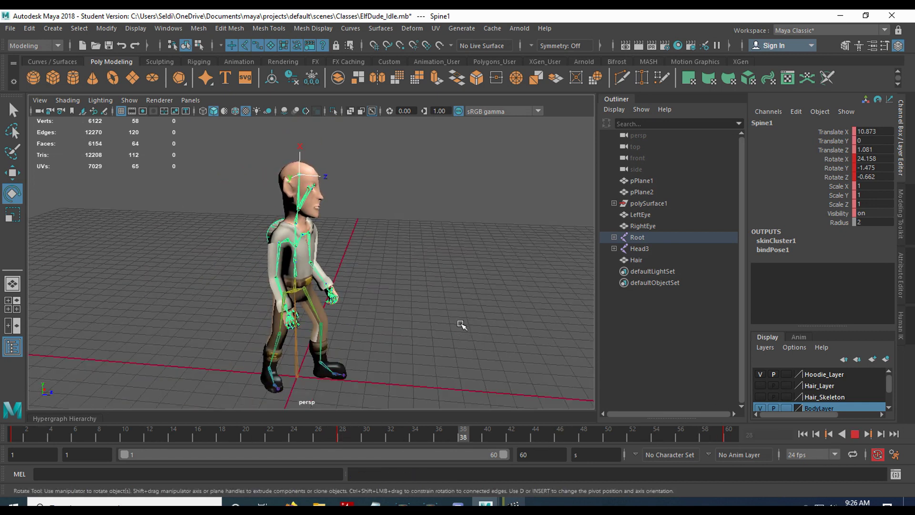
{"action": "scroll", "coordinate": [461, 323], "scroll_direction": "up", "scroll_amount": 3}
{"action": "left_click_drag", "start_coordinate": [464, 323], "coordinate": [423, 339], "text": "alt"}
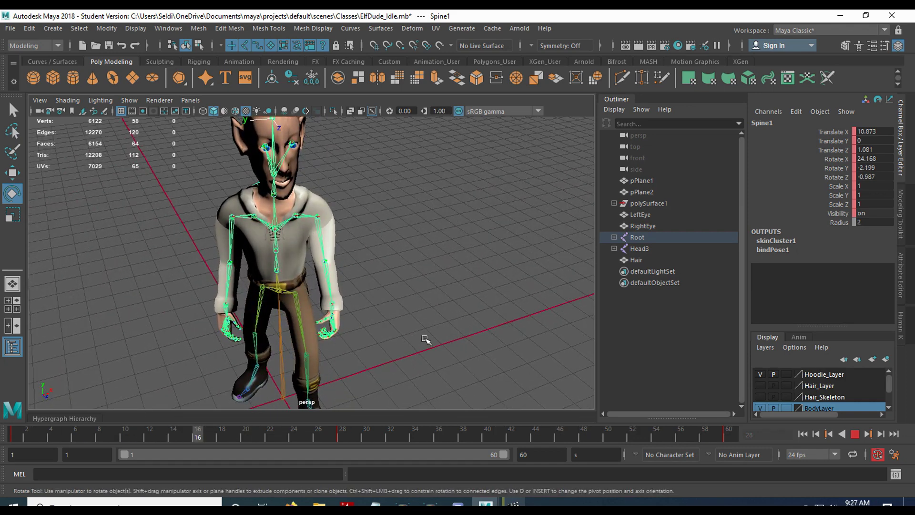
{"action": "left_click_drag", "start_coordinate": [378, 337], "coordinate": [431, 321], "text": "alt"}
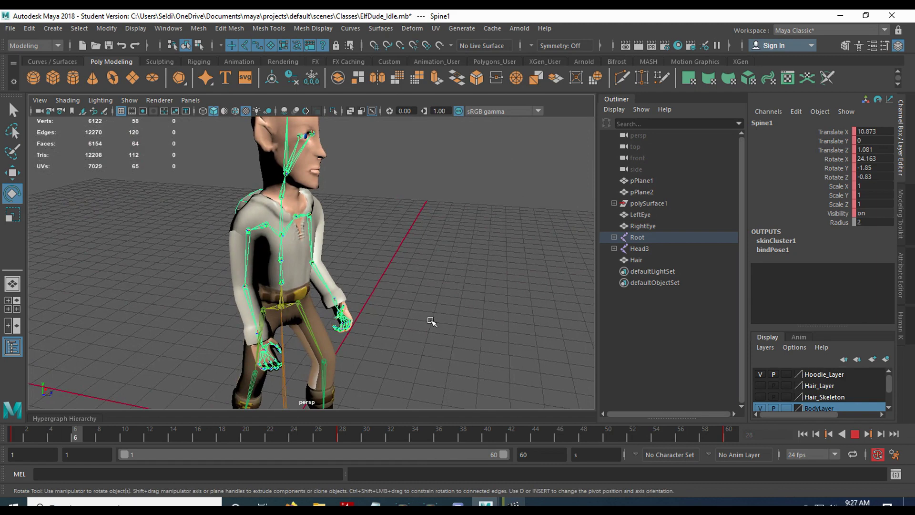
{"action": "scroll", "coordinate": [431, 321], "scroll_direction": "up", "scroll_amount": 2}
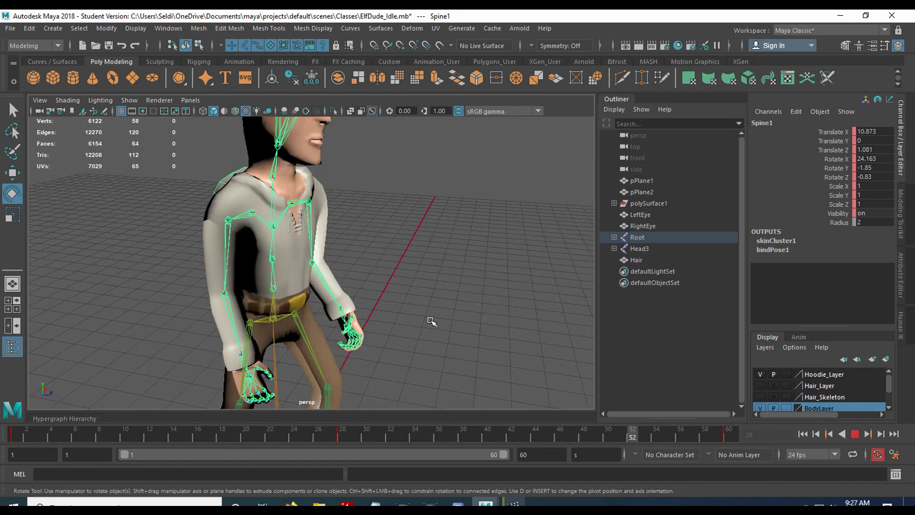
{"action": "left_click_drag", "start_coordinate": [424, 321], "coordinate": [387, 323], "text": "alt"}
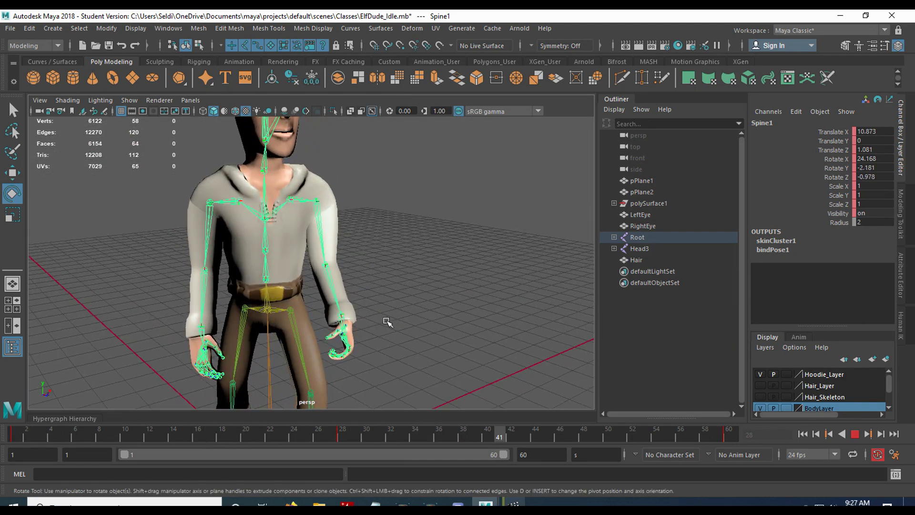
{"action": "left_click", "coordinate": [855, 435]}
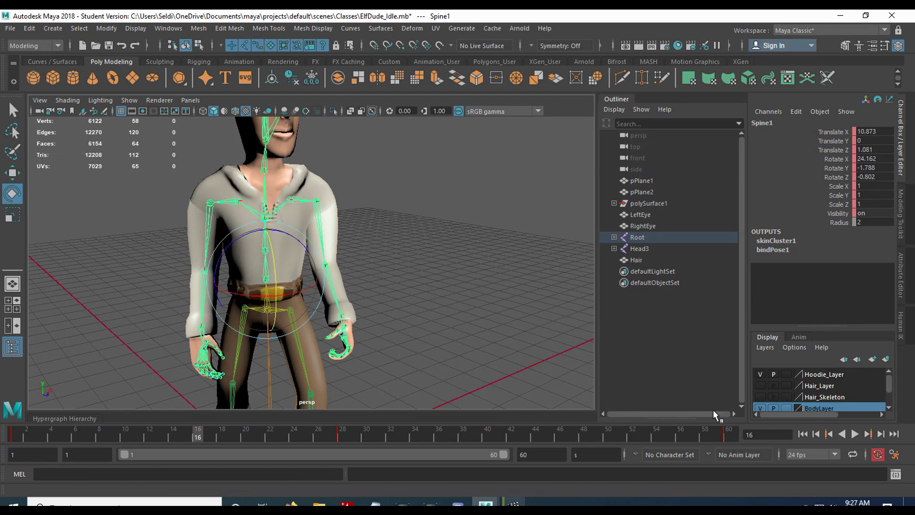
Rotate the L_Elbow joint to about 11.8, -36.3 and -4.6 degrees in X, Y and Z at frame 14 and key its rotation
{"action": "left_click", "coordinate": [337, 433]}
{"action": "left_click_drag", "start_coordinate": [334, 305], "coordinate": [332, 336], "text": "alt"}
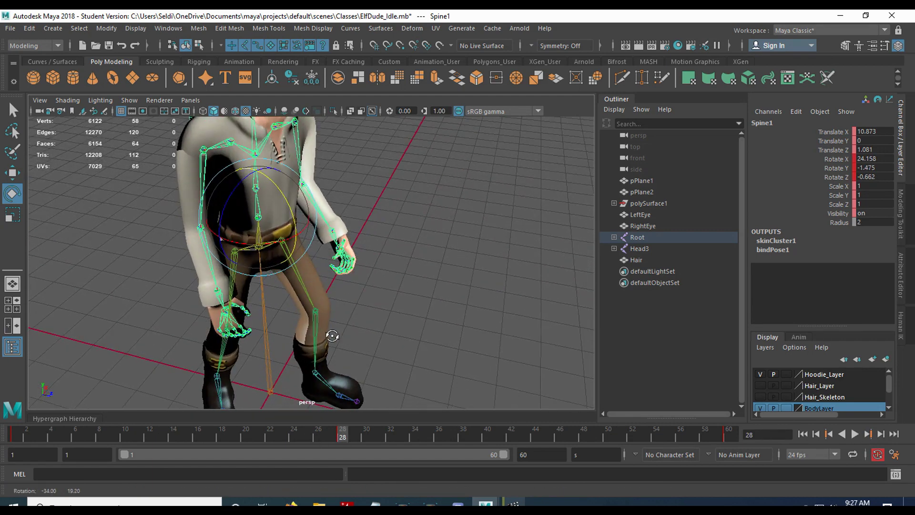
{"action": "scroll", "coordinate": [331, 296], "scroll_direction": "up", "scroll_amount": 3}
{"action": "middle_click_drag", "start_coordinate": [331, 296], "coordinate": [352, 341], "text": "alt"}
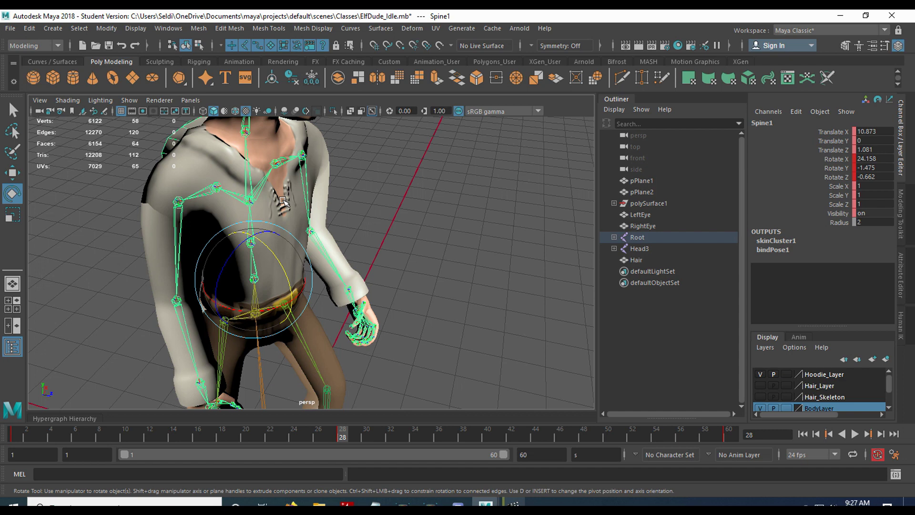
{"action": "left_click_drag", "start_coordinate": [442, 301], "coordinate": [377, 296], "text": "alt"}
{"action": "left_click", "coordinate": [325, 247]}
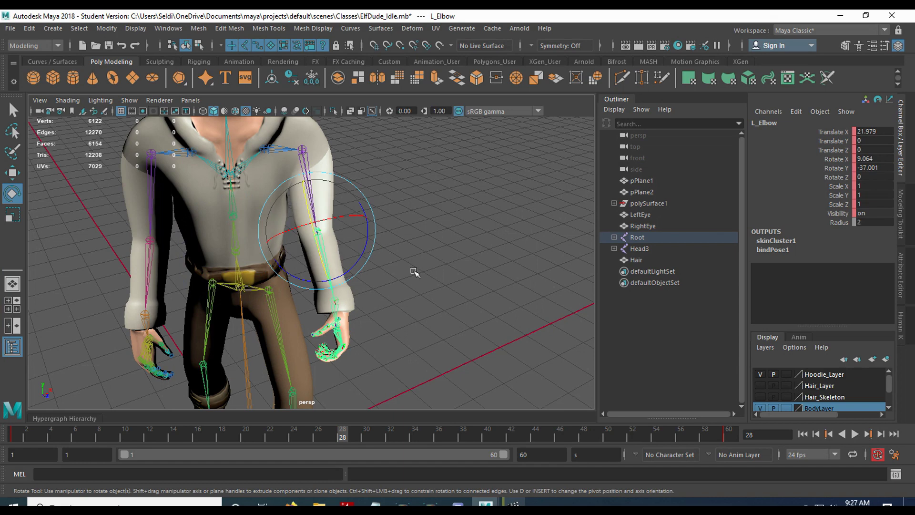
{"action": "left_click_drag", "start_coordinate": [28, 432], "coordinate": [179, 438]}
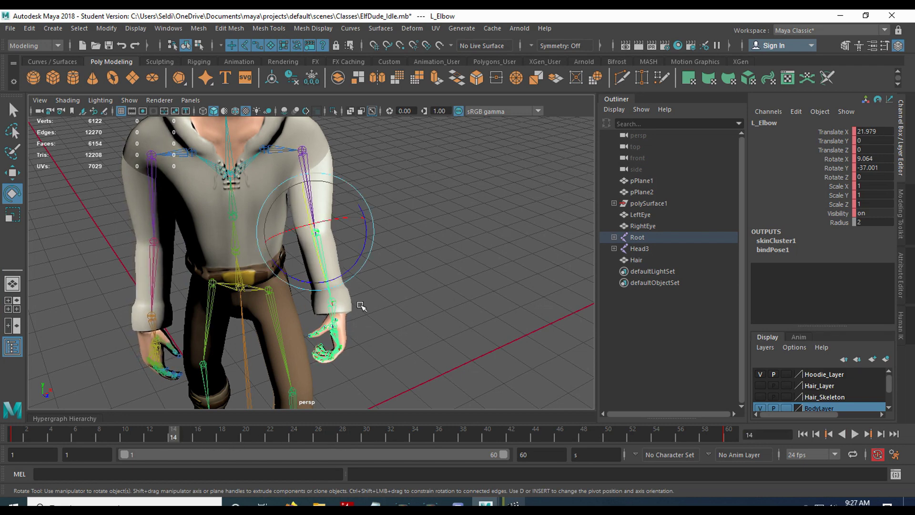
{"action": "left_click_drag", "start_coordinate": [359, 277], "coordinate": [265, 289]}
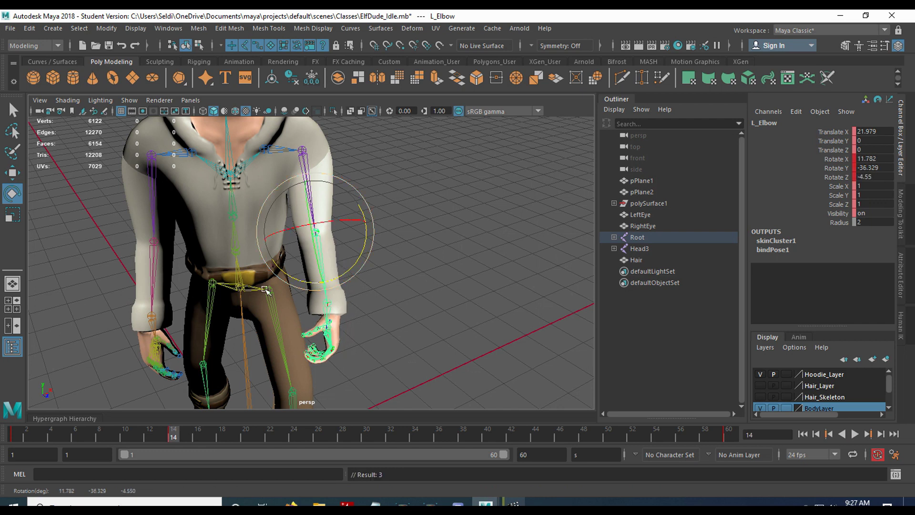
Rotate the R_Elbow joint to about 16.1, -27.1 and -4.1 degrees at frame 14, key its rotation and play back the motion
{"action": "left_click", "coordinate": [170, 288]}
{"action": "left_click", "coordinate": [153, 281]}
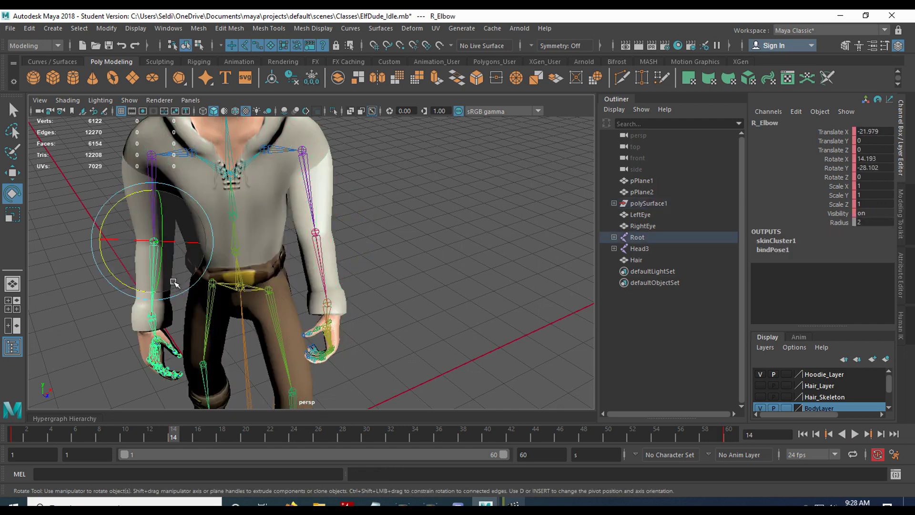
{"action": "left_click_drag", "start_coordinate": [136, 287], "coordinate": [161, 321]}
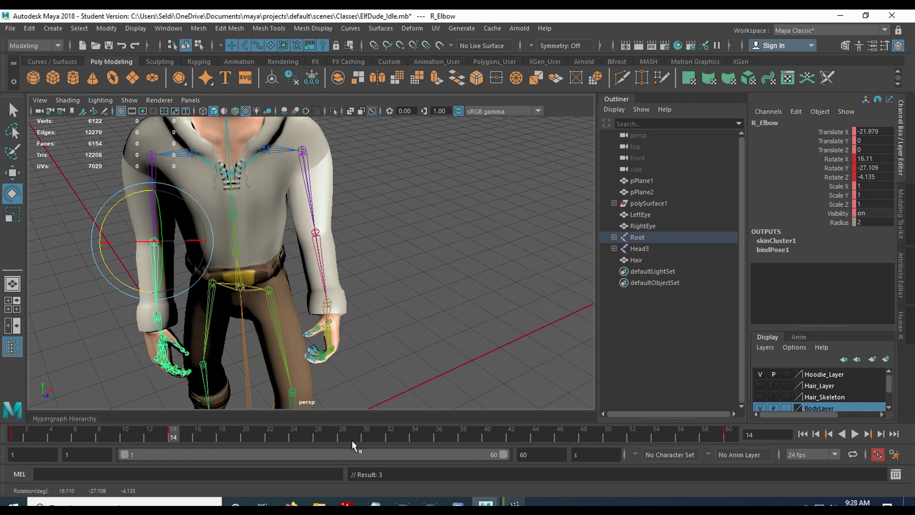
{"action": "key", "text": "ctrl+z"}
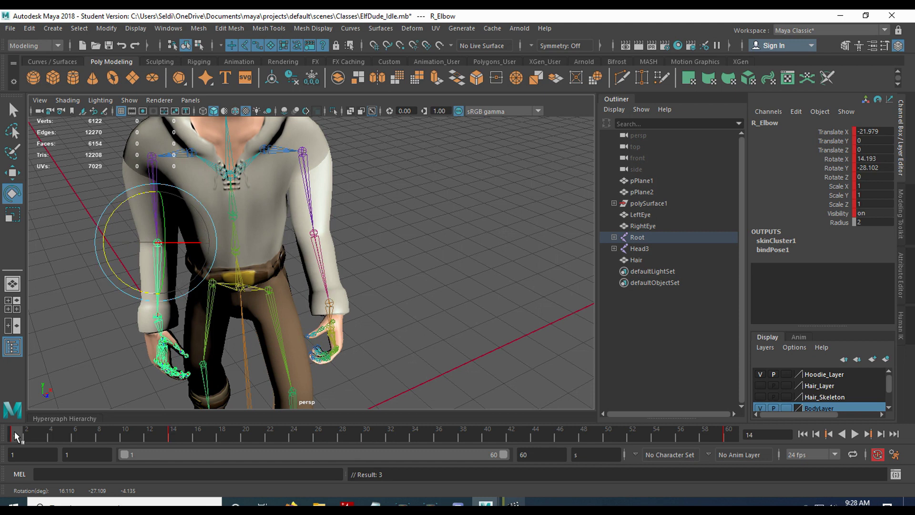
{"action": "key", "text": "alt+v"}
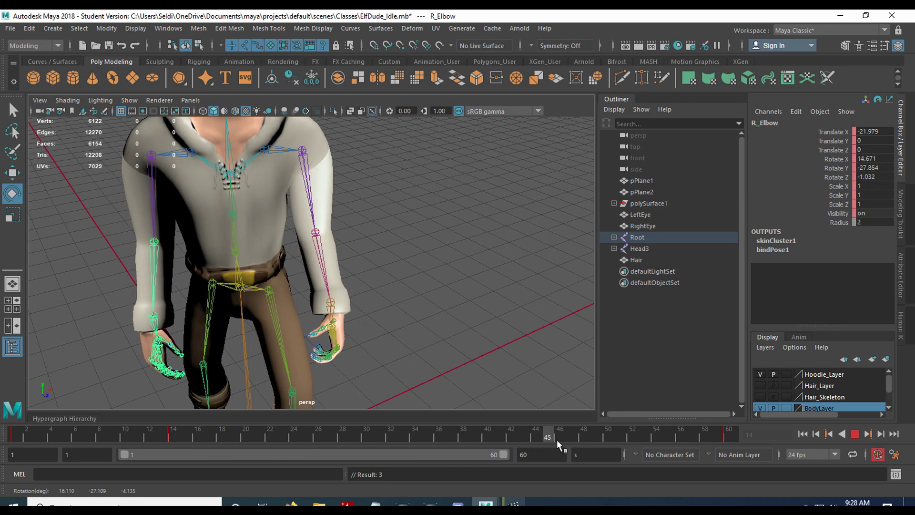
At frame 14, open the left hand slightly by rotating its thumb and finger base joints together, with L_Pinky1 at -49.07 degrees in Z, and check the motion
{"action": "left_click_drag", "start_coordinate": [617, 437], "coordinate": [172, 434]}
{"action": "scroll", "coordinate": [297, 381], "scroll_direction": "up", "scroll_amount": 4}
{"action": "middle_click_drag", "start_coordinate": [299, 365], "coordinate": [342, 268], "text": "alt"}
{"action": "scroll", "coordinate": [343, 269], "scroll_direction": "up", "scroll_amount": 3}
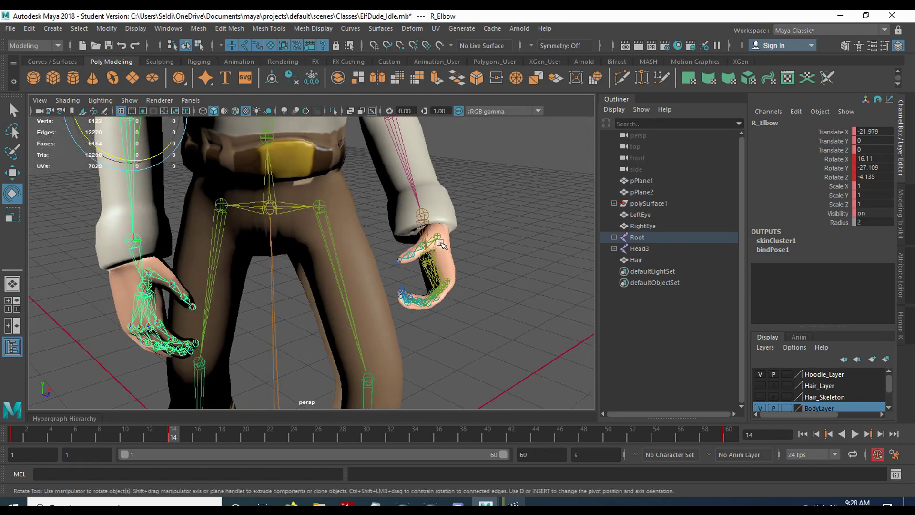
{"action": "left_click", "coordinate": [438, 240]}
{"action": "key", "text": "q"}
{"action": "scroll", "coordinate": [461, 356], "scroll_direction": "up", "scroll_amount": 2}
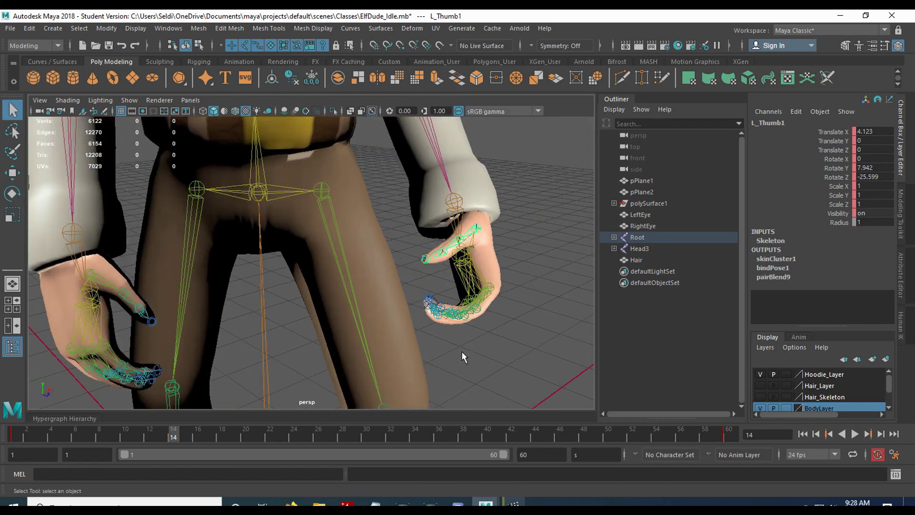
{"action": "left_click_drag", "start_coordinate": [461, 352], "coordinate": [453, 333], "text": "alt"}
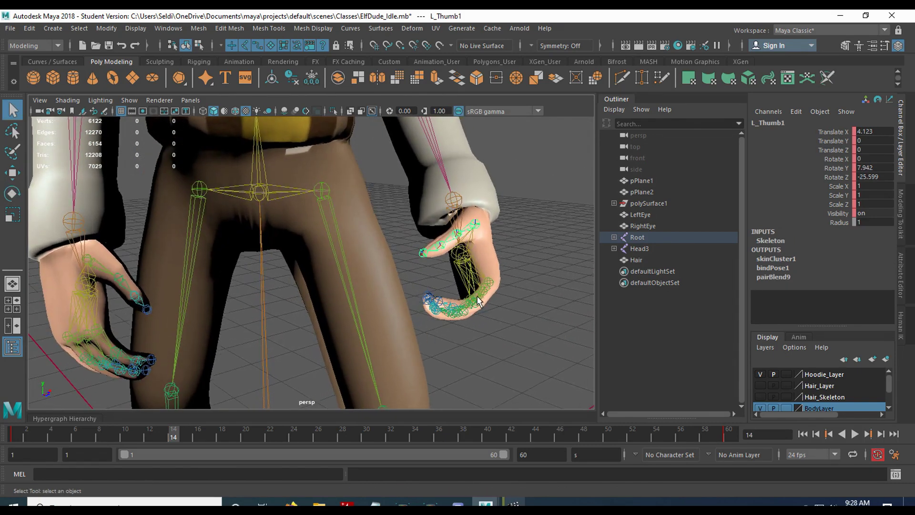
{"action": "left_click_drag", "start_coordinate": [496, 300], "coordinate": [440, 243], "text": "alt"}
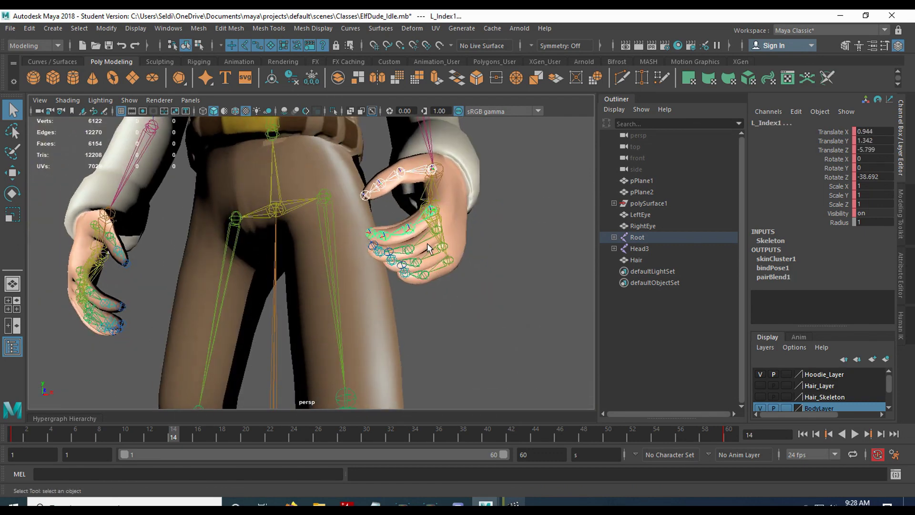
{"action": "left_click", "coordinate": [441, 242]}
{"action": "left_click", "coordinate": [445, 249], "text": "shift"}
{"action": "left_click", "coordinate": [451, 263], "text": "shift"}
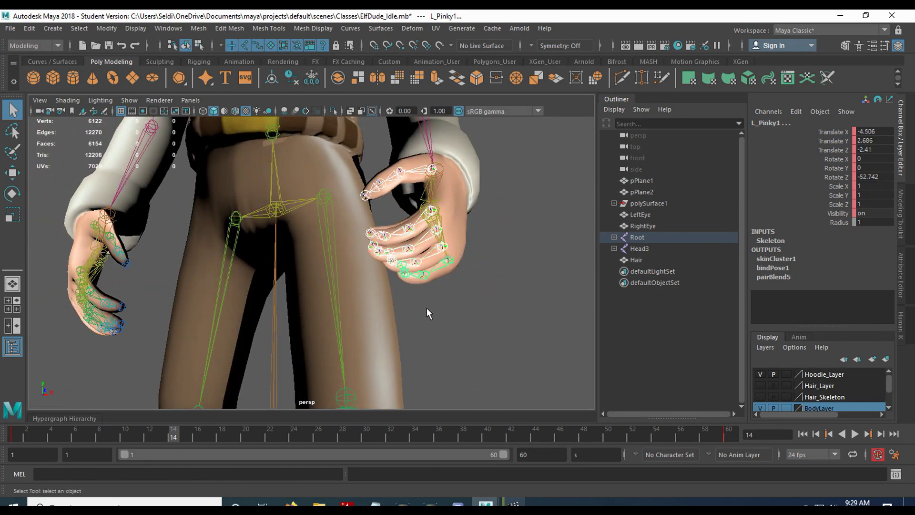
{"action": "left_click_drag", "start_coordinate": [427, 308], "coordinate": [474, 346], "text": "alt"}
{"action": "key", "text": "e"}
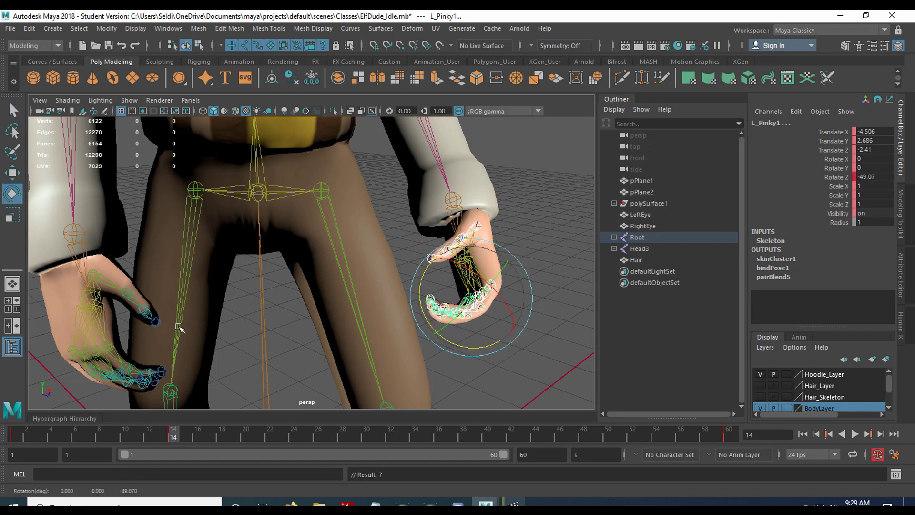
{"action": "mouse_move", "coordinate": [196, 319]}
{"action": "left_mouse_down", "text": "alt"}
{"action": "mouse_move", "coordinate": [182, 317]}
{"action": "mouse_move", "coordinate": [195, 331]}
{"action": "left_mouse_up", "text": "alt"}
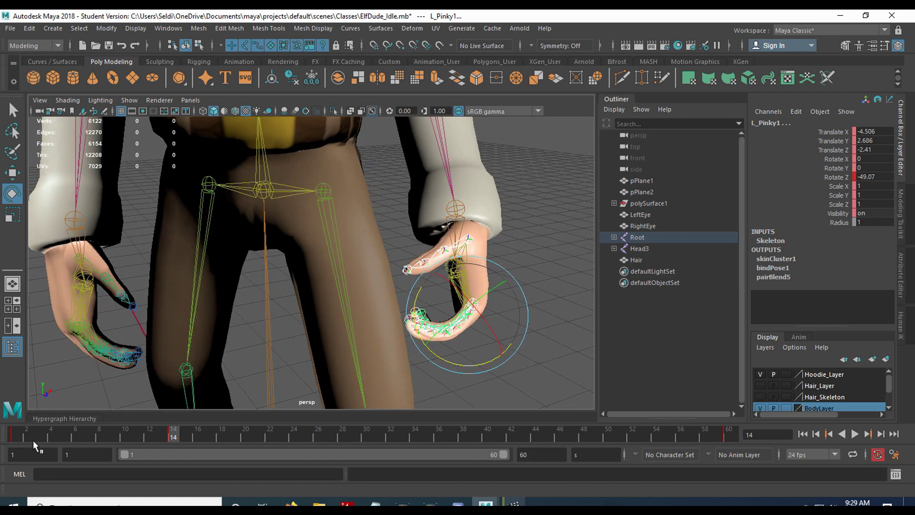
{"action": "left_click", "coordinate": [20, 427]}
{"action": "left_click_drag", "start_coordinate": [20, 425], "coordinate": [173, 435]}
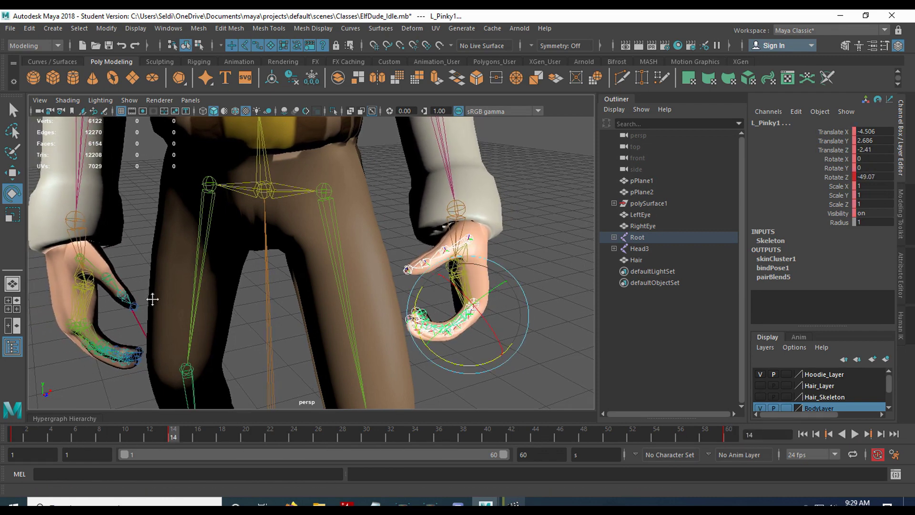
At frame 14, open the right hand slightly by rotating its thumb and finger base joints together, with R_Pinky1 at -22.345 degrees in Z
{"action": "middle_click_drag", "start_coordinate": [151, 299], "coordinate": [261, 340], "text": "alt"}
{"action": "left_click_drag", "start_coordinate": [214, 326], "coordinate": [233, 307], "text": "alt"}
{"action": "key", "text": "q"}
{"action": "left_click", "coordinate": [226, 265]}
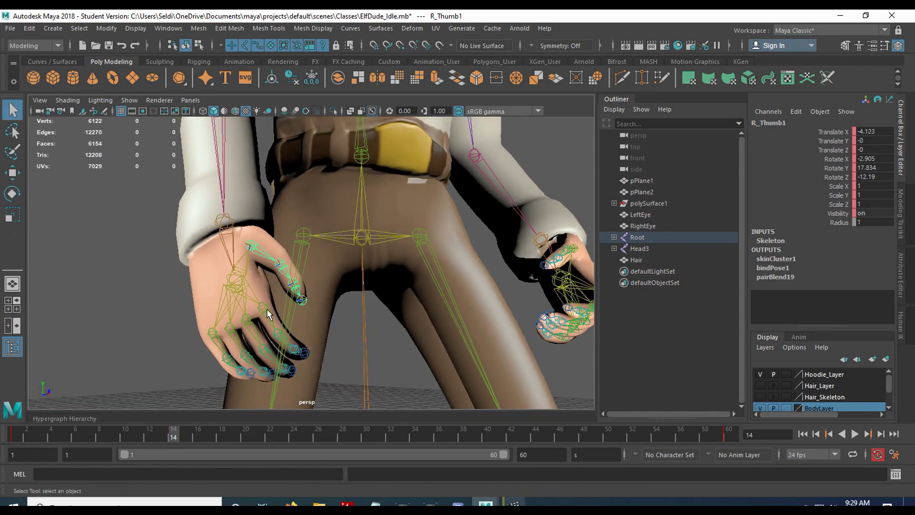
{"action": "left_click", "coordinate": [265, 308], "text": "shift"}
{"action": "left_click", "coordinate": [246, 320], "text": "shift"}
{"action": "left_click", "coordinate": [214, 333]}
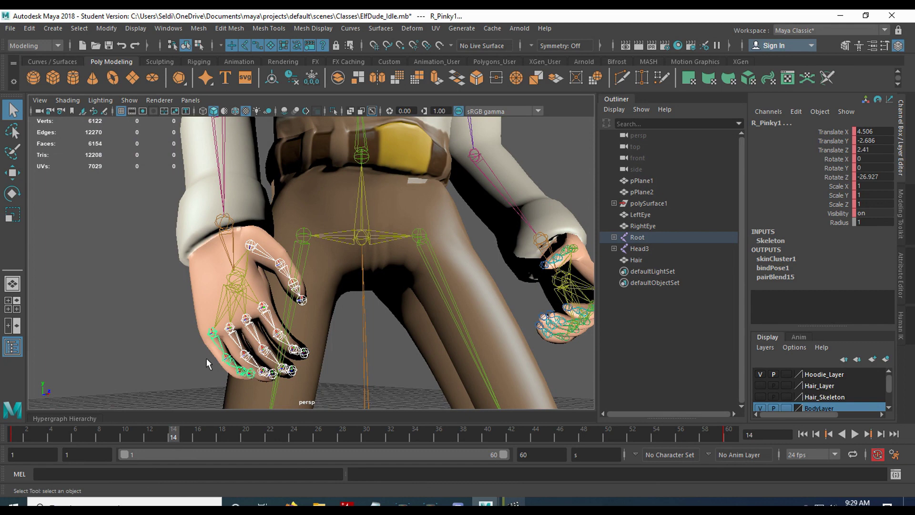
{"action": "key", "text": "e"}
{"action": "left_click_drag", "start_coordinate": [202, 376], "coordinate": [197, 368]}
{"action": "left_click_drag", "start_coordinate": [335, 327], "coordinate": [296, 348], "text": "alt"}
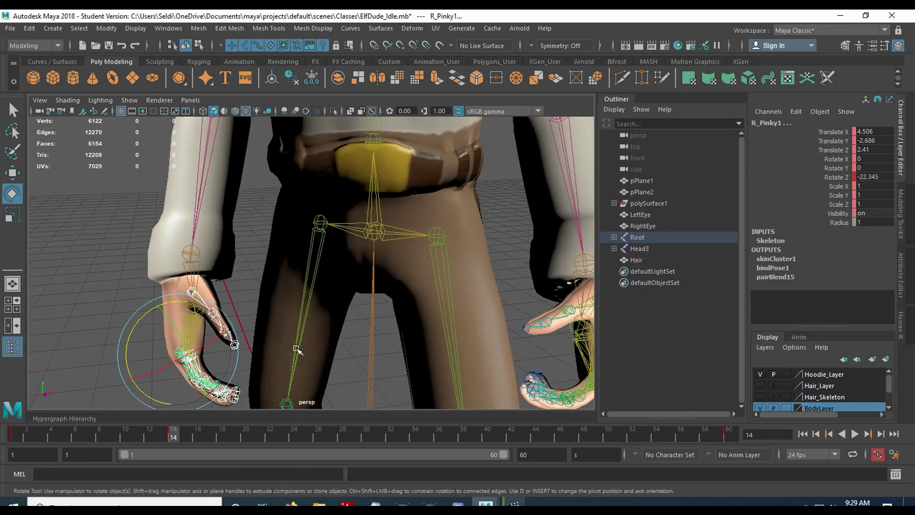
{"action": "scroll", "coordinate": [300, 347], "scroll_direction": "down", "scroll_amount": 5}
{"action": "mouse_move", "coordinate": [355, 321]}
{"action": "left_mouse_down", "text": "alt"}
{"action": "mouse_move", "coordinate": [388, 294]}
{"action": "mouse_move", "coordinate": [437, 301]}
{"action": "mouse_move", "coordinate": [346, 277]}
{"action": "mouse_move", "coordinate": [354, 303]}
{"action": "left_mouse_up", "text": "alt"}
{"action": "left_click", "coordinate": [466, 286]}
Select the Pelvis joint and examine the hips, legs and feet from the front and side
{"action": "scroll", "coordinate": [448, 295], "scroll_direction": "down", "scroll_amount": 5}
{"action": "key", "text": "w"}
{"action": "scroll", "coordinate": [354, 304], "scroll_direction": "up", "scroll_amount": 2}
{"action": "middle_click_drag", "start_coordinate": [347, 328], "coordinate": [285, 306], "text": "alt"}
{"action": "scroll", "coordinate": [286, 306], "scroll_direction": "down", "scroll_amount": 2}
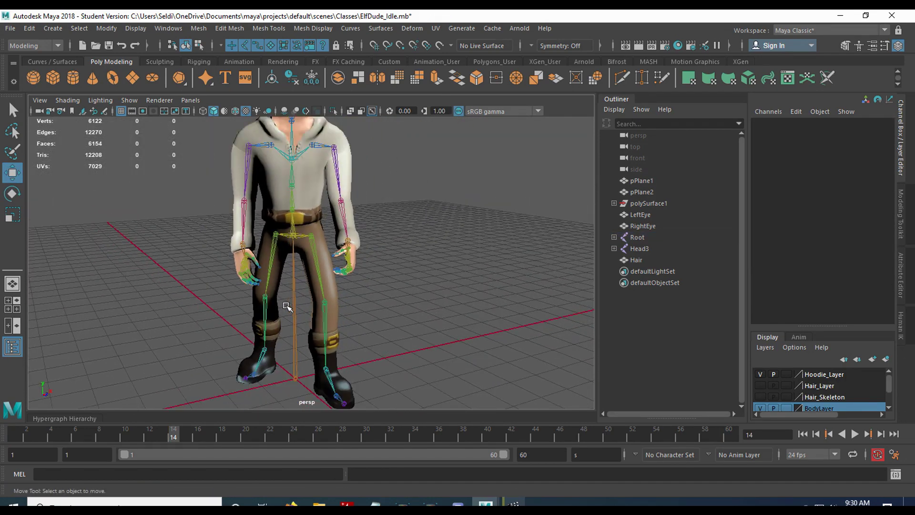
{"action": "left_click", "coordinate": [294, 235]}
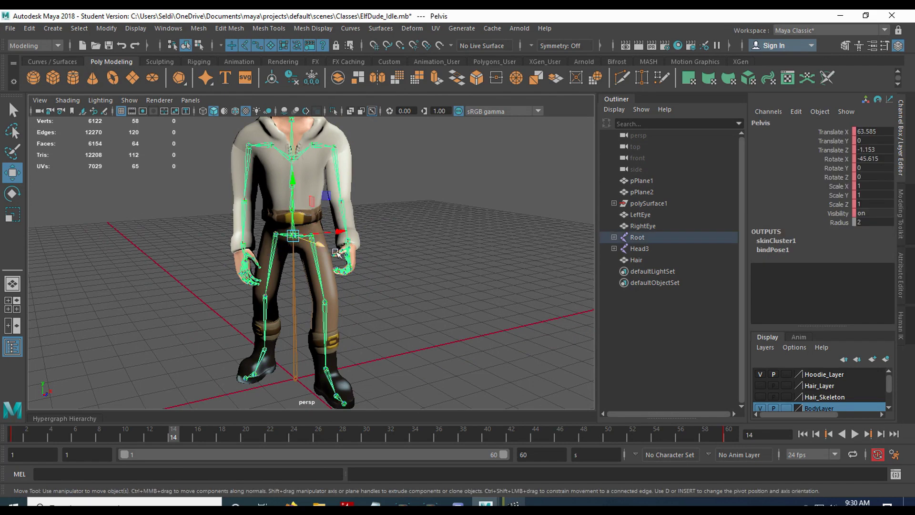
{"action": "mouse_move", "coordinate": [307, 328]}
{"action": "left_mouse_down", "text": "alt"}
{"action": "mouse_move", "coordinate": [293, 341]}
{"action": "mouse_move", "coordinate": [306, 345]}
{"action": "left_mouse_up", "text": "alt"}
{"action": "left_click_drag", "start_coordinate": [329, 225], "coordinate": [340, 223]}
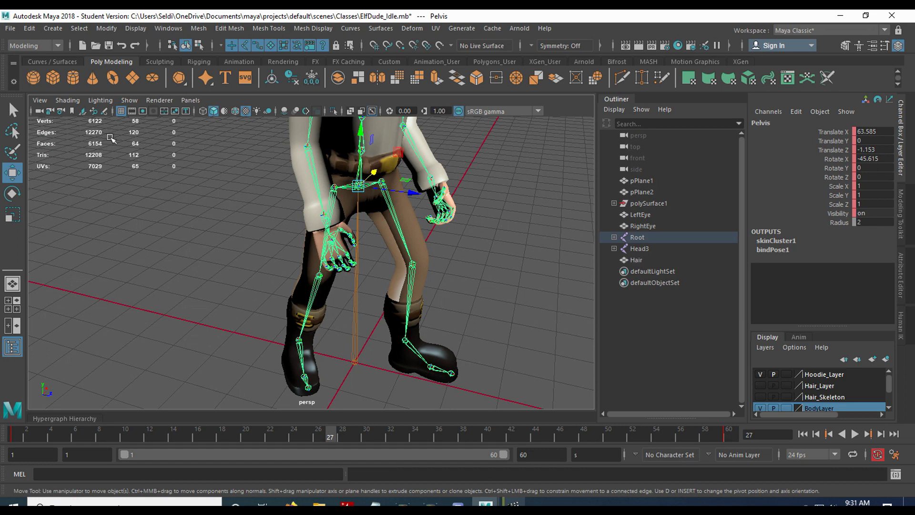
Create a polygon cube, scale it to about 10.66, 10.66 and 20.8, and move it to about 5.74 in Z
{"action": "left_click", "coordinate": [52, 78]}
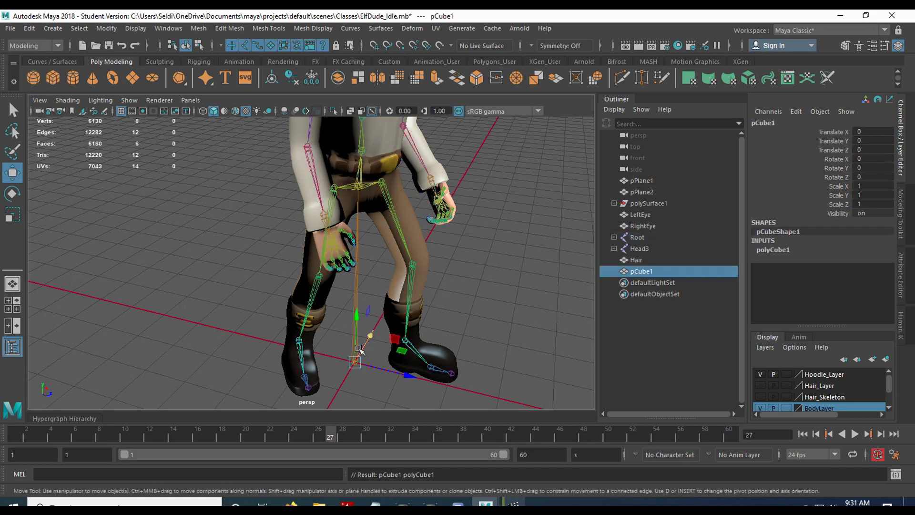
{"action": "left_click_drag", "start_coordinate": [395, 372], "coordinate": [472, 389]}
{"action": "key", "text": "r"}
{"action": "key", "text": "w"}
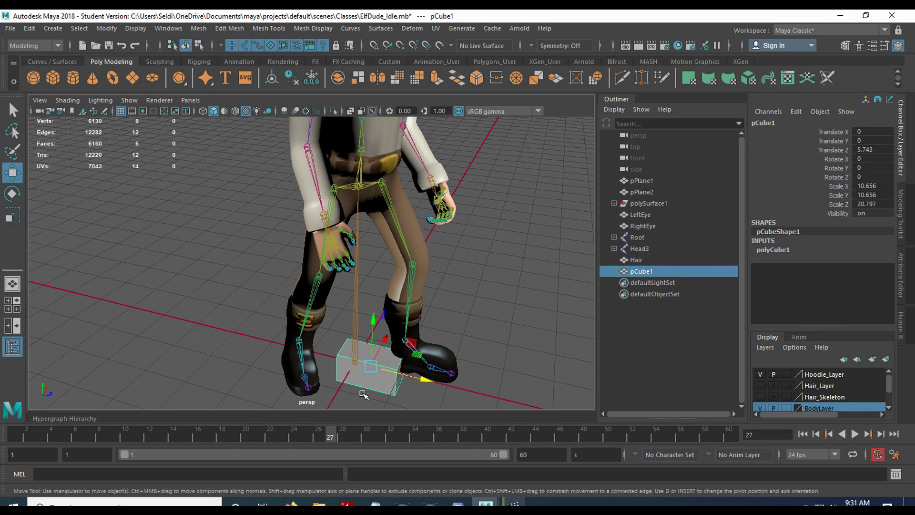
Snap the cube onto the ball joint of the left foot, at about 5.76, 1.44 and 25.08
{"action": "key", "text": "v"}
{"action": "left_click_drag", "start_coordinate": [371, 367], "coordinate": [432, 370]}
{"action": "scroll", "coordinate": [423, 389], "scroll_direction": "up", "scroll_amount": 3}
{"action": "middle_click_drag", "start_coordinate": [421, 376], "coordinate": [348, 219], "text": "alt"}
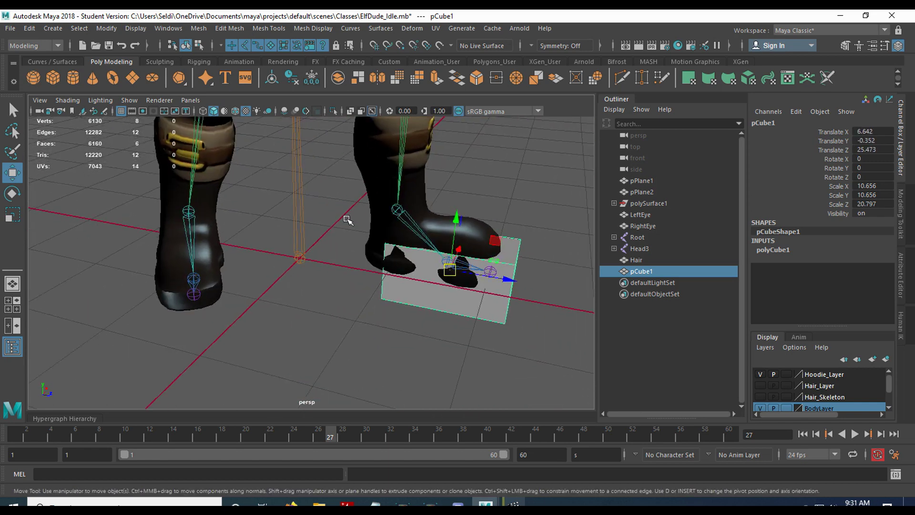
{"action": "scroll", "coordinate": [380, 267], "scroll_direction": "up", "scroll_amount": 3}
{"action": "middle_click_drag", "start_coordinate": [429, 304], "coordinate": [224, 324], "text": "alt"}
{"action": "key", "text": "v"}
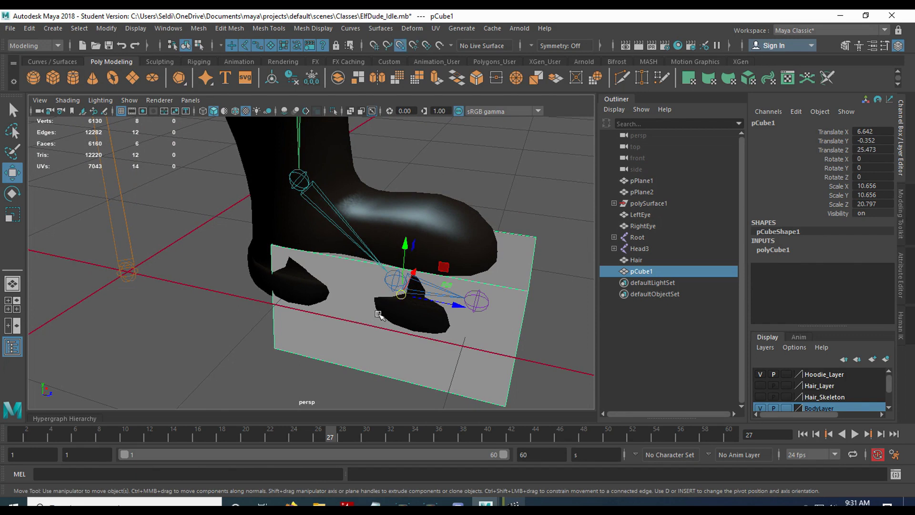
{"action": "left_click_drag", "start_coordinate": [402, 294], "coordinate": [376, 300]}
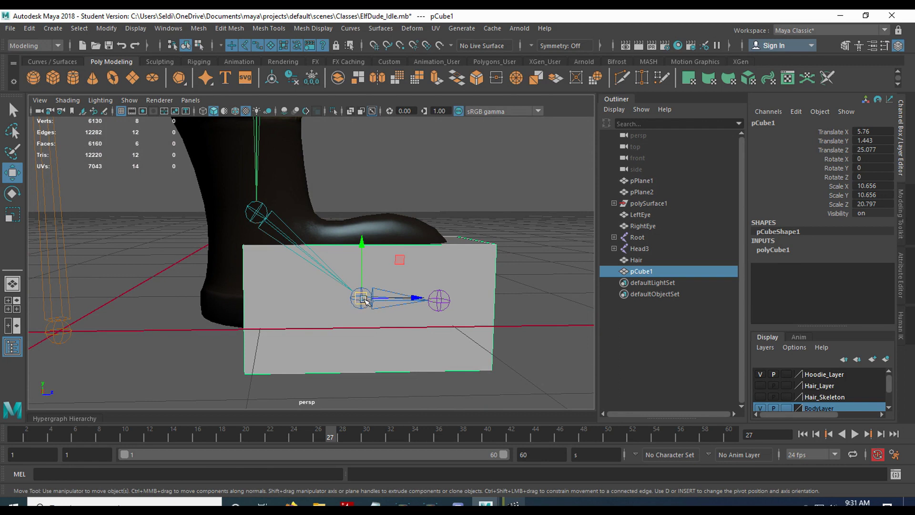
Shift the cube around the left boot, to about 21.63 in Z and 4.61 in Y
{"action": "left_click_drag", "start_coordinate": [420, 298], "coordinate": [383, 301]}
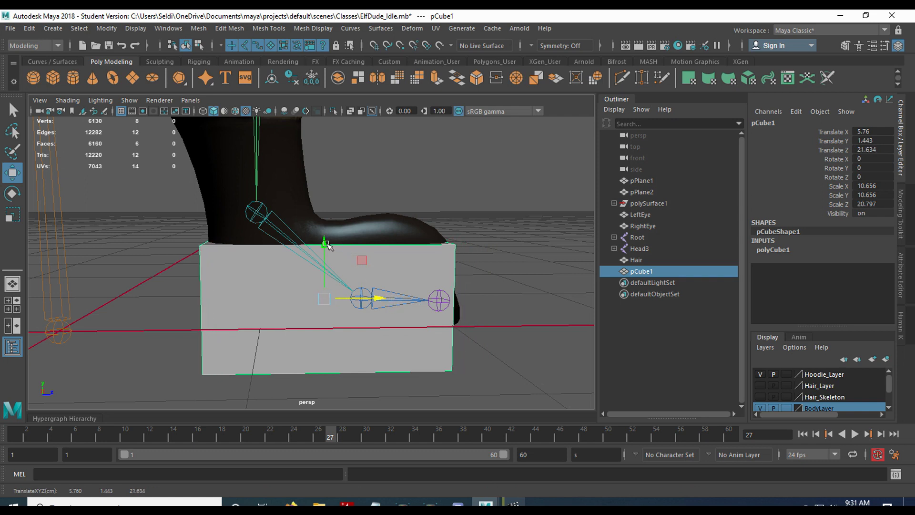
{"action": "left_click_drag", "start_coordinate": [324, 242], "coordinate": [318, 207]}
{"action": "left_click_drag", "start_coordinate": [401, 265], "coordinate": [359, 293], "text": "alt"}
{"action": "scroll", "coordinate": [258, 289], "scroll_direction": "up", "scroll_amount": 2}
{"action": "middle_click_drag", "start_coordinate": [258, 289], "coordinate": [273, 319], "text": "alt"}
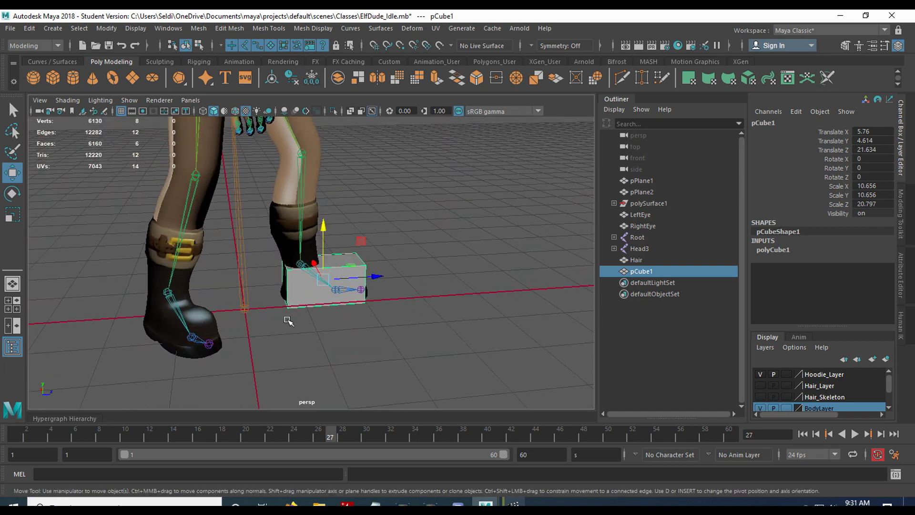
Duplicate the cube and snap the copy onto the ball joint of the right foot, at about -14.1, 0.17 and -12.96
{"action": "key", "text": "ctrl+d"}
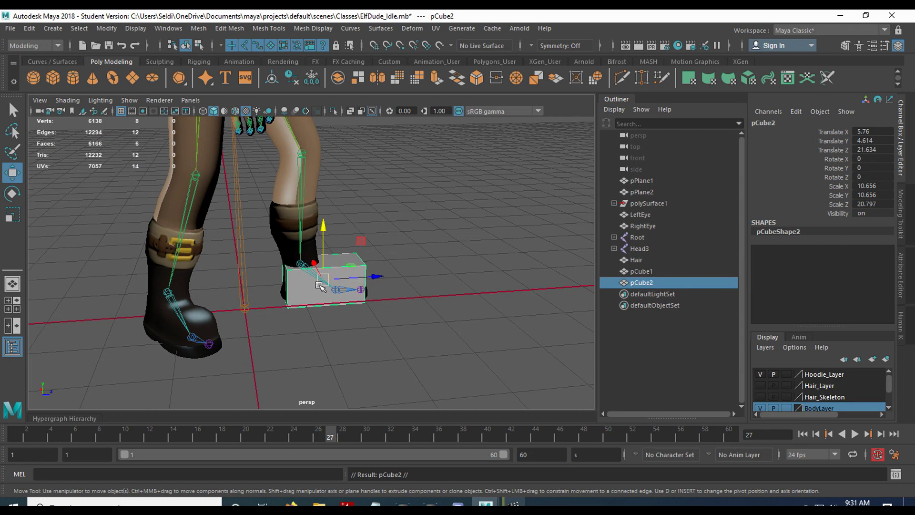
{"action": "left_click_drag", "start_coordinate": [319, 285], "coordinate": [189, 339]}
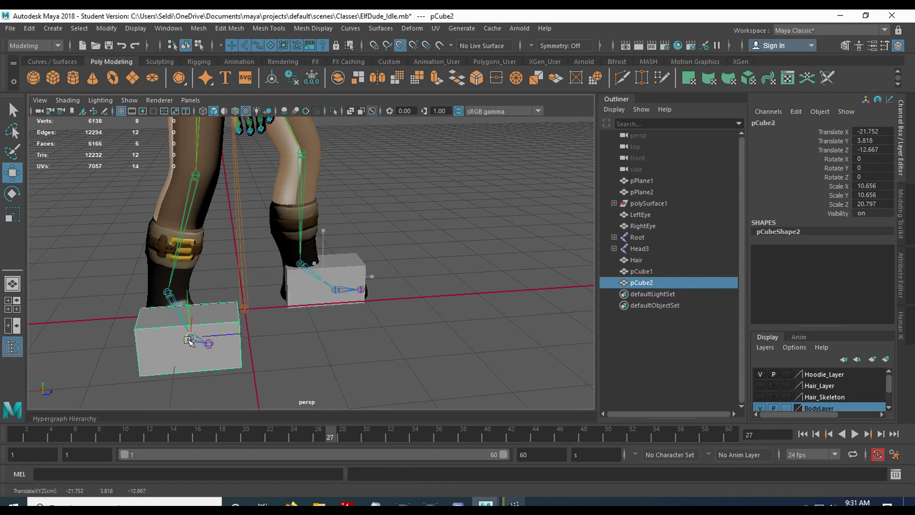
{"action": "left_click_drag", "start_coordinate": [241, 374], "coordinate": [272, 359], "text": "alt"}
{"action": "middle_click_drag", "start_coordinate": [217, 348], "coordinate": [300, 333], "text": "alt"}
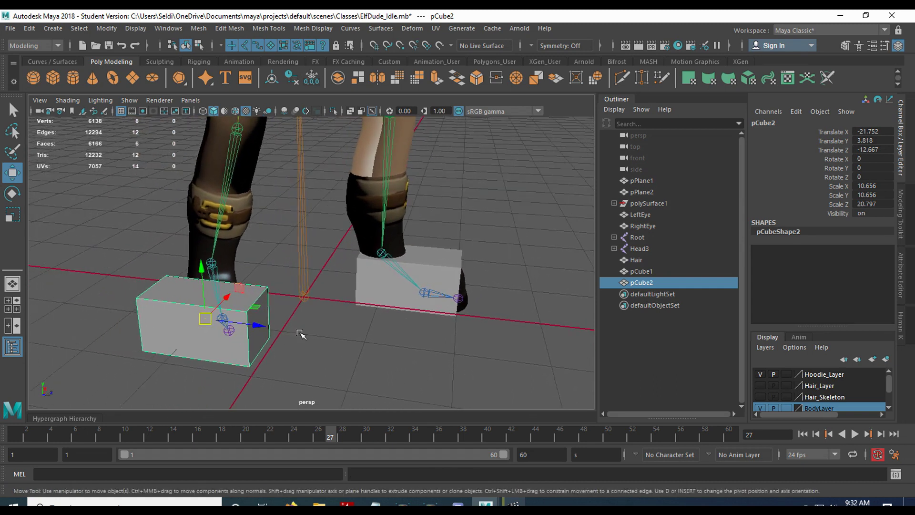
{"action": "key", "text": "v"}
{"action": "left_click_drag", "start_coordinate": [207, 322], "coordinate": [221, 318]}
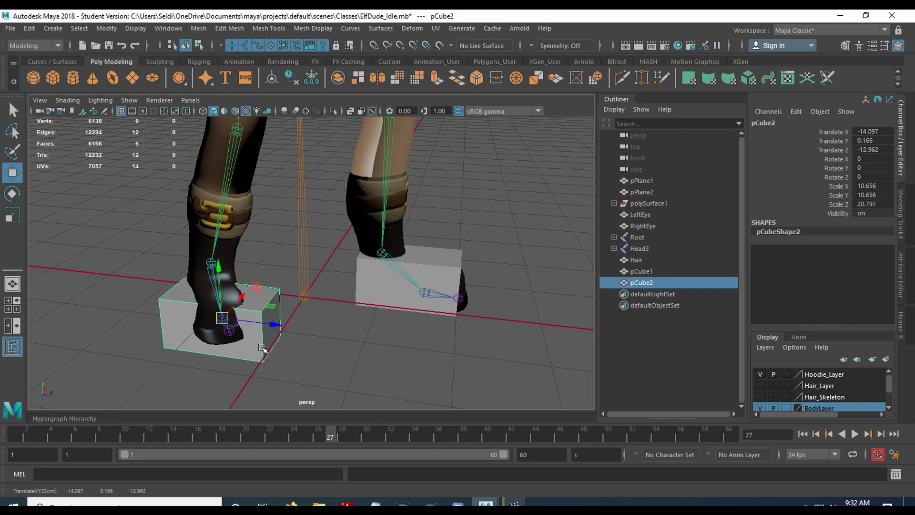
Rotate the duplicate cube to about -50.3 degrees in Y to align it with the right foot
{"action": "left_click_drag", "start_coordinate": [150, 350], "coordinate": [234, 345], "text": "alt"}
{"action": "key", "text": "e"}
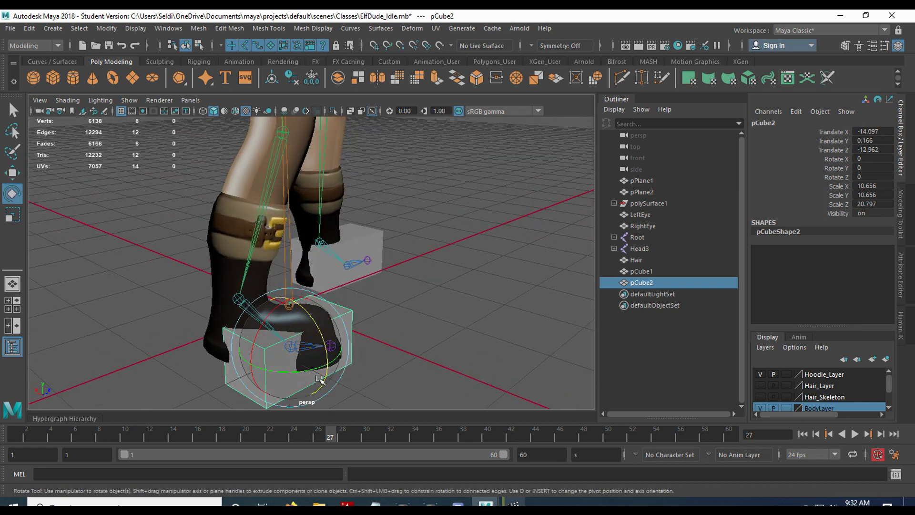
{"action": "left_click_drag", "start_coordinate": [308, 379], "coordinate": [254, 370]}
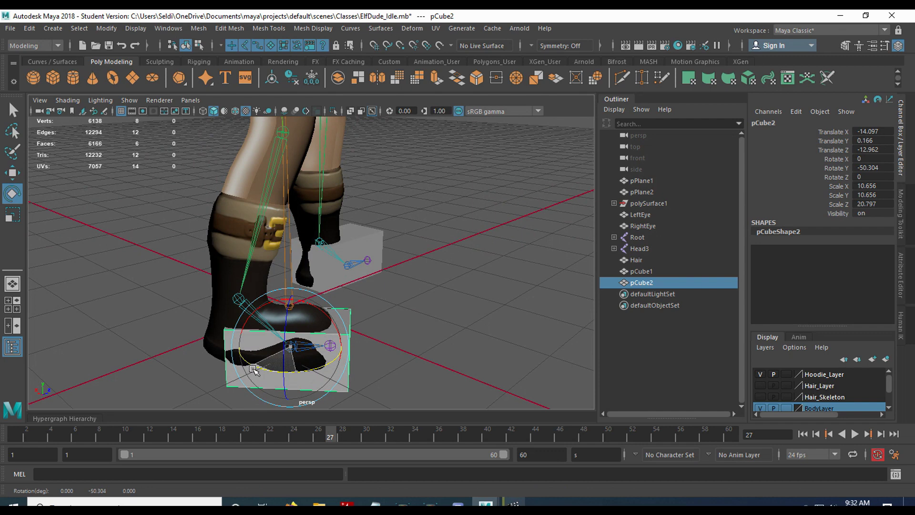
Set the Move tool to Object axes and slide the duplicate cube along the right foot to about -11.7 in X and -15.07 in Z
{"action": "key", "text": "w"}
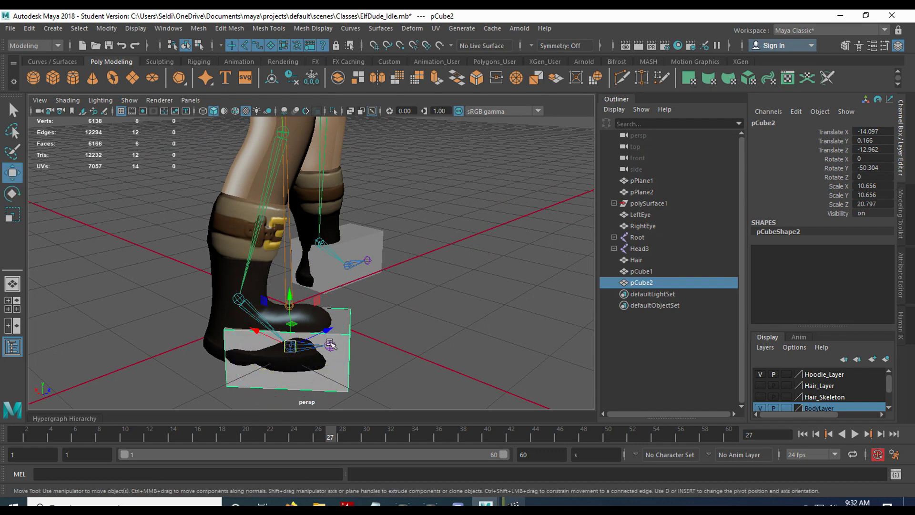
{"action": "left_click_drag", "start_coordinate": [331, 344], "coordinate": [298, 362], "text": "alt"}
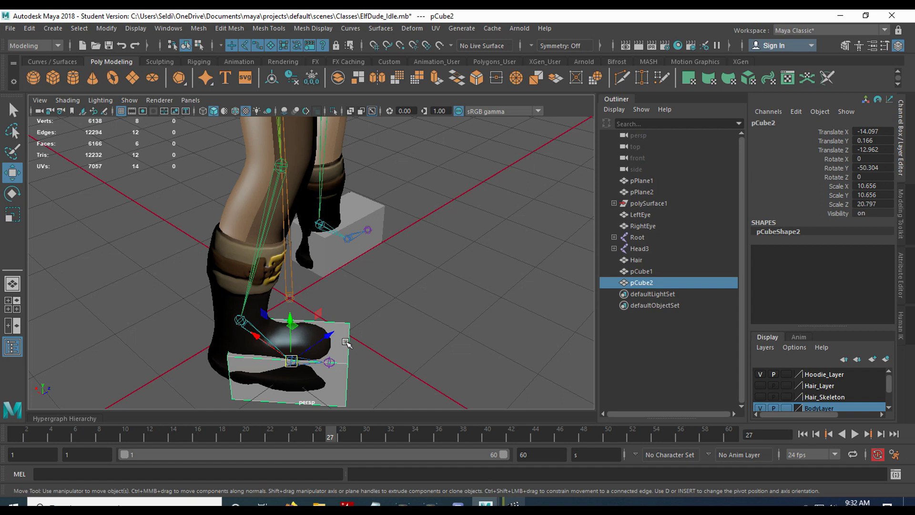
{"action": "right_click", "coordinate": [346, 342], "text": "ctrl+shift"}
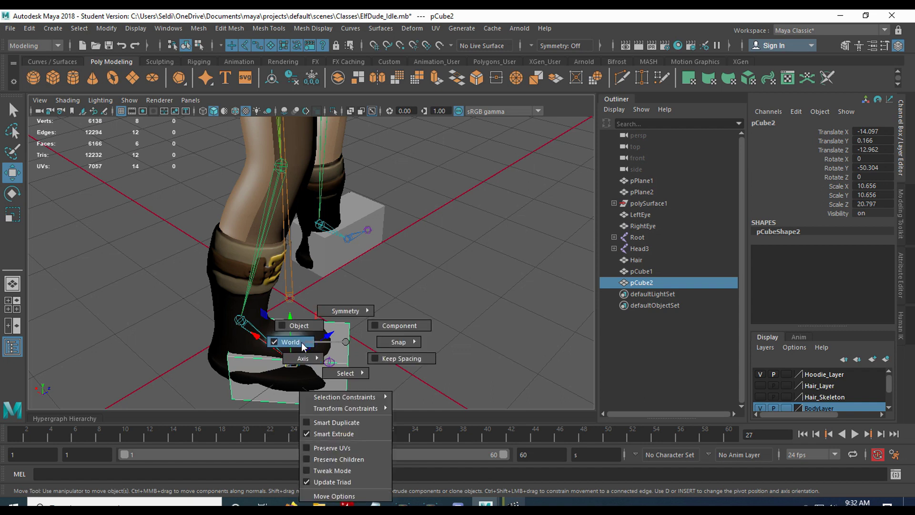
{"action": "left_click", "coordinate": [297, 326]}
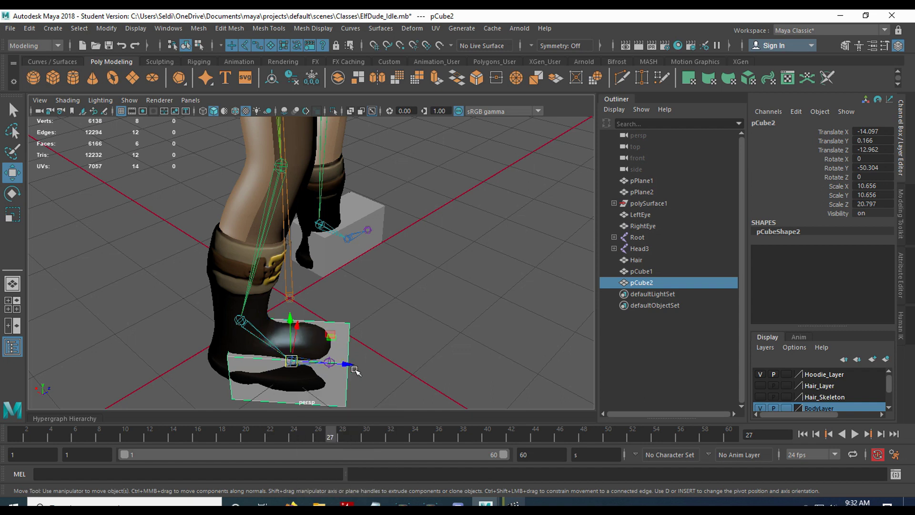
{"action": "left_click_drag", "start_coordinate": [362, 370], "coordinate": [417, 351], "text": "alt"}
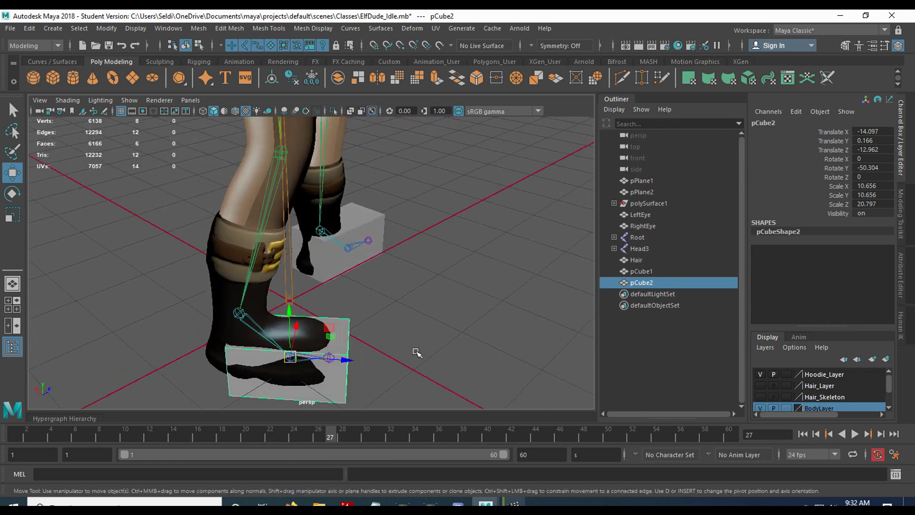
{"action": "left_click_drag", "start_coordinate": [347, 366], "coordinate": [305, 347]}
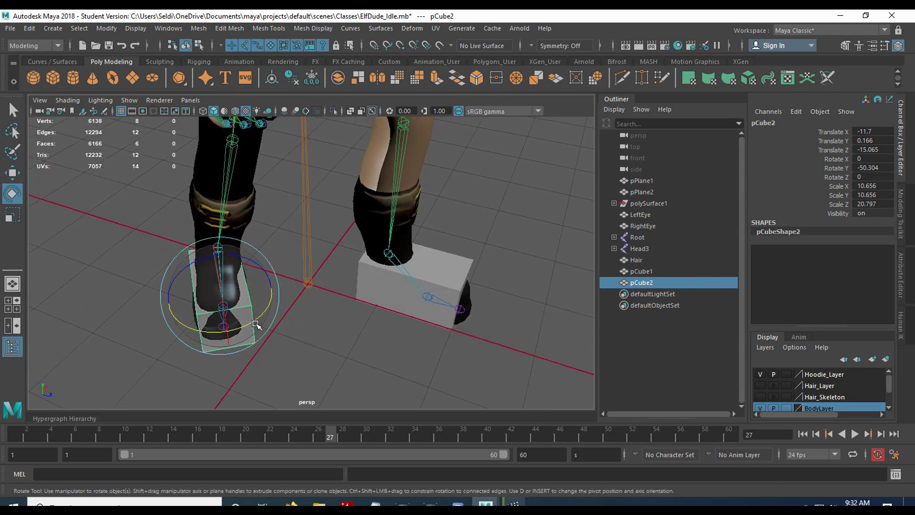
Refine the duplicate cube's Y rotation to about -57.3 degrees and raise it to about 3.78 in Y around the right boot
{"action": "key", "text": "e"}
{"action": "left_click_drag", "start_coordinate": [256, 321], "coordinate": [342, 338]}
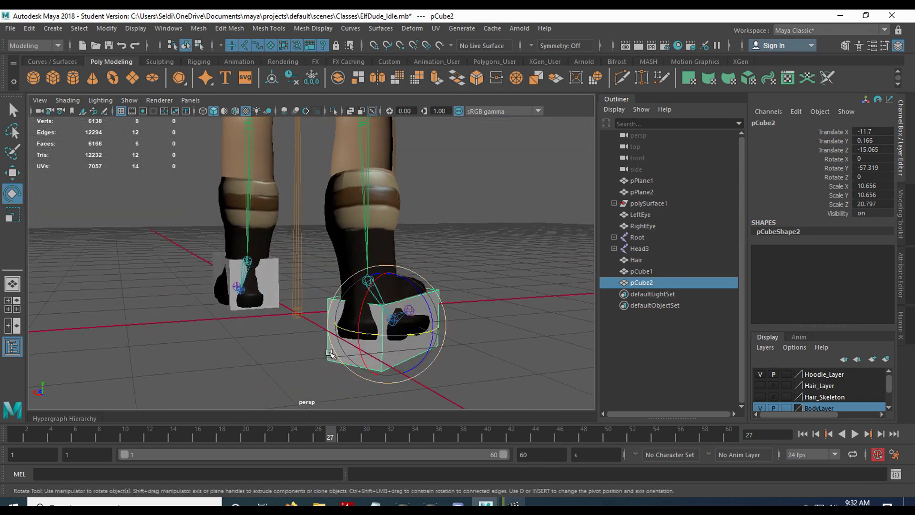
{"action": "key", "text": "w"}
{"action": "left_click_drag", "start_coordinate": [386, 270], "coordinate": [315, 316]}
{"action": "scroll", "coordinate": [323, 325], "scroll_direction": "down", "scroll_amount": 3}
{"action": "middle_click_drag", "start_coordinate": [356, 298], "coordinate": [366, 367], "text": "alt"}
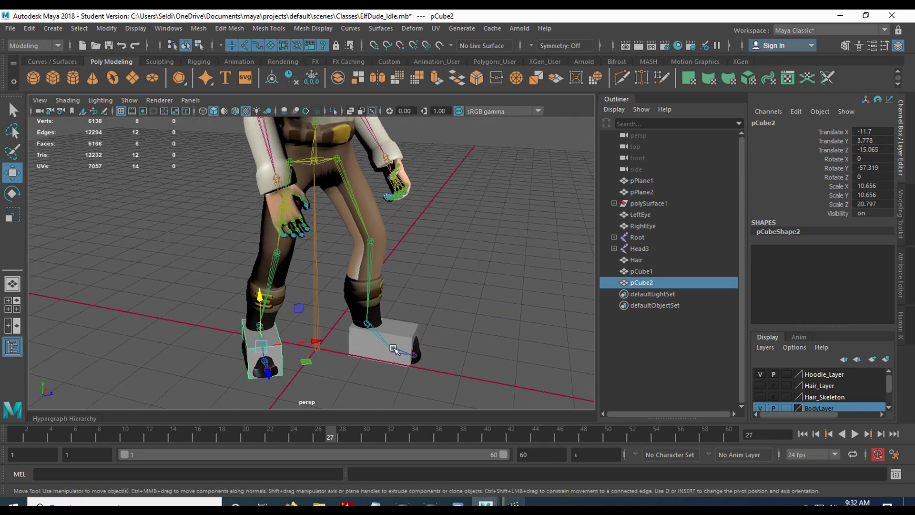
Raise the pelvis joint slightly at frame 28, to about 63.915 in Translate X
{"action": "key", "text": "q"}
{"action": "left_click", "coordinate": [315, 161]}
{"action": "middle_click_drag", "start_coordinate": [412, 233], "coordinate": [414, 280], "text": "alt"}
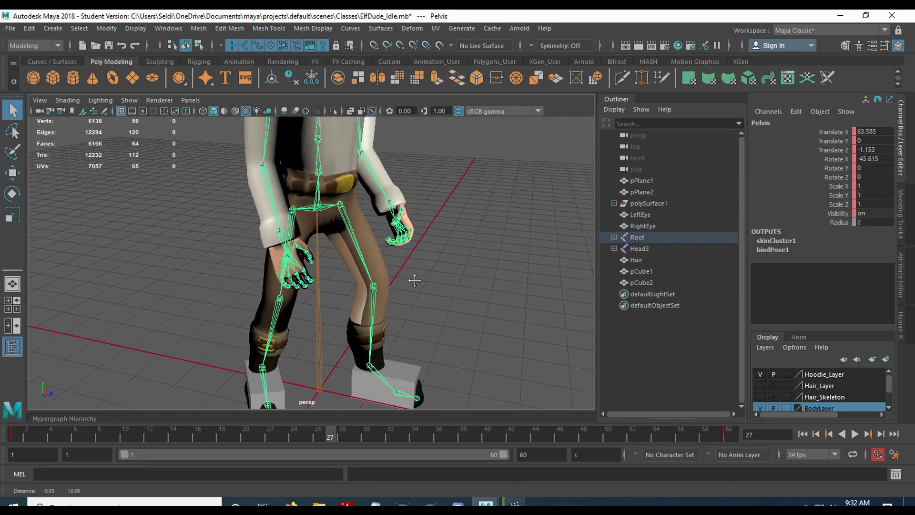
{"action": "key", "text": "w"}
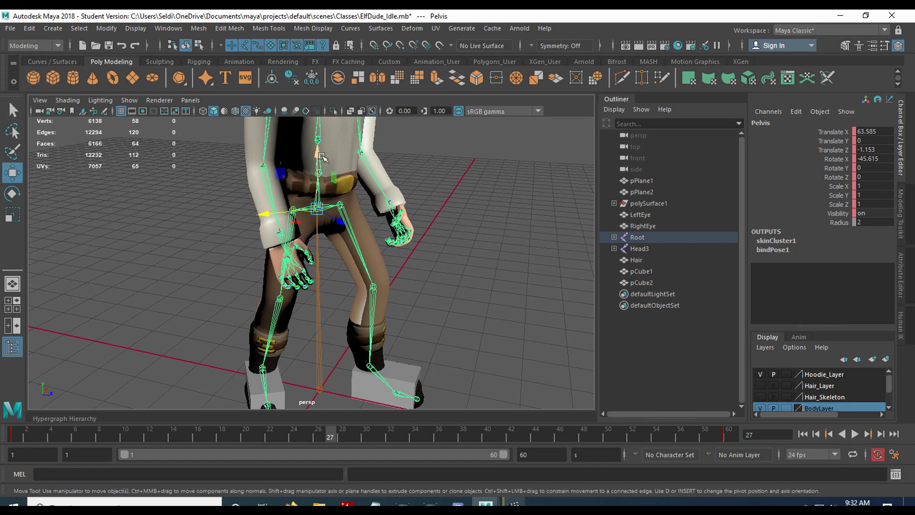
{"action": "left_click", "coordinate": [319, 153]}
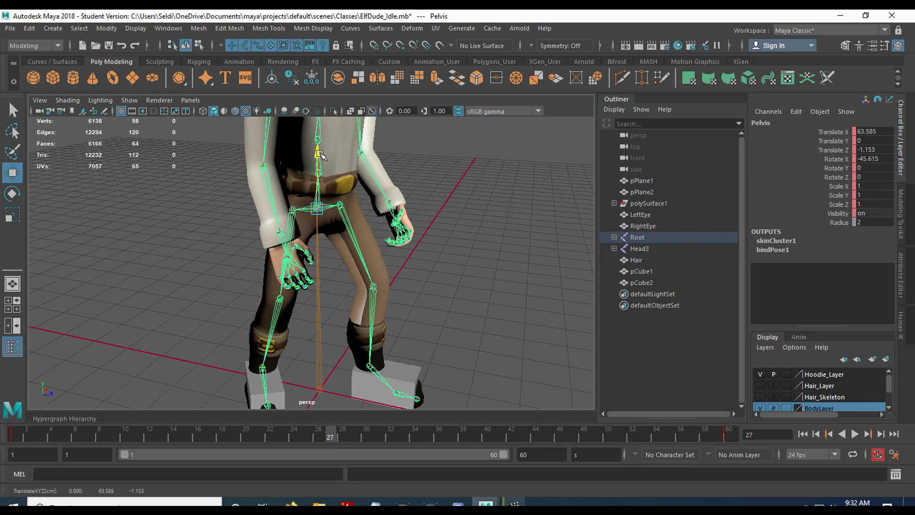
{"action": "left_click", "coordinate": [342, 438]}
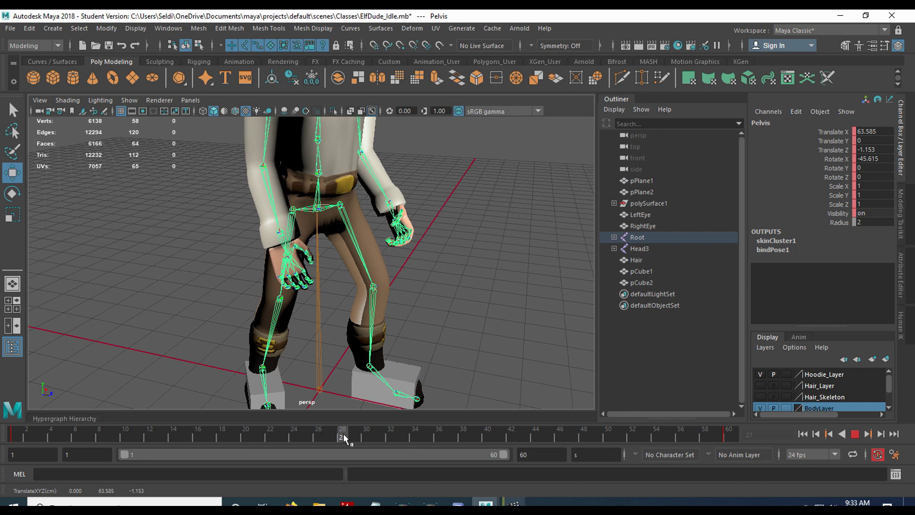
{"action": "left_click_drag", "start_coordinate": [343, 438], "coordinate": [343, 437]}
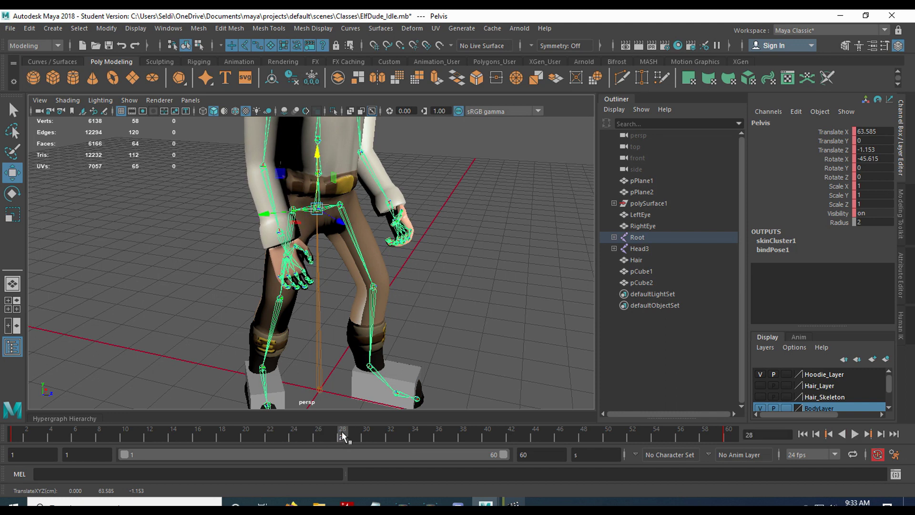
{"action": "left_click", "coordinate": [320, 161]}
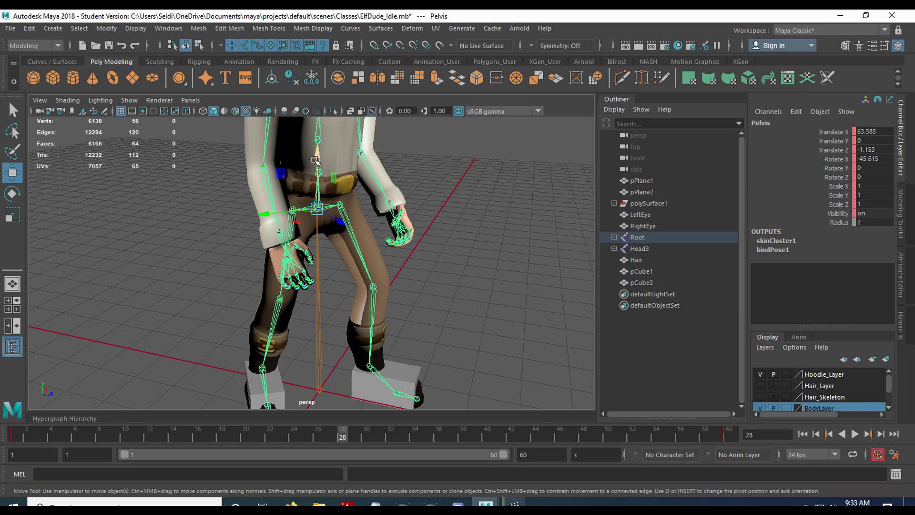
{"action": "left_click_drag", "start_coordinate": [318, 159], "coordinate": [319, 157]}
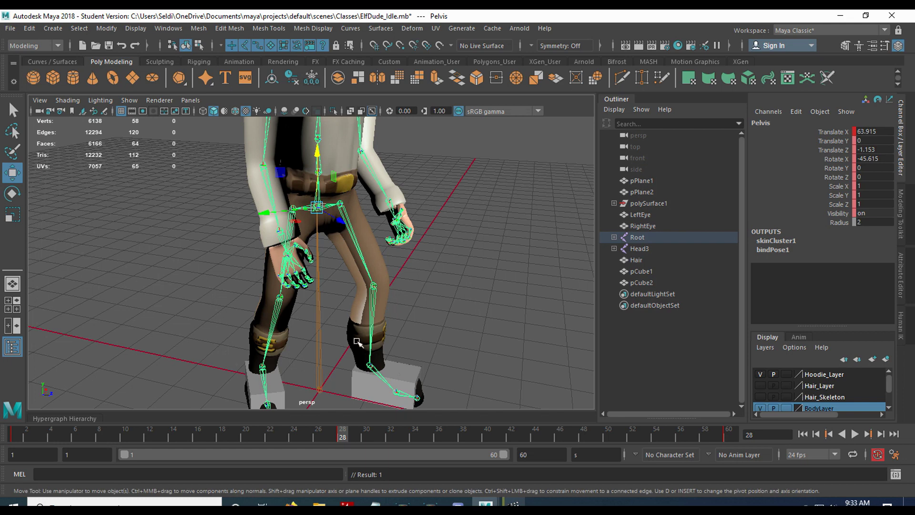
In the side view, rotate the left hip joint at frame 28 to about -42.54, -15.12 and 15.77, and key its rotation
{"action": "key", "text": "space"}
{"action": "key", "text": "space"}
{"action": "scroll", "coordinate": [422, 364], "scroll_direction": "up", "scroll_amount": 6}
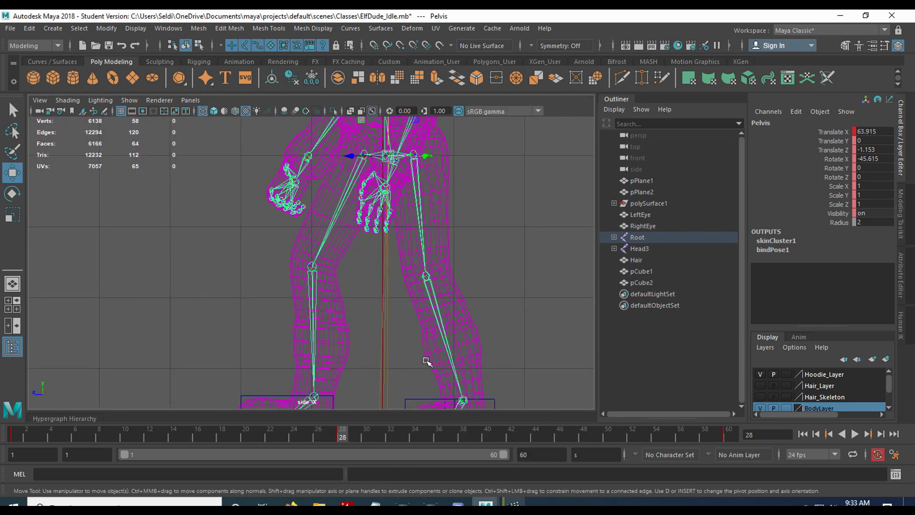
{"action": "scroll", "coordinate": [326, 250], "scroll_direction": "up", "scroll_amount": 3}
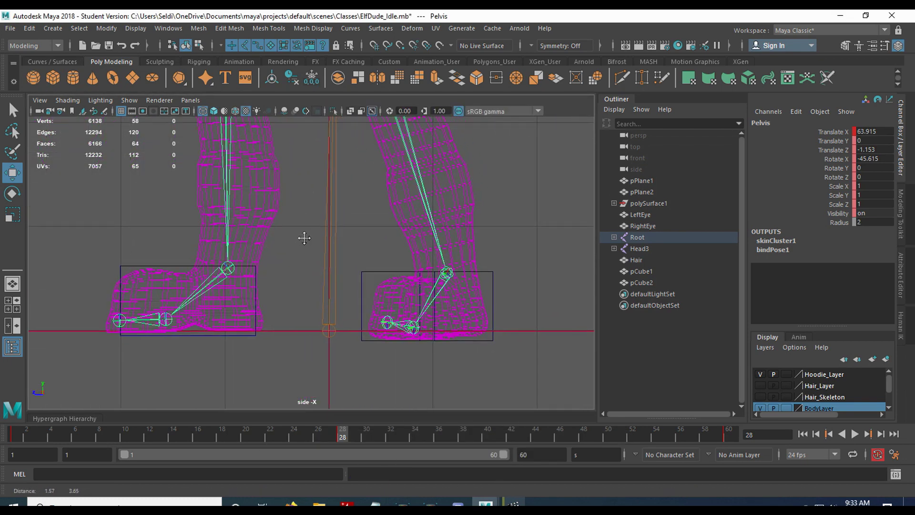
{"action": "scroll", "coordinate": [333, 258], "scroll_direction": "down", "scroll_amount": 5}
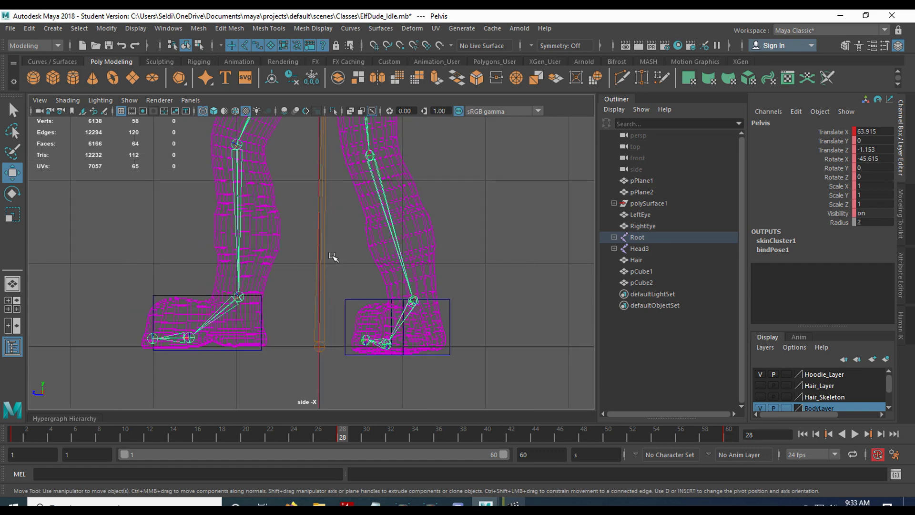
{"action": "key", "text": "Down"}
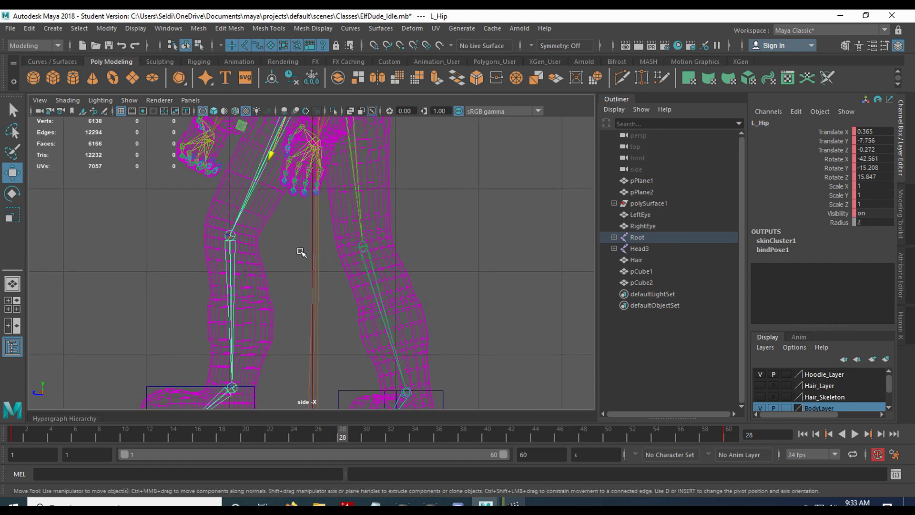
{"action": "scroll", "coordinate": [302, 255], "scroll_direction": "down", "scroll_amount": 3}
{"action": "scroll", "coordinate": [306, 272], "scroll_direction": "down", "scroll_amount": 2}
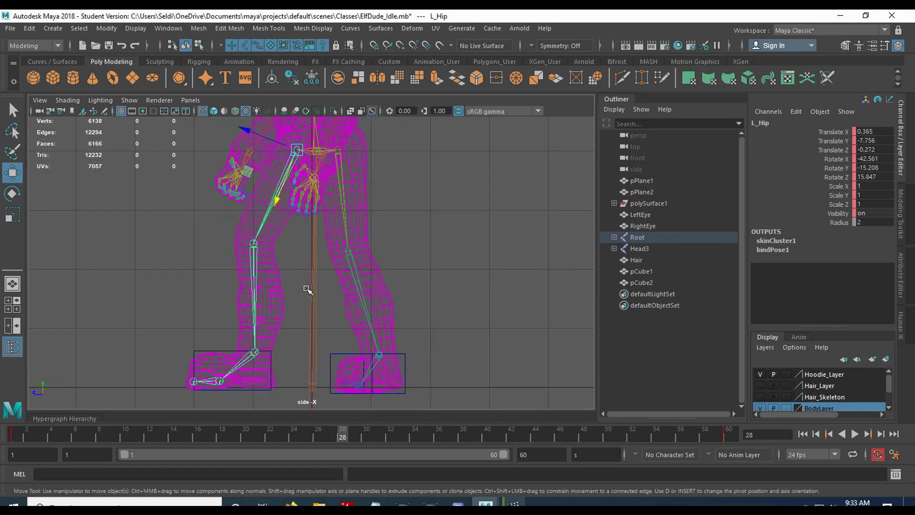
{"action": "scroll", "coordinate": [309, 291], "scroll_direction": "down", "scroll_amount": 1}
{"action": "middle_click_drag", "start_coordinate": [309, 292], "coordinate": [306, 296], "text": "alt"}
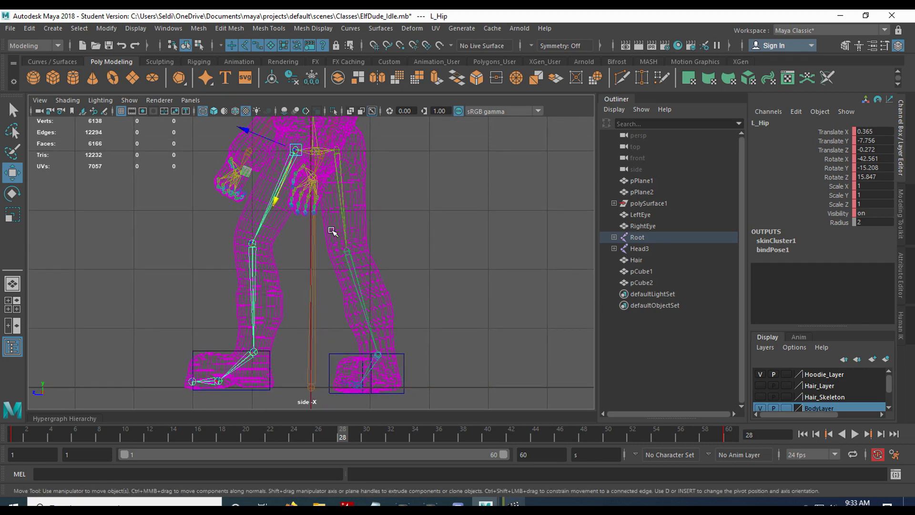
{"action": "key", "text": "e"}
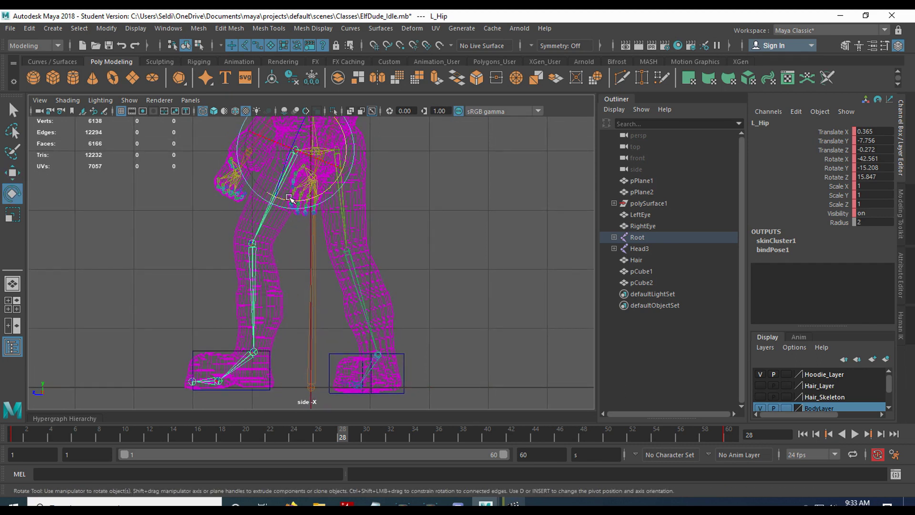
{"action": "left_click", "coordinate": [286, 201]}
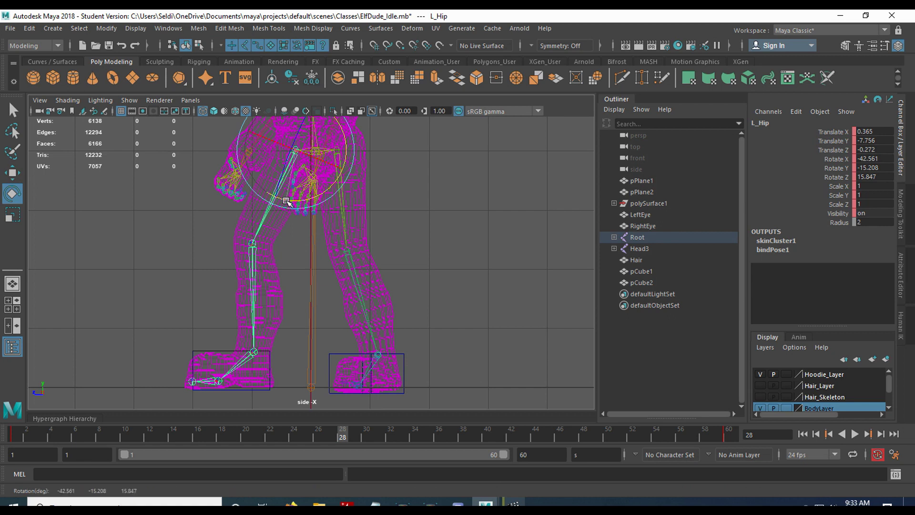
{"action": "left_click_drag", "start_coordinate": [287, 201], "coordinate": [286, 202]}
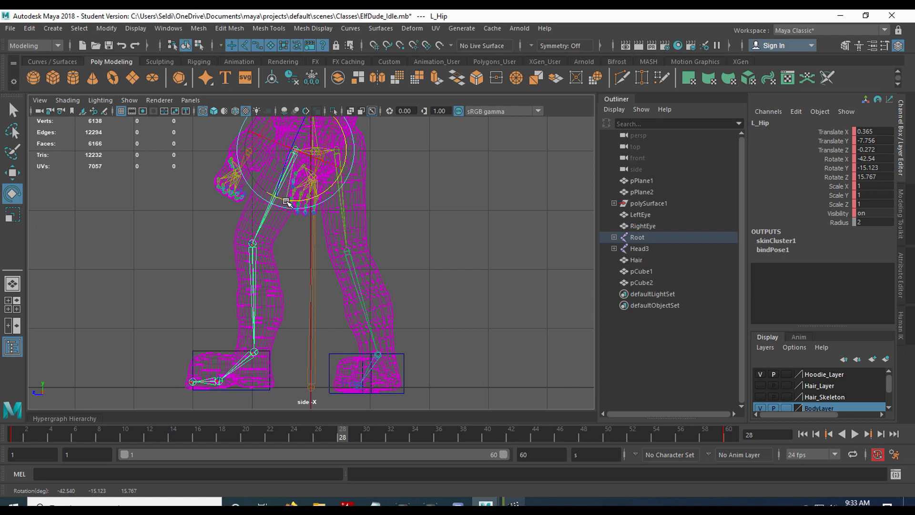
{"action": "key", "text": "shift+e"}
Rotate the left knee joint at frame 28 to about 18.19 in Y to keep the left foot inside its reference cube
{"action": "left_click", "coordinate": [256, 310]}
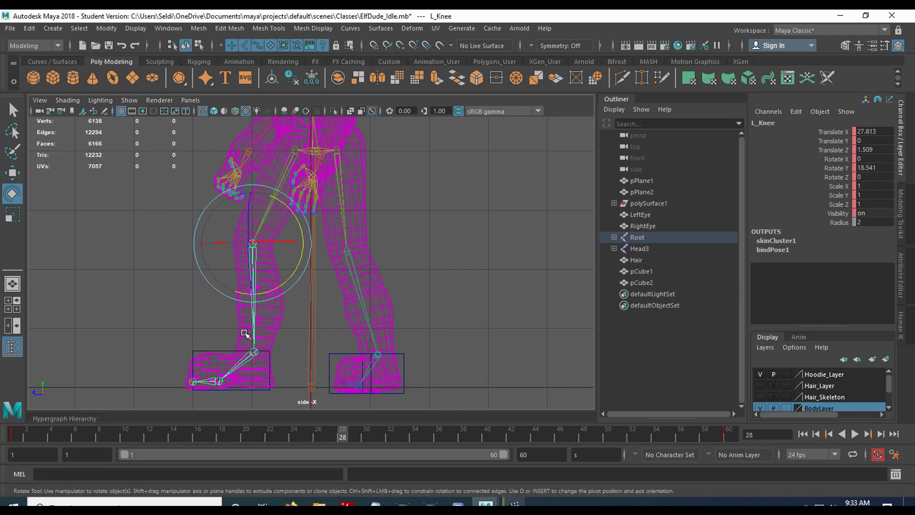
{"action": "left_click", "coordinate": [269, 286]}
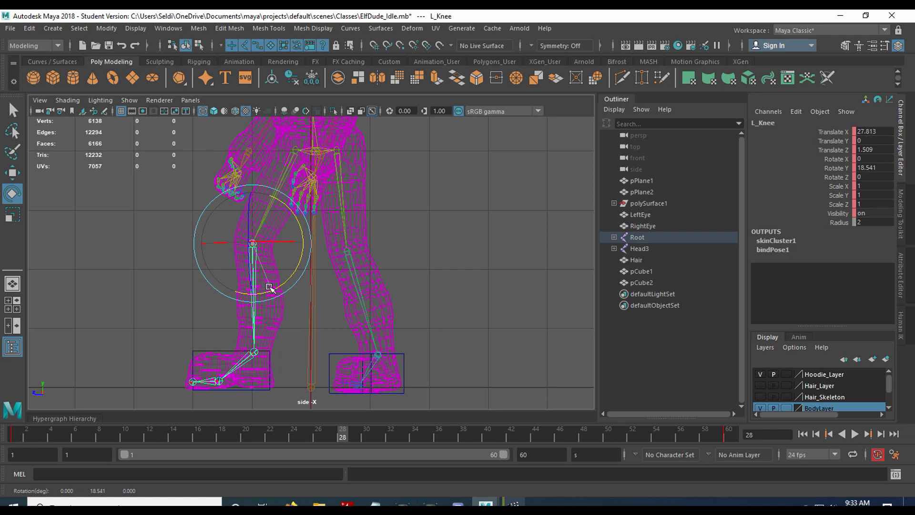
{"action": "left_click_drag", "start_coordinate": [269, 287], "coordinate": [267, 284]}
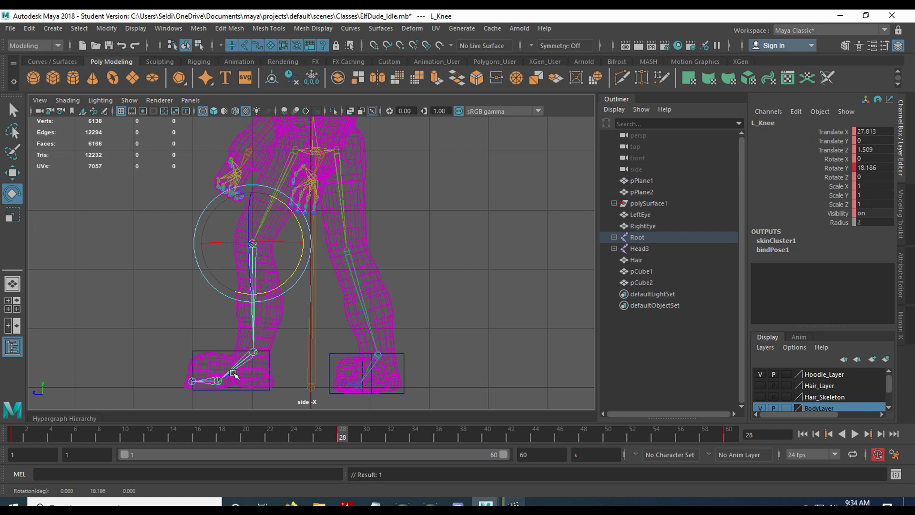
Rotate the right hip joint at frame 28 to about -6.53, 0.95 and 10.37, and finish with nothing selected
{"action": "left_click", "coordinate": [341, 191]}
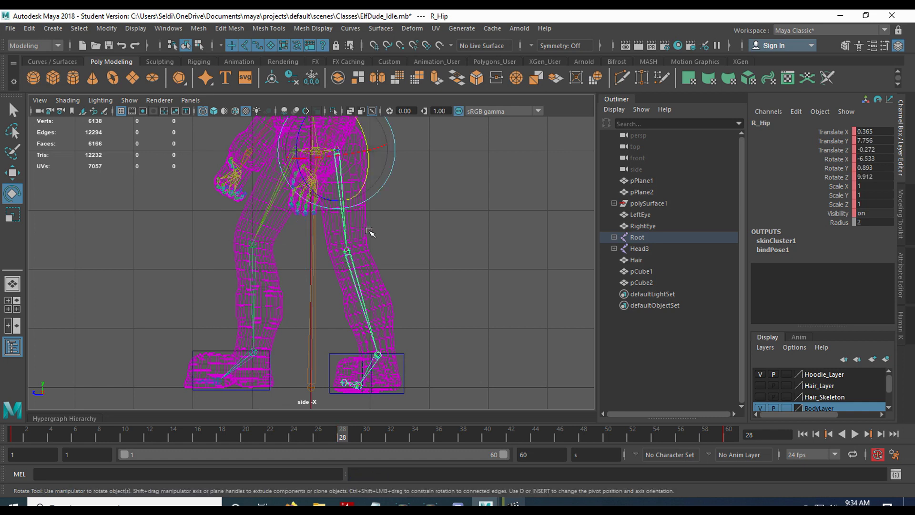
{"action": "left_click", "coordinate": [327, 200]}
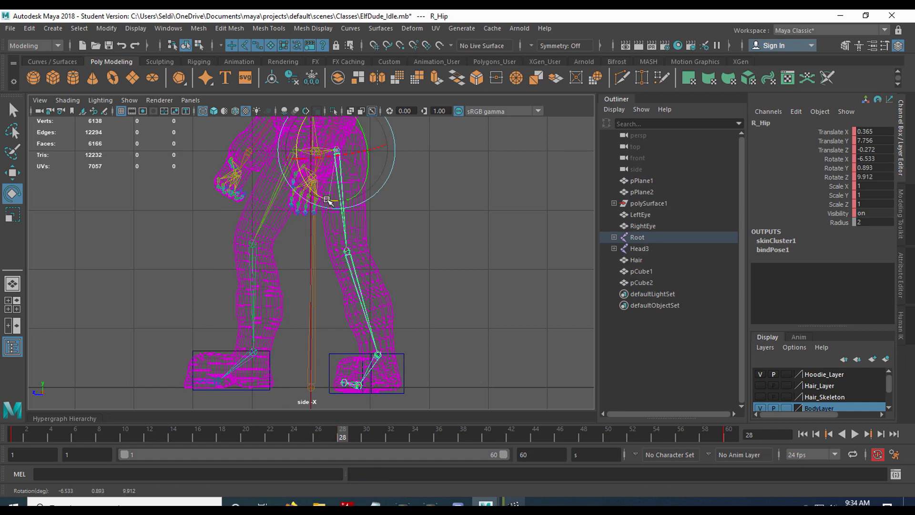
{"action": "left_click_drag", "start_coordinate": [327, 200], "coordinate": [325, 199]}
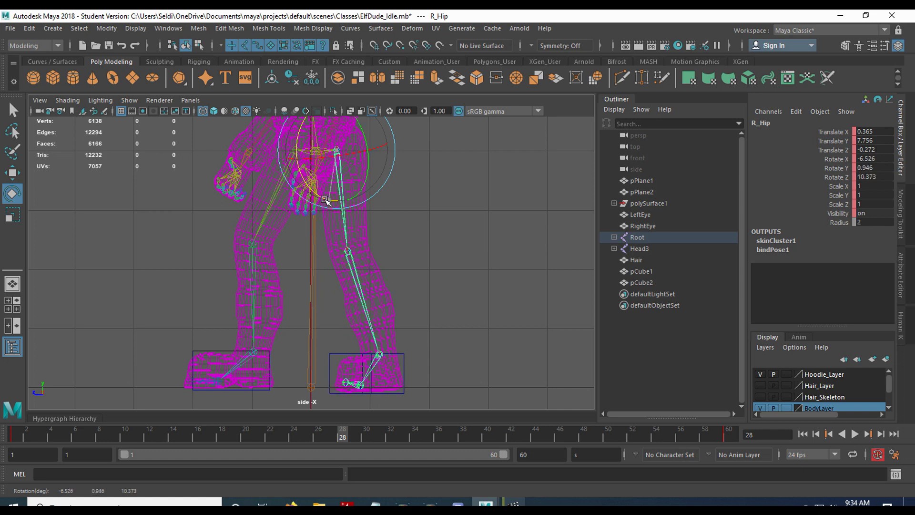
{"action": "key", "text": "Down"}
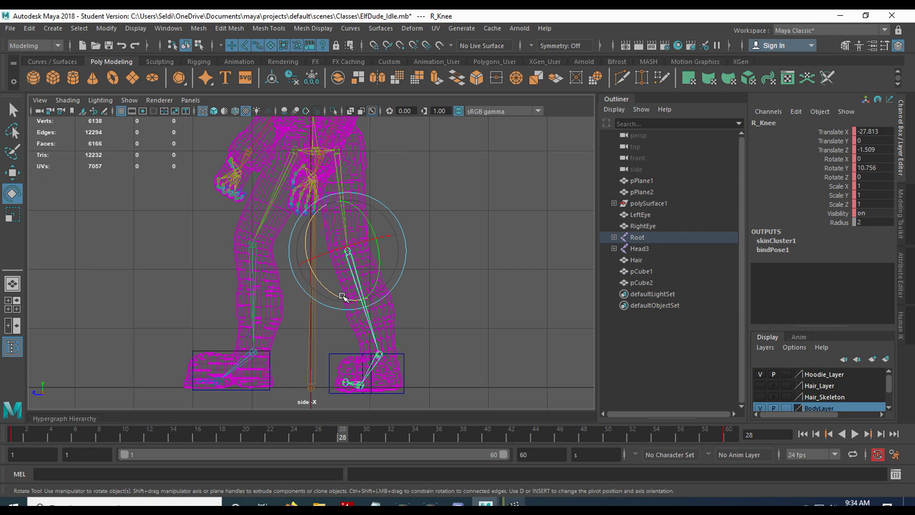
{"action": "left_click", "coordinate": [449, 296]}
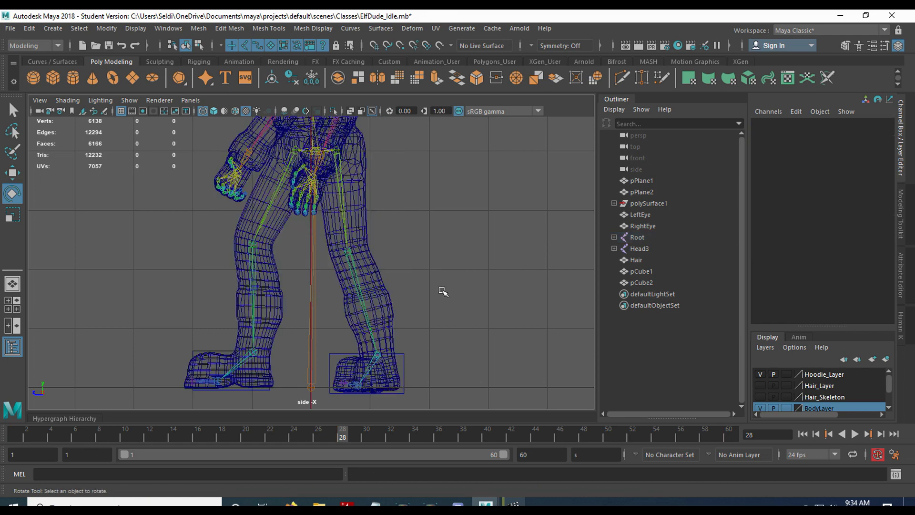
Play back the idle and compare both feet with their reference cubes at frames 1 and 28 in the side view
{"action": "key", "text": "space"}
{"action": "key", "text": "space"}
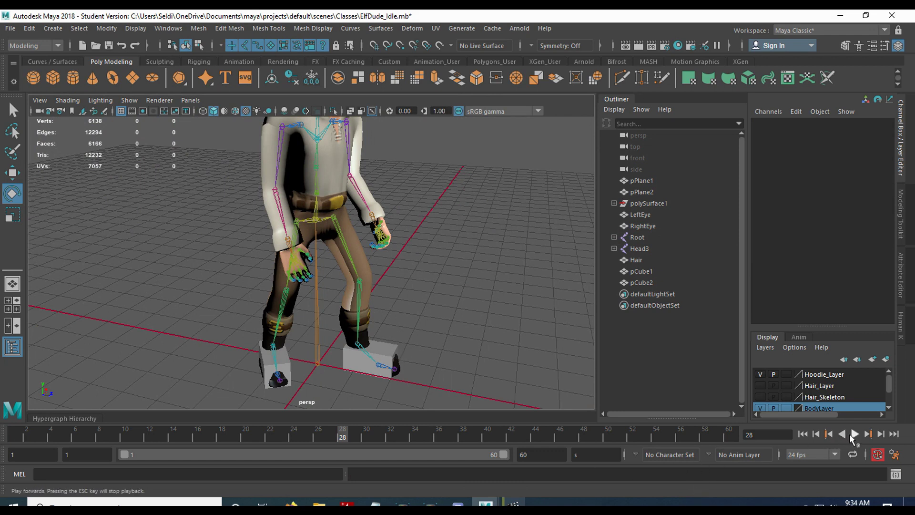
{"action": "left_click", "coordinate": [852, 437]}
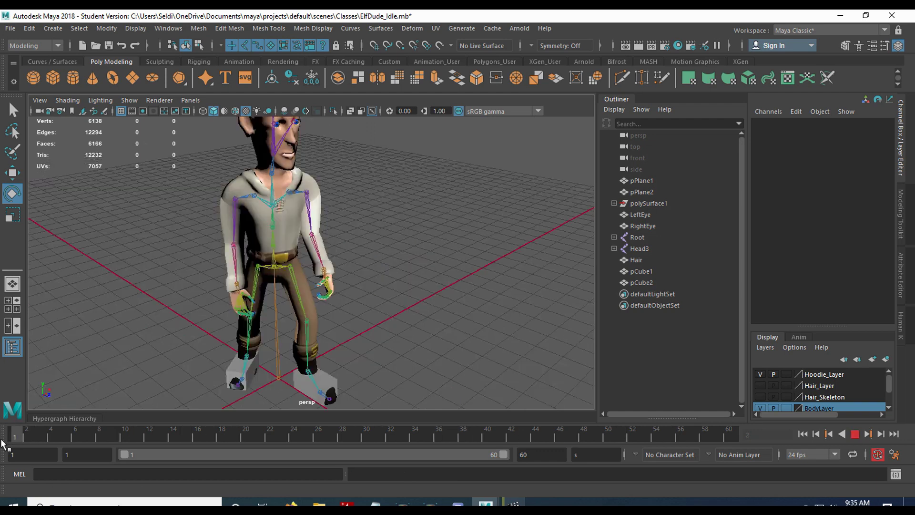
{"action": "left_click", "coordinate": [7, 439]}
{"action": "key", "text": "space"}
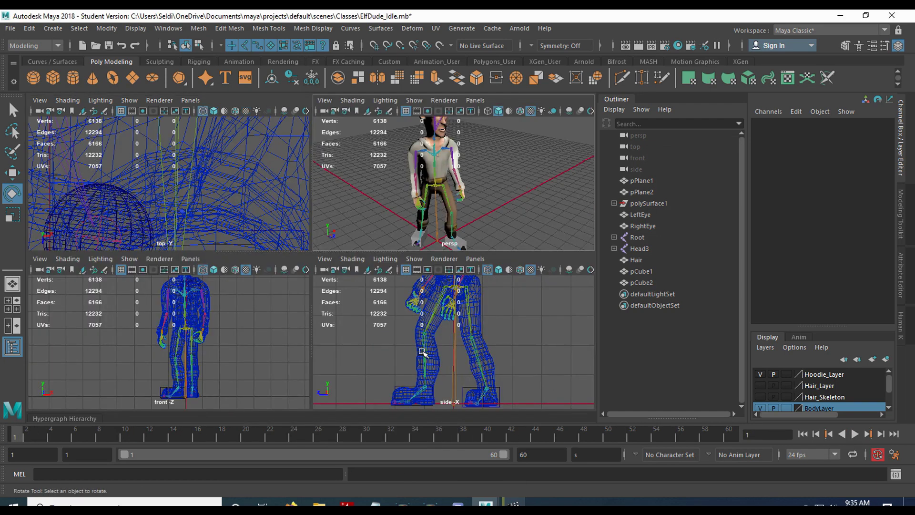
{"action": "key", "text": "space"}
{"action": "scroll", "coordinate": [381, 364], "scroll_direction": "up", "scroll_amount": 2}
{"action": "middle_click_drag", "start_coordinate": [321, 358], "coordinate": [324, 296], "text": "alt"}
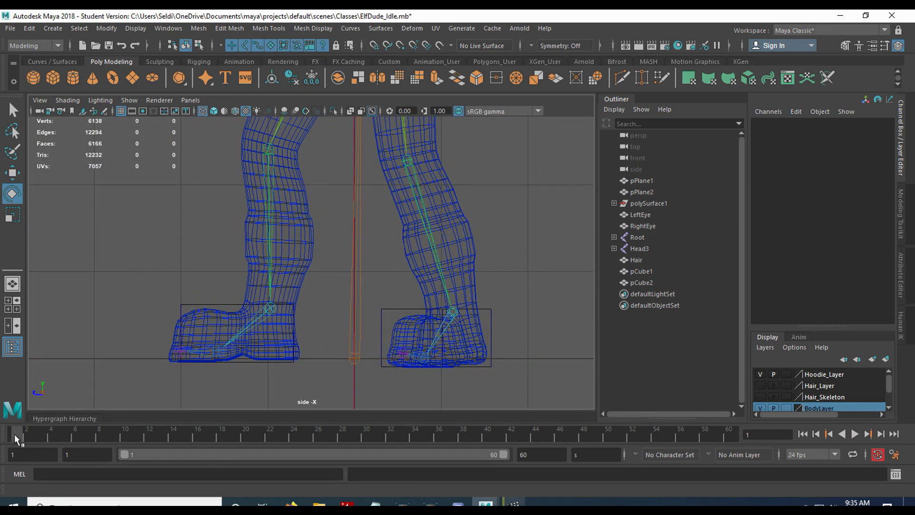
{"action": "left_click_drag", "start_coordinate": [14, 433], "coordinate": [39, 434]}
{"action": "left_click_drag", "start_coordinate": [97, 437], "coordinate": [224, 442]}
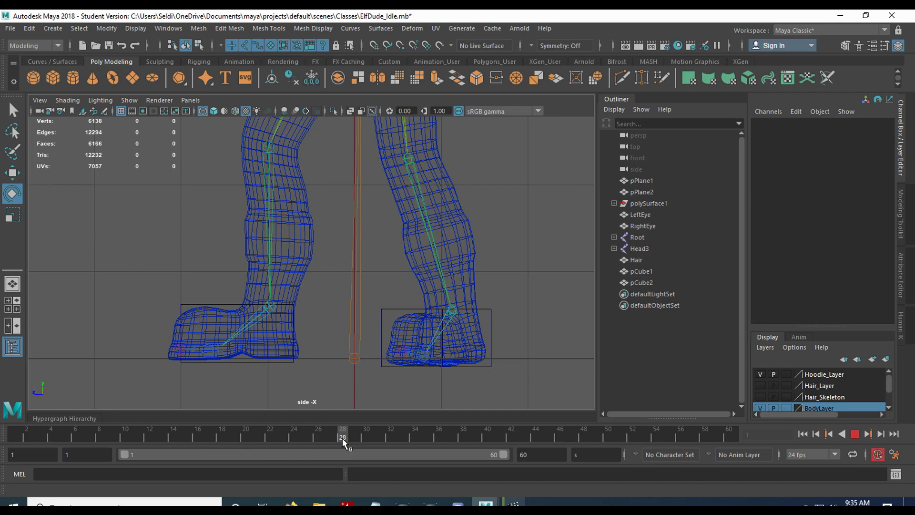
{"action": "left_click_drag", "start_coordinate": [343, 439], "coordinate": [342, 438]}
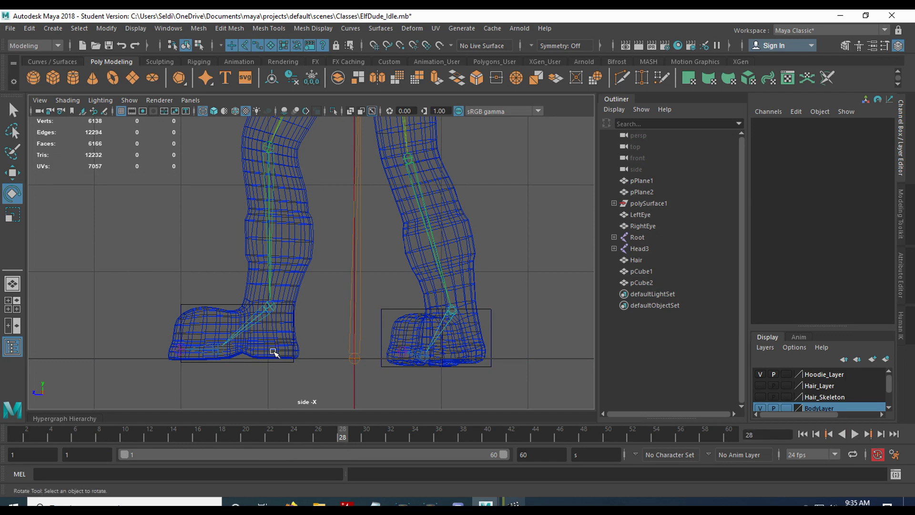
{"action": "left_click", "coordinate": [17, 435]}
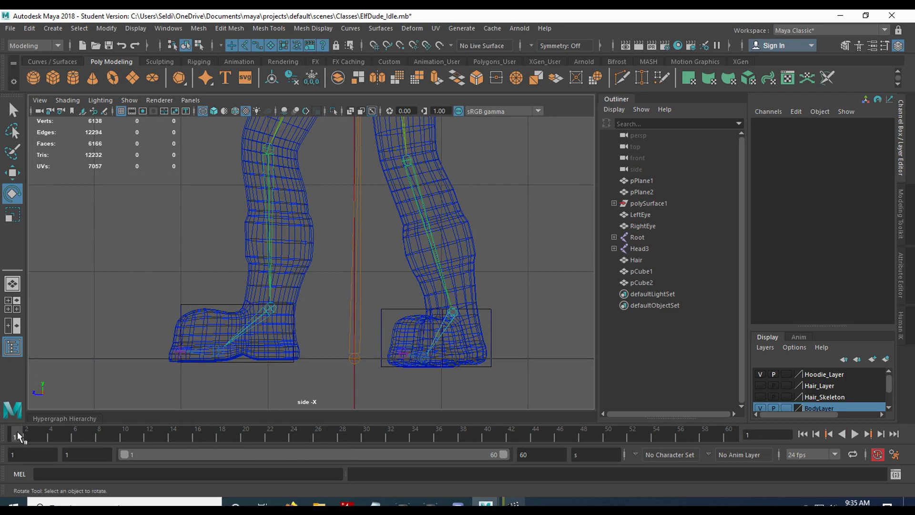
{"action": "left_click", "coordinate": [345, 435]}
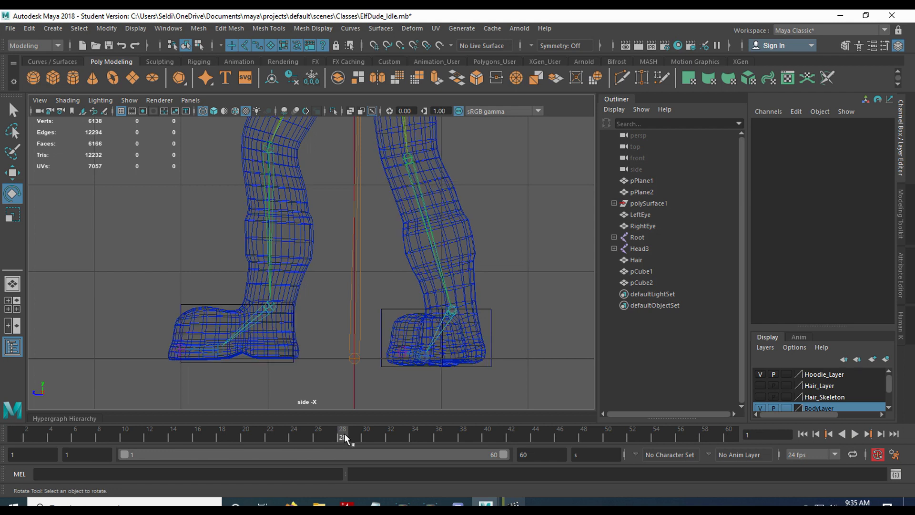
Undo the latest leg joint changes back to the left hip selection
{"action": "key", "text": "ctrl+z"}
{"action": "key", "text": "ctrl+z"}
{"action": "key", "text": "ctrl+z"}
{"action": "key", "text": "ctrl+z"}
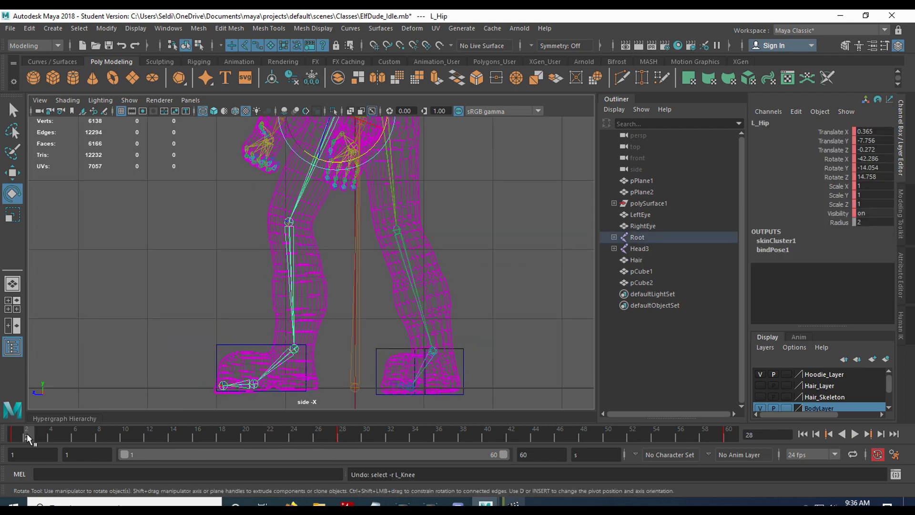
Try rotating the left ankle joint to about 6.23 in Y at frame 28 and check the foot's motion along the timeline
{"action": "left_click", "coordinate": [287, 346]}
{"action": "left_click_drag", "start_coordinate": [338, 343], "coordinate": [338, 337]}
{"action": "left_click", "coordinate": [18, 433]}
{"action": "key", "text": "alt+v"}
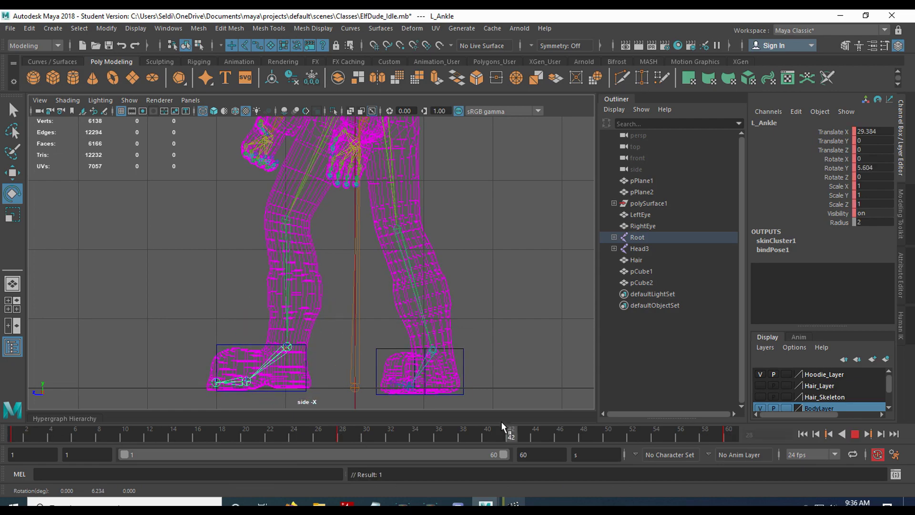
{"action": "mouse_move", "coordinate": [25, 430]}
{"action": "left_mouse_down"}
{"action": "mouse_move", "coordinate": [710, 437]}
{"action": "mouse_move", "coordinate": [61, 433]}
{"action": "mouse_move", "coordinate": [274, 439]}
{"action": "left_mouse_up"}
Undo the latest actions back to the right knee selection
{"action": "key", "text": "ctrl+z"}
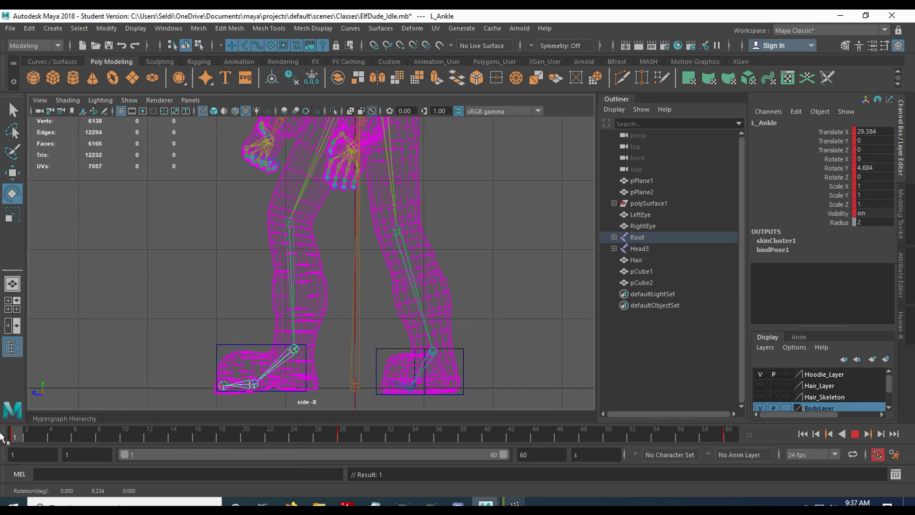
{"action": "key", "text": "ctrl+z"}
{"action": "key", "text": "ctrl+z"}
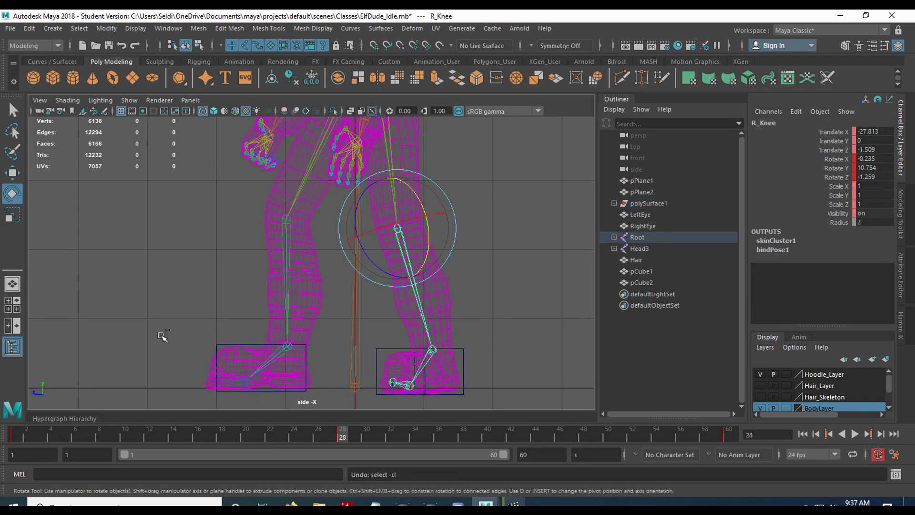
Rotate the left hip joint at frame 28 to about -42.39, -14.52, 15.20, using frame 1 as the reference pose
{"action": "mouse_move", "coordinate": [355, 438]}
{"action": "left_mouse_down"}
{"action": "mouse_move", "coordinate": [281, 439]}
{"action": "mouse_move", "coordinate": [342, 438]}
{"action": "left_mouse_up"}
{"action": "left_click", "coordinate": [306, 175]}
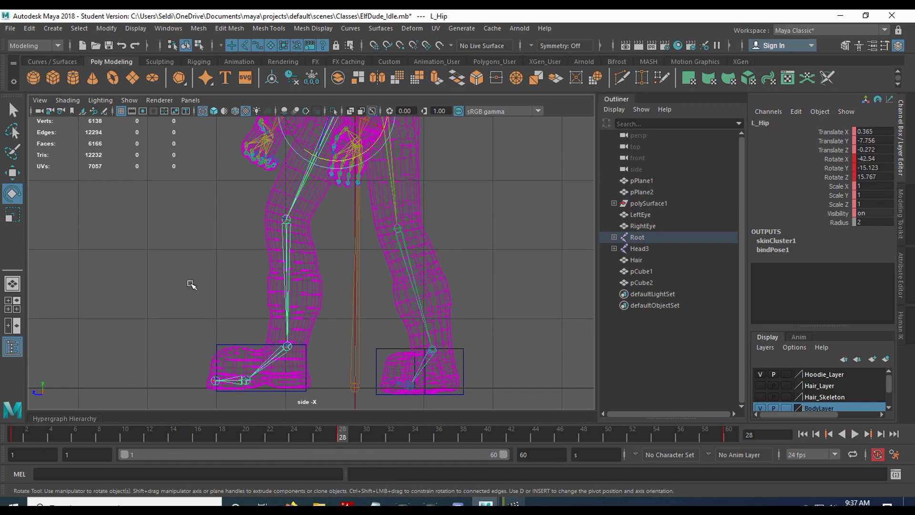
{"action": "key", "text": "q"}
{"action": "key", "text": "e"}
{"action": "left_click", "coordinate": [25, 435]}
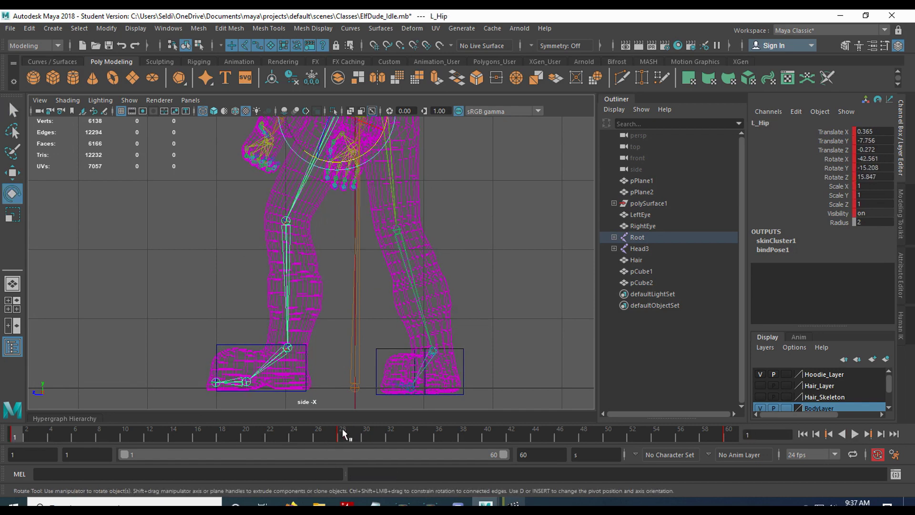
{"action": "left_click", "coordinate": [344, 434]}
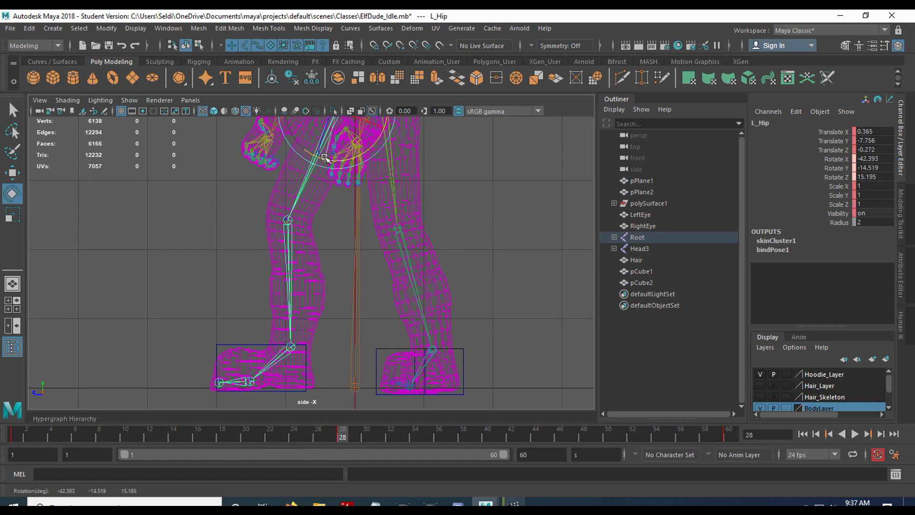
Rotate the left knee and left ankle joints at frame 28 to fit the foot to its reference cube
{"action": "left_click", "coordinate": [292, 286]}
{"action": "left_click_drag", "start_coordinate": [311, 268], "coordinate": [307, 269]}
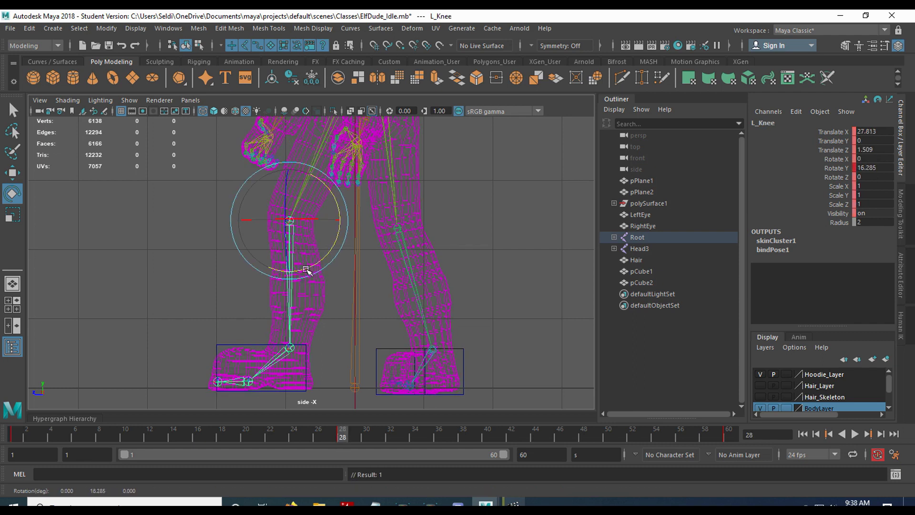
{"action": "left_click", "coordinate": [277, 359]}
{"action": "left_click_drag", "start_coordinate": [338, 333], "coordinate": [337, 330]}
Compare the left leg with frame 1, then refine the knee's rotation and rotate the left ankle to about 6.48 in Y at frame 28
{"action": "left_click", "coordinate": [17, 433]}
{"action": "left_click", "coordinate": [294, 265]}
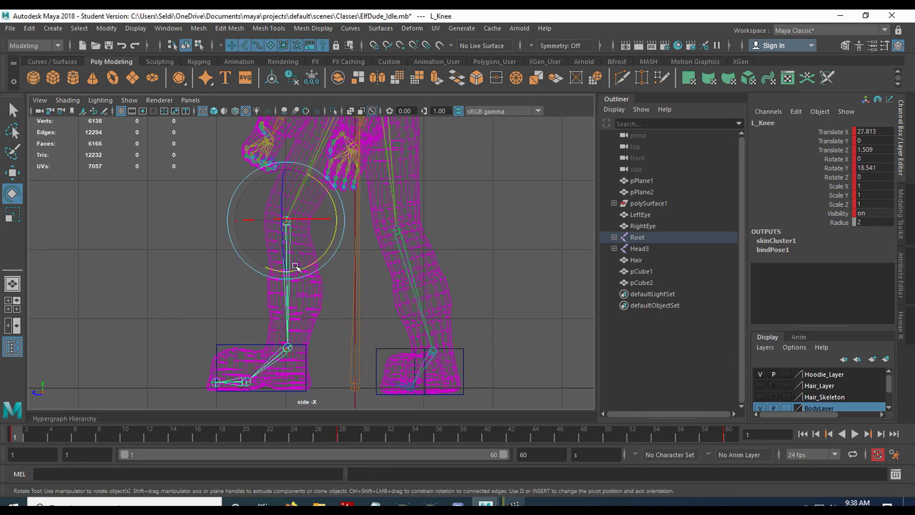
{"action": "left_click", "coordinate": [344, 434]}
{"action": "left_click_drag", "start_coordinate": [324, 257], "coordinate": [321, 260]}
{"action": "left_click", "coordinate": [271, 358]}
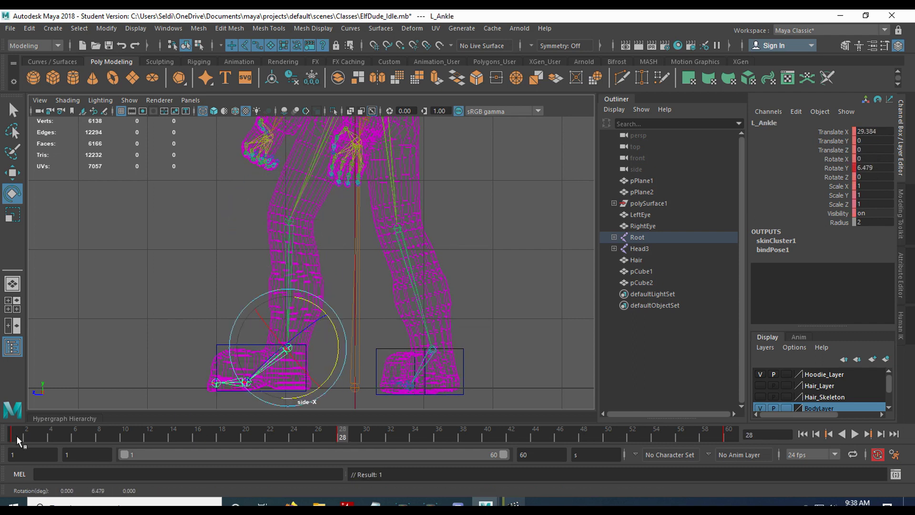
Play back the idle in the side view and scrub it in the perspective view to check the left foot
{"action": "key", "text": "alt+v"}
{"action": "left_click_drag", "start_coordinate": [283, 441], "coordinate": [343, 437]}
{"action": "key", "text": "space"}
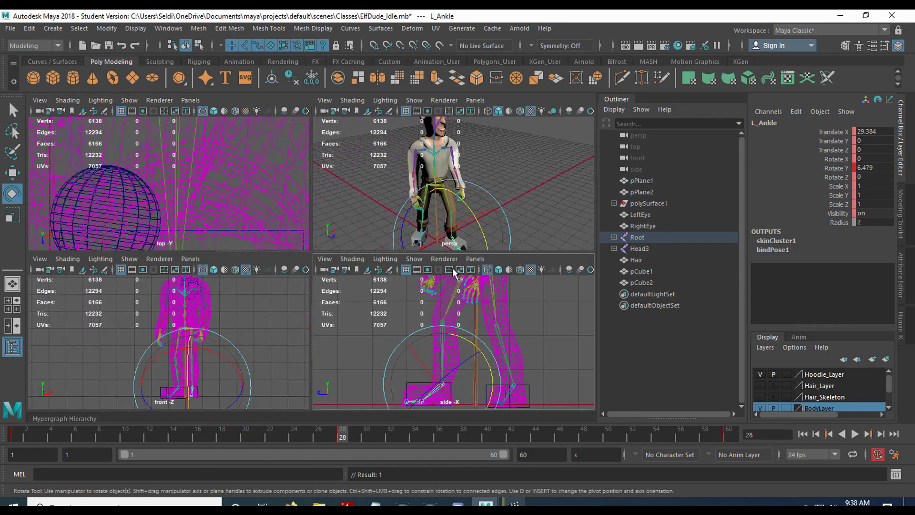
{"action": "key", "text": "space"}
{"action": "middle_click_drag", "start_coordinate": [408, 370], "coordinate": [386, 278], "text": "alt"}
{"action": "middle_click_drag", "start_coordinate": [396, 229], "coordinate": [387, 275], "text": "alt"}
{"action": "left_click_drag", "start_coordinate": [336, 437], "coordinate": [33, 420]}
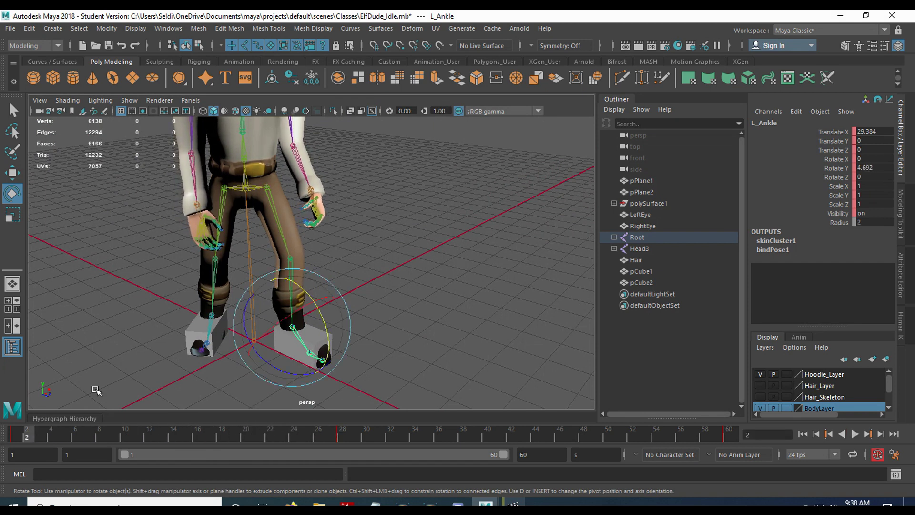
Clear the selection and play and scrub the idle in the perspective view to examine both feet up to frame 28
{"action": "left_click", "coordinate": [377, 343]}
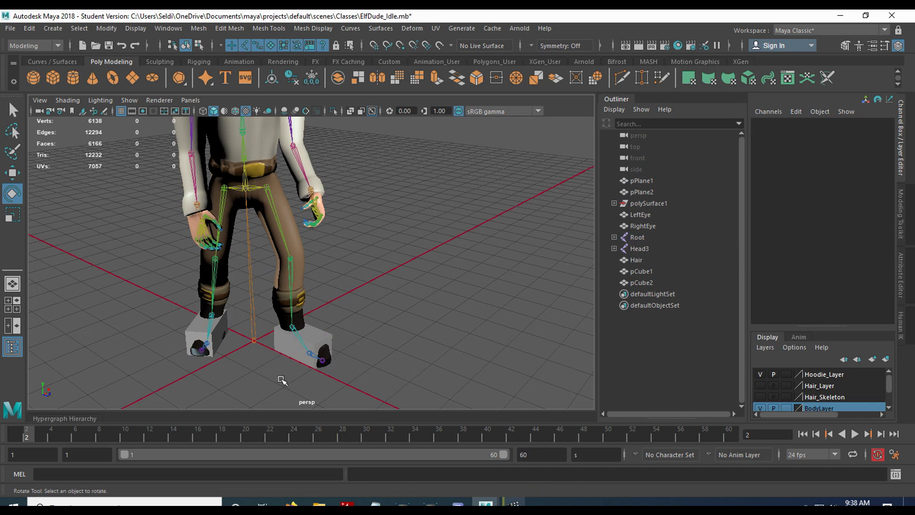
{"action": "key", "text": "alt+v"}
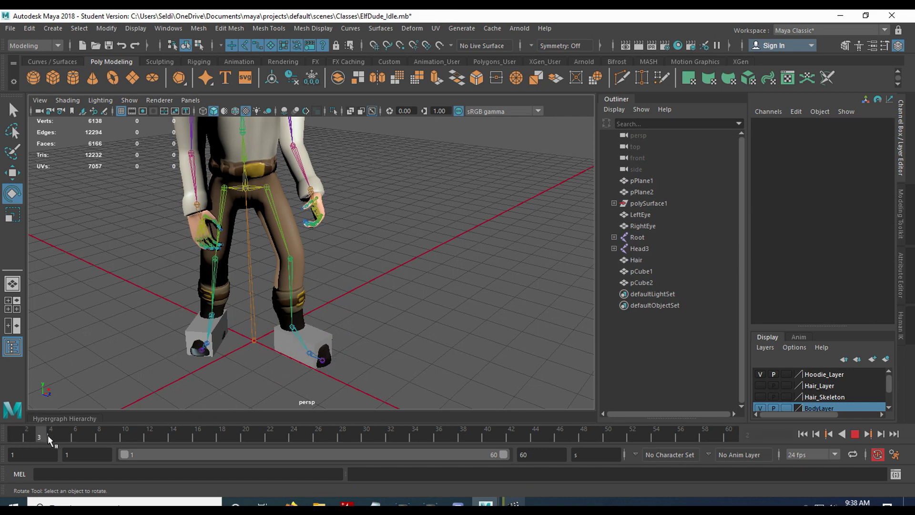
{"action": "left_click_drag", "start_coordinate": [48, 436], "coordinate": [286, 437]}
{"action": "left_click_drag", "start_coordinate": [207, 429], "coordinate": [284, 440]}
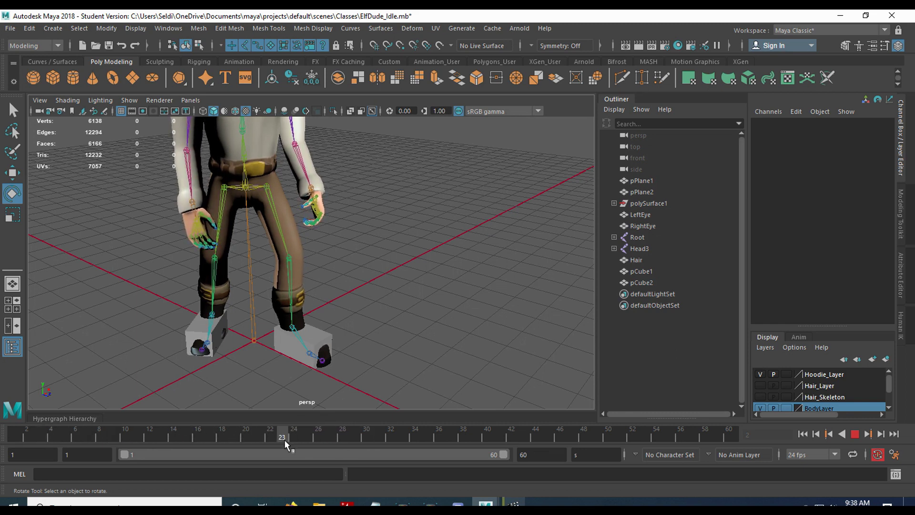
{"action": "key", "text": "alt+v"}
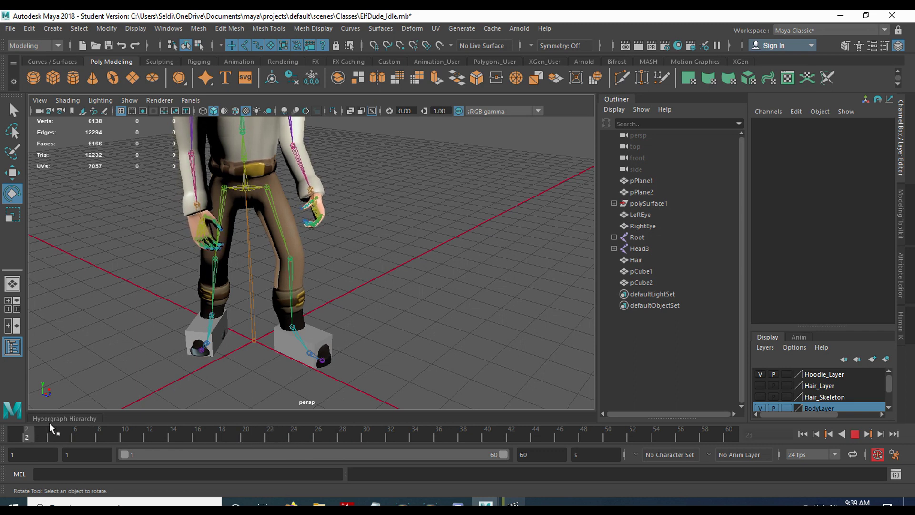
{"action": "left_click_drag", "start_coordinate": [438, 428], "coordinate": [346, 434]}
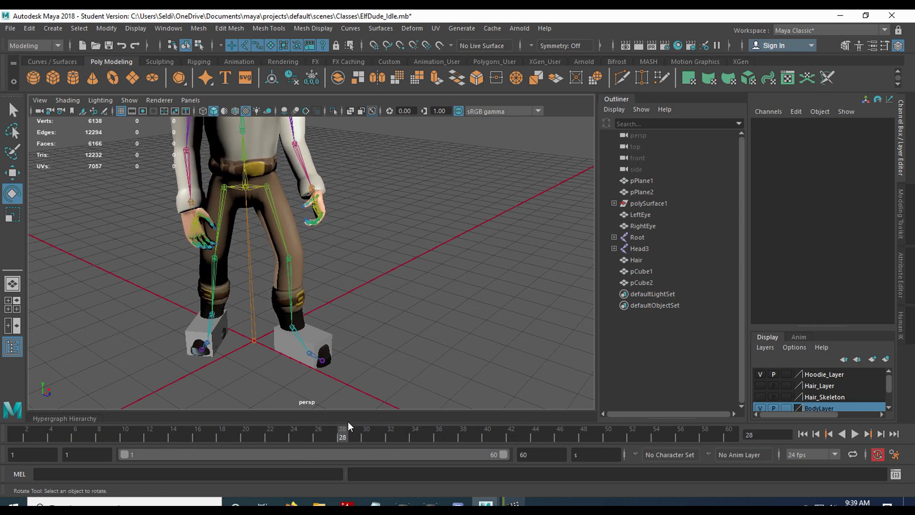
Compare both feet with their reference cubes at frames 1 and 28 in a close-up side view
{"action": "key", "text": "space"}
{"action": "key", "text": "space"}
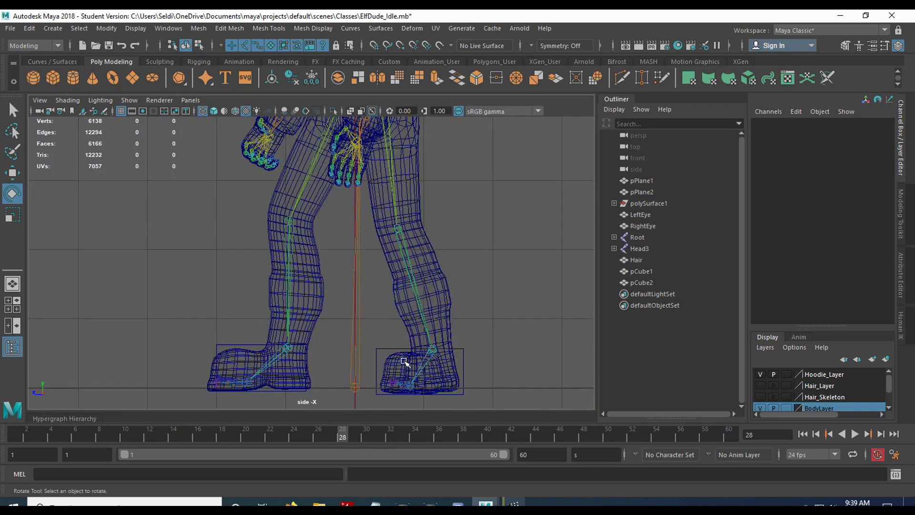
{"action": "middle_click_drag", "start_coordinate": [391, 345], "coordinate": [275, 268], "text": "alt"}
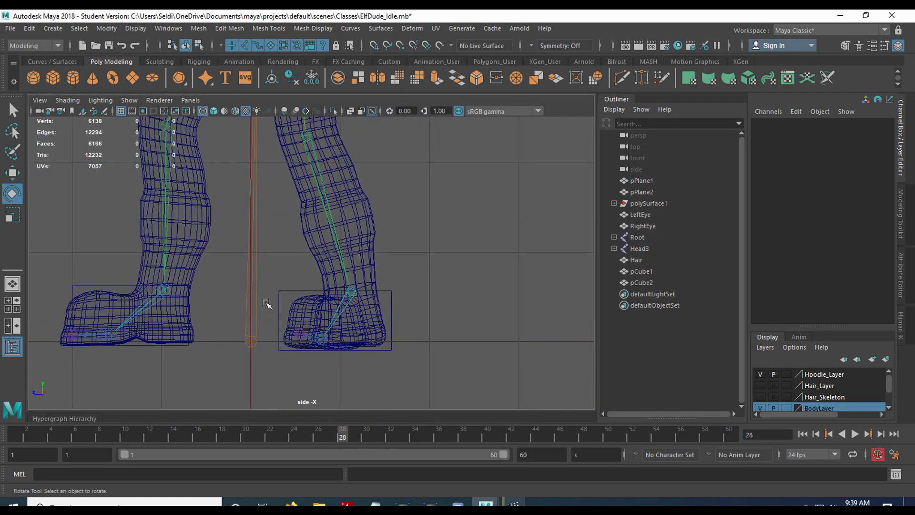
{"action": "left_click", "coordinate": [15, 435]}
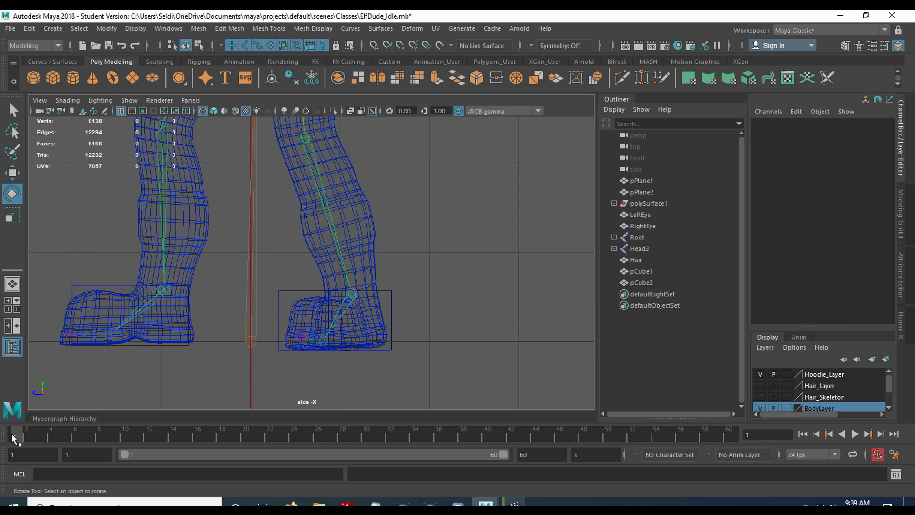
{"action": "left_click", "coordinate": [343, 438]}
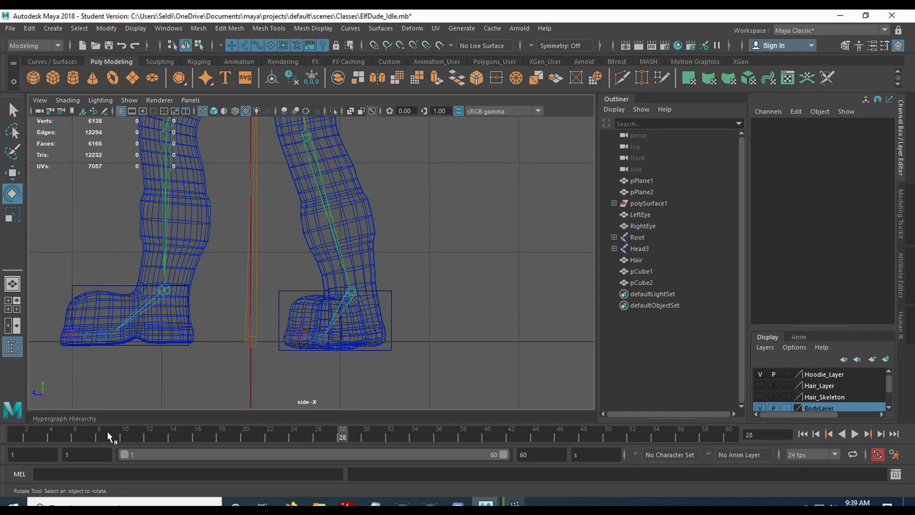
{"action": "left_click", "coordinate": [11, 432]}
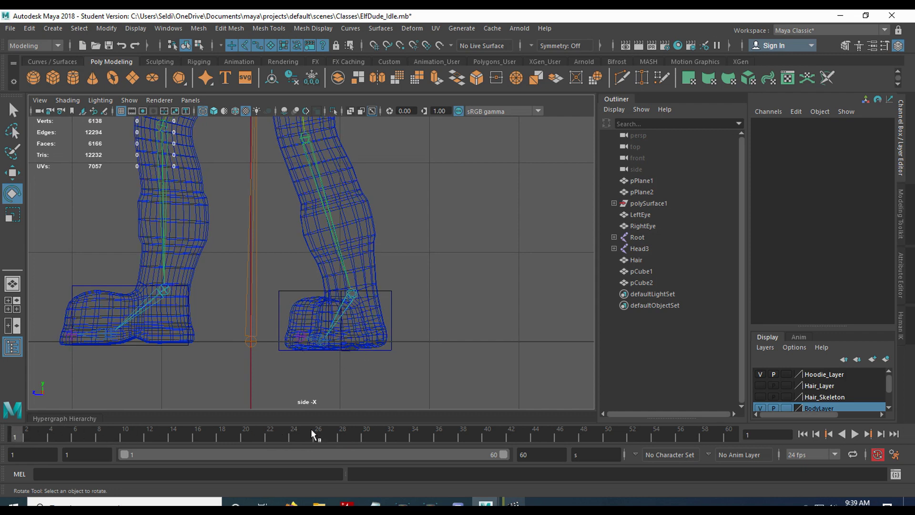
{"action": "left_click", "coordinate": [342, 438]}
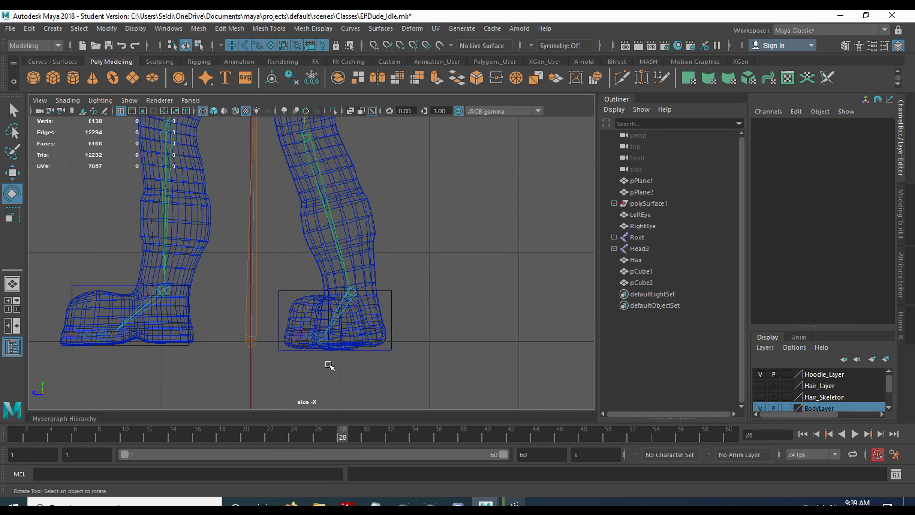
{"action": "left_click", "coordinate": [20, 434]}
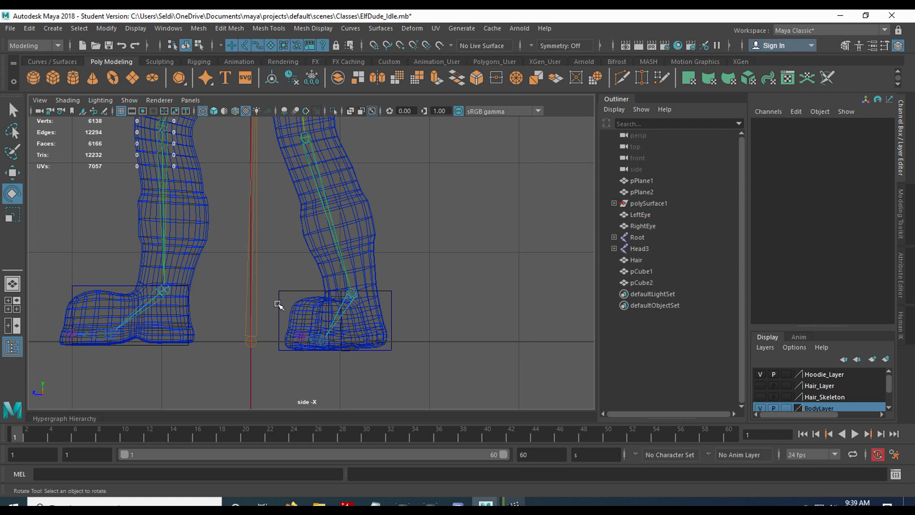
Rotate the right hip joint at frame 28 to about -6.49, 1.15, 12.14
{"action": "key", "text": "ctrl+z"}
{"action": "key", "text": "ctrl+z"}
{"action": "key", "text": "ctrl+z"}
{"action": "key", "text": "ctrl+z"}
{"action": "key", "text": "ctrl+z"}
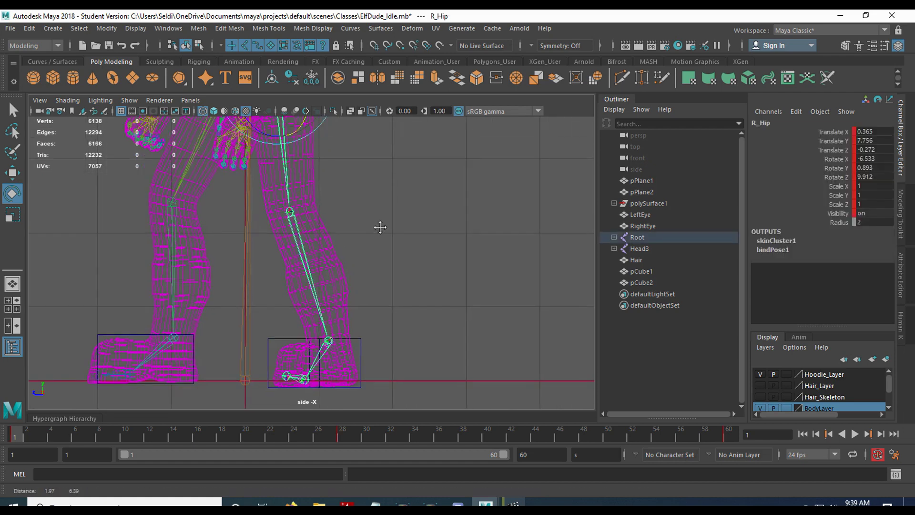
{"action": "left_click", "coordinate": [340, 435]}
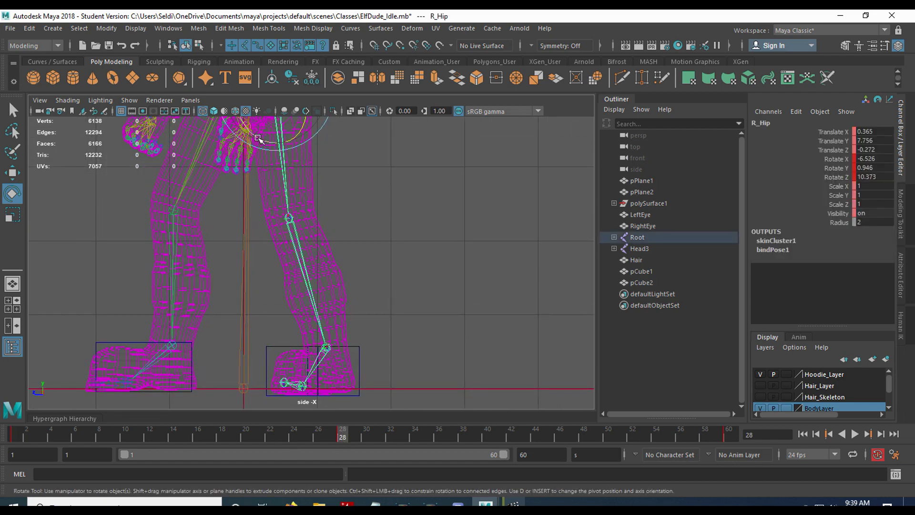
{"action": "left_click", "coordinate": [258, 138]}
{"action": "left_click_drag", "start_coordinate": [258, 138], "coordinate": [258, 139]}
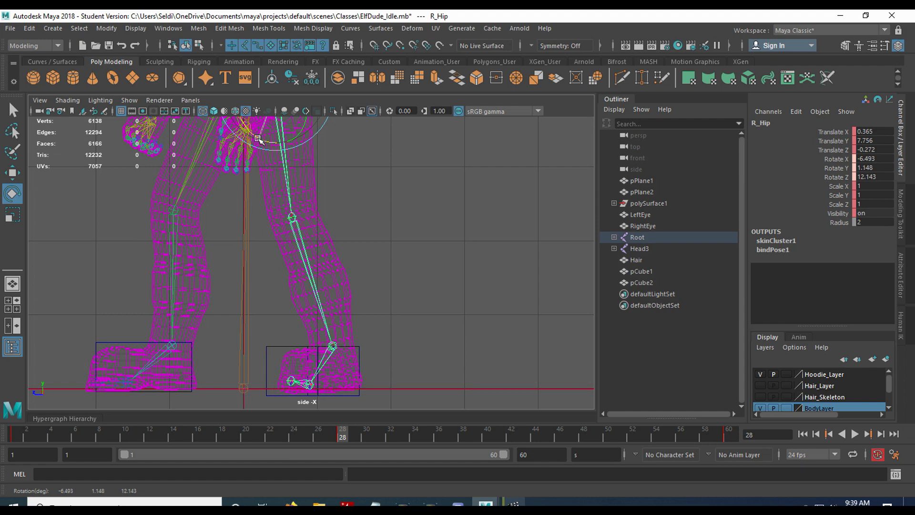
Rotate the right knee joint to about -0.78, 10.73, -4.19 at frame 28, key its rotation, and play back the idle
{"action": "left_click", "coordinate": [292, 217]}
{"action": "left_click_drag", "start_coordinate": [282, 261], "coordinate": [277, 259]}
{"action": "key", "text": "shift+e"}
{"action": "key", "text": "alt+v"}
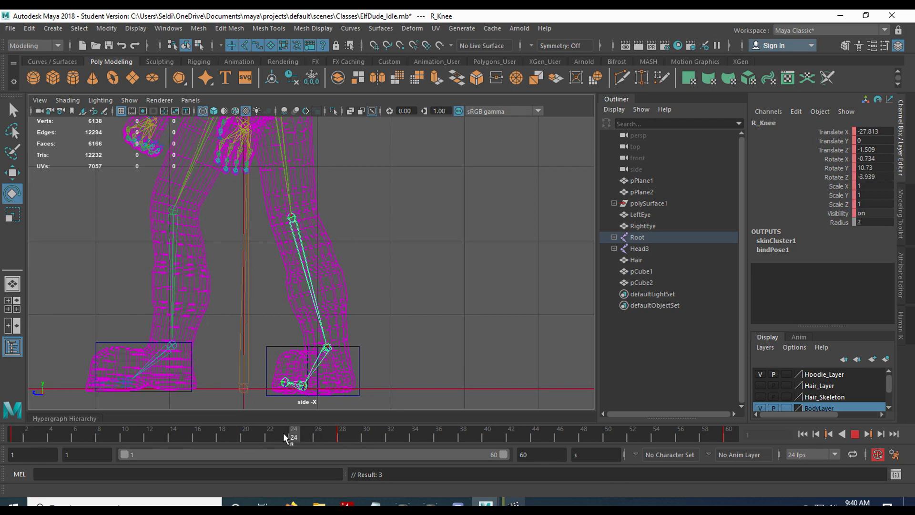
{"action": "key", "text": "alt+v"}
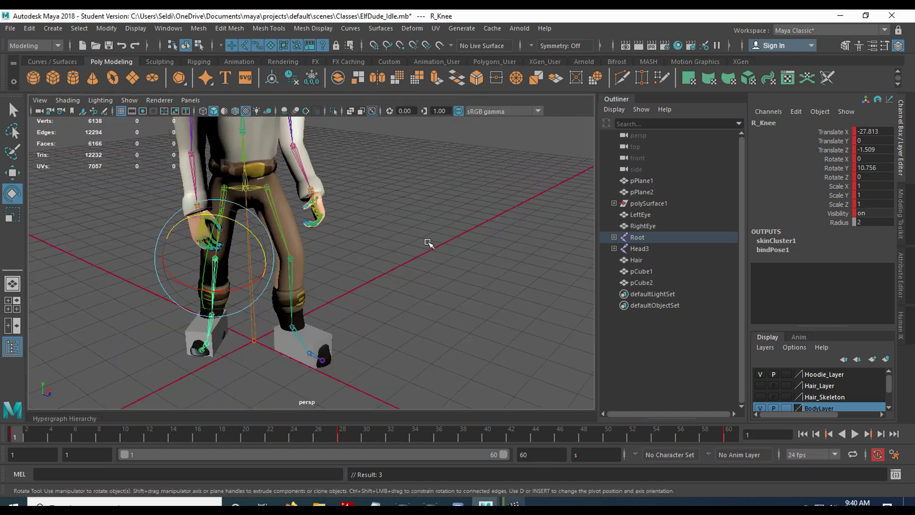
{"action": "key", "text": "alt+v"}
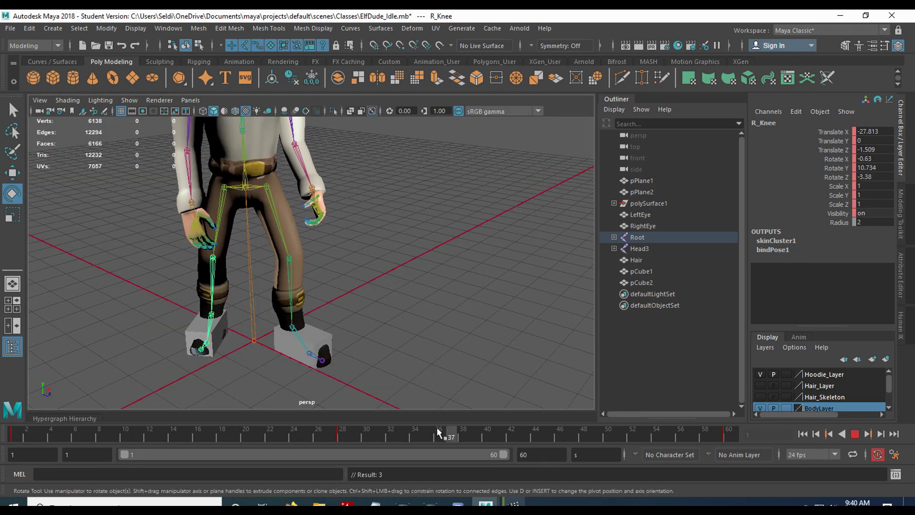
Examine the right foot against its cube up close in the perspective view between frames 1 and 28
{"action": "left_click", "coordinate": [342, 433]}
{"action": "scroll", "coordinate": [262, 330], "scroll_direction": "up", "scroll_amount": 5}
{"action": "scroll", "coordinate": [345, 322], "scroll_direction": "up", "scroll_amount": 4}
{"action": "middle_click_drag", "start_coordinate": [261, 330], "coordinate": [347, 298], "text": "alt"}
{"action": "scroll", "coordinate": [348, 298], "scroll_direction": "down", "scroll_amount": 1}
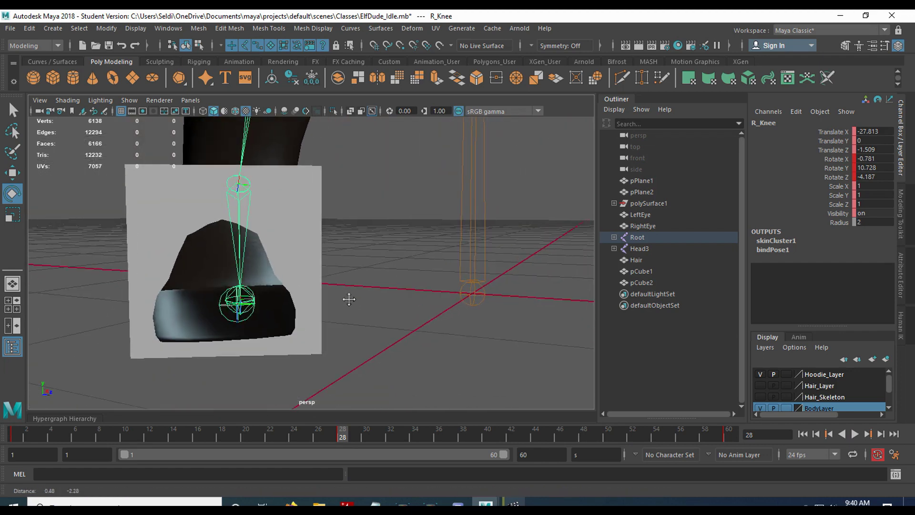
{"action": "left_click_drag", "start_coordinate": [16, 433], "coordinate": [342, 433]}
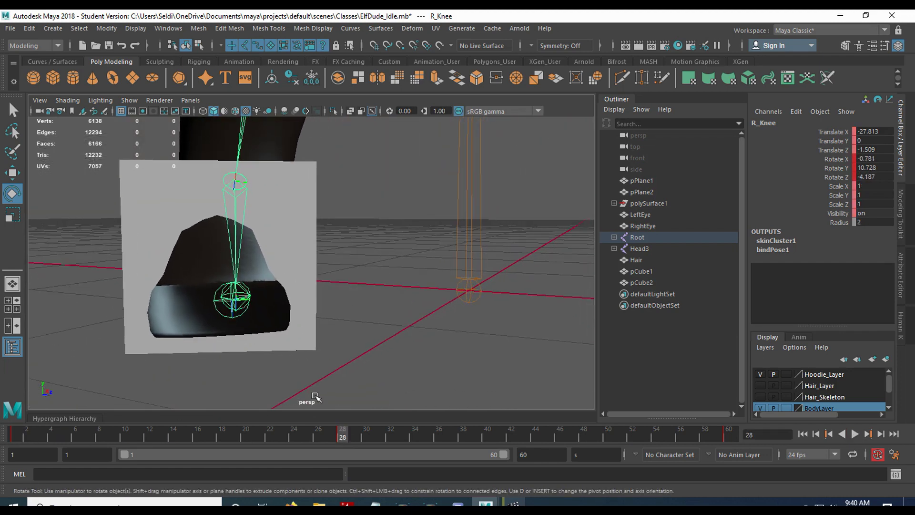
Try rotating the right ankle joint to about -5.30 in X at frame 28 and compare the foot with frame 1
{"action": "left_click", "coordinate": [274, 227]}
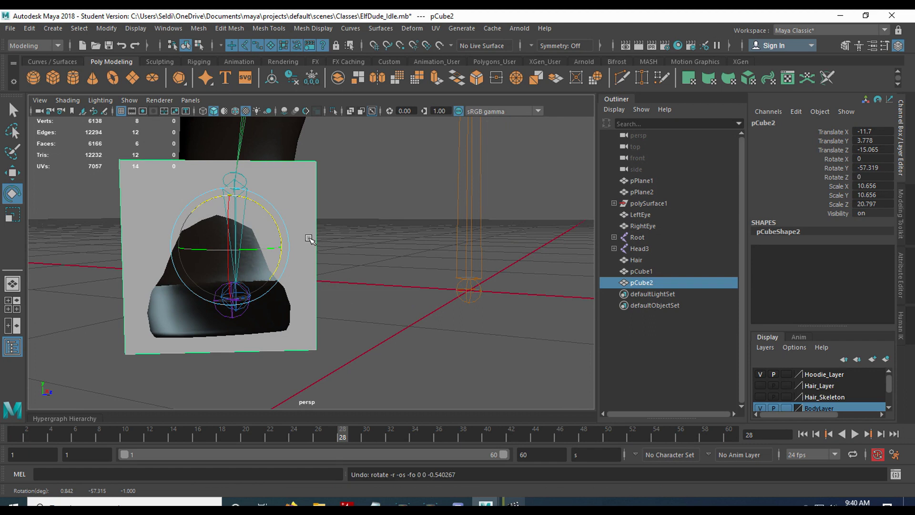
{"action": "key", "text": "q"}
{"action": "left_click", "coordinate": [241, 184]}
{"action": "key", "text": "e"}
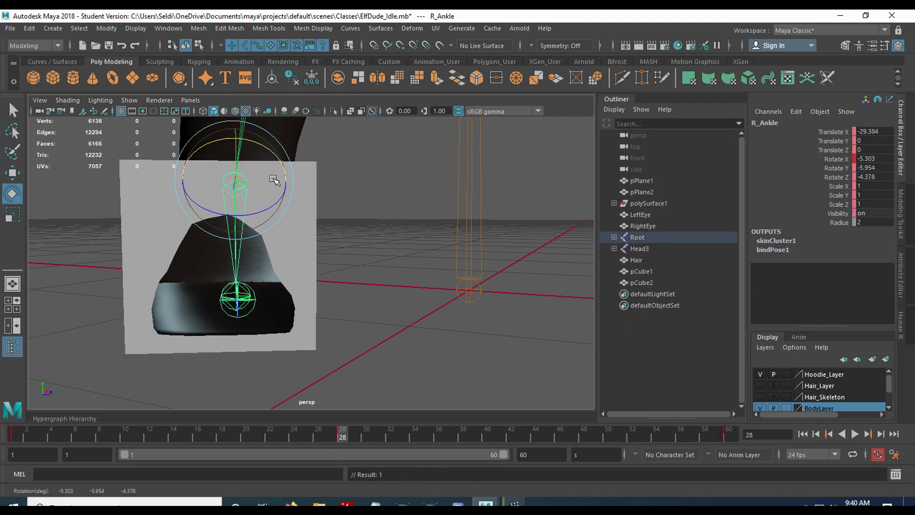
{"action": "mouse_move", "coordinate": [15, 434]}
{"action": "left_mouse_down"}
{"action": "mouse_move", "coordinate": [235, 428]}
{"action": "mouse_move", "coordinate": [12, 427]}
{"action": "left_mouse_up"}
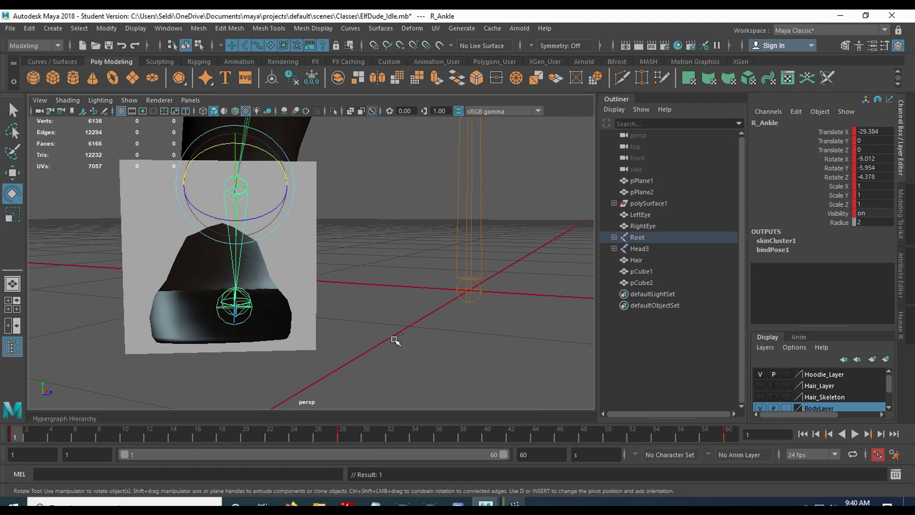
Rotate the right foot joint to about 2.58 in X at frame 28 and compare its pose along the timeline
{"action": "left_click_drag", "start_coordinate": [313, 323], "coordinate": [231, 327], "text": "alt"}
{"action": "left_click", "coordinate": [231, 327]}
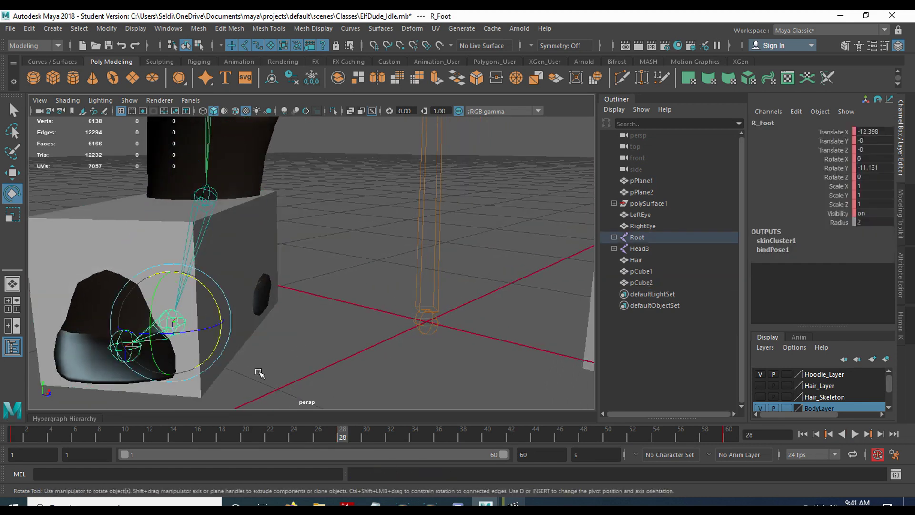
{"action": "left_click_drag", "start_coordinate": [259, 372], "coordinate": [282, 323], "text": "alt"}
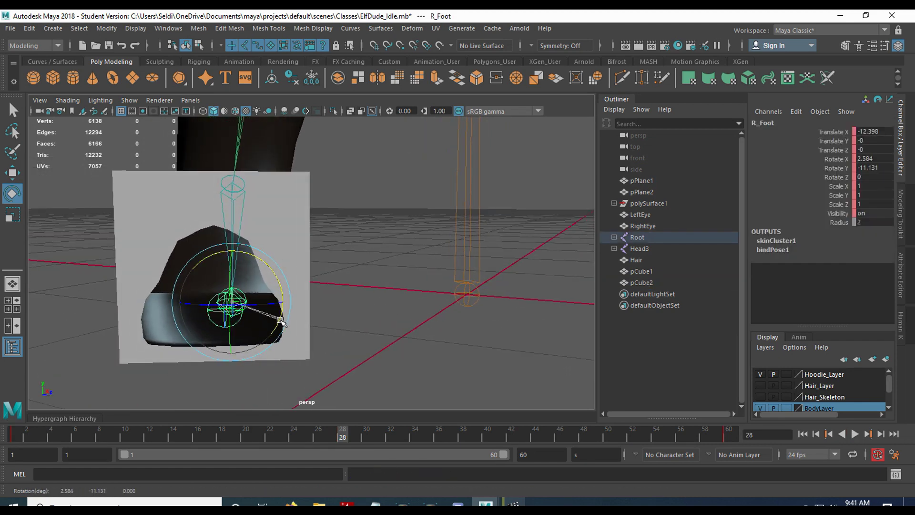
{"action": "left_click", "coordinate": [21, 430]}
{"action": "left_click_drag", "start_coordinate": [65, 428], "coordinate": [343, 433]}
Scrub the timeline up to frame 28 from several angles to check the right foot's movement within its cube
{"action": "left_click_drag", "start_coordinate": [348, 329], "coordinate": [219, 330], "text": "alt"}
{"action": "middle_click_drag", "start_coordinate": [219, 330], "coordinate": [286, 353], "text": "alt"}
{"action": "left_click_drag", "start_coordinate": [38, 437], "coordinate": [195, 427]}
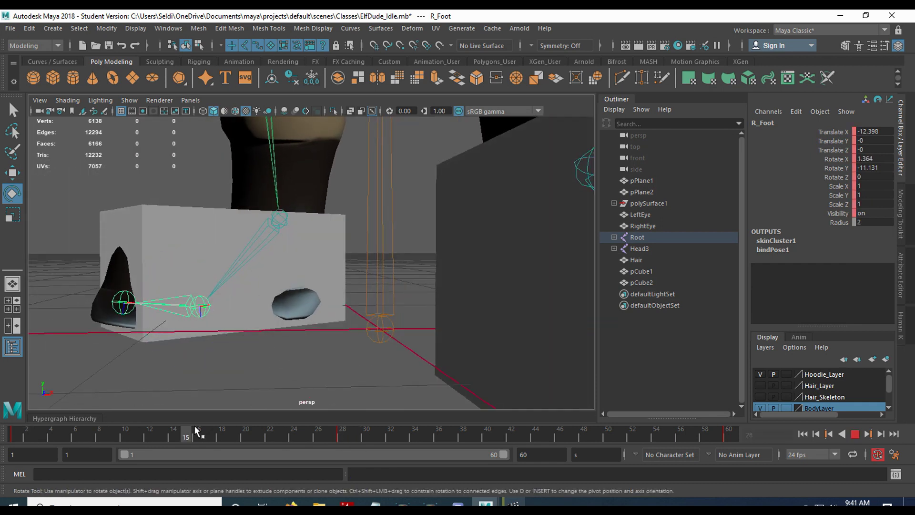
{"action": "left_click", "coordinate": [343, 437]}
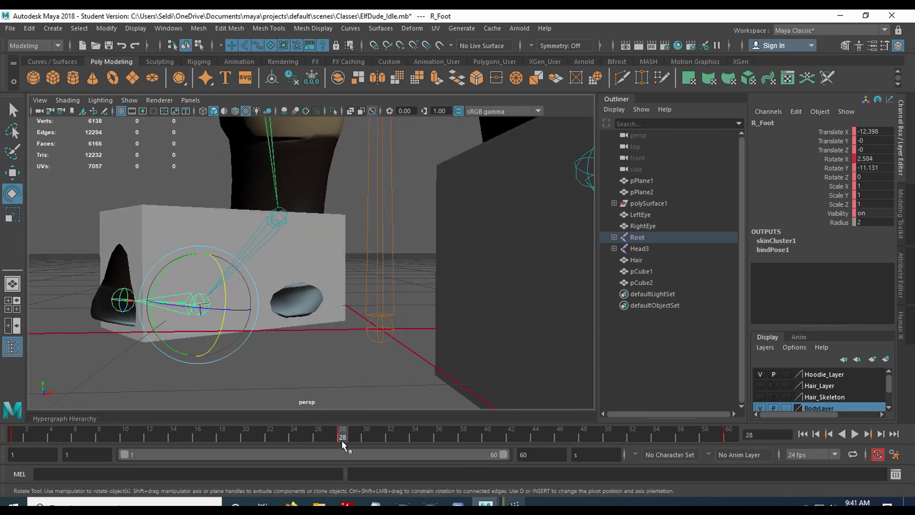
{"action": "left_click_drag", "start_coordinate": [343, 382], "coordinate": [423, 384], "text": "alt"}
{"action": "left_click_drag", "start_coordinate": [258, 363], "coordinate": [329, 348], "text": "alt"}
{"action": "left_click_drag", "start_coordinate": [200, 436], "coordinate": [343, 434]}
Examine the right foot against its cube from frame 1 to 28 in the perspective and side views, with the right ankle selected
{"action": "left_click", "coordinate": [332, 237]}
{"action": "left_click_drag", "start_coordinate": [186, 311], "coordinate": [217, 315], "text": "alt"}
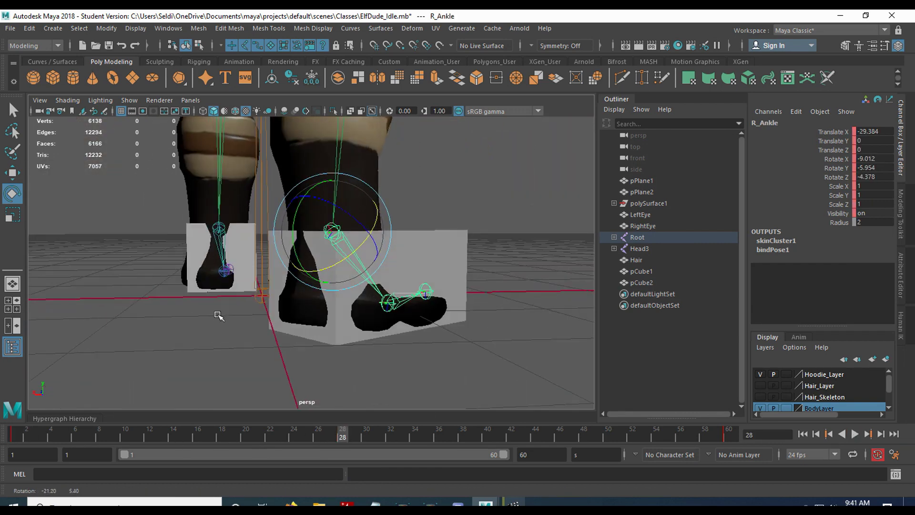
{"action": "key", "text": "alt+v"}
{"action": "left_click_drag", "start_coordinate": [17, 419], "coordinate": [342, 431]}
{"action": "key", "text": "space"}
{"action": "key", "text": "space"}
{"action": "middle_click_drag", "start_coordinate": [238, 364], "coordinate": [248, 214], "text": "alt"}
{"action": "scroll", "coordinate": [247, 214], "scroll_direction": "up", "scroll_amount": 4}
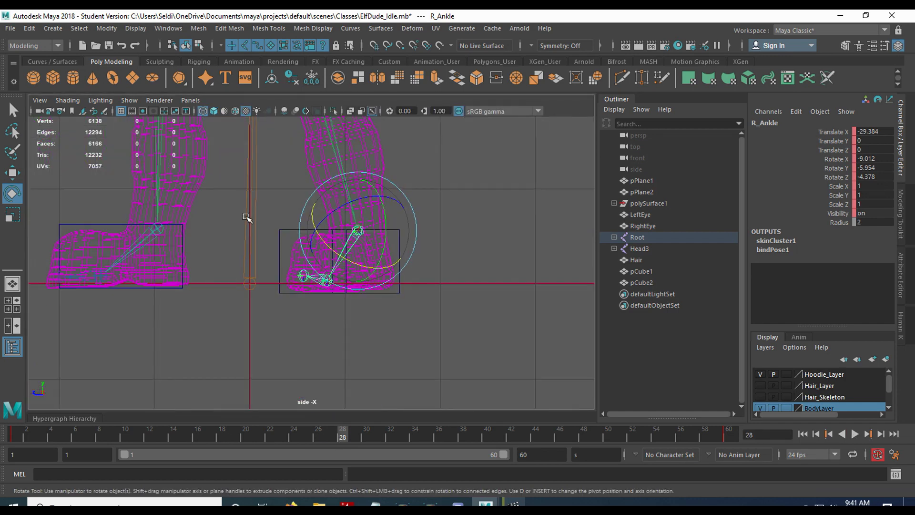
{"action": "left_click_drag", "start_coordinate": [24, 440], "coordinate": [260, 445]}
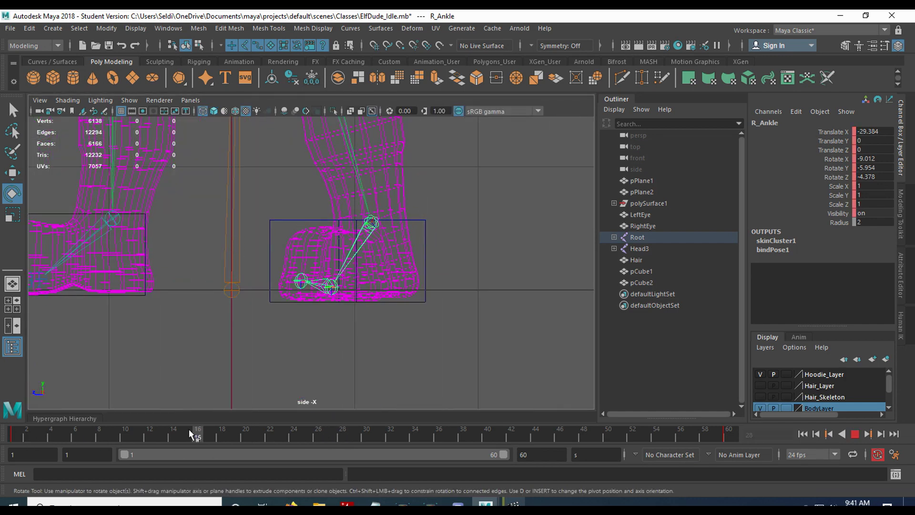
{"action": "key", "text": "alt+v"}
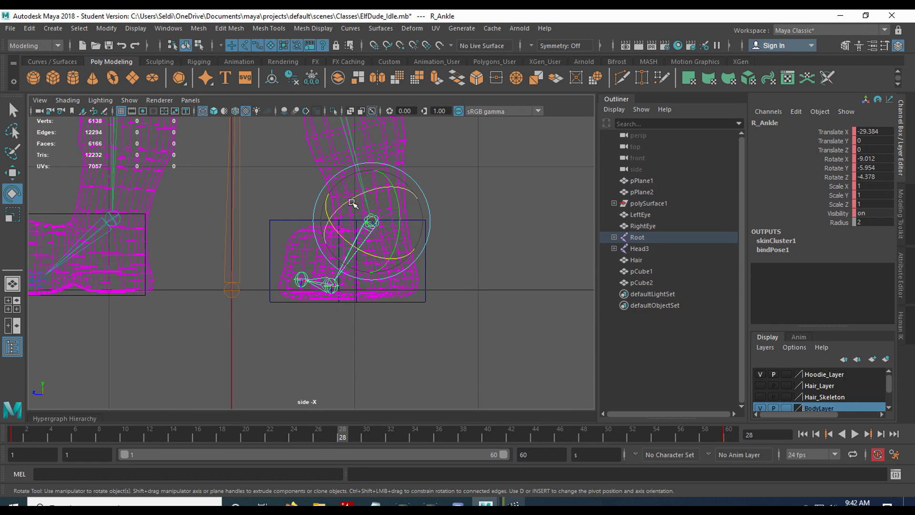
Try rotating the right ankle joint at frame 28 in the side view, and undo the rotation
{"action": "left_click_drag", "start_coordinate": [348, 208], "coordinate": [349, 246]}
{"action": "left_click_drag", "start_coordinate": [342, 277], "coordinate": [343, 278]}
{"action": "key", "text": "ctrl+z"}
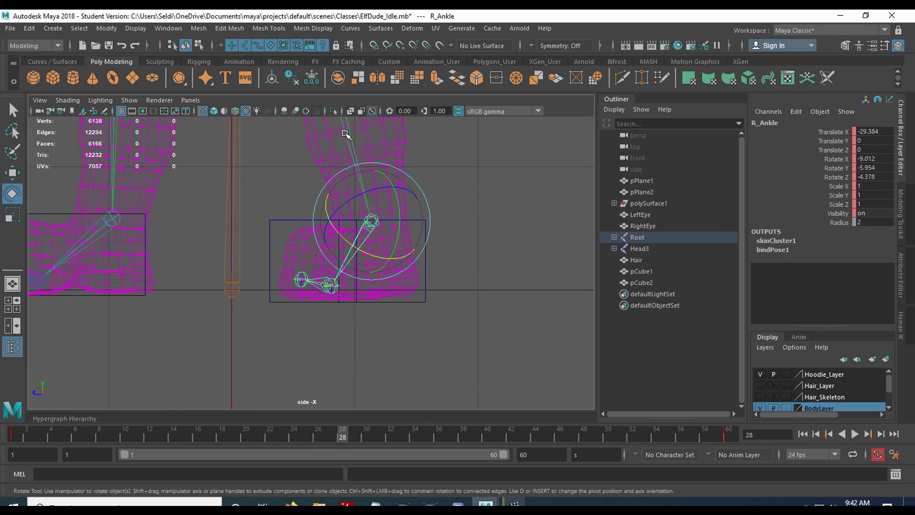
Try rotating the right knee joint to about 10.71 in Y and -5.62 in Z at frame 28, and undo it
{"action": "left_click", "coordinate": [346, 133]}
{"action": "scroll", "coordinate": [423, 211], "scroll_direction": "down", "scroll_amount": 1}
{"action": "middle_click_drag", "start_coordinate": [423, 211], "coordinate": [406, 265], "text": "alt"}
{"action": "left_click_drag", "start_coordinate": [289, 134], "coordinate": [289, 153]}
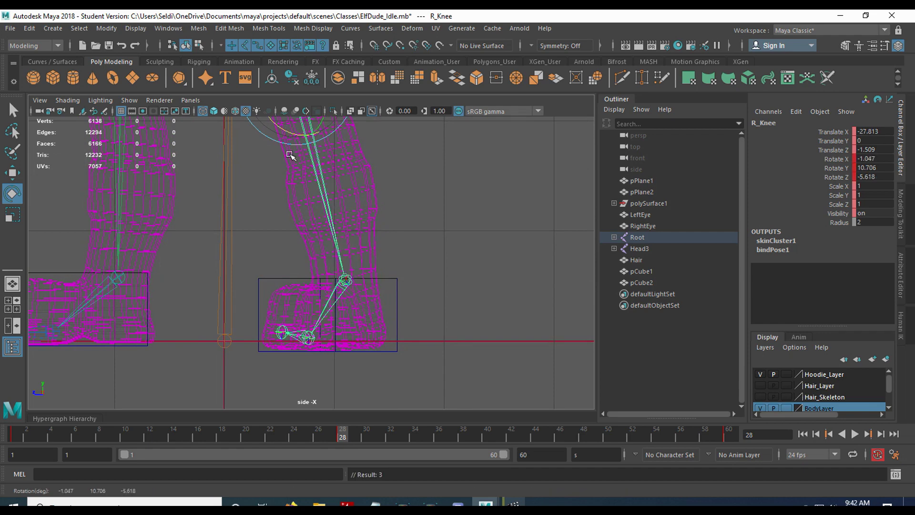
{"action": "key", "text": "ctrl+z"}
Rotate the right ankle joint to about -8.99, -4.68, -4.58 at frame 28 and compare the foot with frame 1
{"action": "left_click", "coordinate": [349, 279]}
{"action": "scroll", "coordinate": [369, 353], "scroll_direction": "up", "scroll_amount": 1}
{"action": "scroll", "coordinate": [369, 353], "scroll_direction": "up", "scroll_amount": 2}
{"action": "middle_click_drag", "start_coordinate": [369, 353], "coordinate": [346, 260], "text": "alt"}
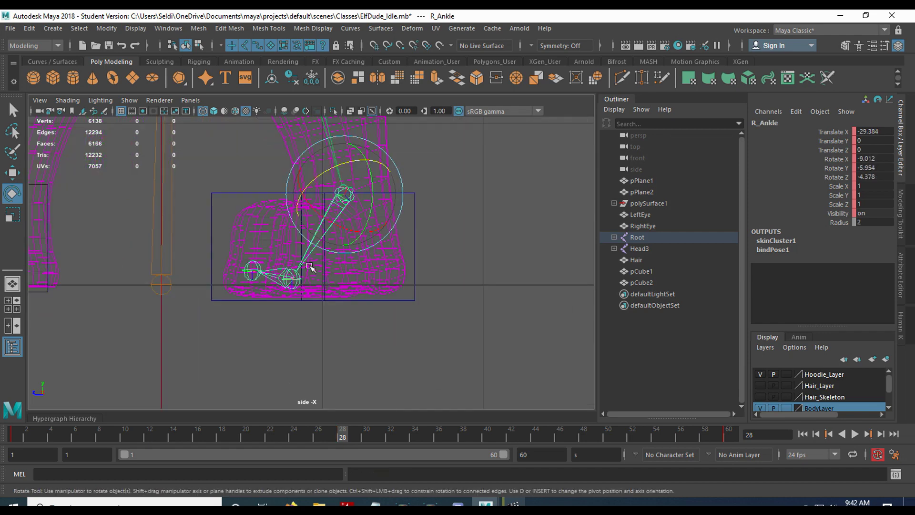
{"action": "left_click_drag", "start_coordinate": [371, 190], "coordinate": [373, 195]}
{"action": "key", "text": "alt+v"}
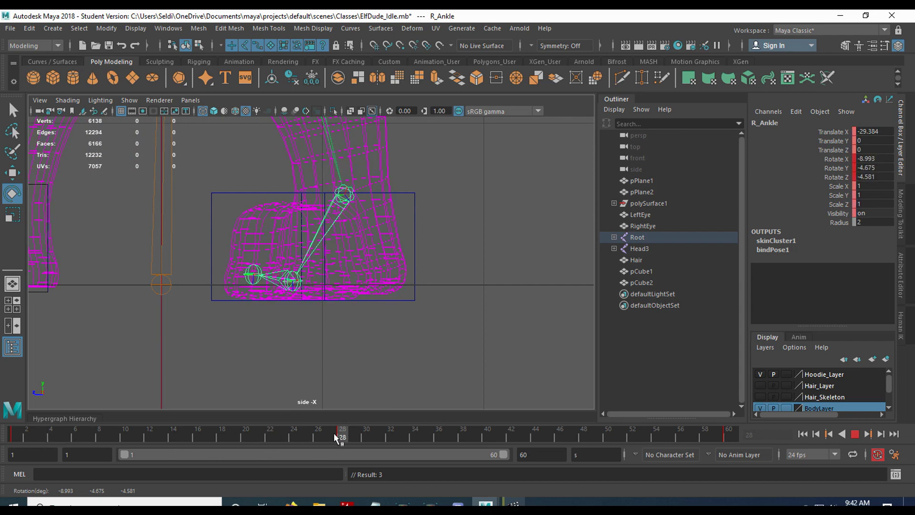
{"action": "left_click_drag", "start_coordinate": [160, 404], "coordinate": [15, 398]}
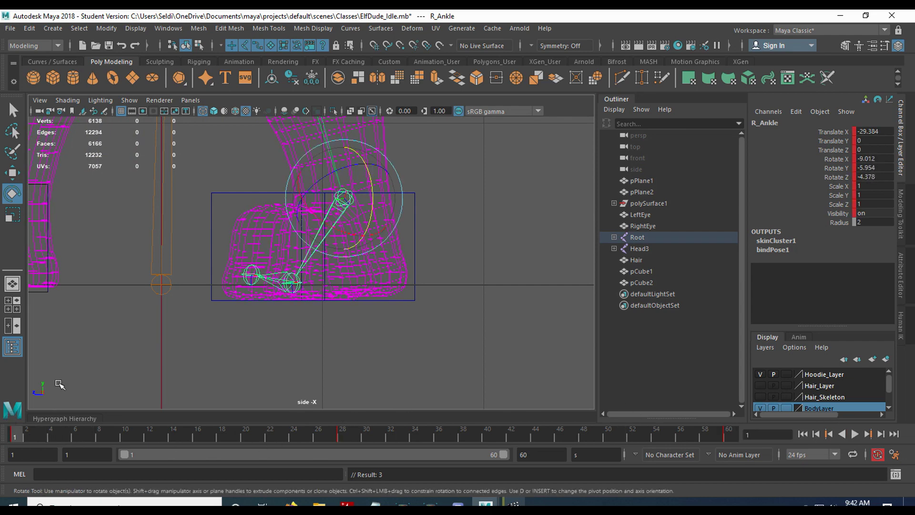
Check both feet against their cubes in the perspective view up to frame 28, from close up to a wider view
{"action": "key", "text": "space"}
{"action": "key", "text": "space"}
{"action": "left_click_drag", "start_coordinate": [371, 257], "coordinate": [267, 291], "text": "alt"}
{"action": "mouse_move", "coordinate": [279, 436]}
{"action": "left_mouse_down"}
{"action": "mouse_move", "coordinate": [293, 442]}
{"action": "mouse_move", "coordinate": [98, 439]}
{"action": "mouse_move", "coordinate": [342, 440]}
{"action": "left_mouse_up"}
{"action": "scroll", "coordinate": [368, 318], "scroll_direction": "down", "scroll_amount": 5}
{"action": "left_click_drag", "start_coordinate": [397, 300], "coordinate": [345, 311], "text": "alt"}
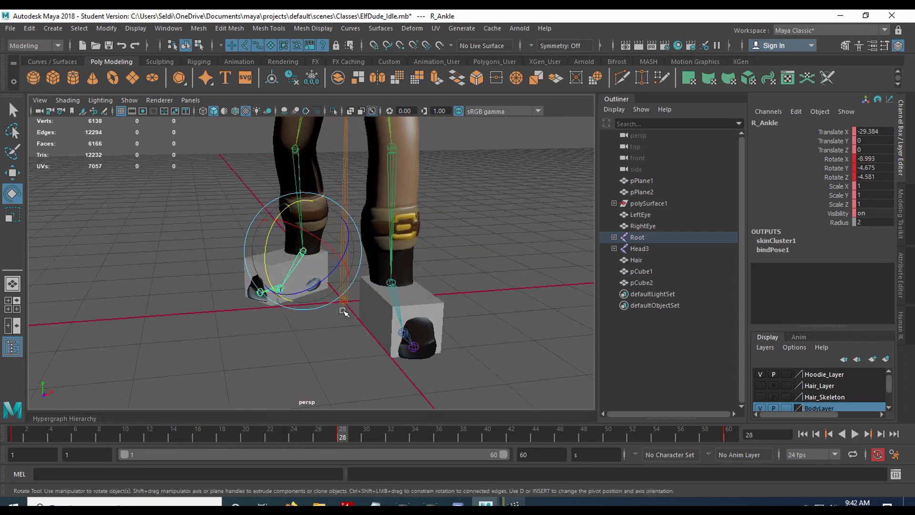
{"action": "middle_click_drag", "start_coordinate": [466, 310], "coordinate": [468, 338], "text": "alt"}
{"action": "scroll", "coordinate": [453, 258], "scroll_direction": "down", "scroll_amount": 4}
{"action": "left_click_drag", "start_coordinate": [453, 258], "coordinate": [453, 272], "text": "alt"}
{"action": "scroll", "coordinate": [453, 271], "scroll_direction": "down", "scroll_amount": 2}
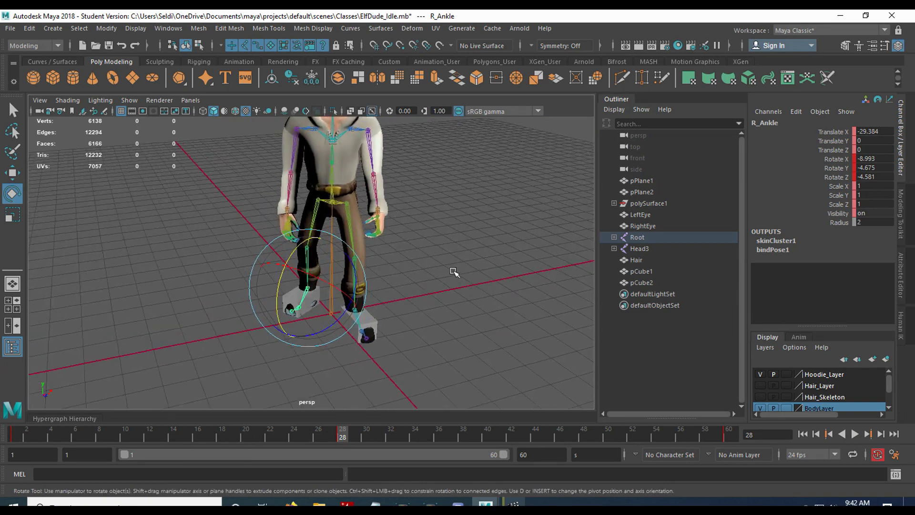
Clear the joint selection and play the idle animation with the whole elf in view
{"action": "key", "text": "q"}
{"action": "left_click", "coordinate": [421, 271]}
{"action": "middle_click_drag", "start_coordinate": [418, 233], "coordinate": [414, 285], "text": "alt"}
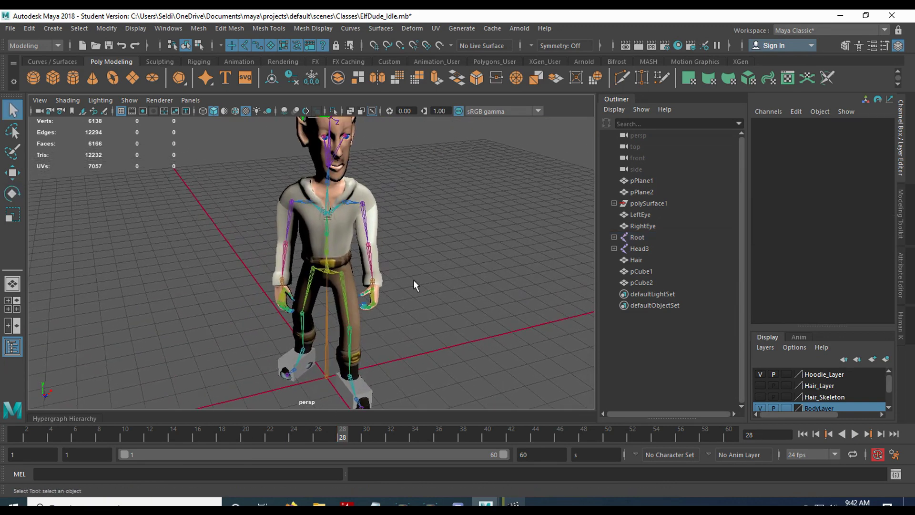
{"action": "right_click_drag", "start_coordinate": [453, 339], "coordinate": [441, 282], "text": "alt"}
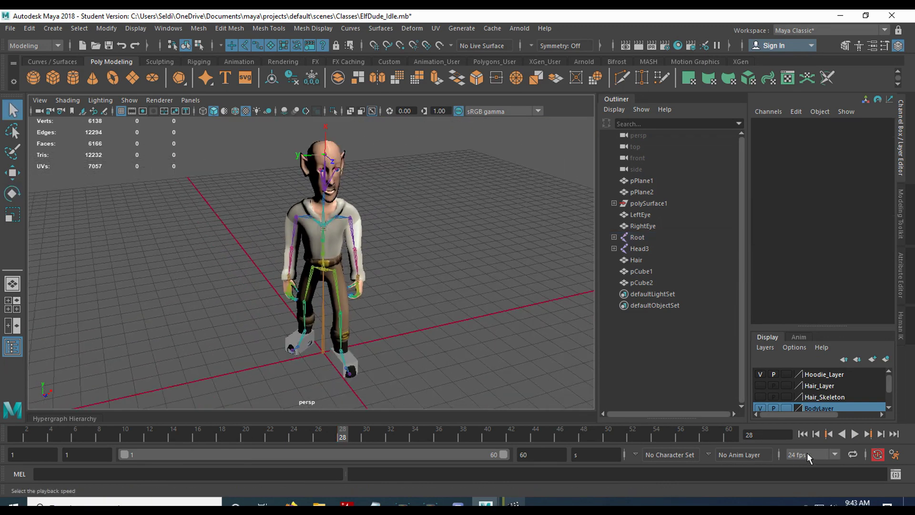
{"action": "left_click", "coordinate": [856, 434]}
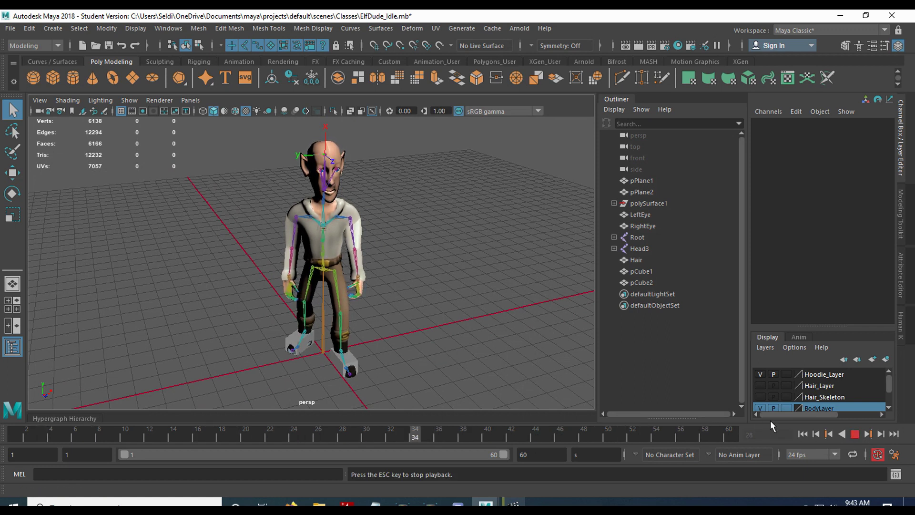
{"action": "left_click", "coordinate": [854, 434]}
Return the timeline to frame 1 and save the scene
{"action": "left_click_drag", "start_coordinate": [640, 433], "coordinate": [14, 434]}
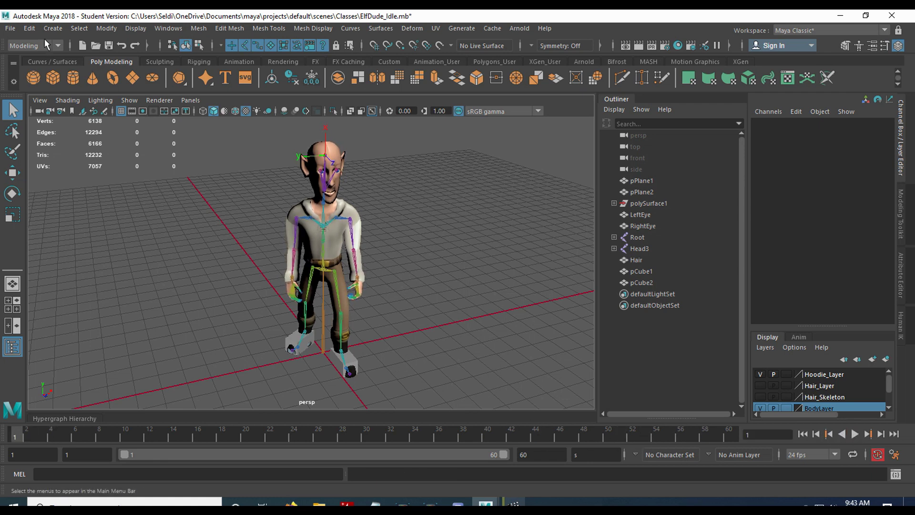
{"action": "left_click", "coordinate": [10, 29]}
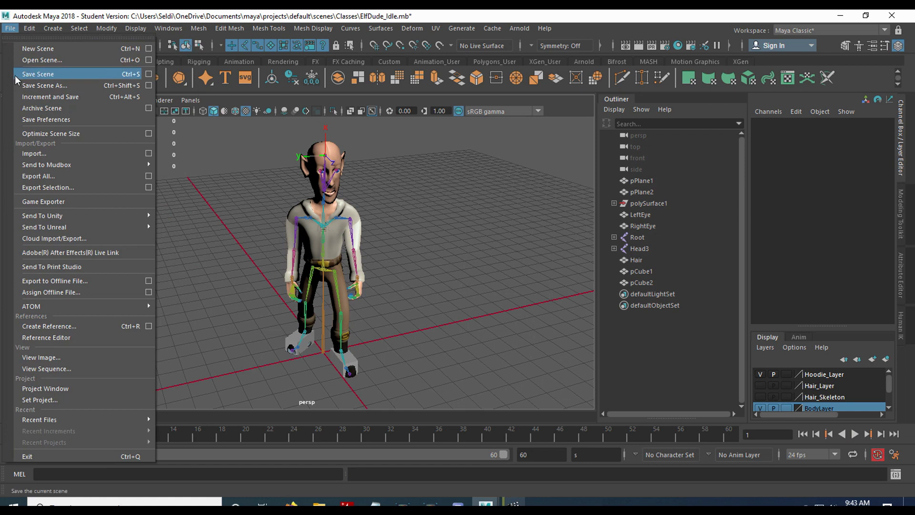
{"action": "left_click", "coordinate": [15, 77]}
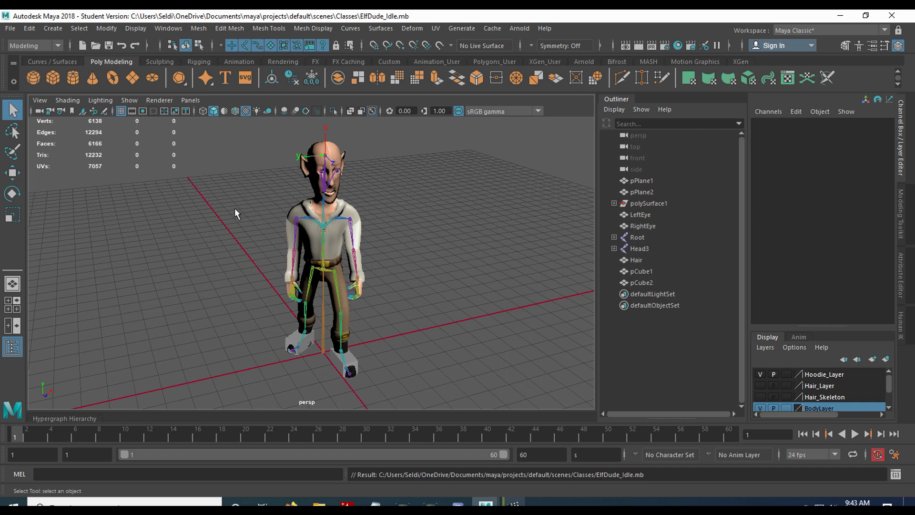
Select the Root joint and set up an FBX export of the selection named sk_ElfDude_Idle.fbx in the Classes folder
{"action": "left_click", "coordinate": [324, 303]}
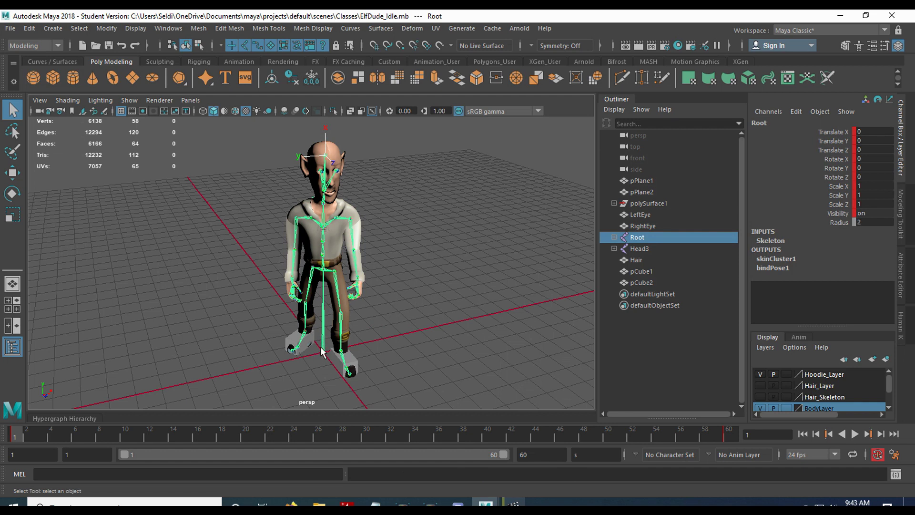
{"action": "left_click", "coordinate": [12, 29]}
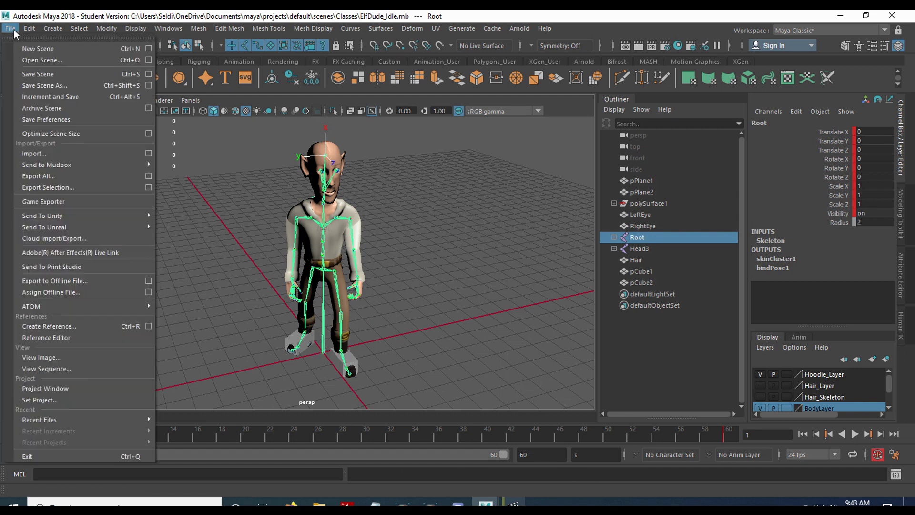
{"action": "left_click", "coordinate": [63, 190]}
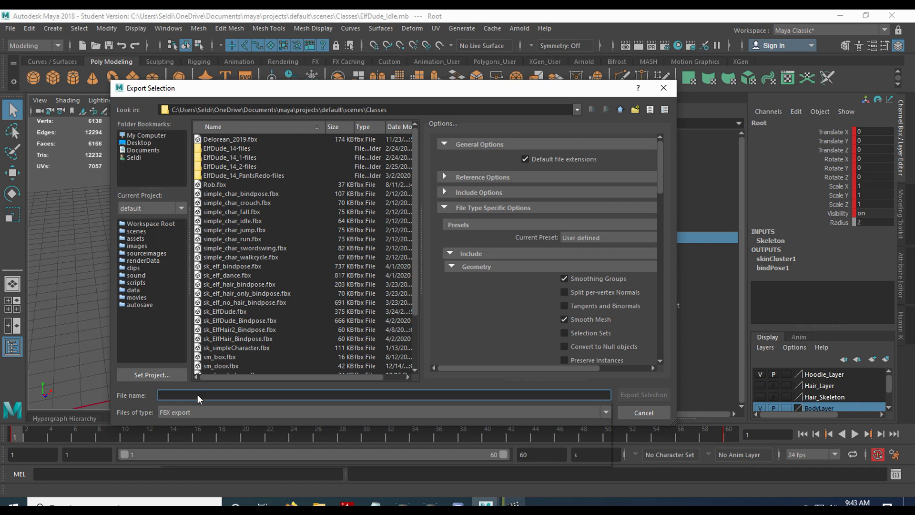
{"action": "type", "text": "sk_"}
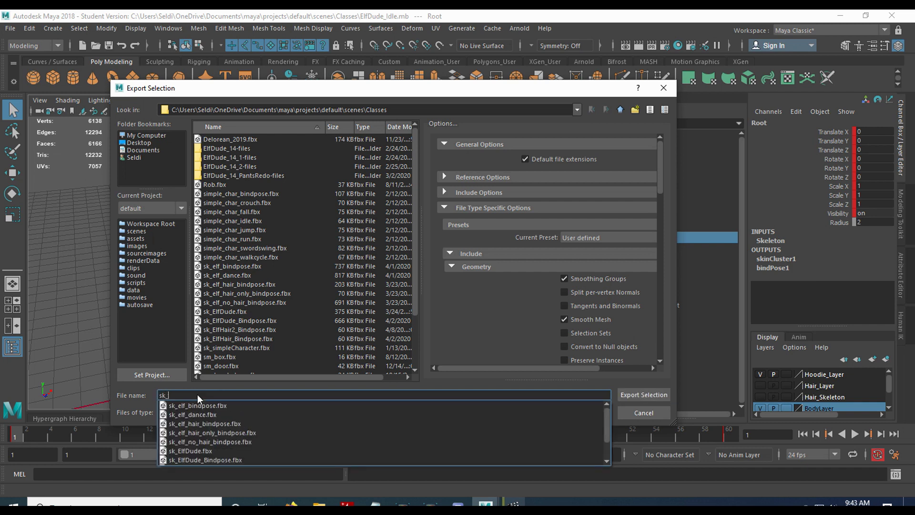
{"action": "left_click", "coordinate": [231, 321]}
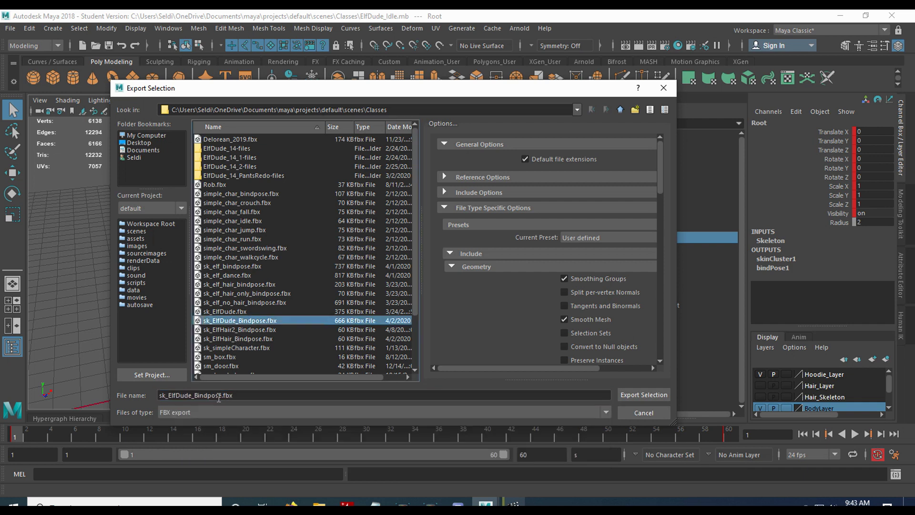
{"action": "left_click_drag", "start_coordinate": [221, 396], "coordinate": [202, 405]}
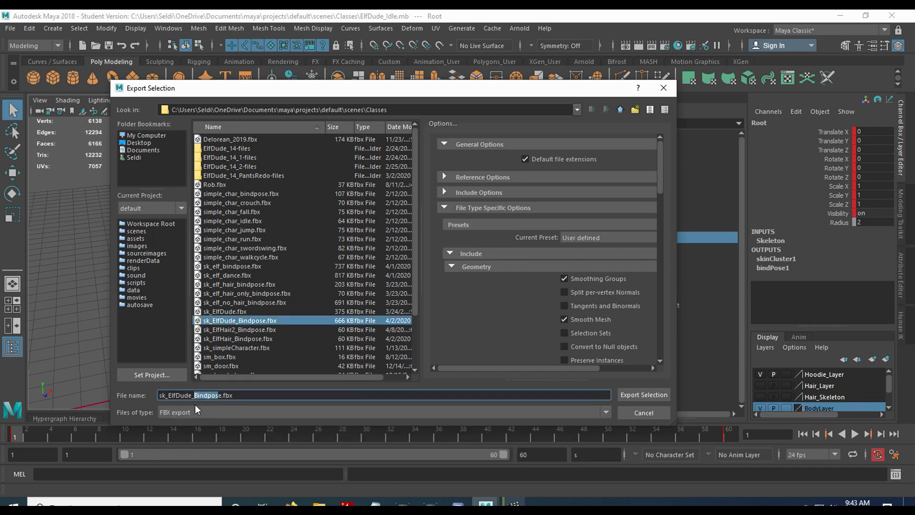
{"action": "type", "text": "Idle"}
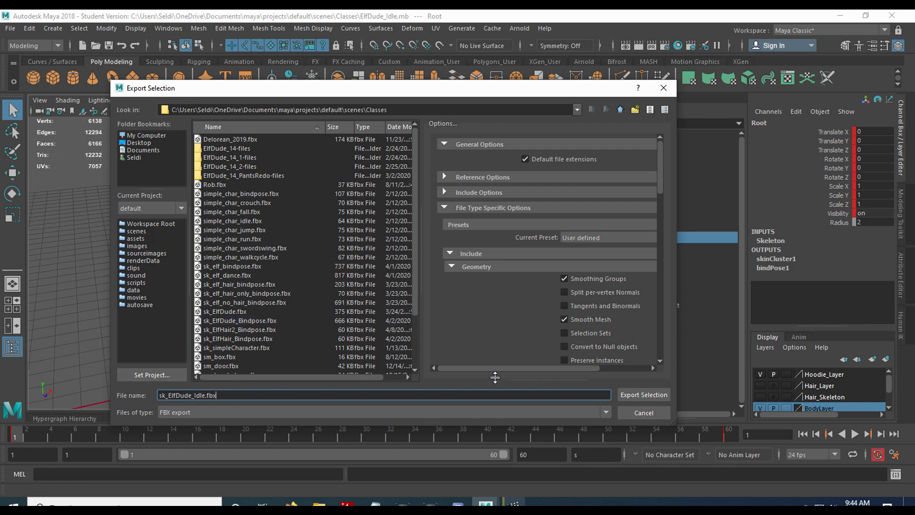
Include the animation in the FBX export with baking from frame 1 to 60, export the selection and dismiss the warnings
{"action": "scroll", "coordinate": [539, 262], "scroll_direction": "down", "scroll_amount": 5}
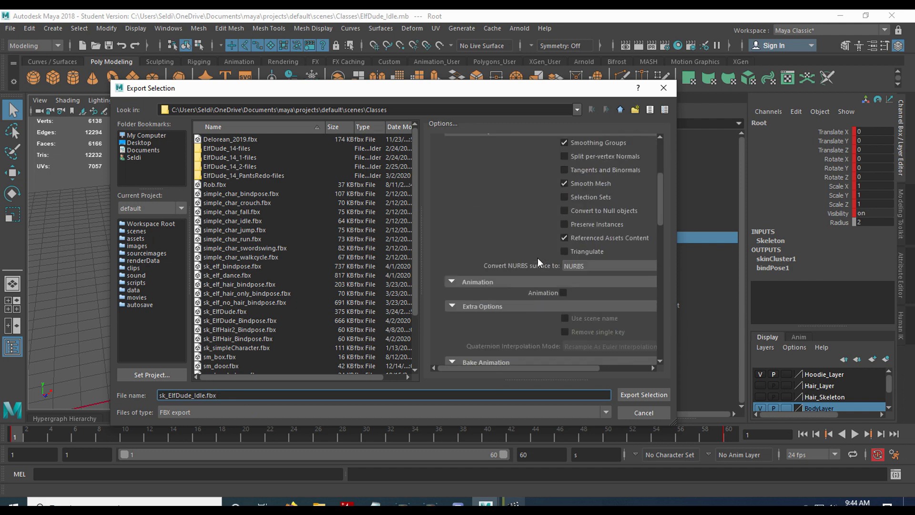
{"action": "scroll", "coordinate": [538, 262], "scroll_direction": "down", "scroll_amount": 1}
{"action": "left_click", "coordinate": [563, 259]}
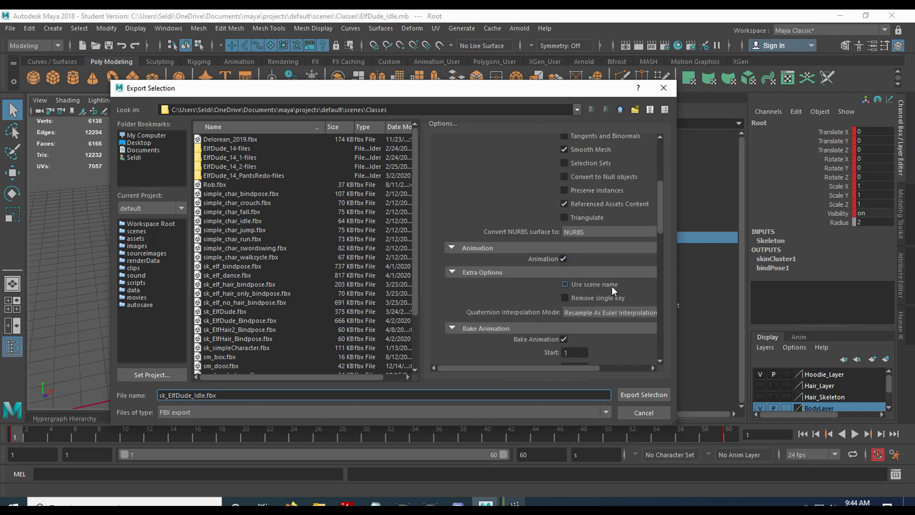
{"action": "scroll", "coordinate": [512, 290], "scroll_direction": "down", "scroll_amount": 2}
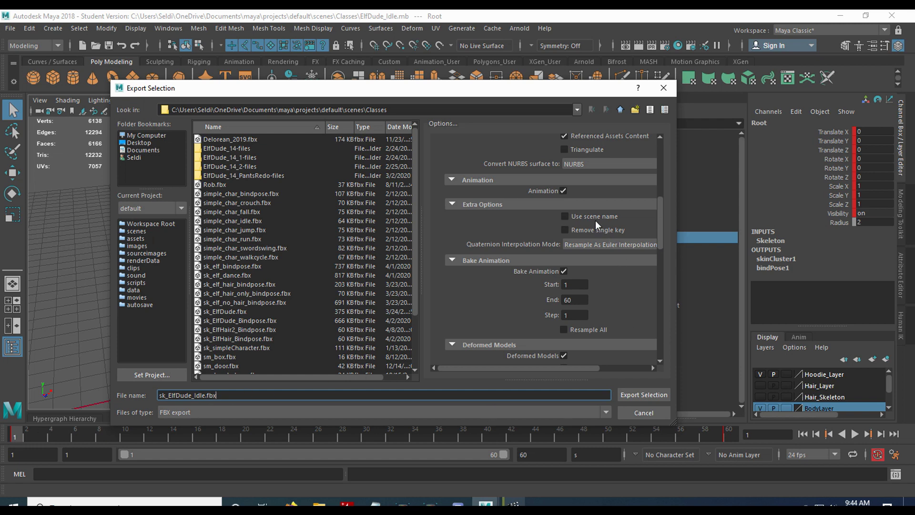
{"action": "left_click", "coordinate": [644, 395]}
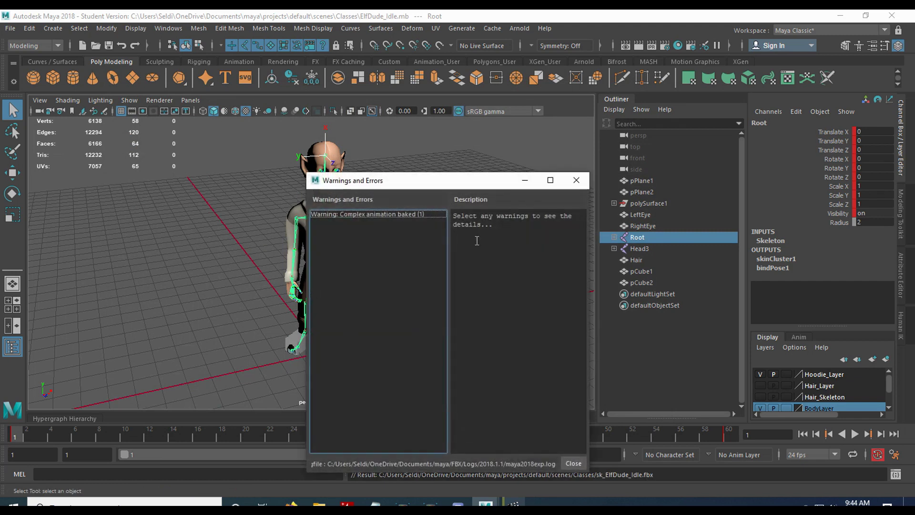
{"action": "left_click", "coordinate": [573, 463]}
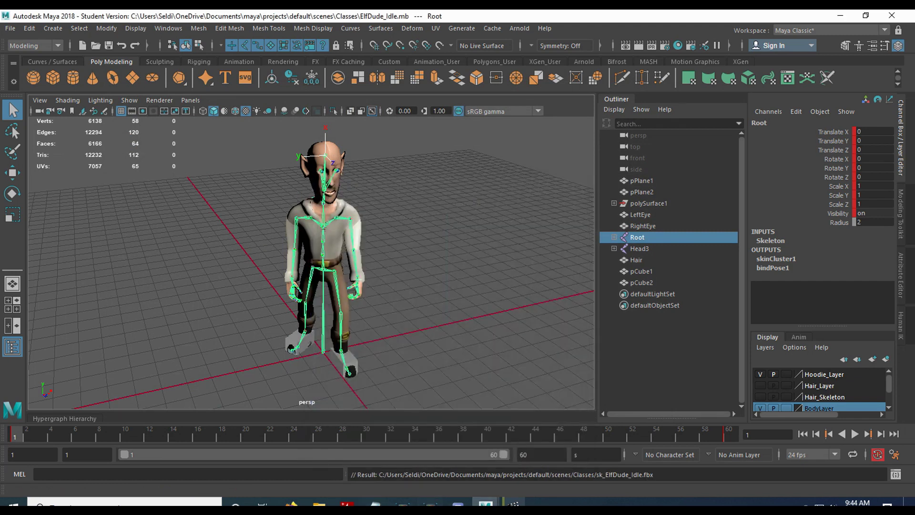
Show the desktop and open the ElfGame project from the Unreal Project Browser
{"action": "right_click", "coordinate": [617, 506]}
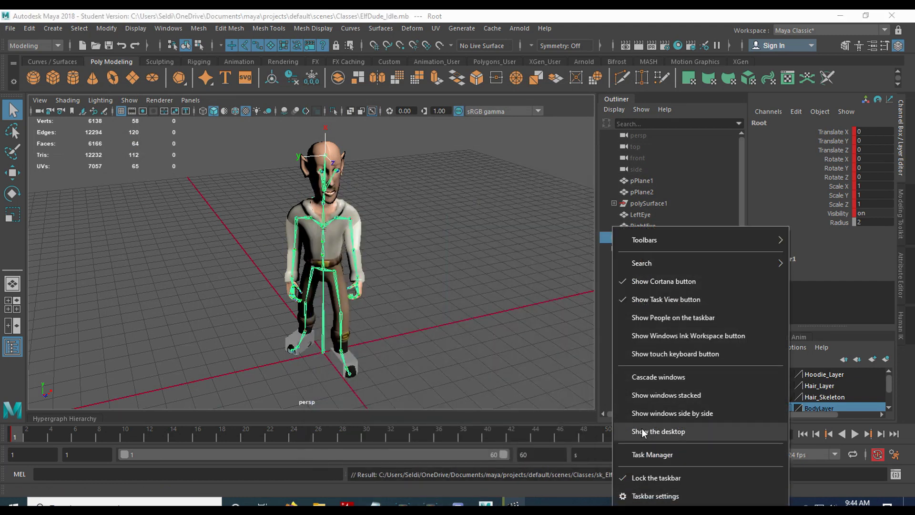
{"action": "left_click", "coordinate": [641, 429]}
{"action": "left_click", "coordinate": [285, 340]}
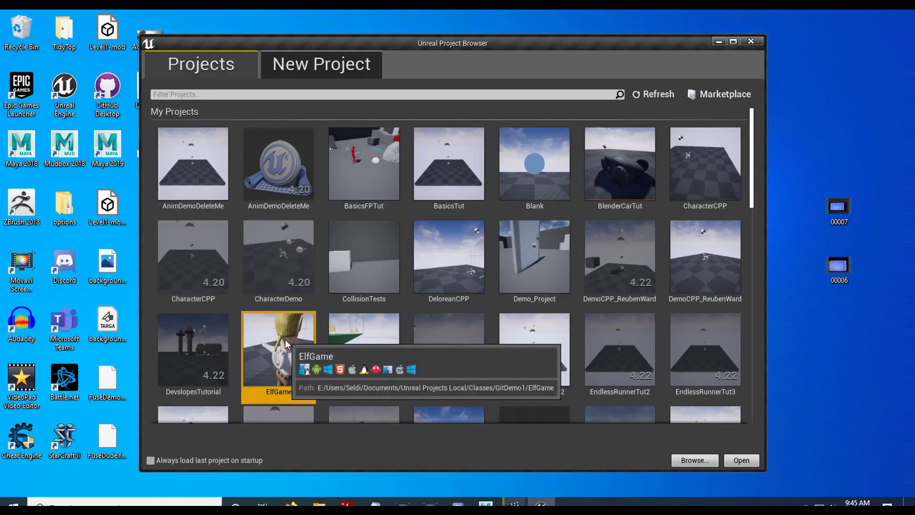
{"action": "left_click", "coordinate": [741, 460]}
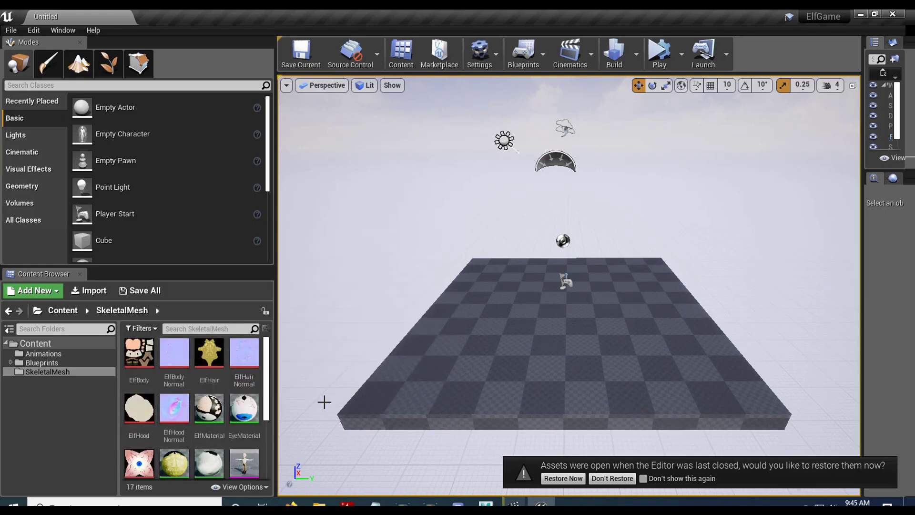
Open the Animations folder and choose sk_ElfDude_Idle from the Maya scenes' Classes folder as the file to import
{"action": "left_click", "coordinate": [47, 353]}
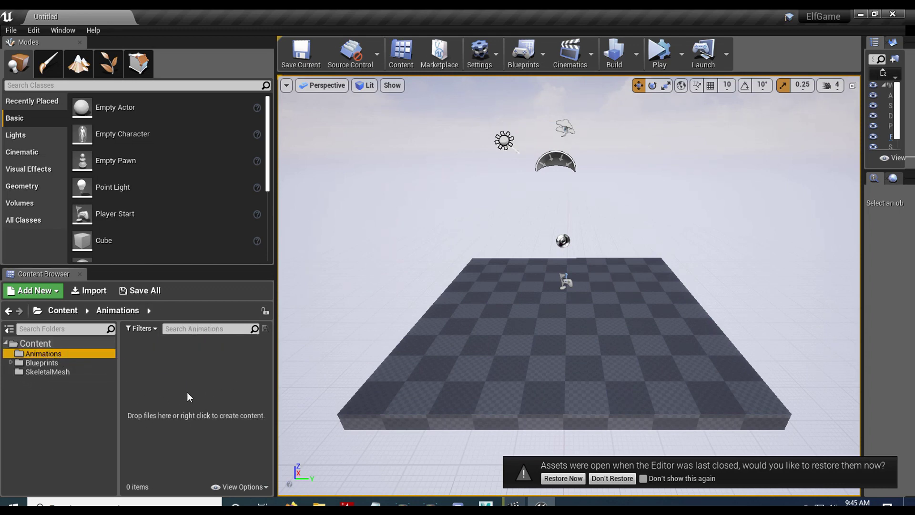
{"action": "left_click", "coordinate": [101, 295]}
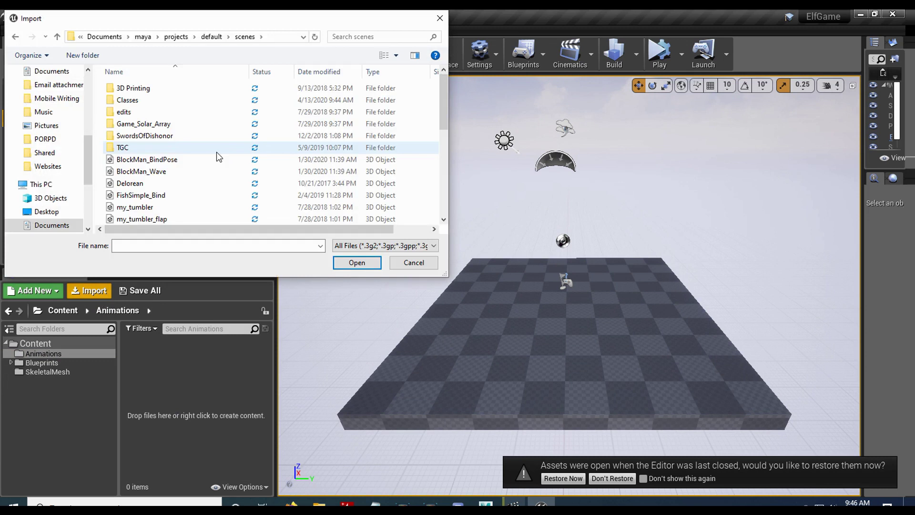
{"action": "scroll", "coordinate": [217, 153], "scroll_direction": "down", "scroll_amount": 5}
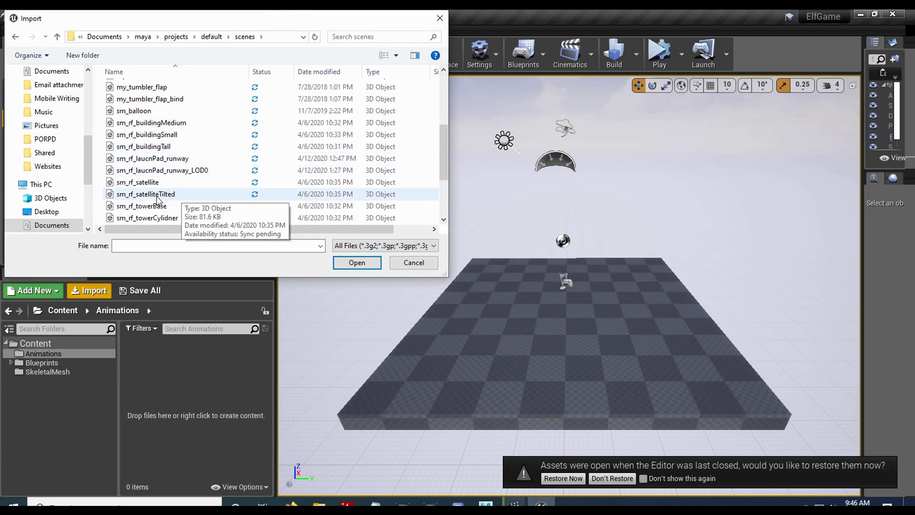
{"action": "scroll", "coordinate": [187, 151], "scroll_direction": "down", "scroll_amount": 3}
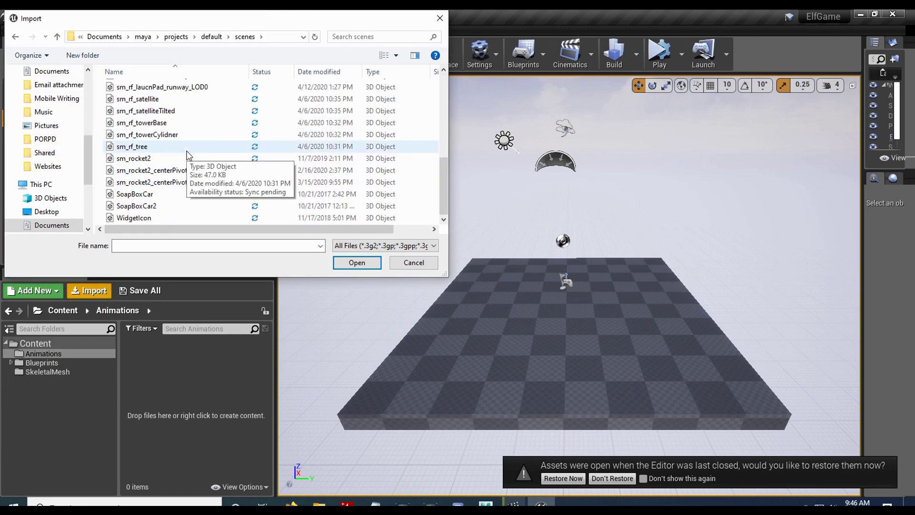
{"action": "scroll", "coordinate": [187, 150], "scroll_direction": "up", "scroll_amount": 2}
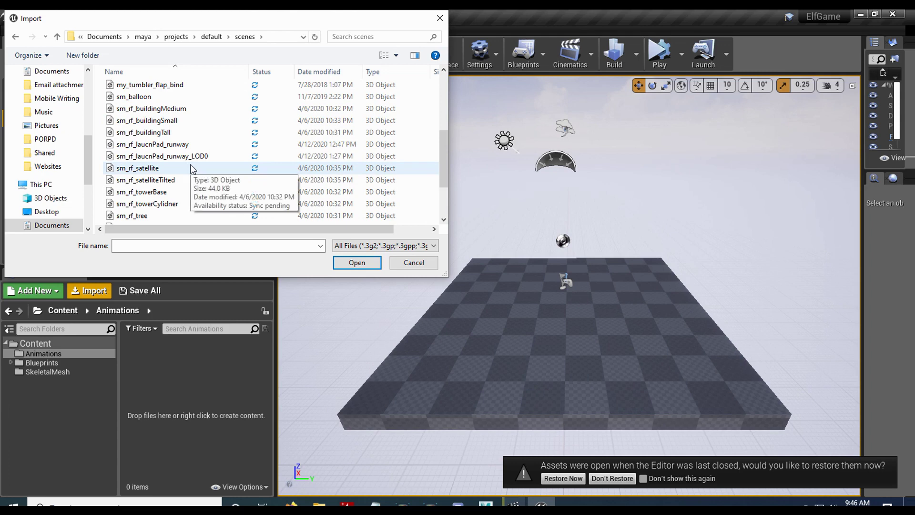
{"action": "scroll", "coordinate": [192, 169], "scroll_direction": "up", "scroll_amount": 4}
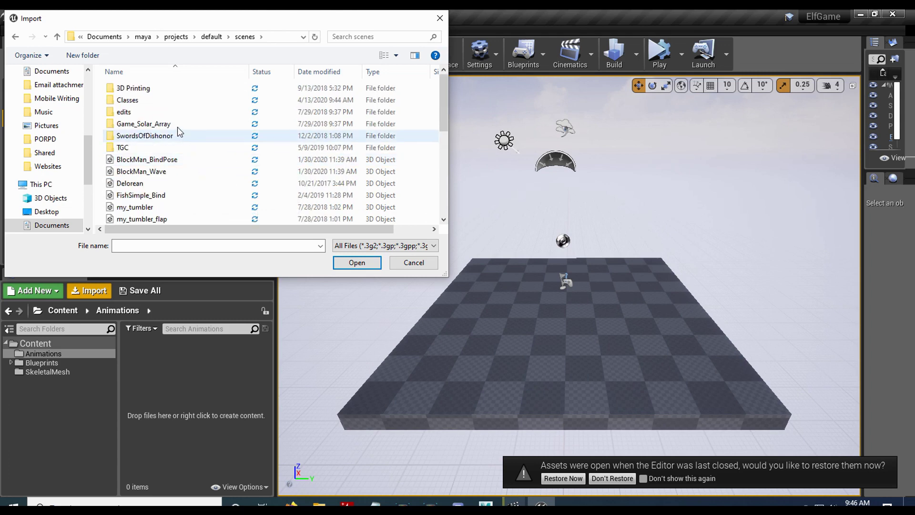
{"action": "double_click", "coordinate": [162, 101]}
{"action": "scroll", "coordinate": [191, 150], "scroll_direction": "down", "scroll_amount": 2}
{"action": "scroll", "coordinate": [192, 151], "scroll_direction": "down", "scroll_amount": 2}
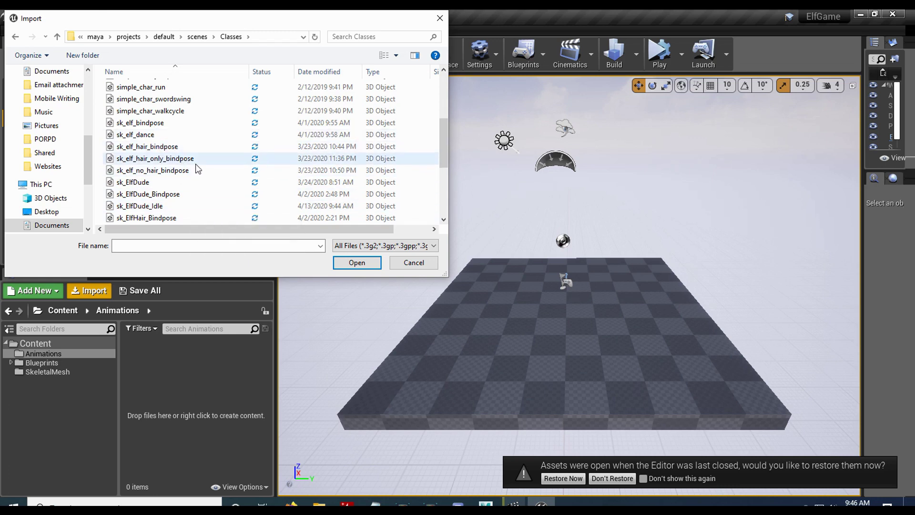
{"action": "scroll", "coordinate": [193, 174], "scroll_direction": "down", "scroll_amount": 1}
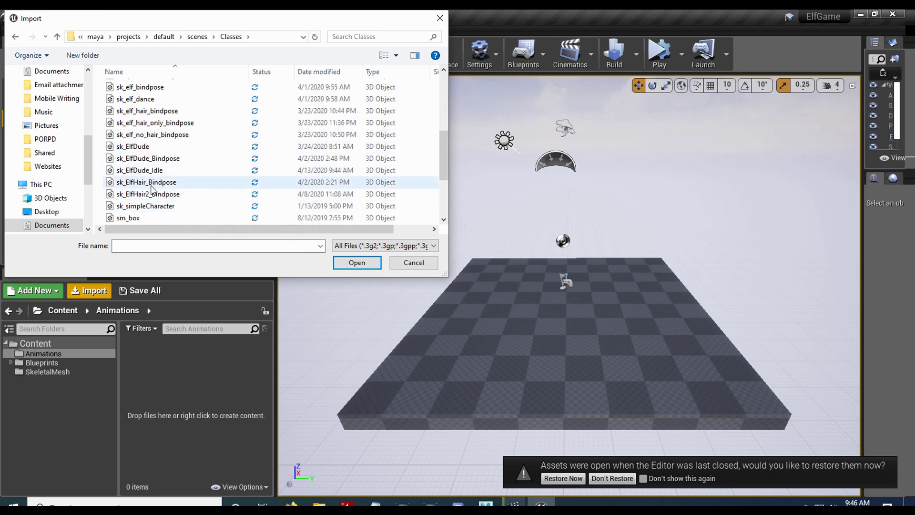
{"action": "left_click", "coordinate": [143, 171]}
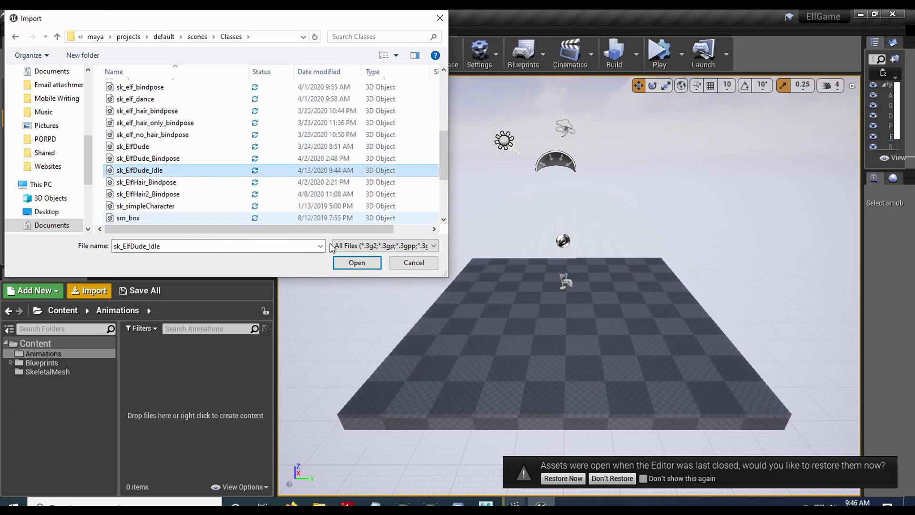
{"action": "left_click", "coordinate": [357, 263]}
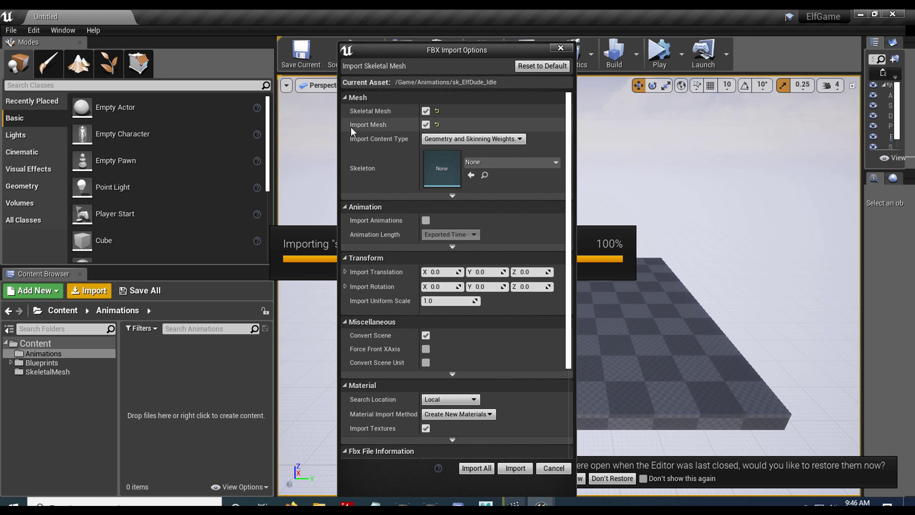
Import the file as animation only, with Import Mesh off and sk_ElfDude_Bindpose_Skeleton as the skeleton
{"action": "left_click", "coordinate": [427, 125]}
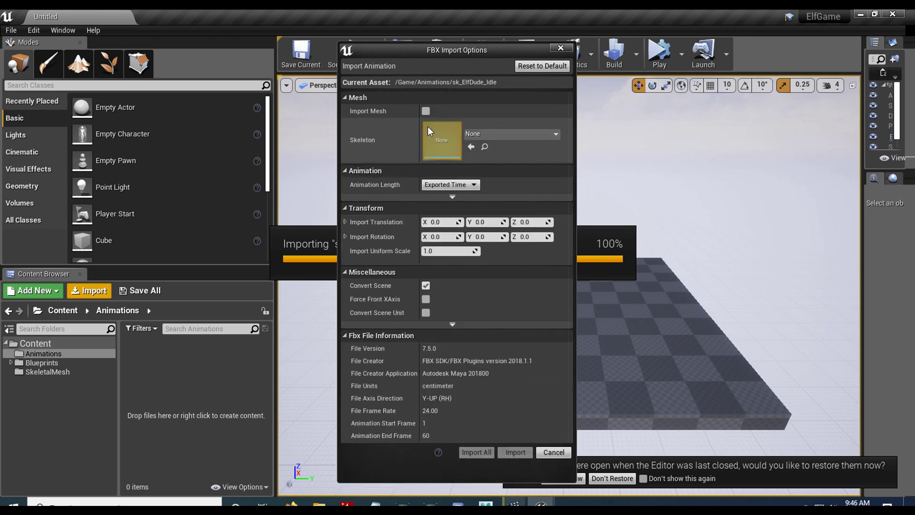
{"action": "left_click", "coordinate": [504, 136]}
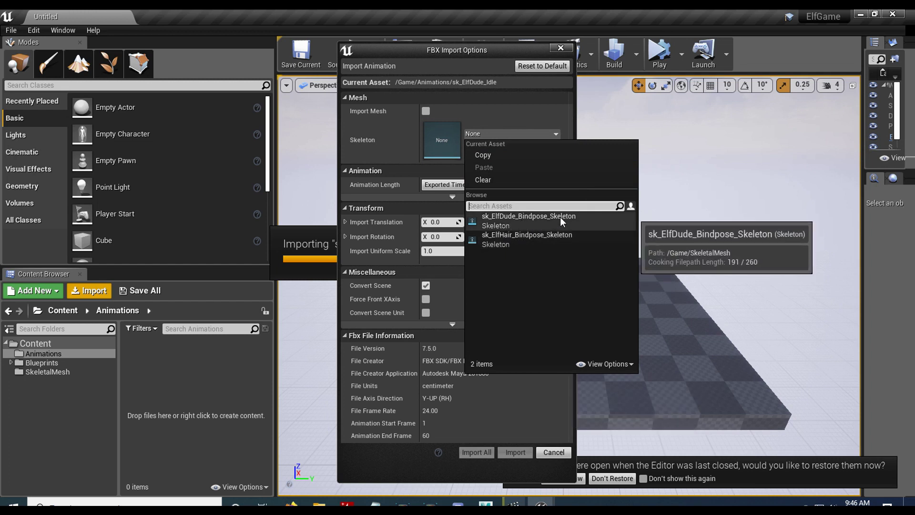
{"action": "left_click", "coordinate": [536, 217]}
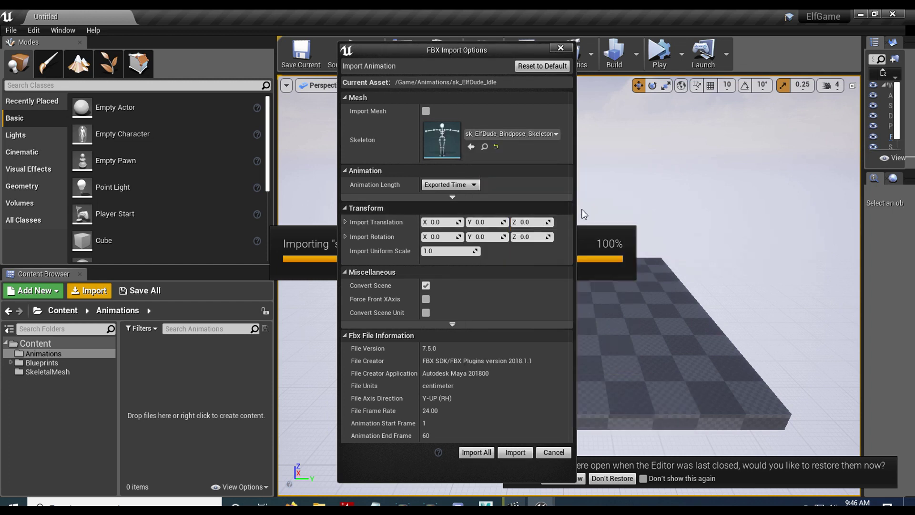
{"action": "left_click", "coordinate": [527, 451]}
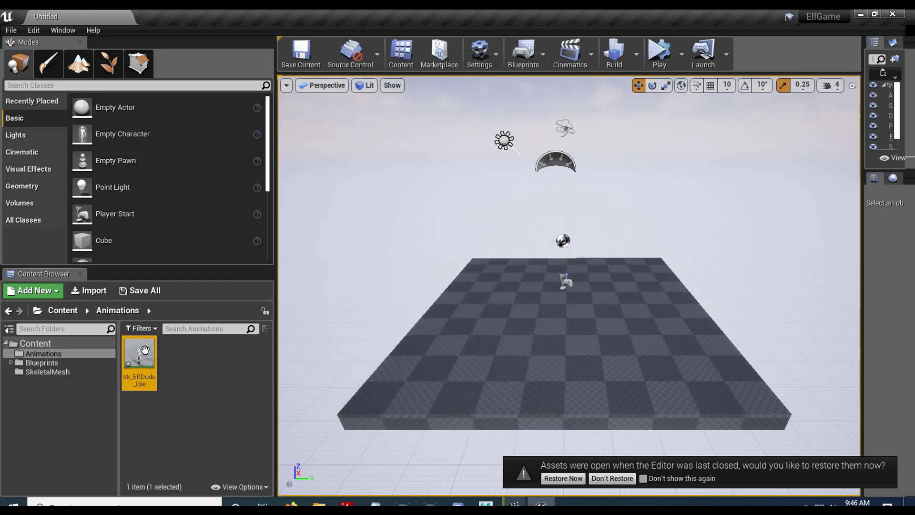
Place the sk_ElfDude_Idle animation on the checkered floor of the level, frame it and play the level
{"action": "left_click_drag", "start_coordinate": [141, 353], "coordinate": [504, 339]}
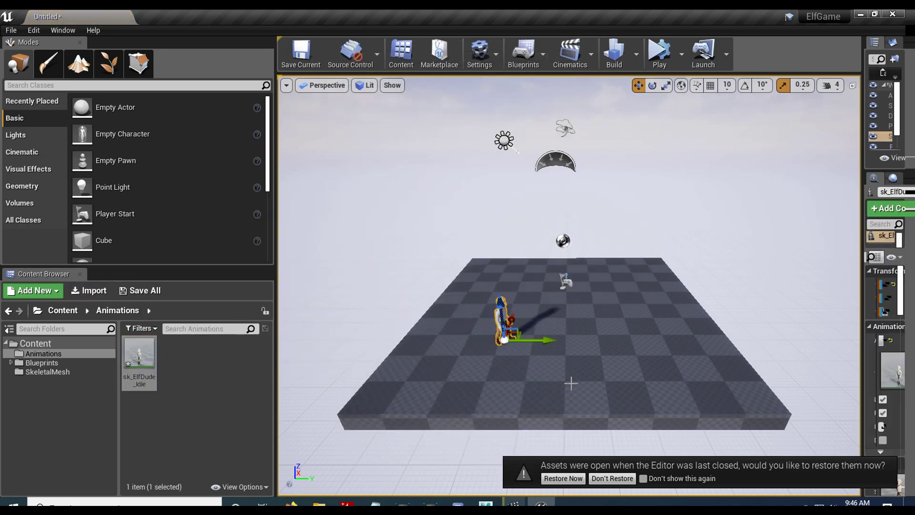
{"action": "key", "text": "f"}
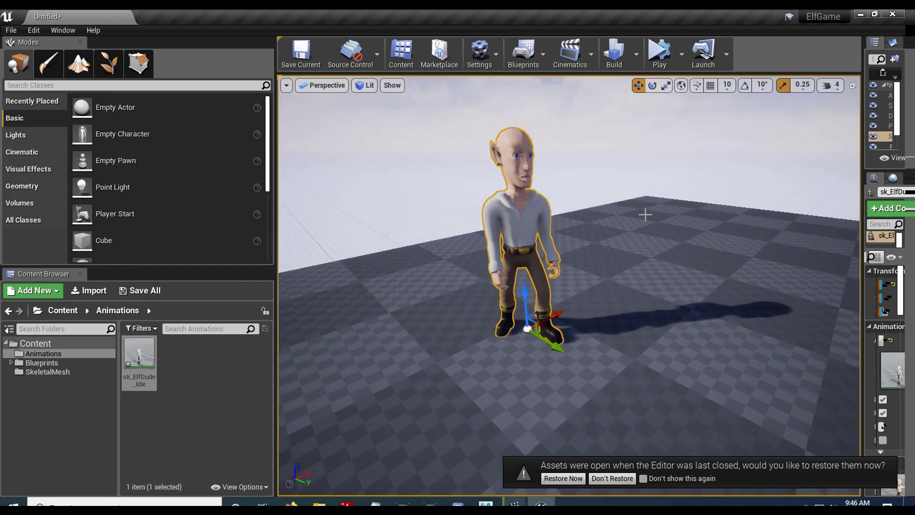
{"action": "left_click", "coordinate": [661, 56]}
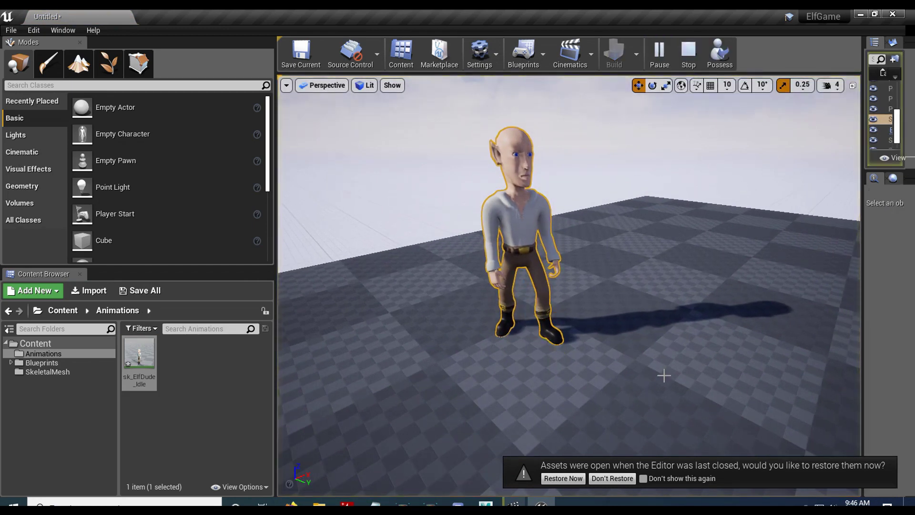